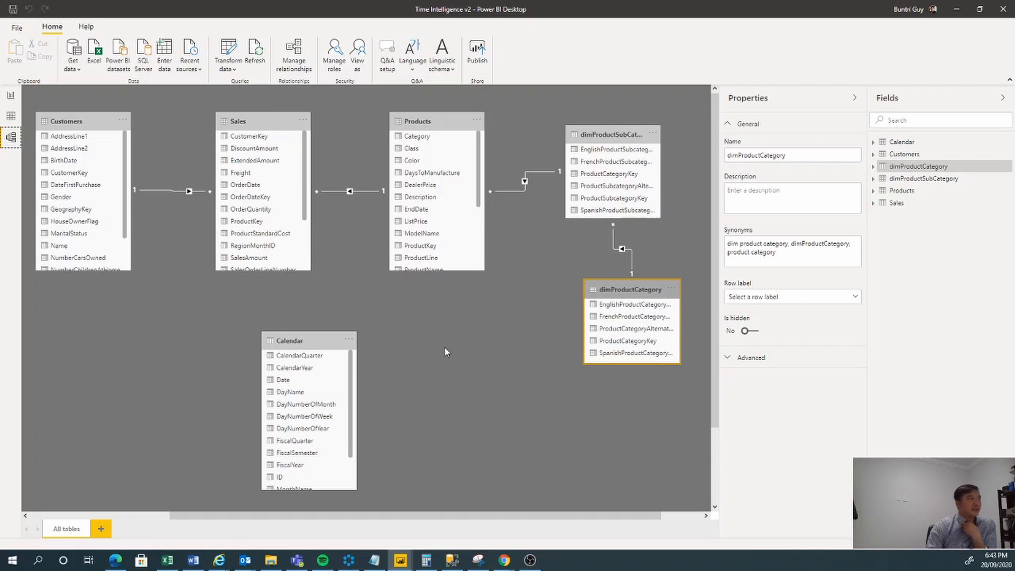
Switch from the model view to the report view.
left_click(11, 99)
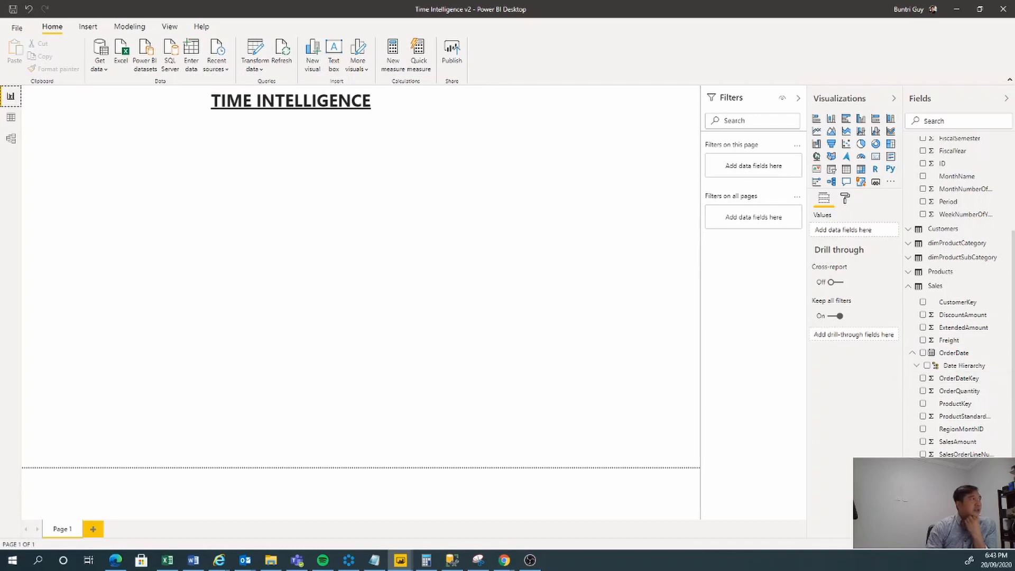
Turn off Auto date/time in the current file's data load options and check the date fields in the Calendar and Sales tables.
left_click(16, 29)
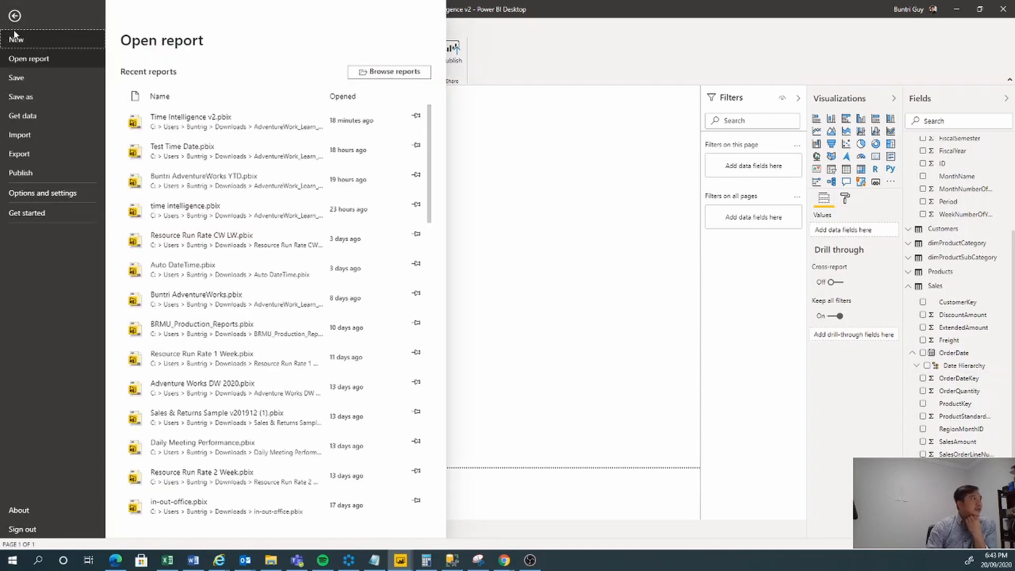
left_click(31, 193)
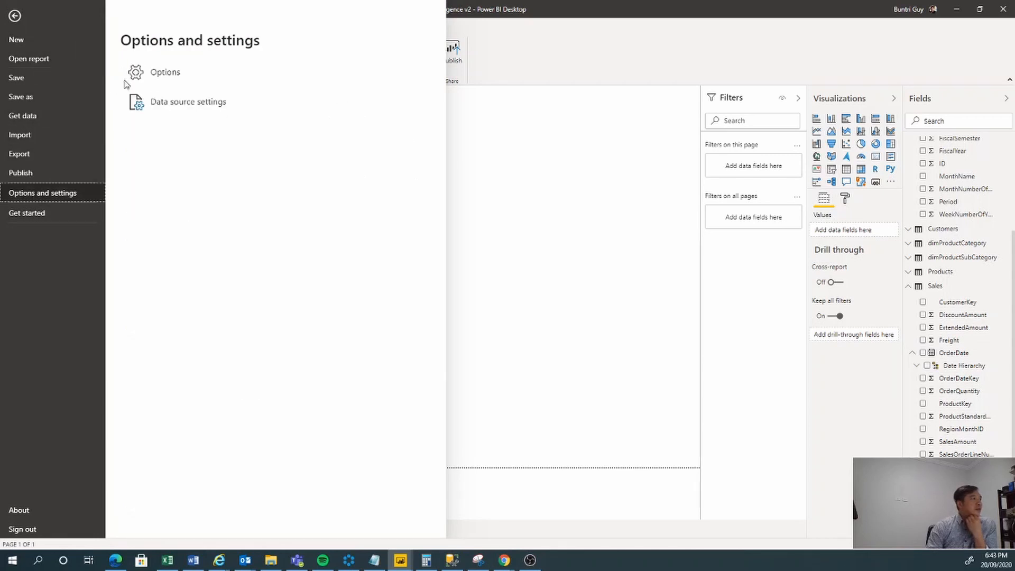
left_click(158, 77)
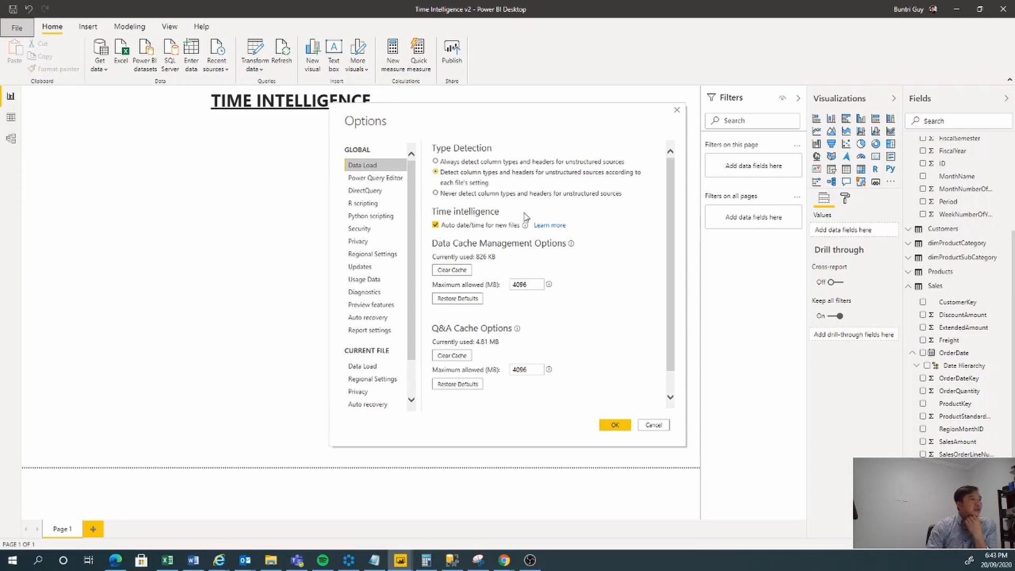
left_click(373, 369)
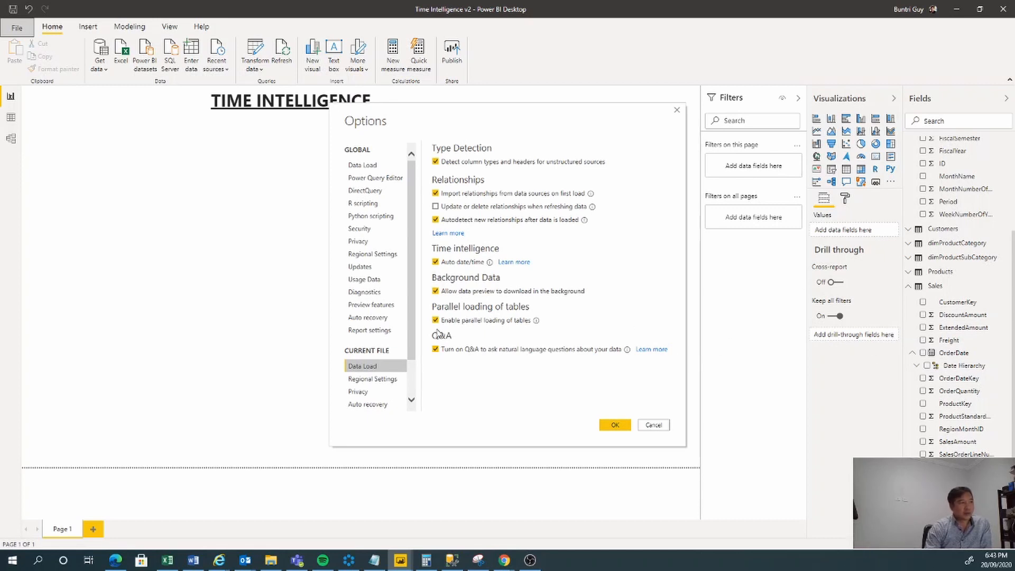
left_click(436, 262)
left_click(628, 432)
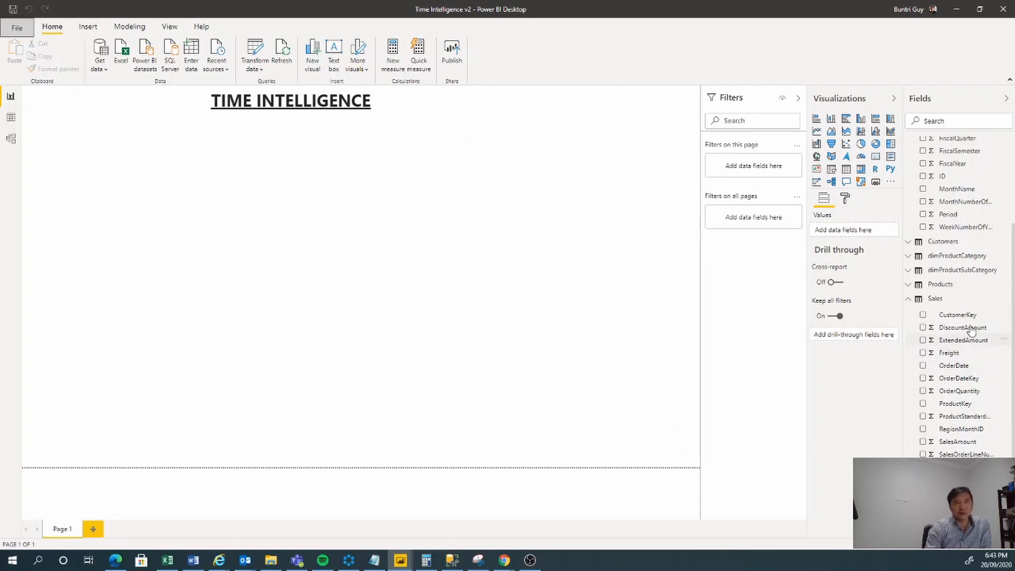
scroll(981, 227, "up", 3)
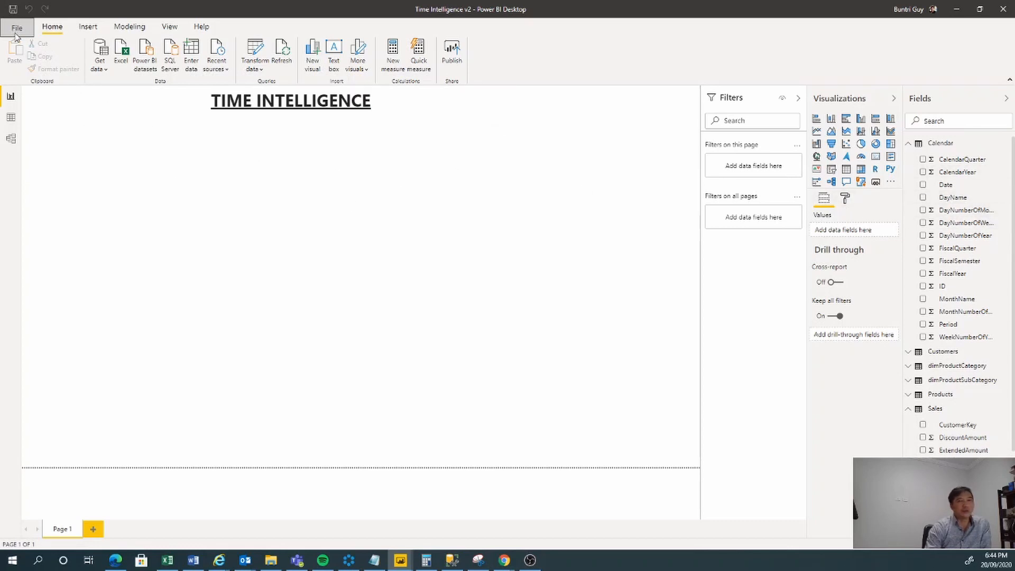
Turn Auto date/time back on in the current file's data load options.
left_click(17, 29)
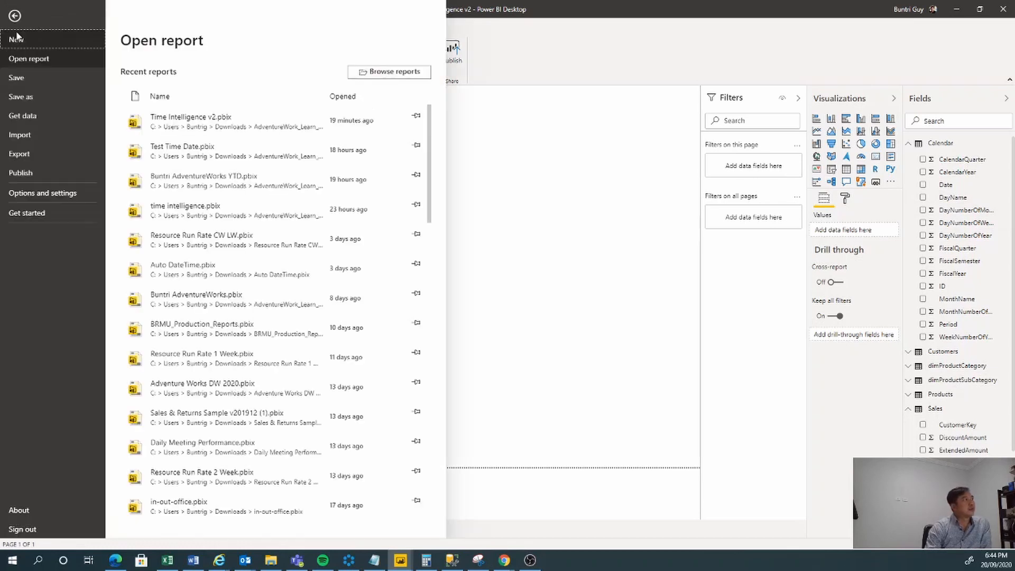
left_click(42, 194)
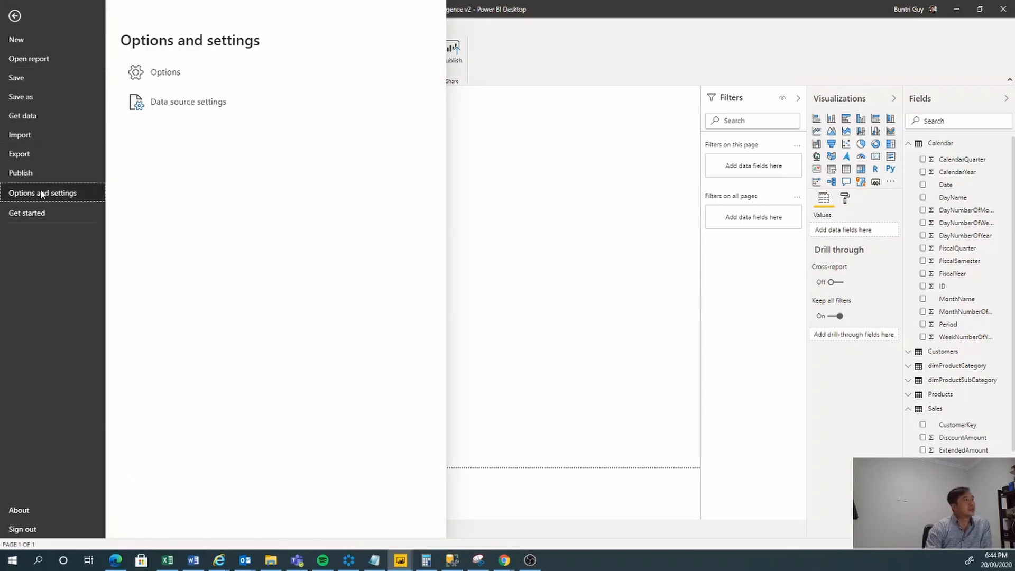
left_click(166, 72)
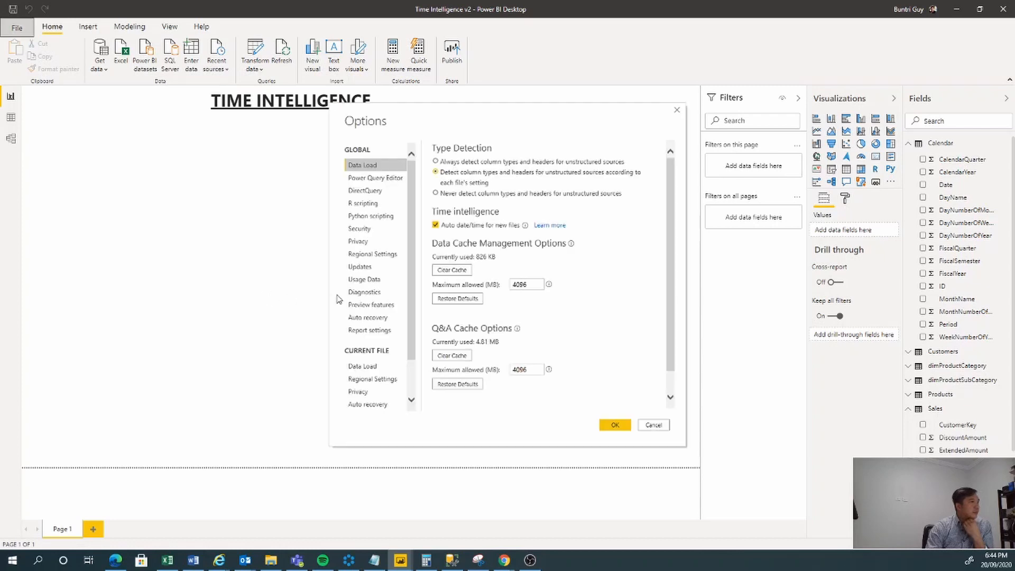
left_click(377, 367)
left_click(435, 263)
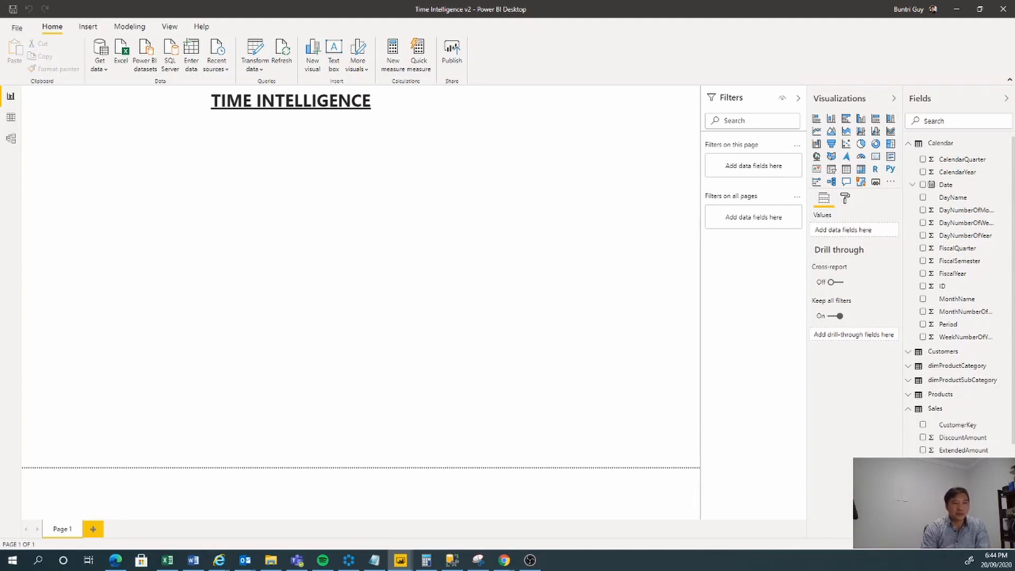
Examine the date hierarchies under the Calendar table's Date field and the Sales table's OrderDate field.
scroll(944, 228, "down", 3)
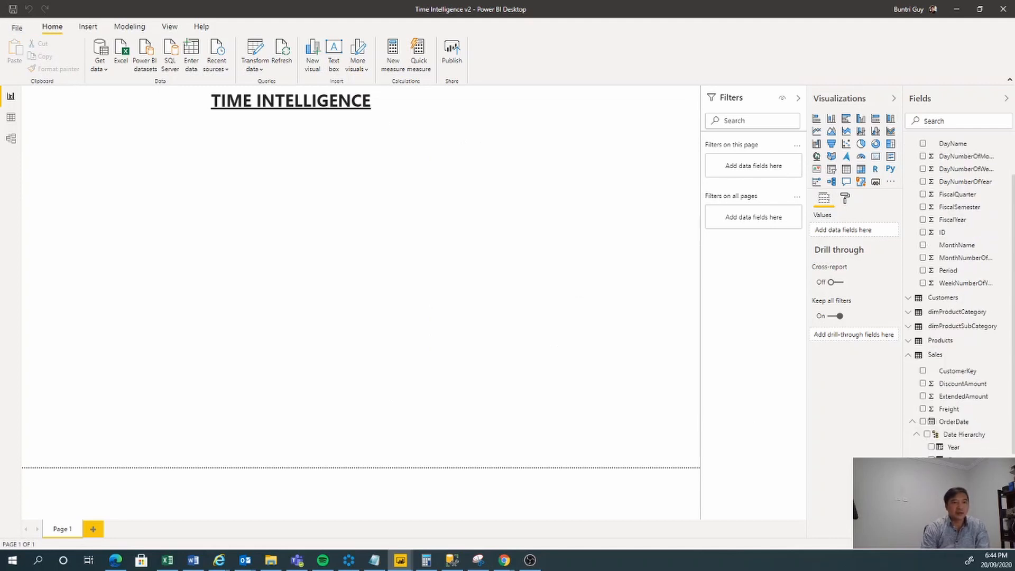
scroll(945, 201, "up", 3)
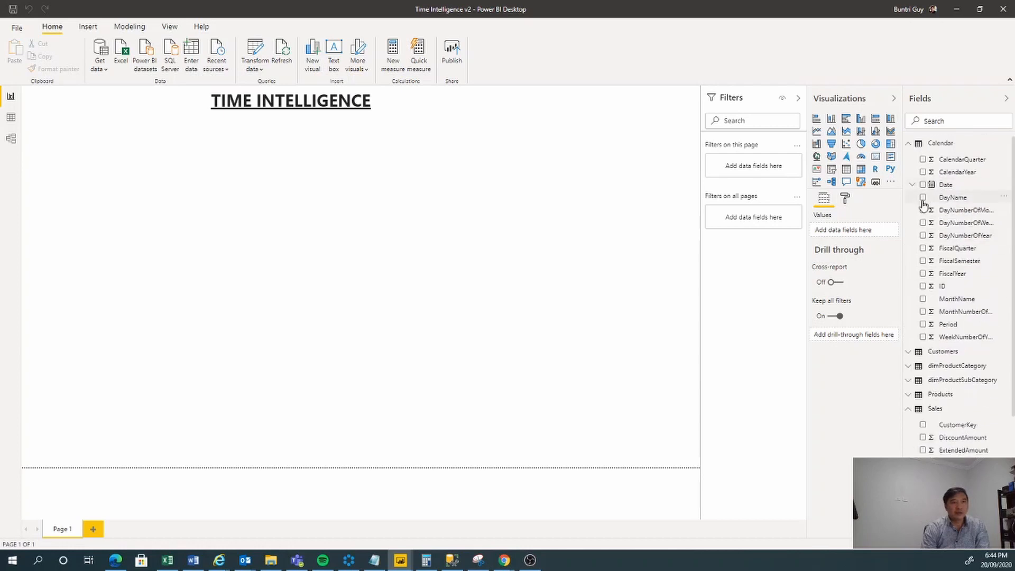
left_click(912, 184)
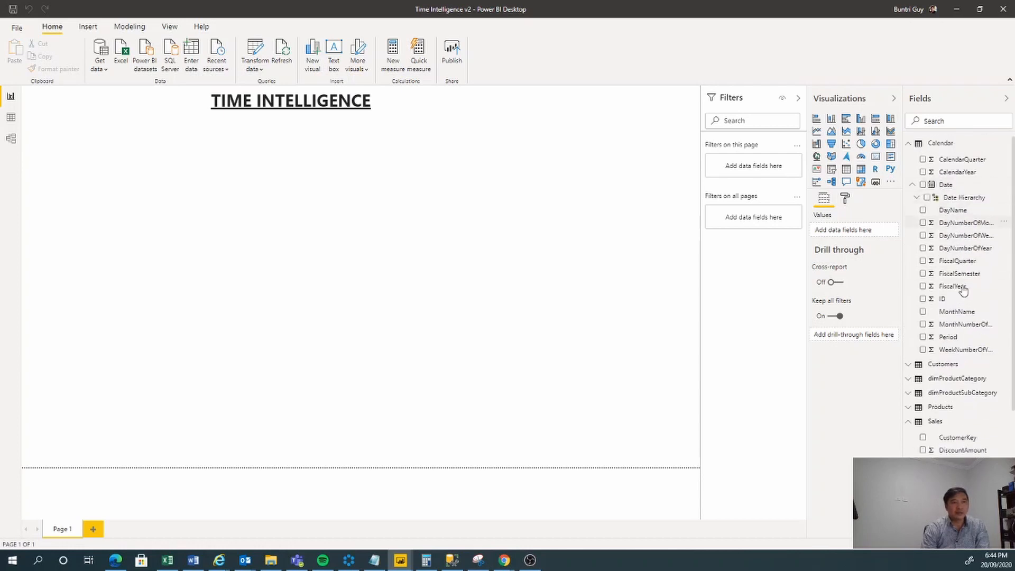
left_click(912, 185)
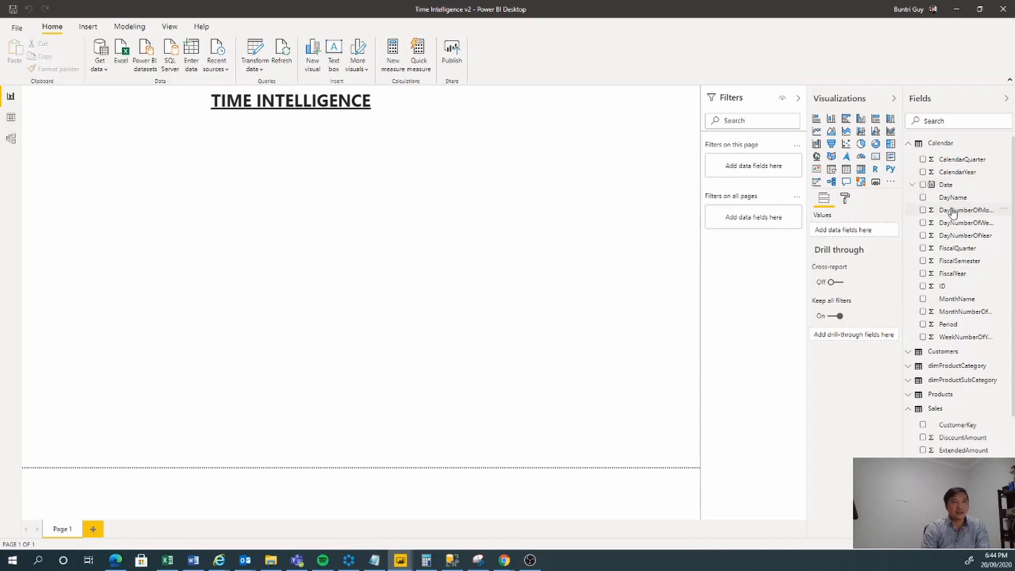
left_click(914, 189)
left_click(912, 189)
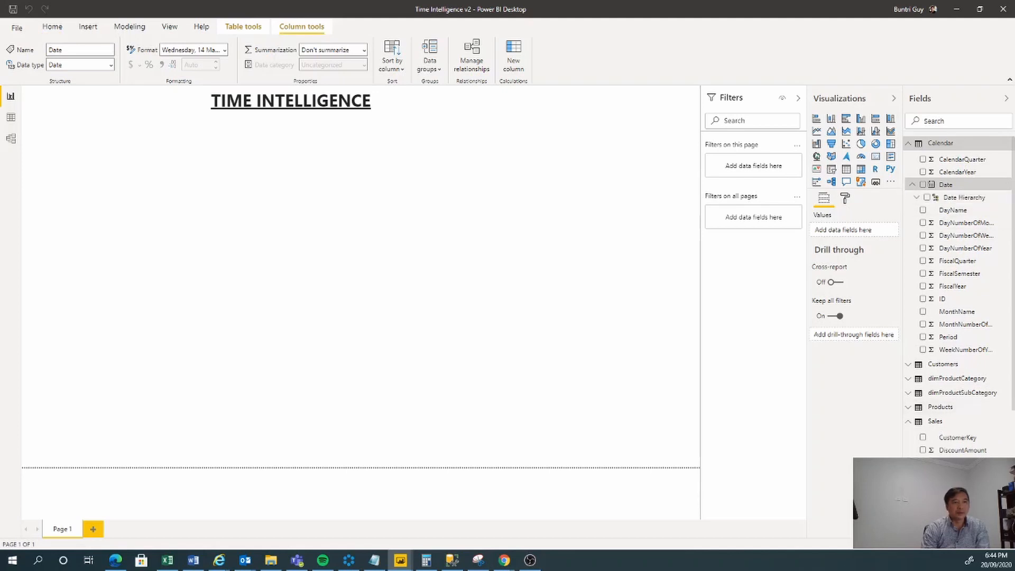
scroll(958, 275, "down", 3)
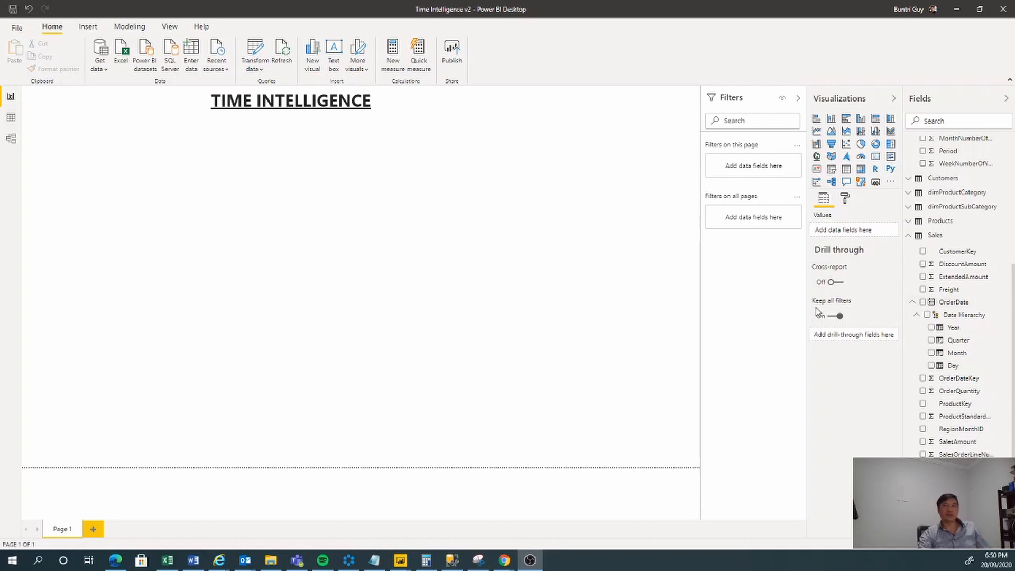
Create a column chart of SalesAmount by the Sales table's OrderDate hierarchy and enlarge it on the page.
left_click(924, 306)
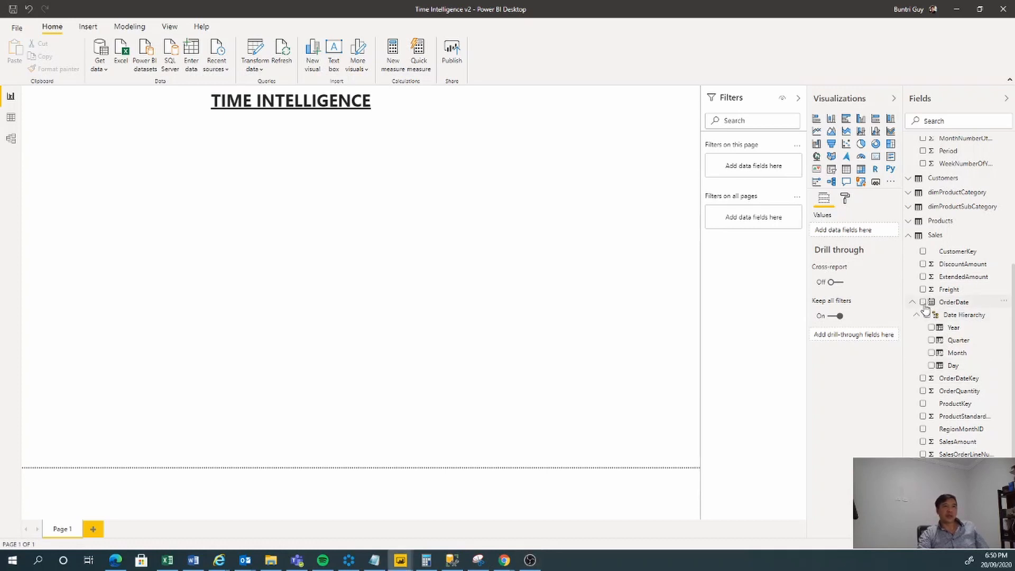
left_click(923, 302)
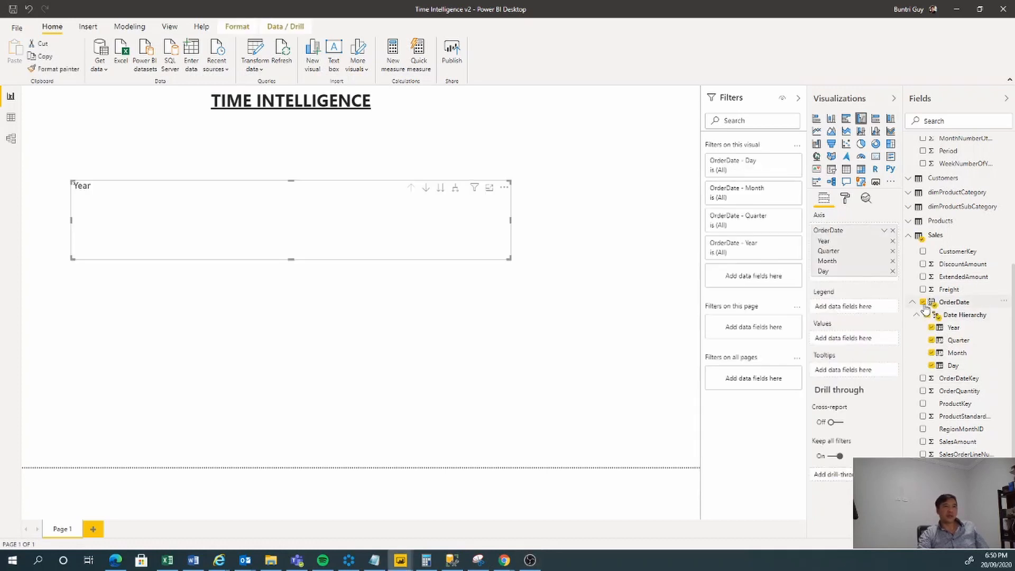
left_click(923, 441)
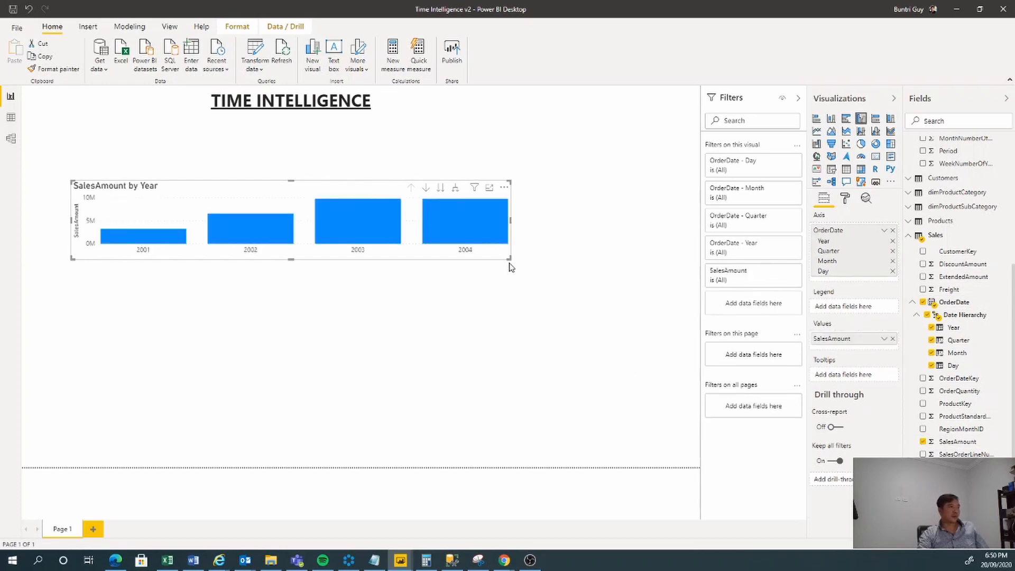
left_click_drag(509, 258, 539, 403)
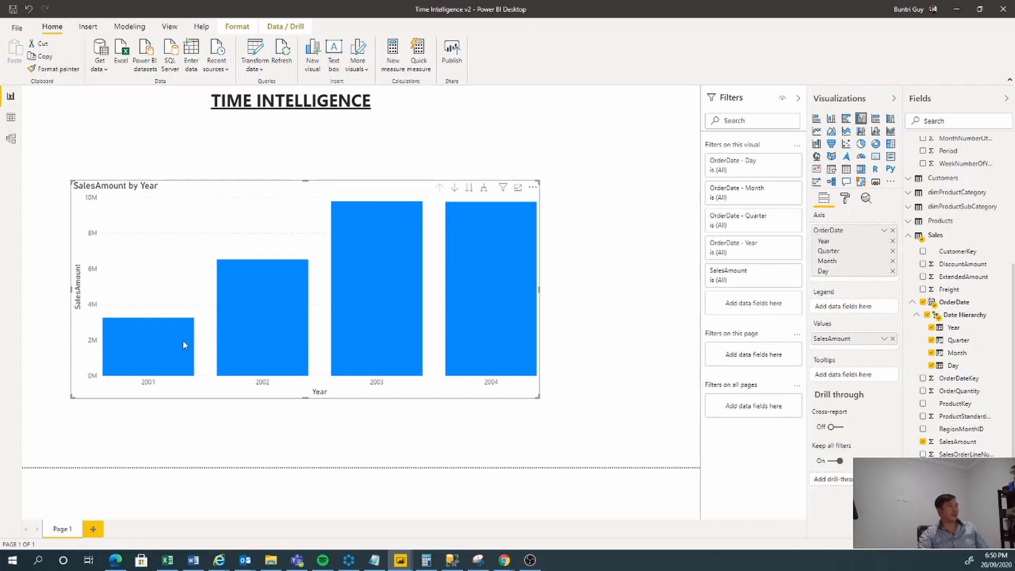
Turn on drill mode for the SalesAmount chart and drill down through 2003, Qtr 3 and July.
mouse_move(406, 353)
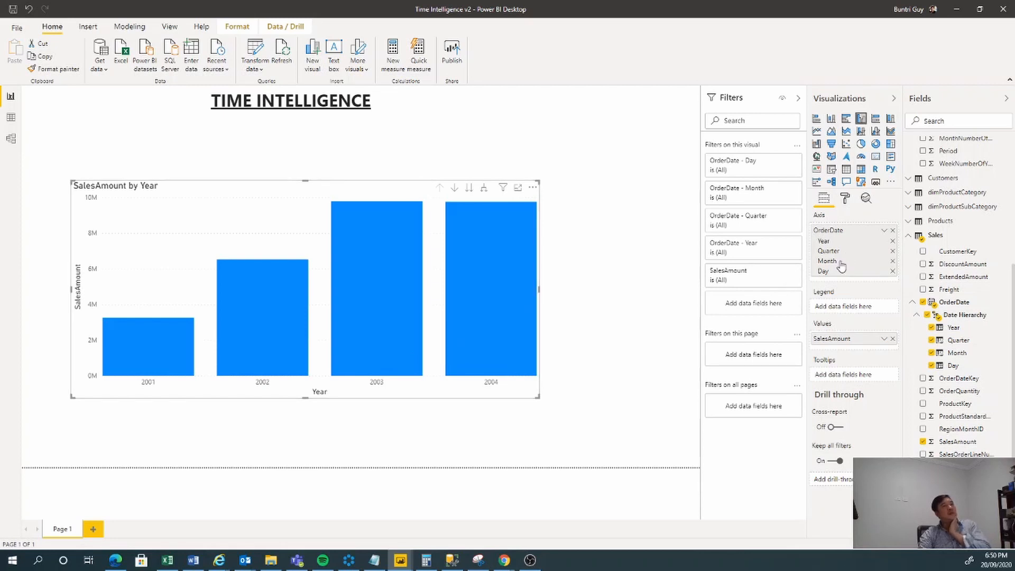
left_click(384, 301)
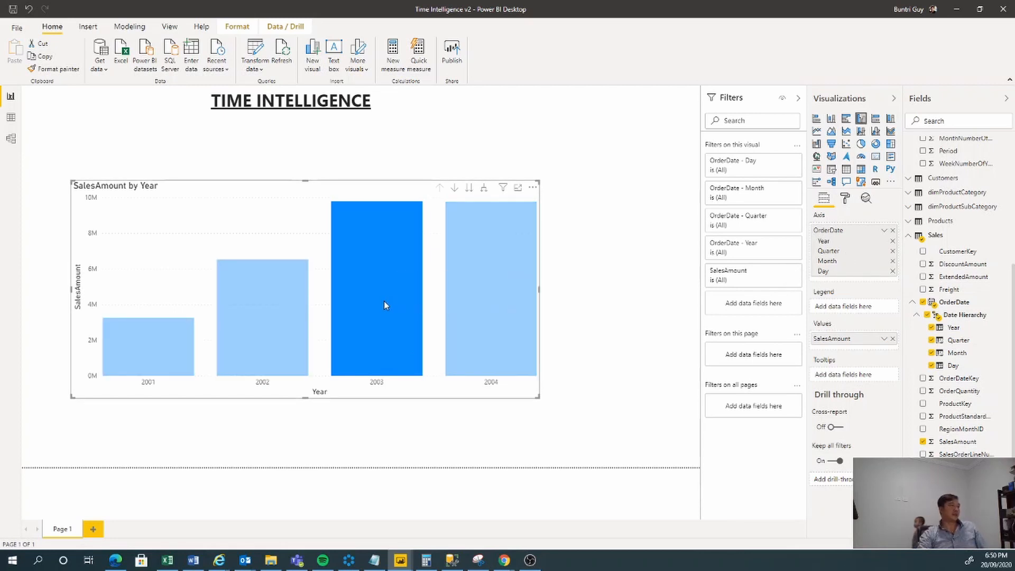
left_click(455, 189)
left_click(376, 319)
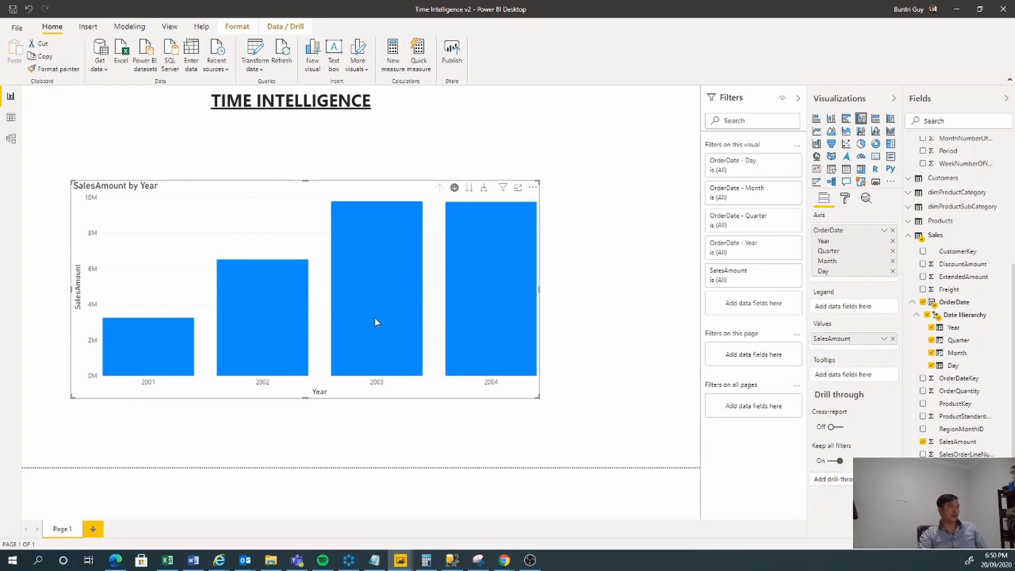
left_click(376, 322)
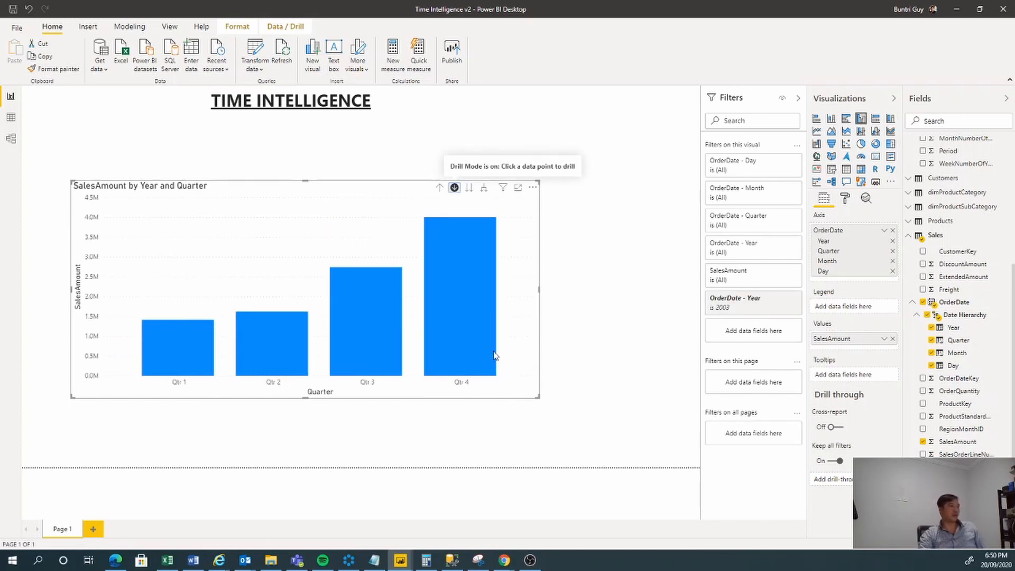
left_click(371, 347)
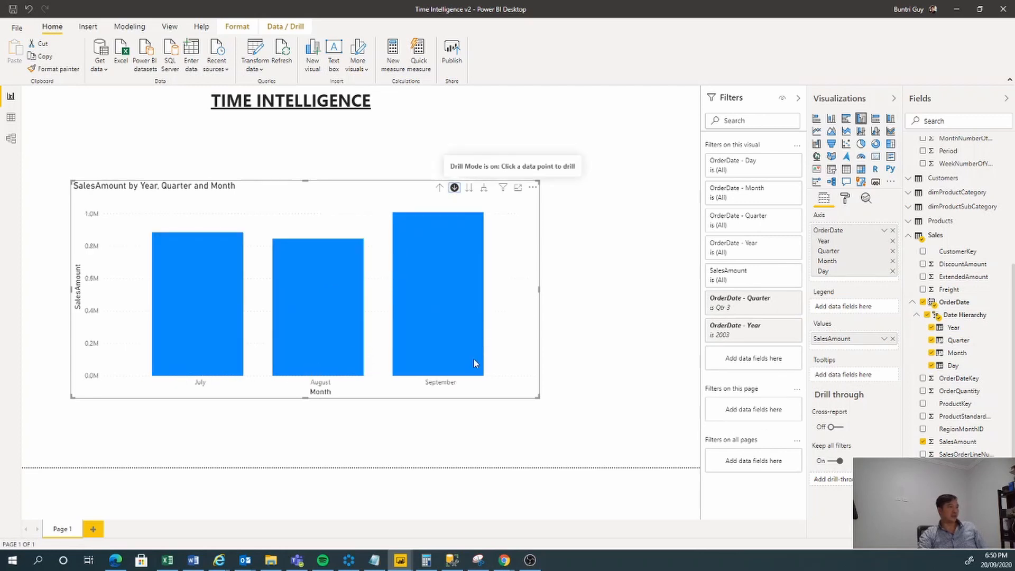
mouse_move(224, 348)
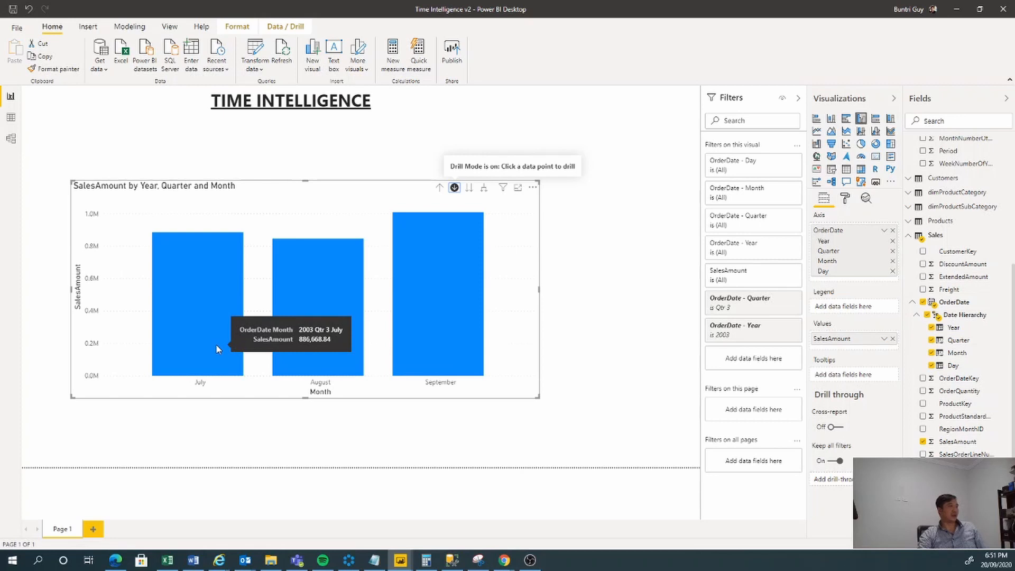
left_click(217, 349)
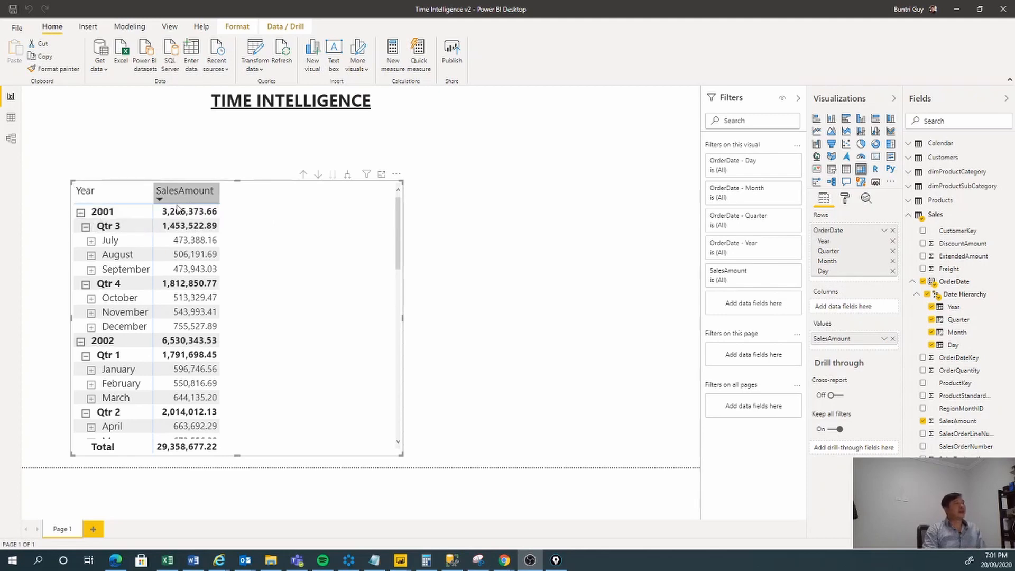
Create a year-to-date total quick measure in the Sales table with Sum of SalesAmount as base value and OrderDate as date.
scroll(278, 265, "down", 5)
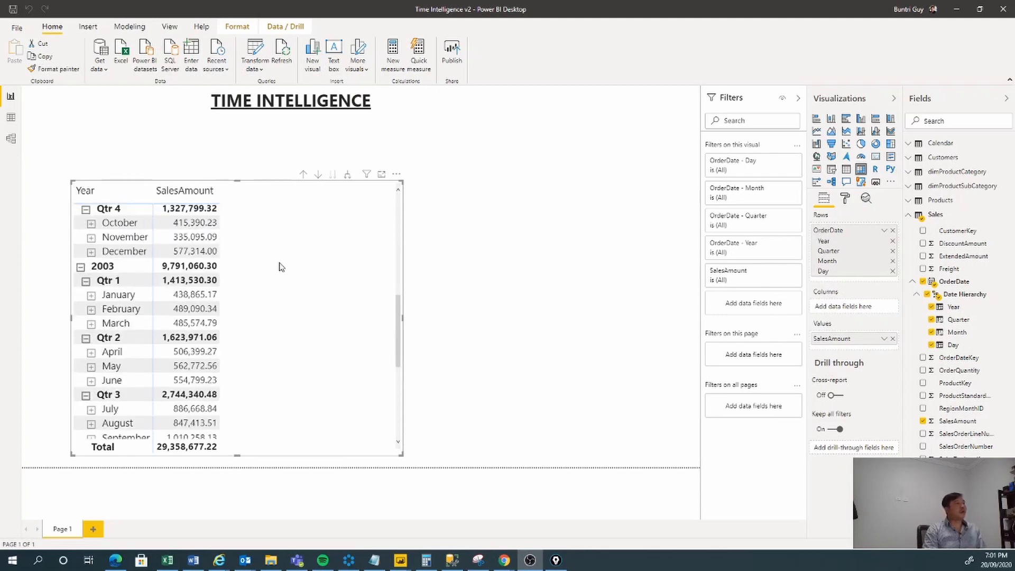
scroll(247, 236, "up", 5)
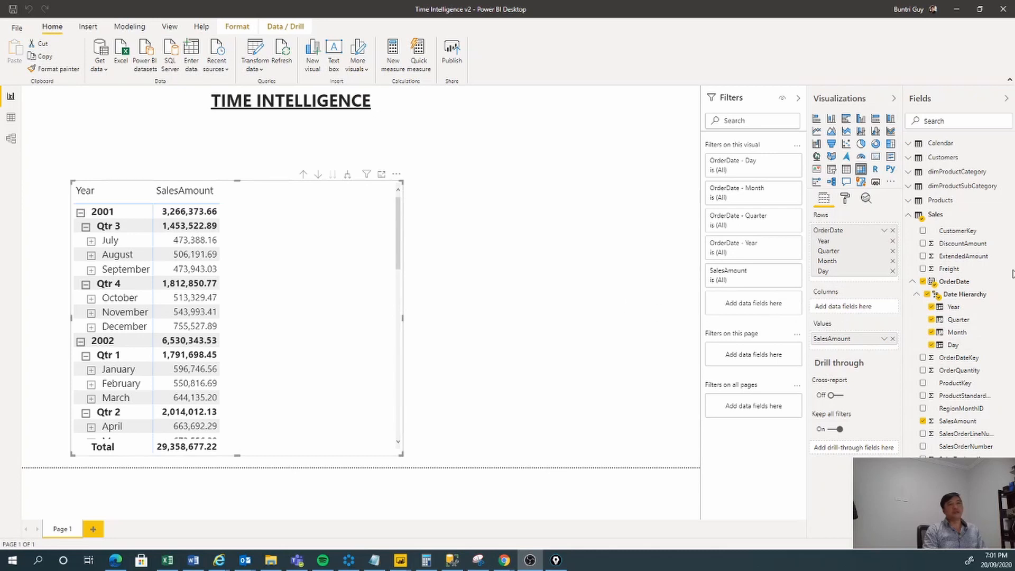
left_click(943, 220)
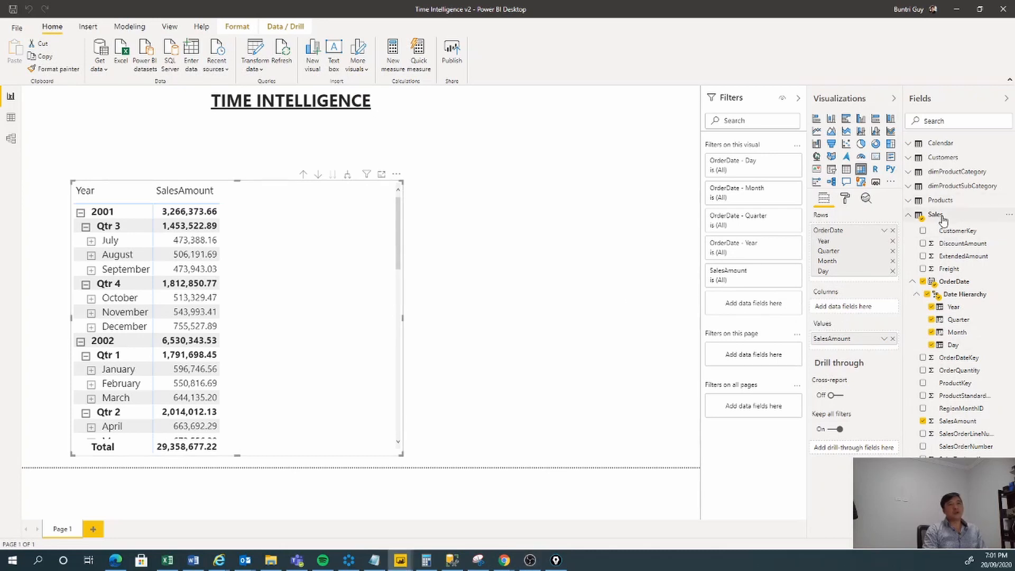
left_click(942, 217)
right_click(943, 219)
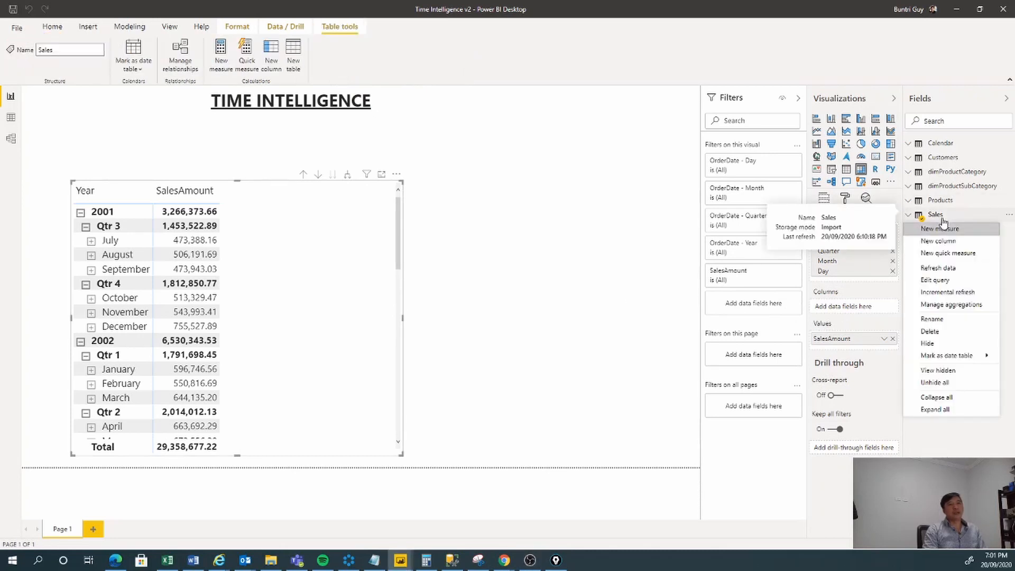
left_click(950, 254)
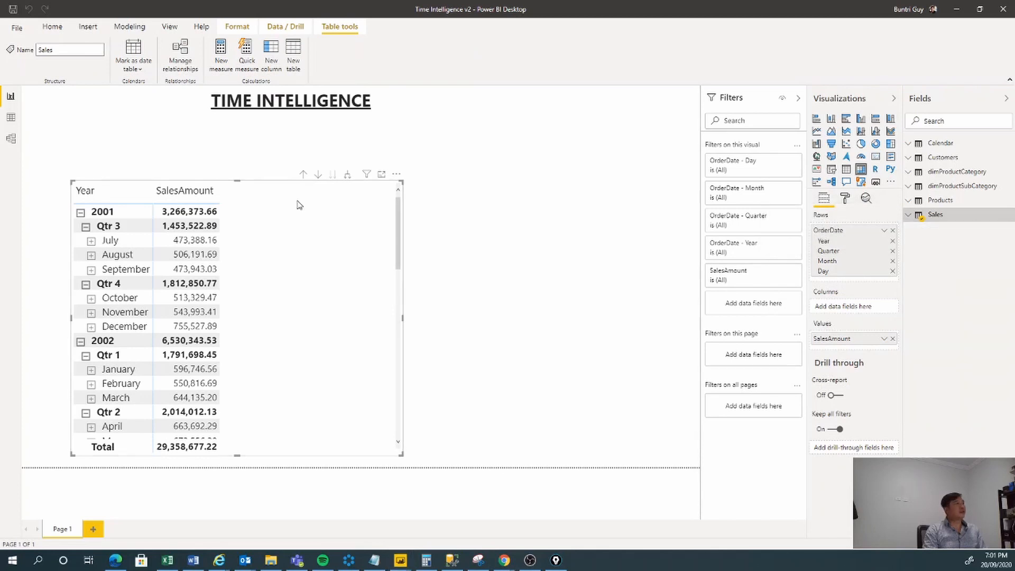
left_click(455, 144)
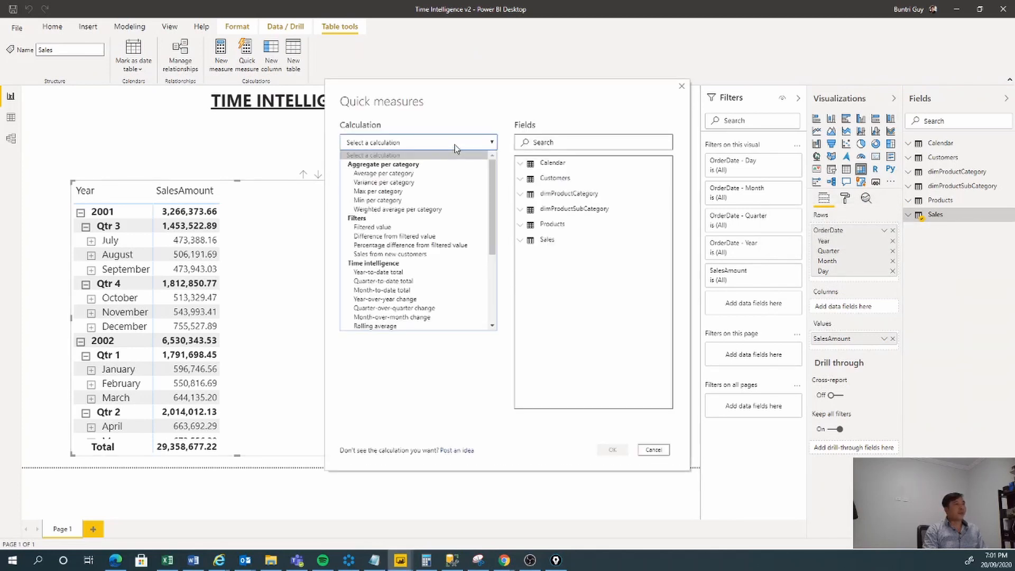
left_click(418, 273)
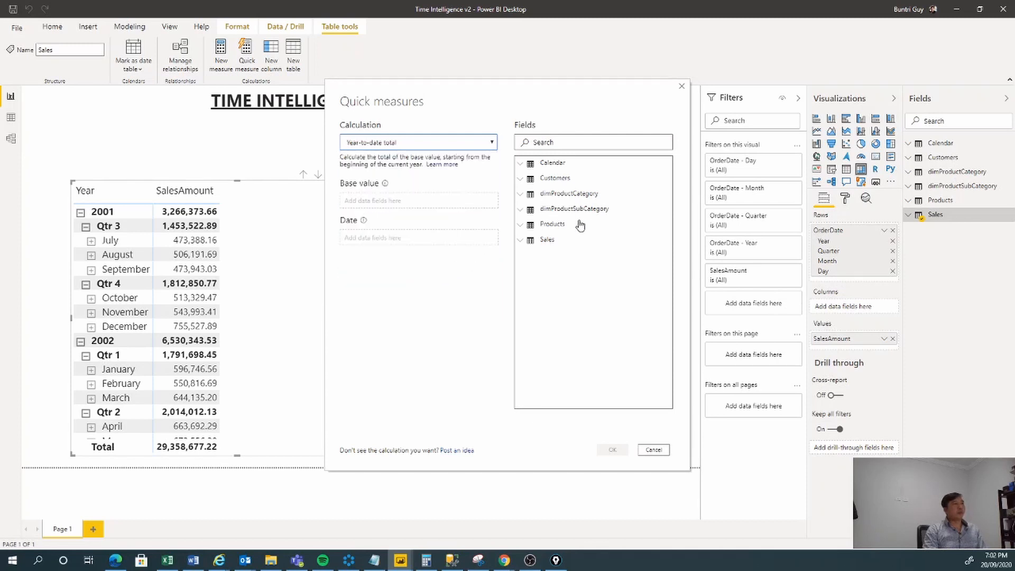
left_click(522, 241)
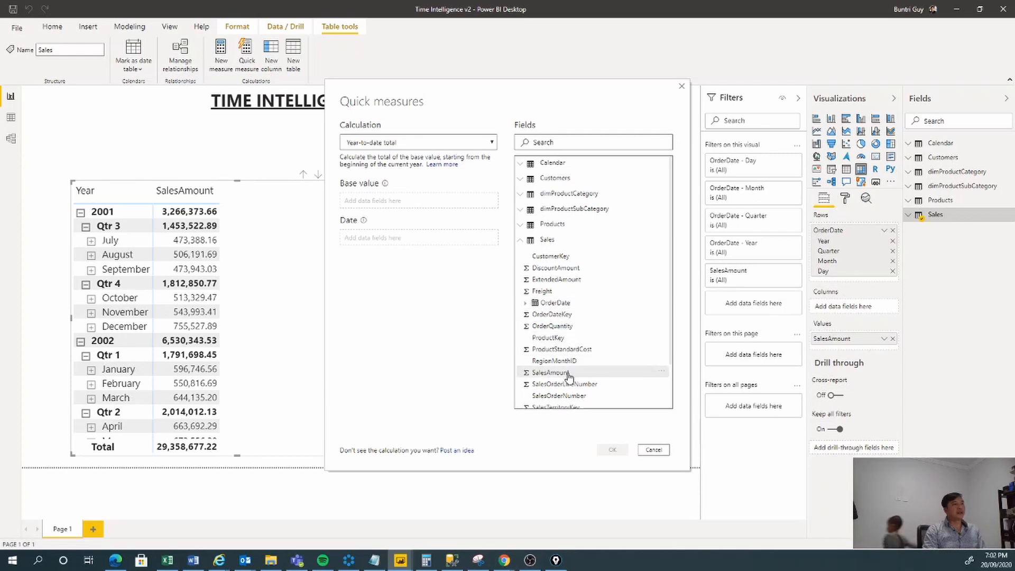
left_click_drag(550, 372, 432, 208)
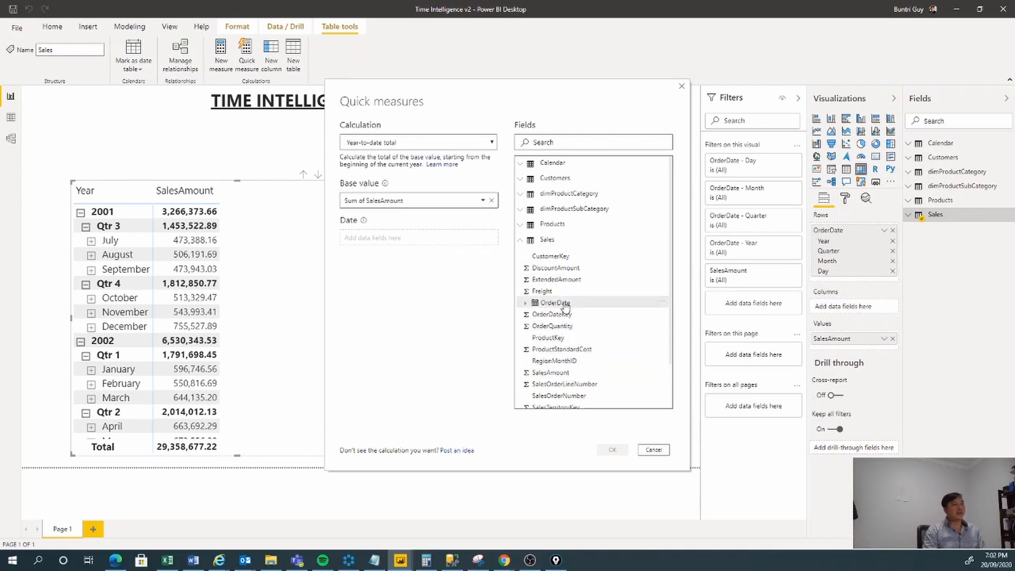
left_click_drag(557, 303, 412, 236)
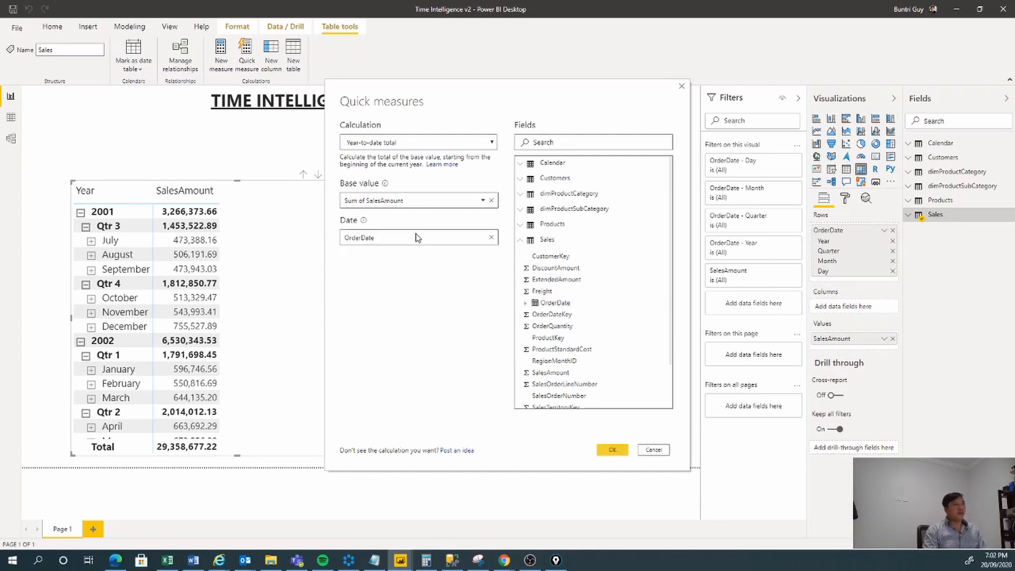
left_click(616, 450)
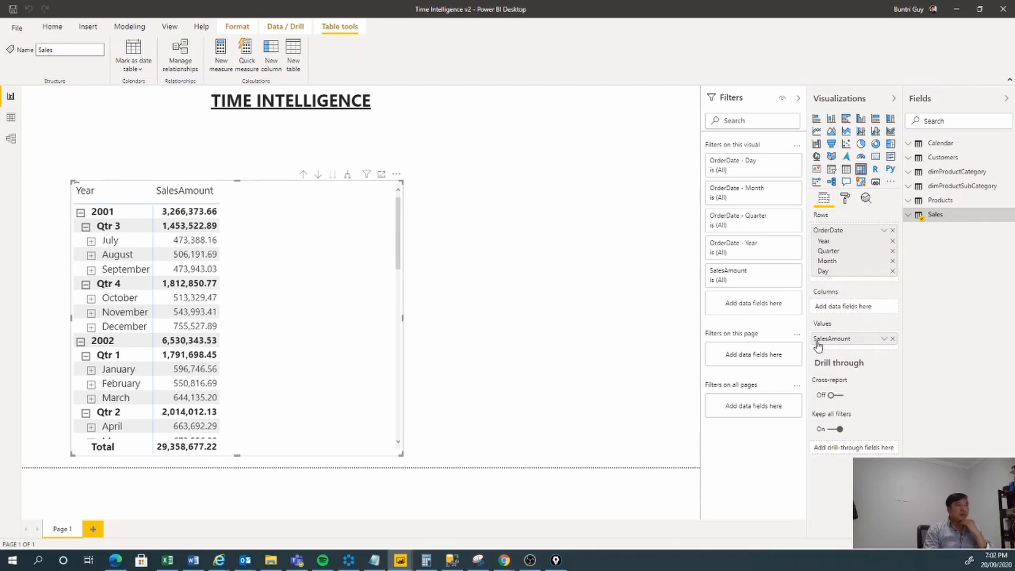
Add the SalesAmount YTD measure to the matrix and examine the TOTALYTD function and date argument in its formula.
left_click(910, 216)
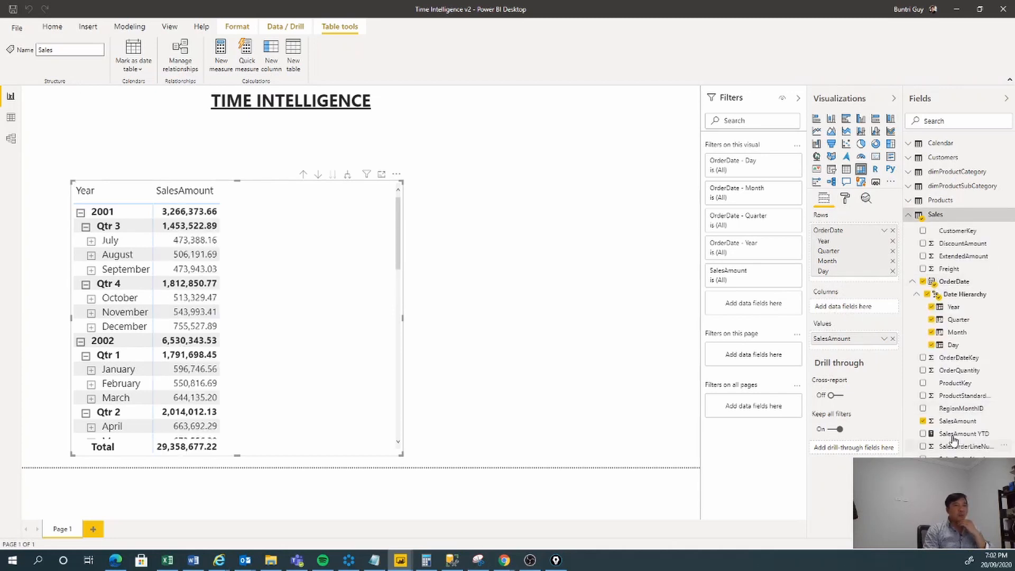
left_click_drag(952, 435, 299, 331)
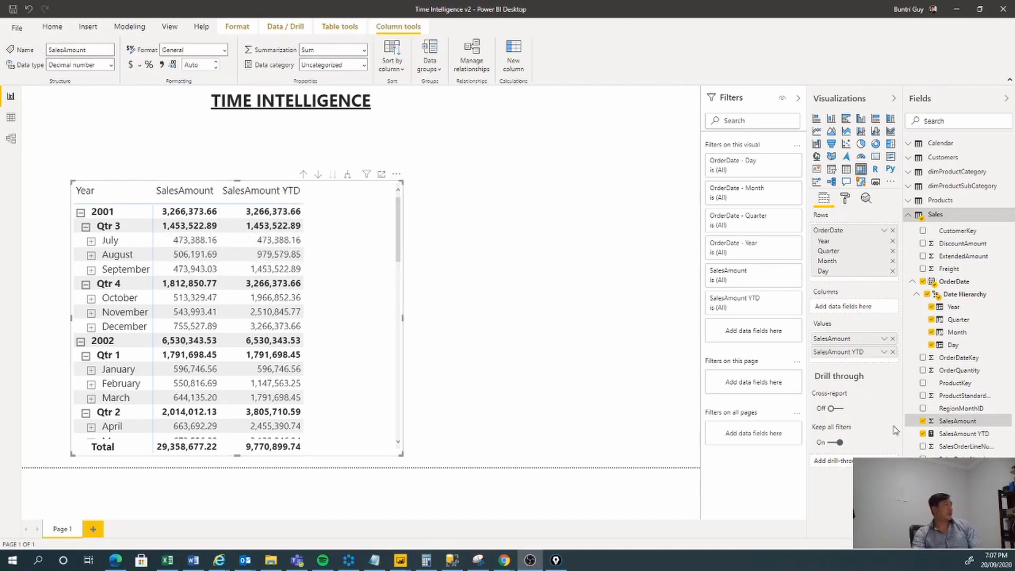
left_click(964, 435)
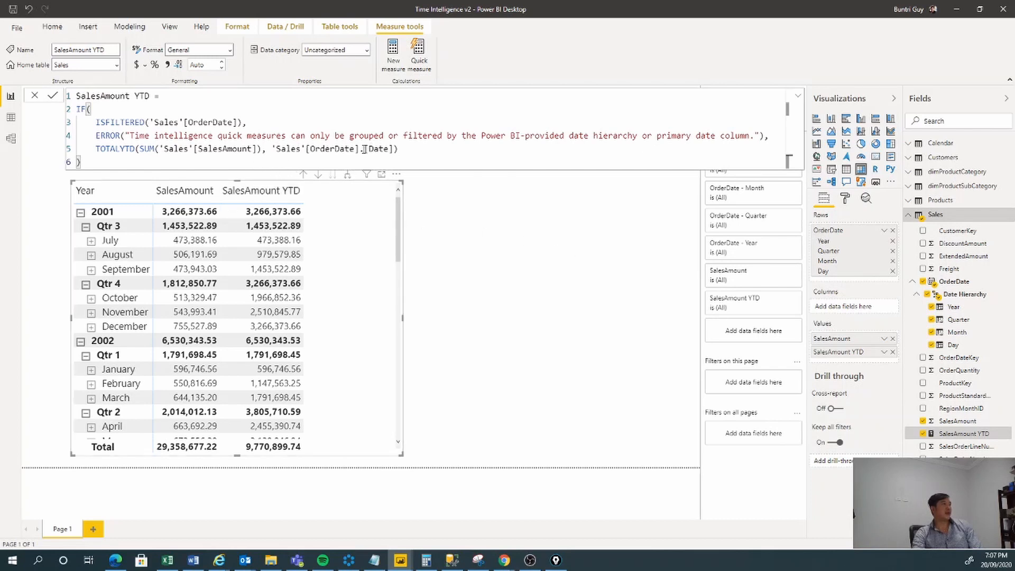
left_click_drag(400, 149, 271, 150)
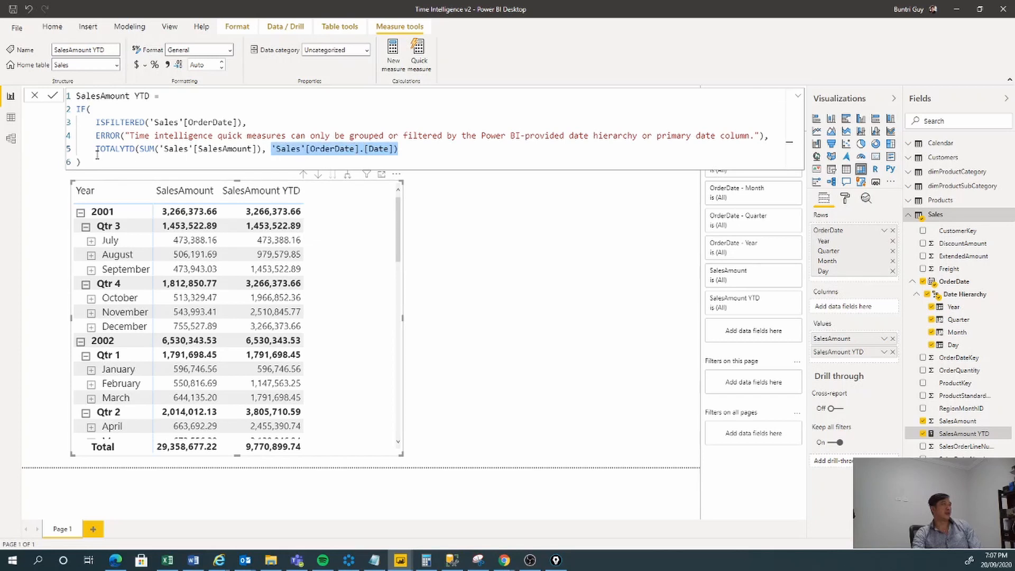
left_click_drag(95, 151, 130, 152)
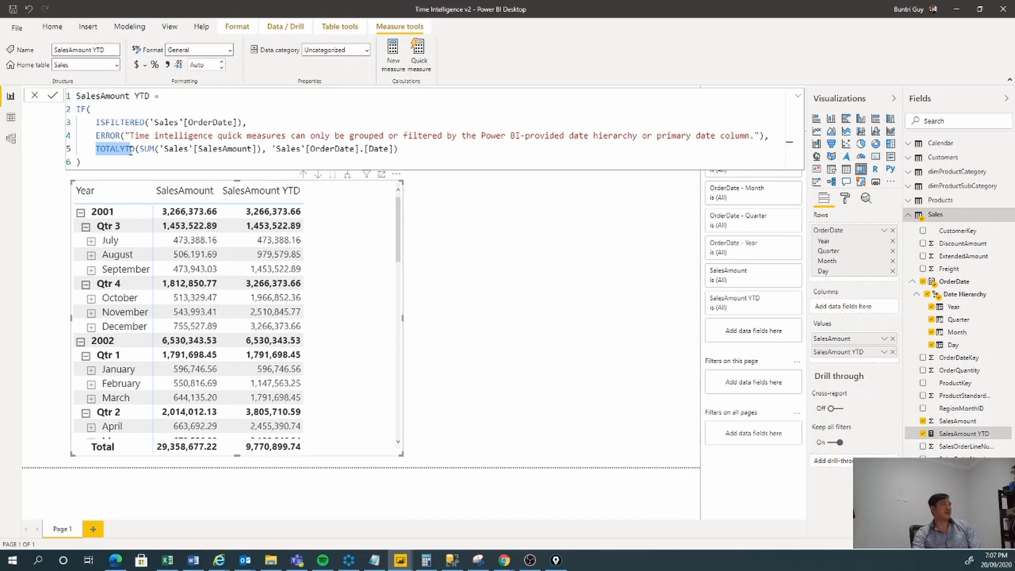
left_click(371, 151)
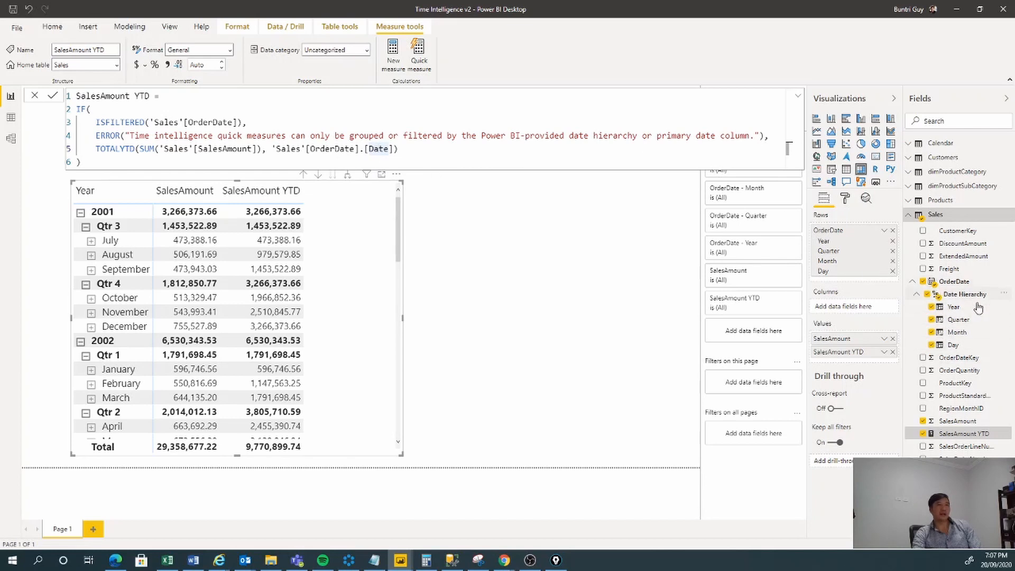
left_click(416, 149)
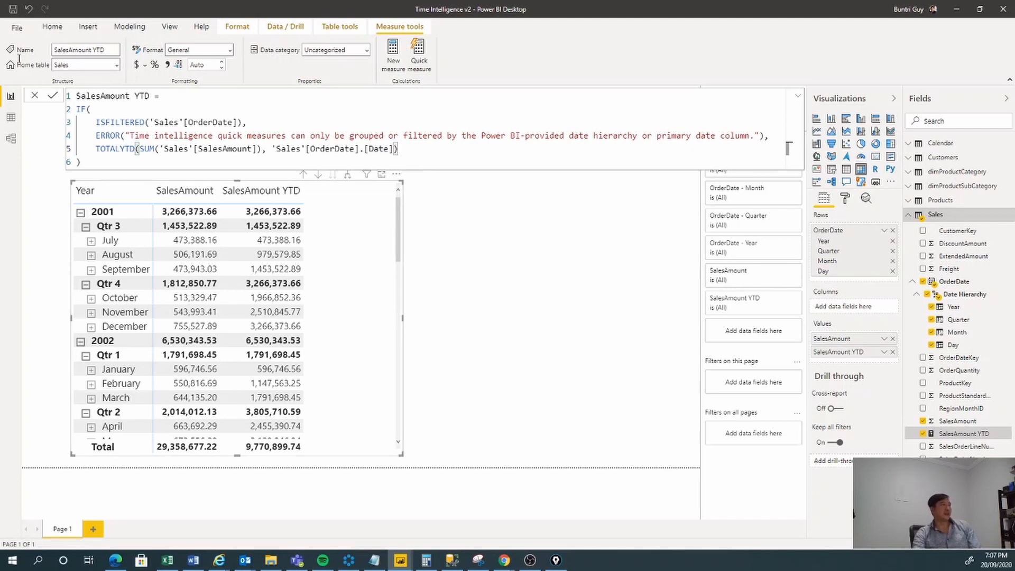
Turn off Auto date/time in the current file's data load options.
left_click(16, 32)
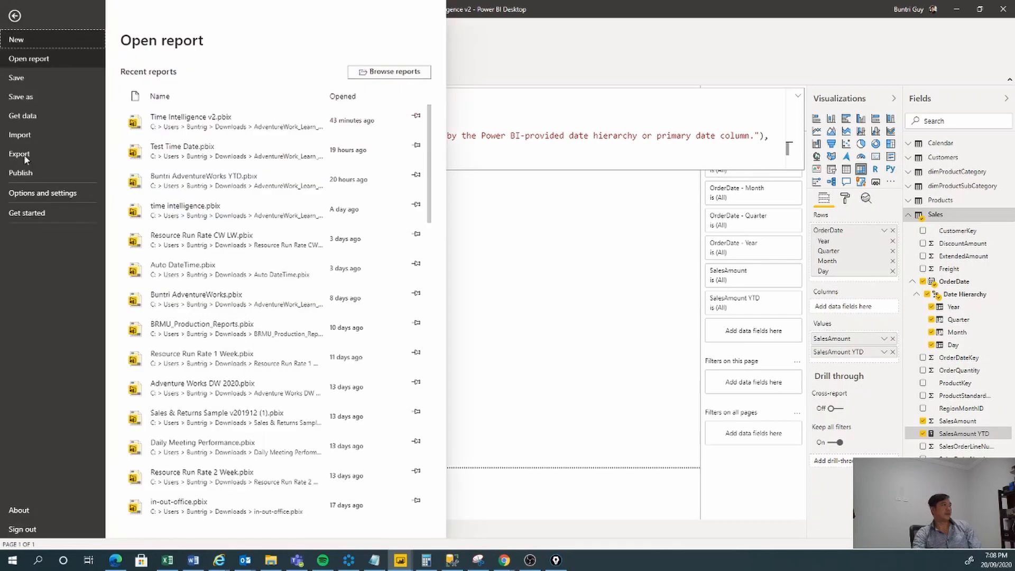
left_click(31, 195)
left_click(168, 74)
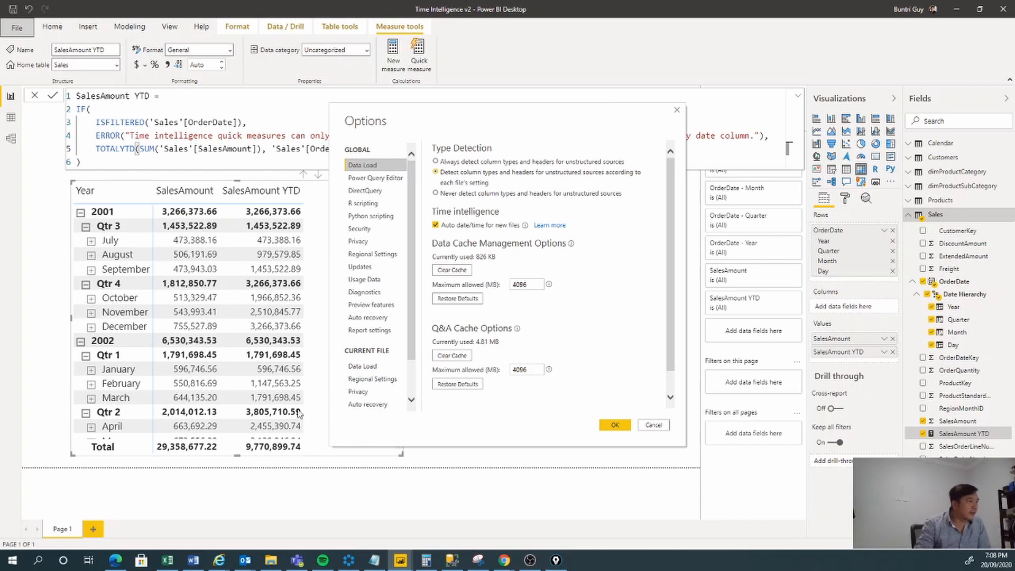
left_click(354, 366)
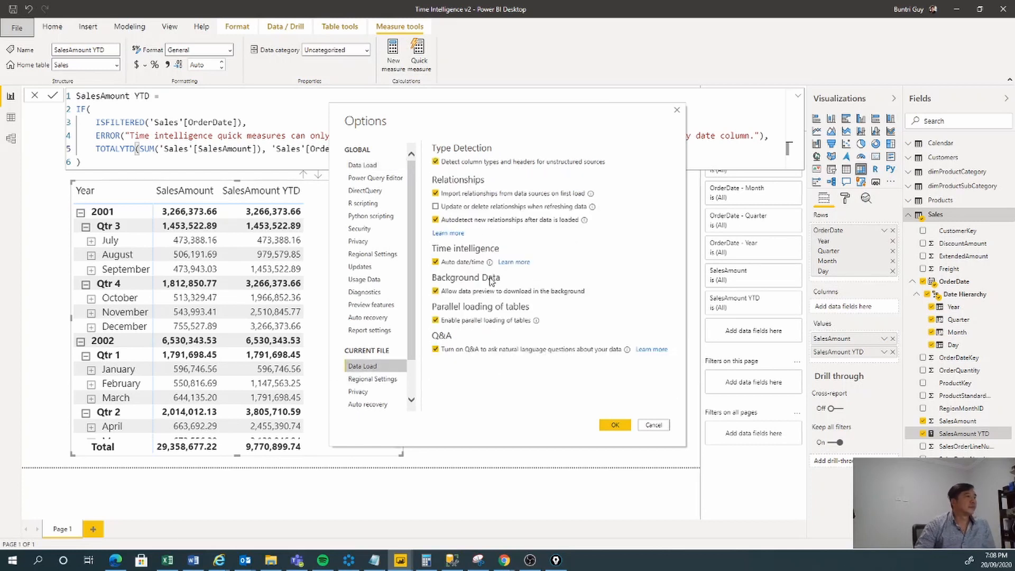
left_click(436, 262)
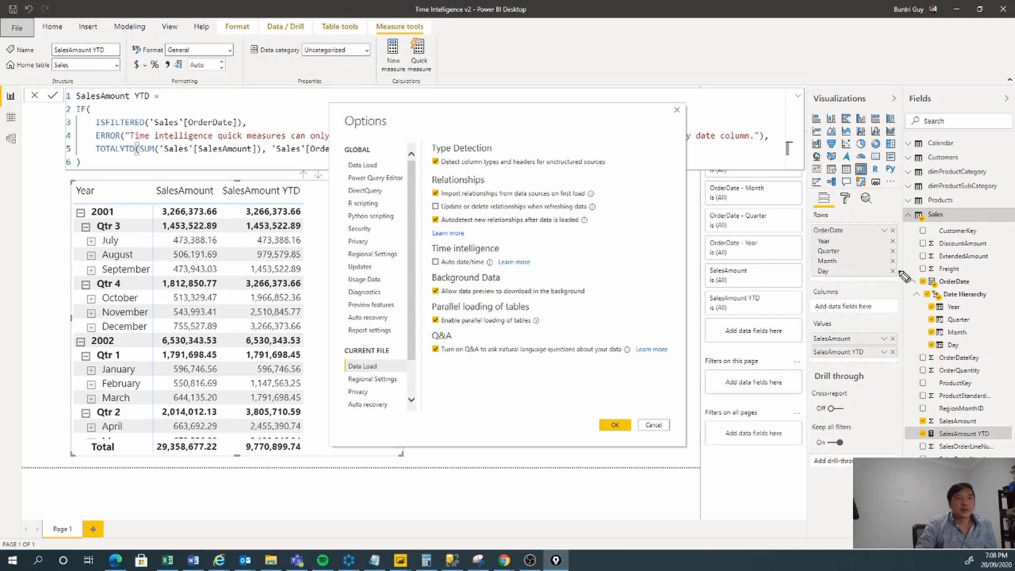
mouse_move(893, 270)
left_mouse_down()
mouse_move(1001, 280)
mouse_move(997, 348)
mouse_move(899, 361)
mouse_move(894, 270)
left_mouse_up()
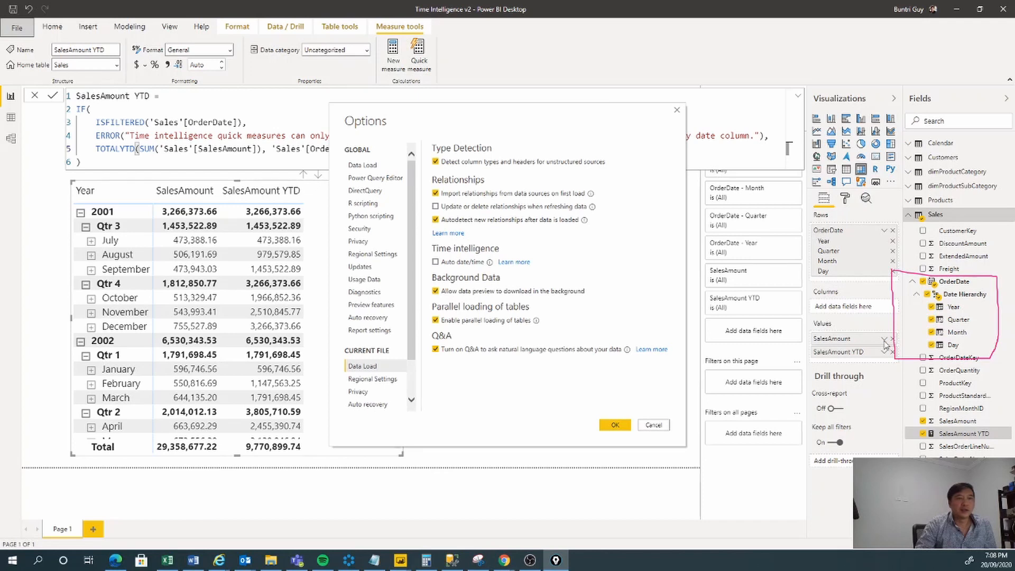
left_click(610, 428)
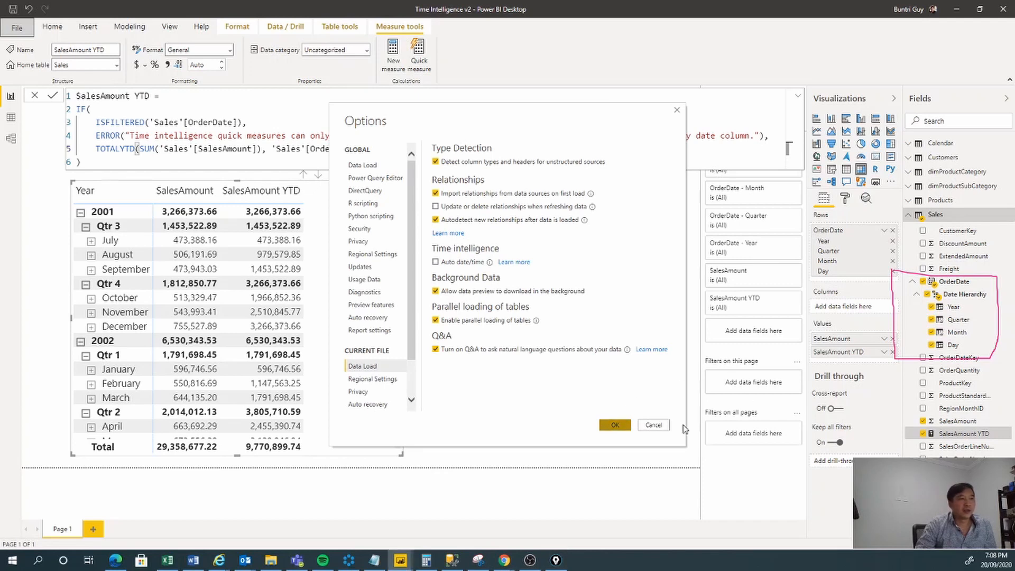
left_click(611, 431)
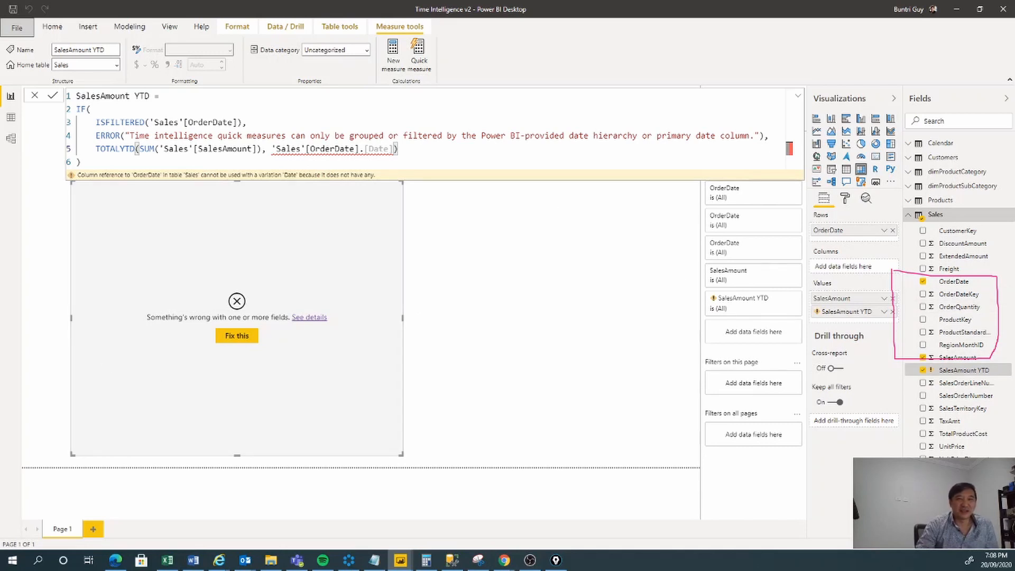
key("Escape")
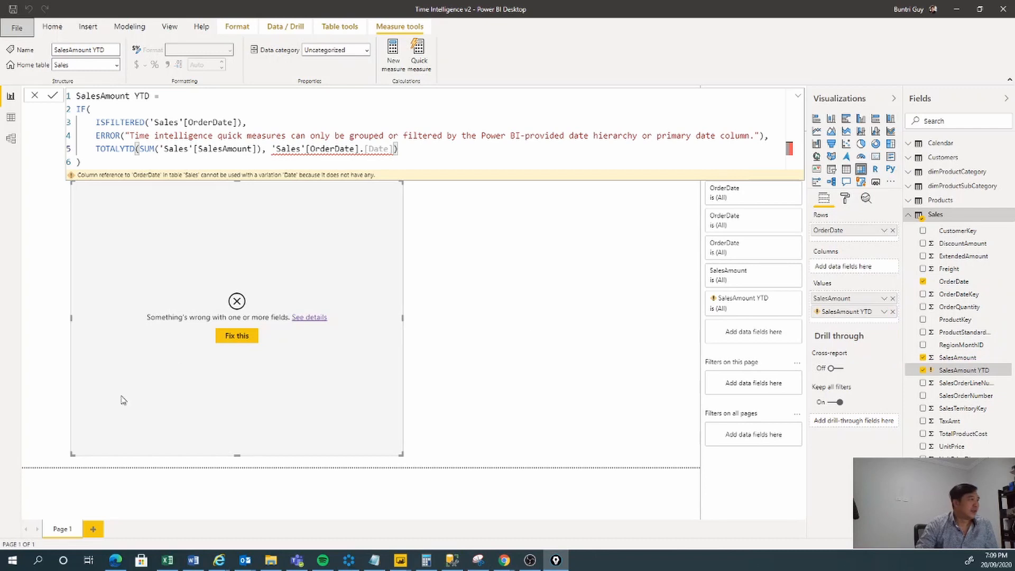
Repair the broken matrix with the offered automatic fix and deselect it.
left_click(233, 339)
left_click(236, 337)
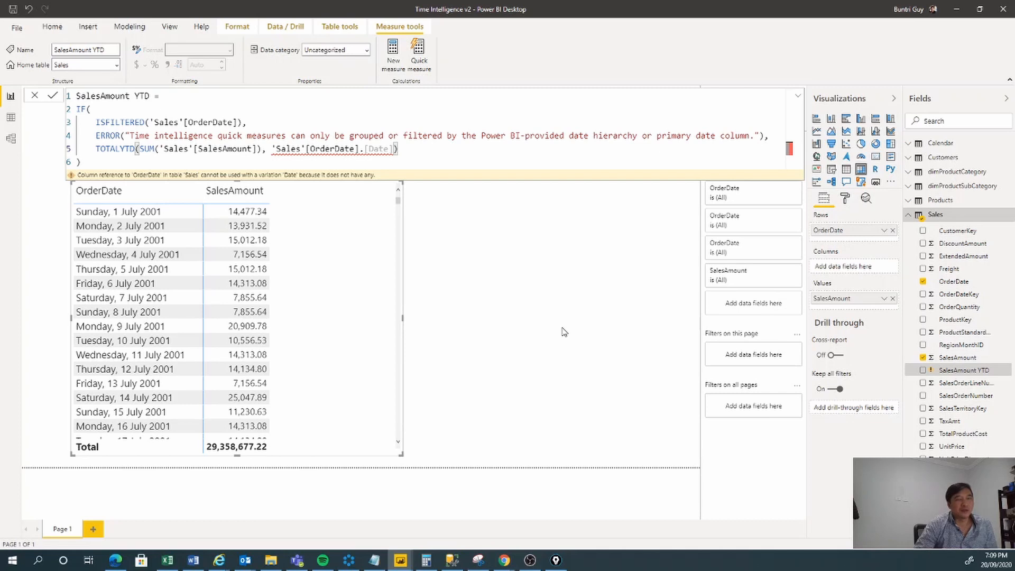
left_click(477, 238)
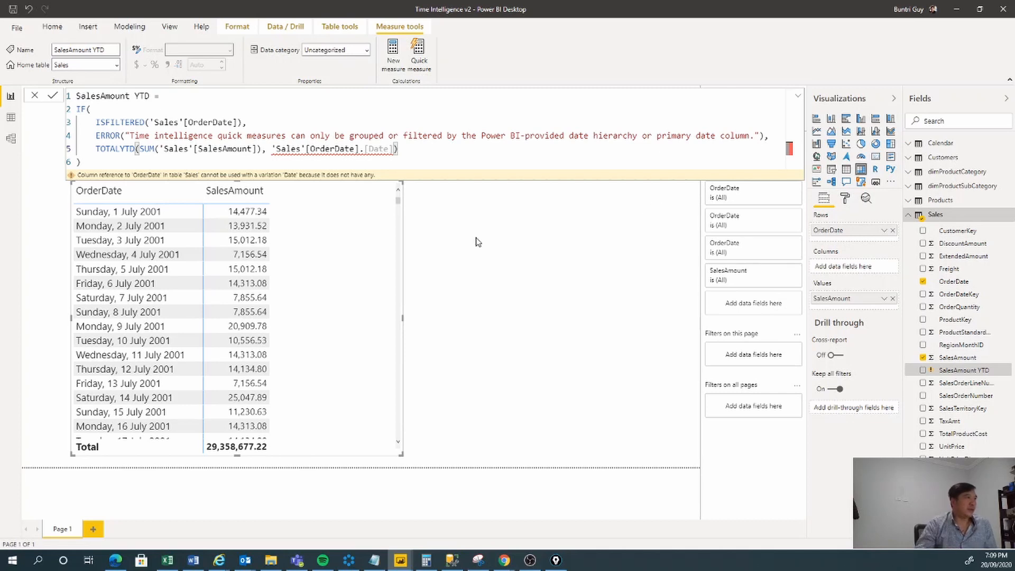
Try to set up another year-to-date total quick measure in the Sales table, using Sum of SalesAmount and the plain OrderDate column.
left_click(934, 216)
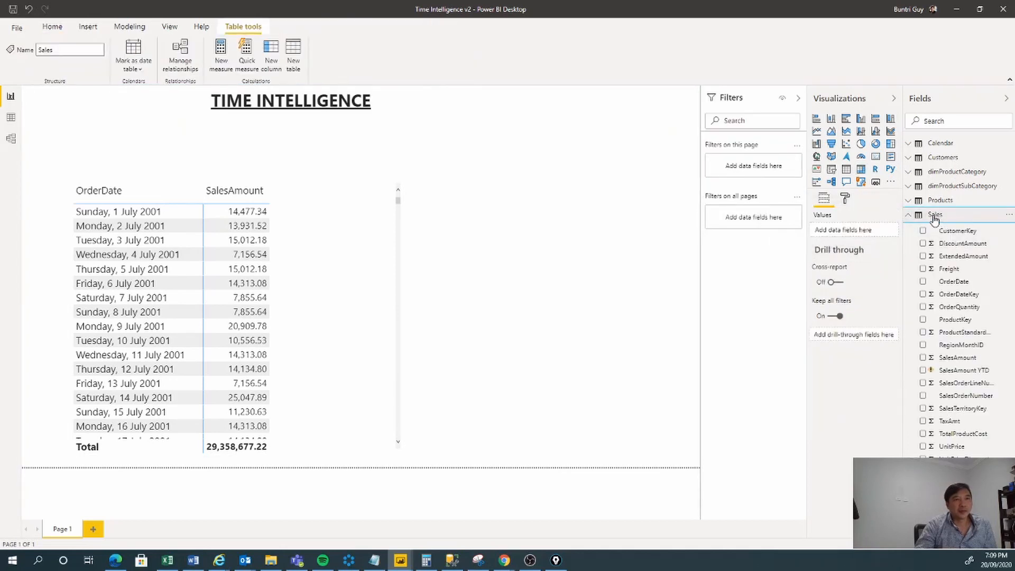
right_click(934, 218)
left_click(948, 252)
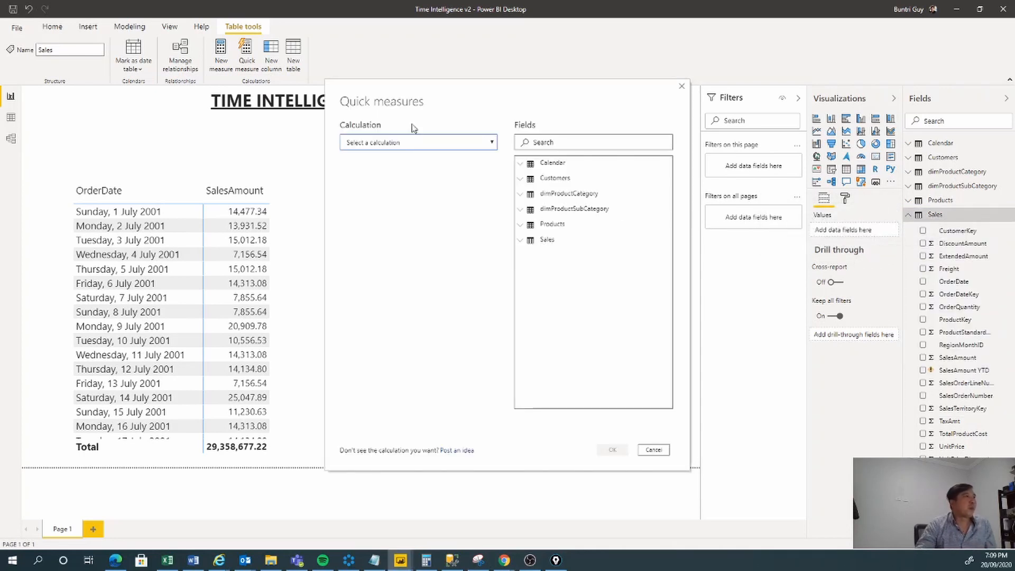
left_click(412, 143)
left_click(407, 274)
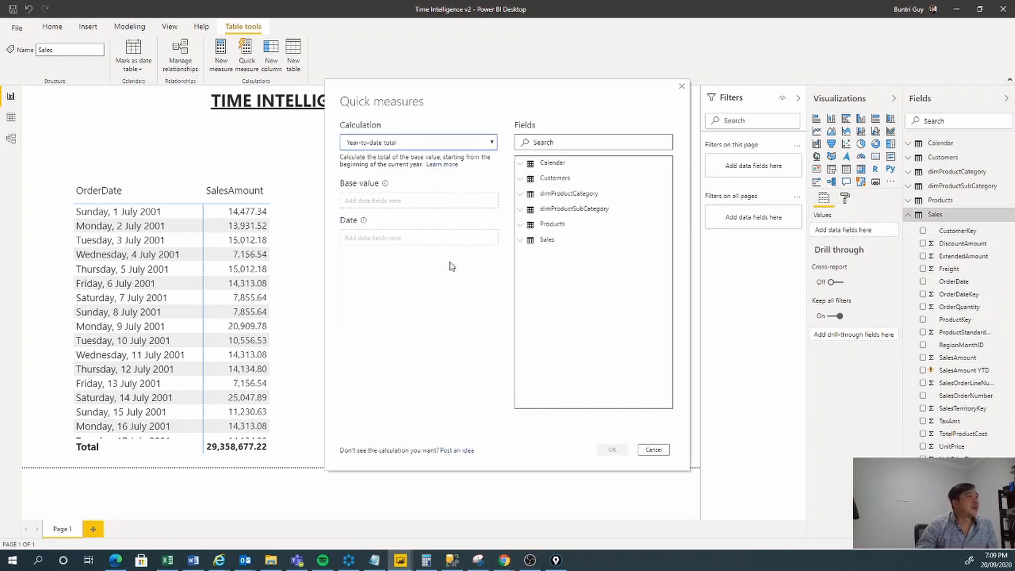
left_click(521, 240)
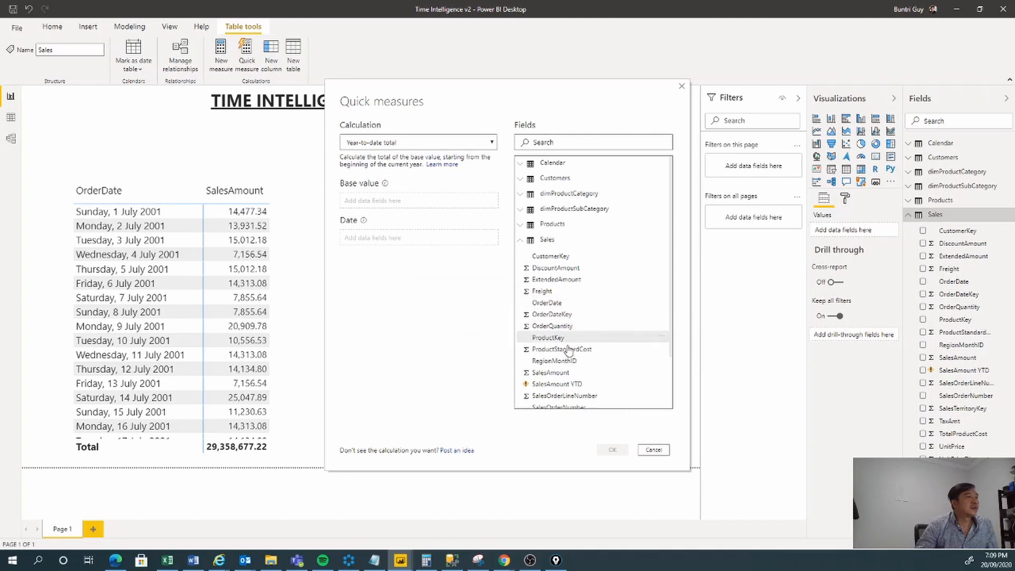
left_click_drag(572, 374, 409, 202)
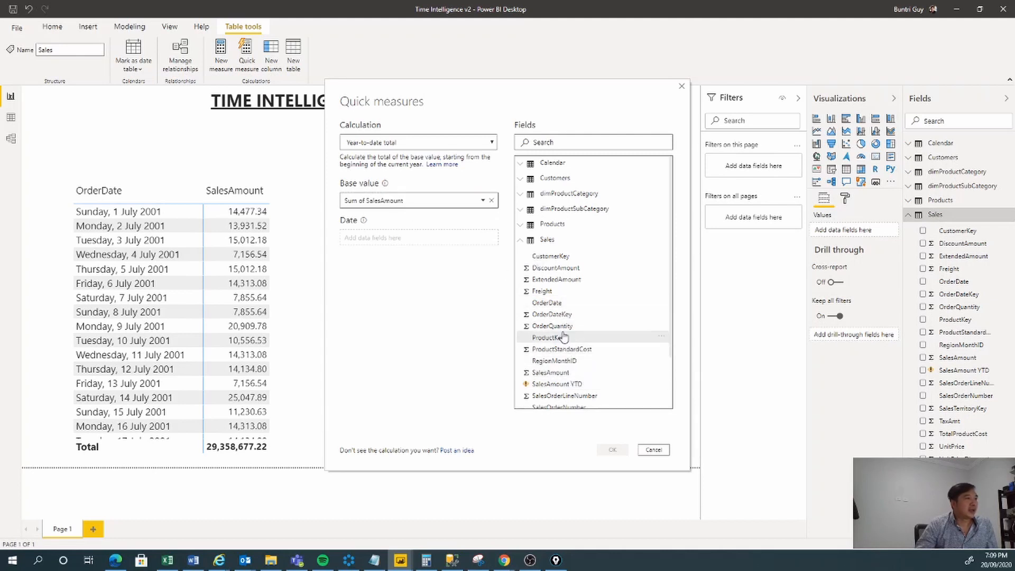
left_click_drag(547, 303, 409, 242)
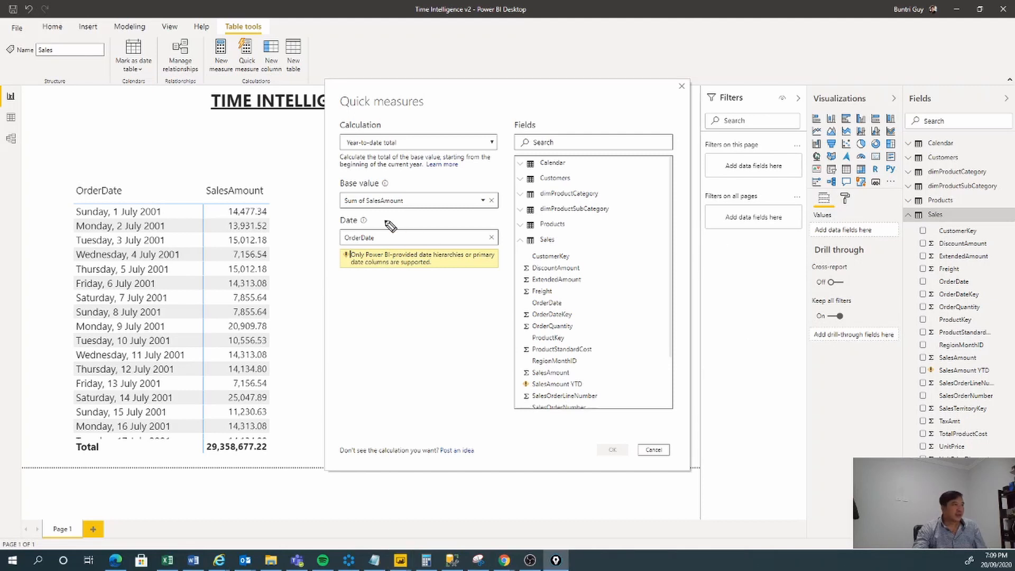
mouse_move(326, 241)
left_mouse_down()
mouse_move(465, 243)
mouse_move(516, 277)
mouse_move(349, 288)
mouse_move(316, 243)
left_mouse_up()
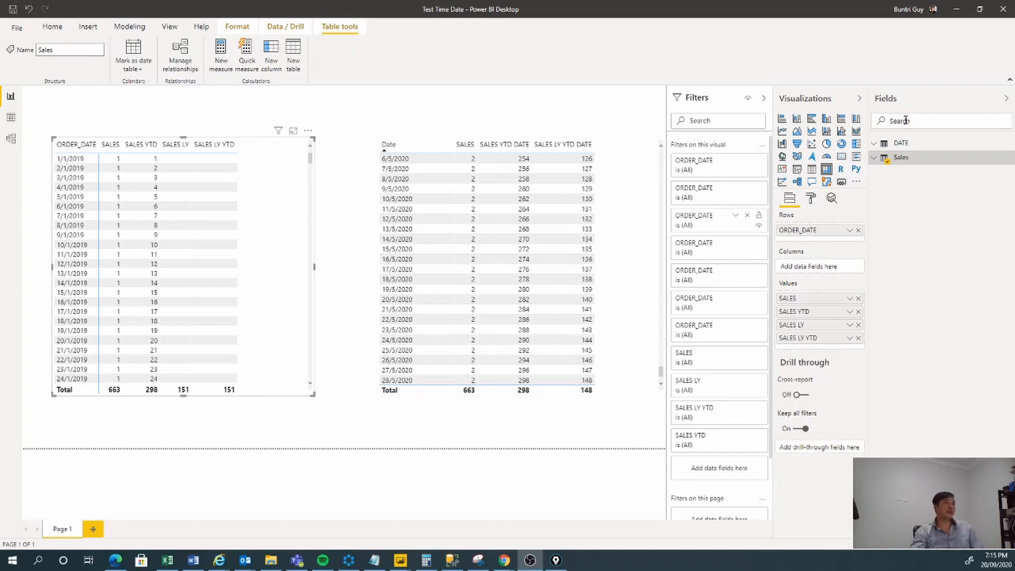
Expand the Sales table's fields and review the Sales–DATE relationship in the model view, moving the Sales table closer to DATE.
left_click(876, 157)
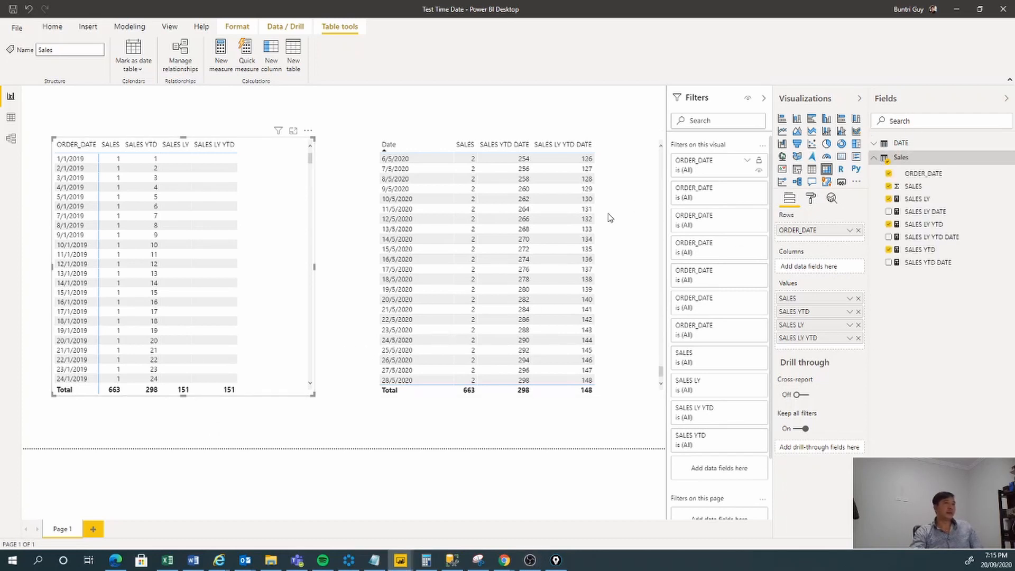
left_click(12, 140)
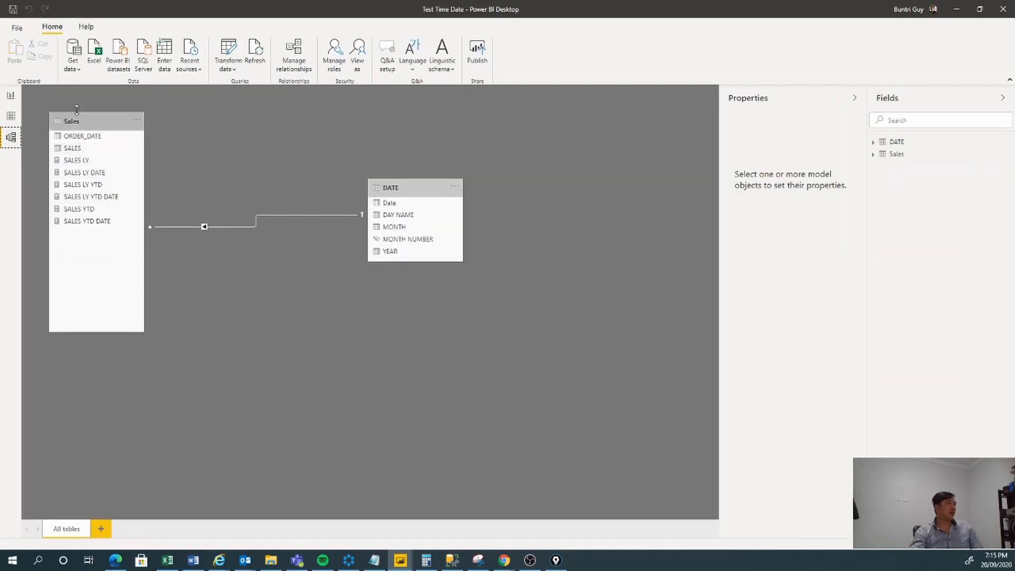
left_click_drag(91, 123, 140, 145)
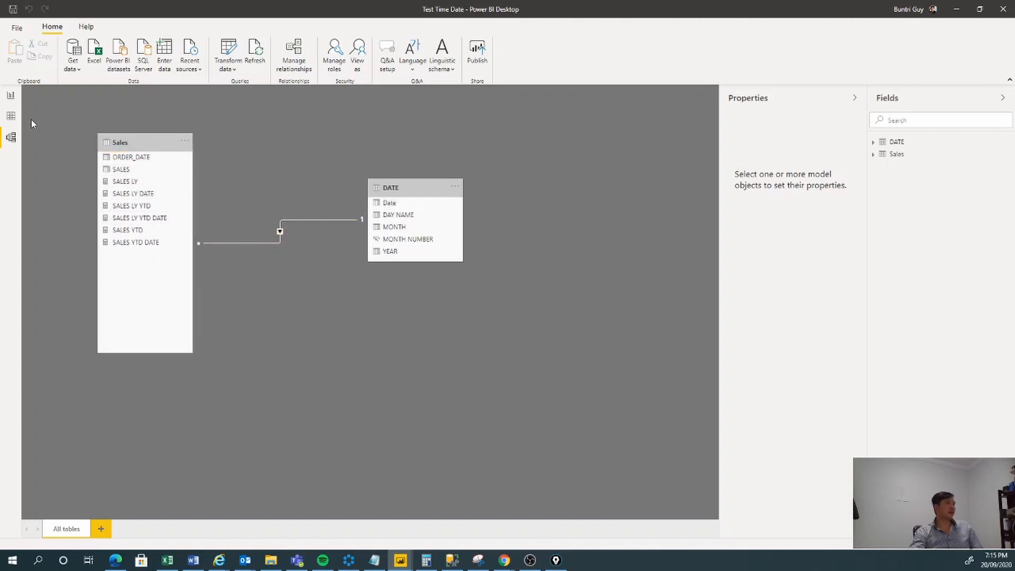
left_click(10, 96)
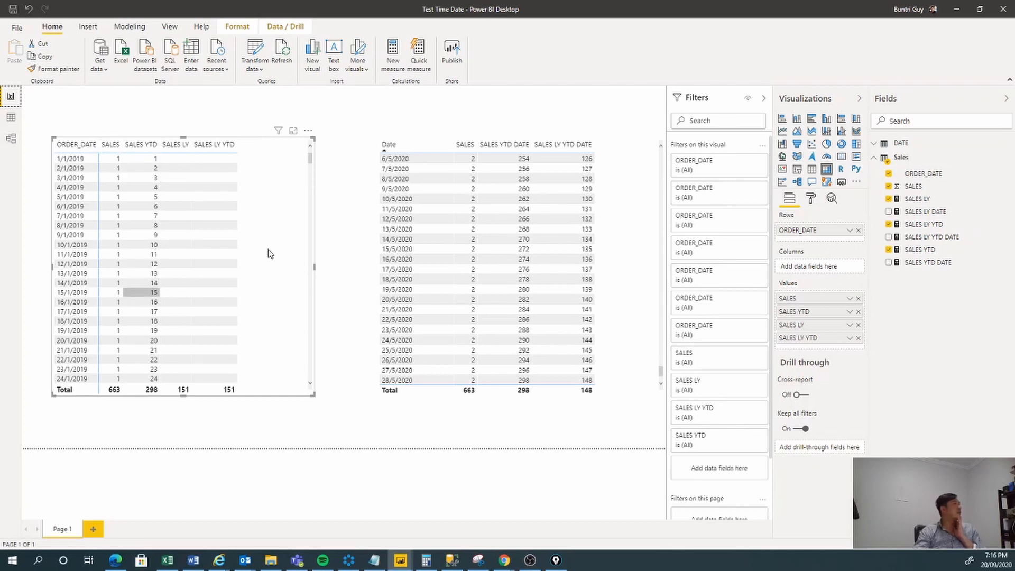
Look through the ORDER_DATE matrix for the sales, year-to-date and last-year values across 2019 and 2020.
left_click_drag(312, 161, 324, 341)
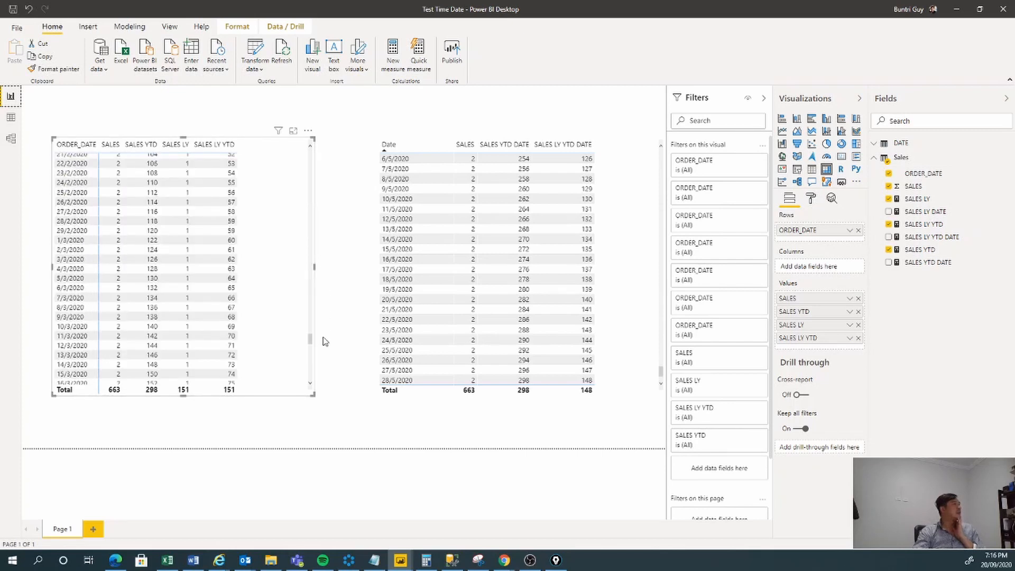
scroll(201, 304, "up", 10)
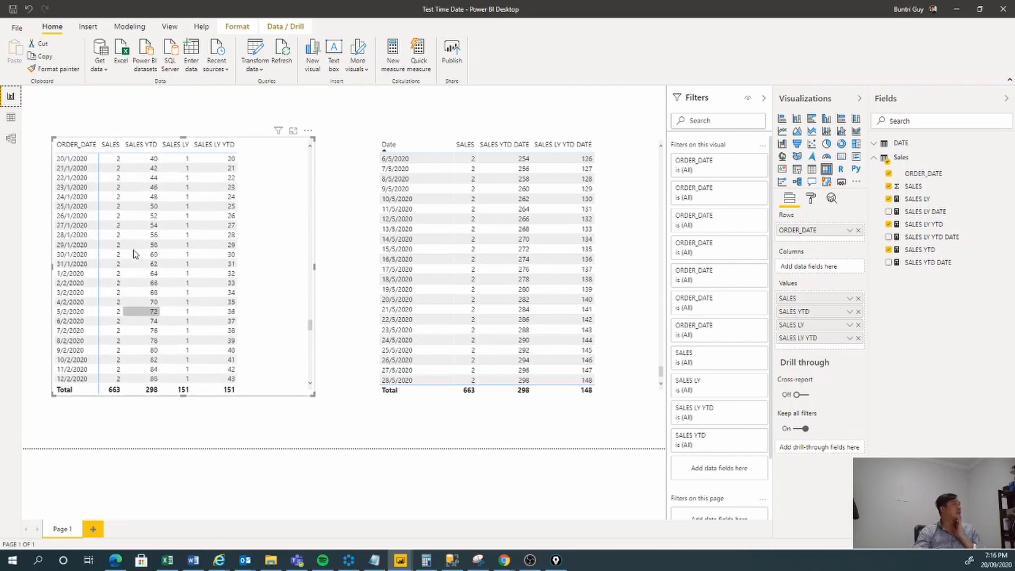
scroll(132, 254, "up", 10)
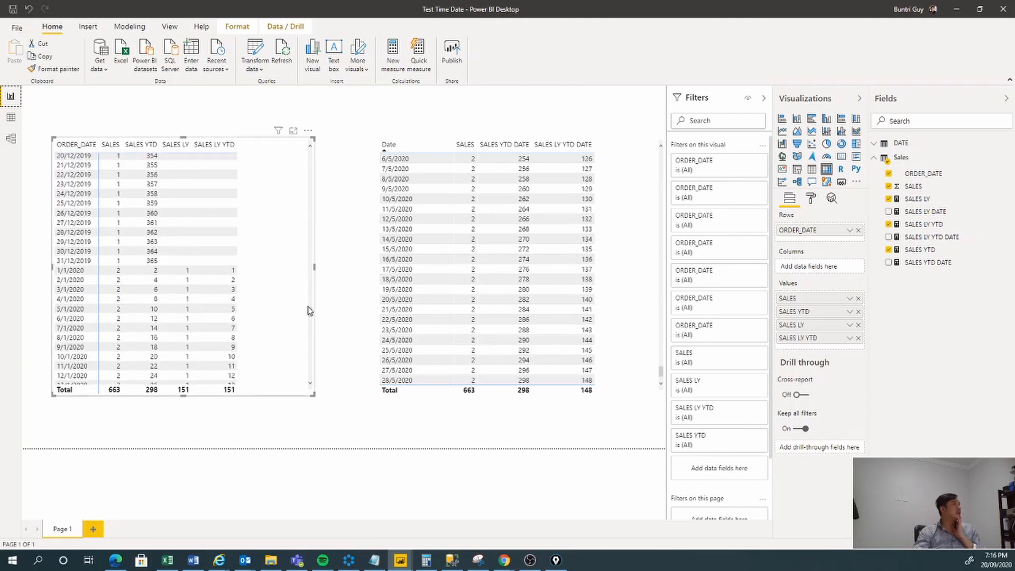
left_click_drag(311, 313, 310, 153)
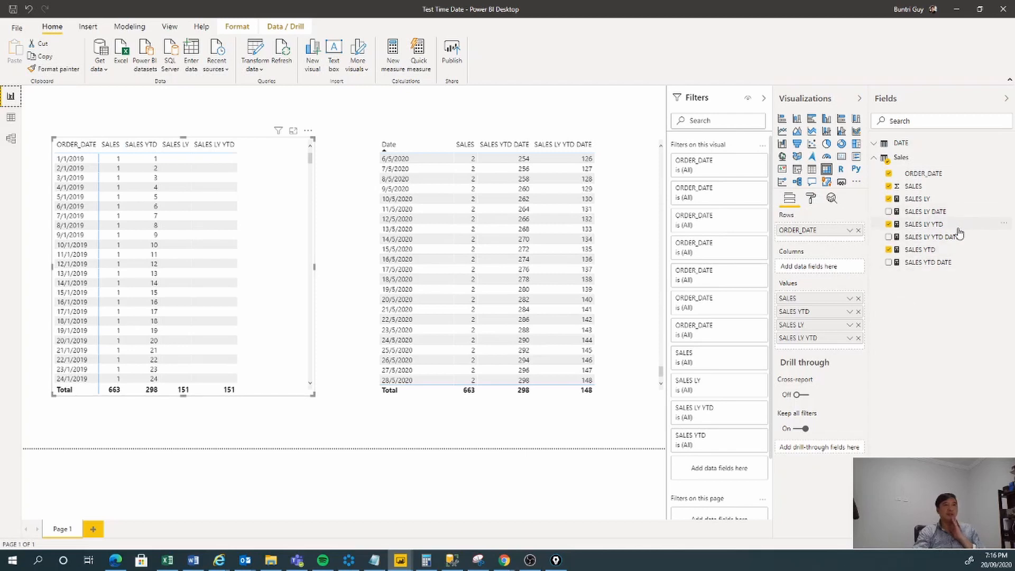
Examine the SALES YTD formula and check its matrix values around the change from December 2019 to January 2020.
left_click(923, 254)
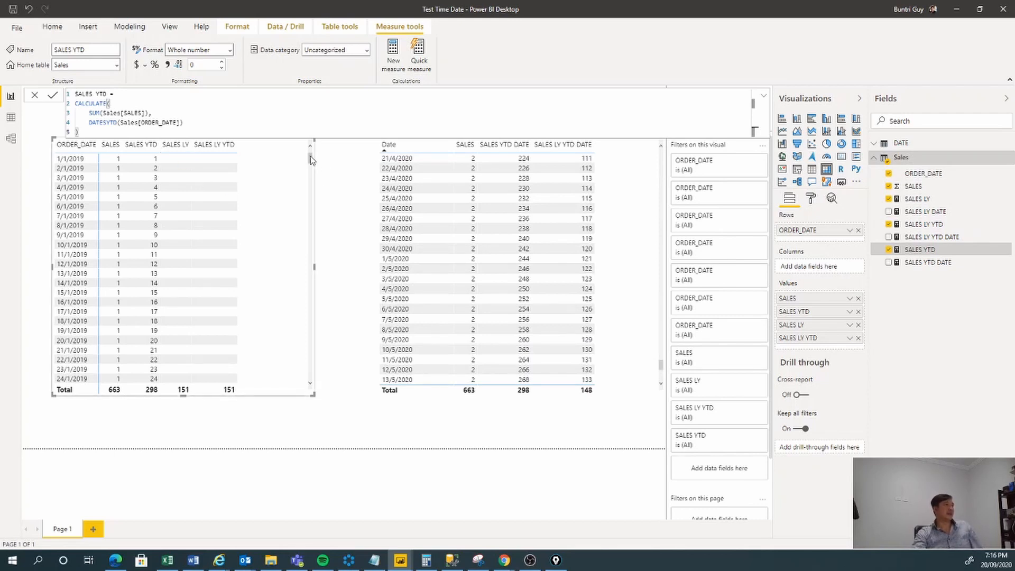
left_click(338, 168)
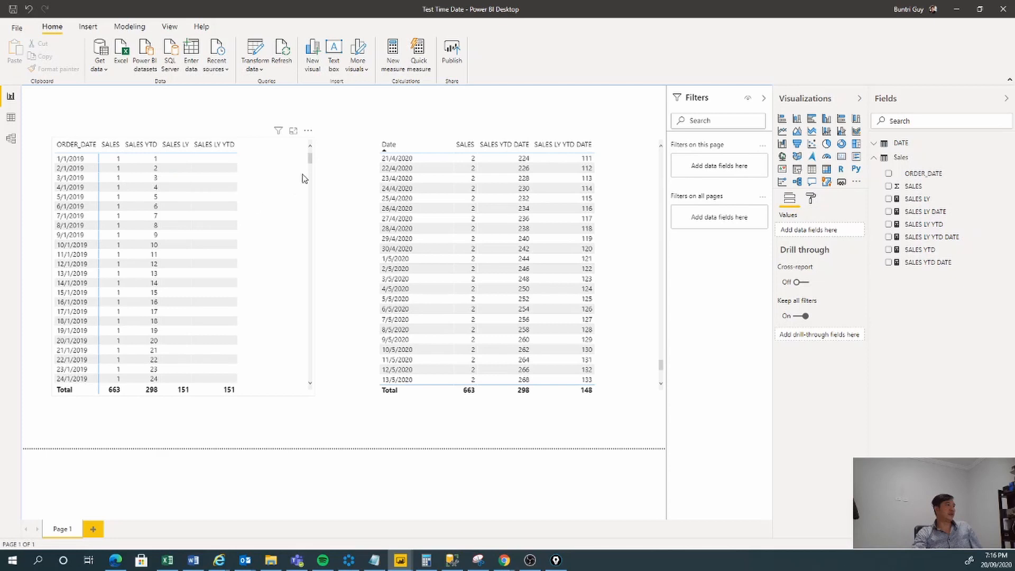
left_click_drag(311, 165, 309, 315)
left_click(174, 365)
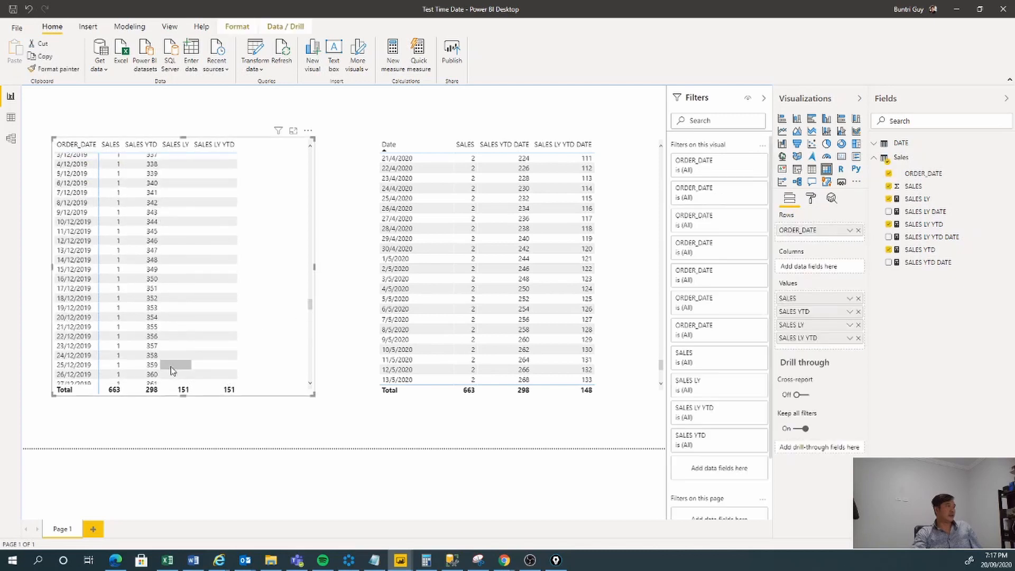
scroll(175, 365, "down", 2)
scroll(175, 365, "down", 2)
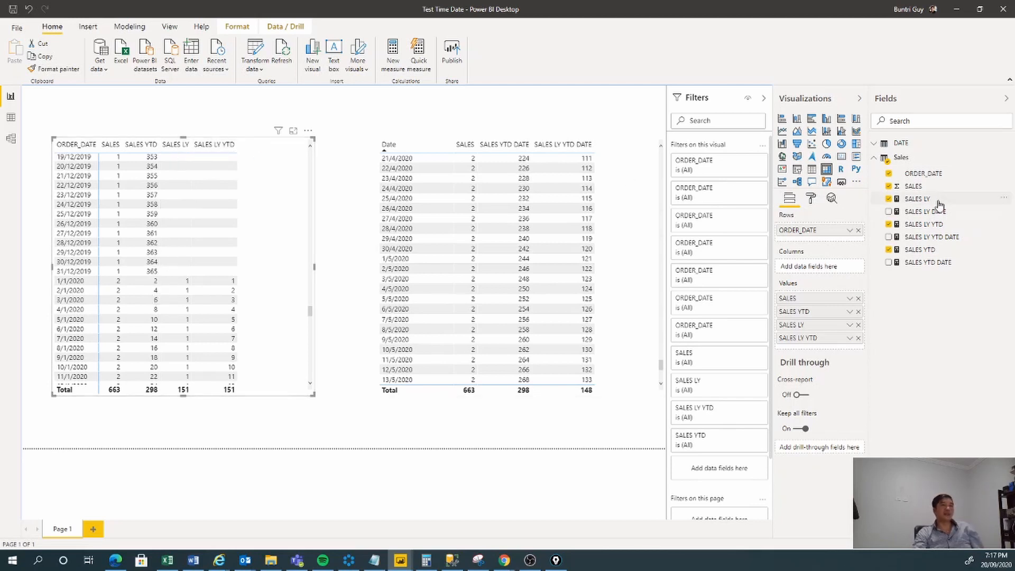
Examine SAMEPERIODLASTYEAR and its date argument in the SALES LY formula, and check the measure's values down to the matrix's last dates.
left_click(922, 204)
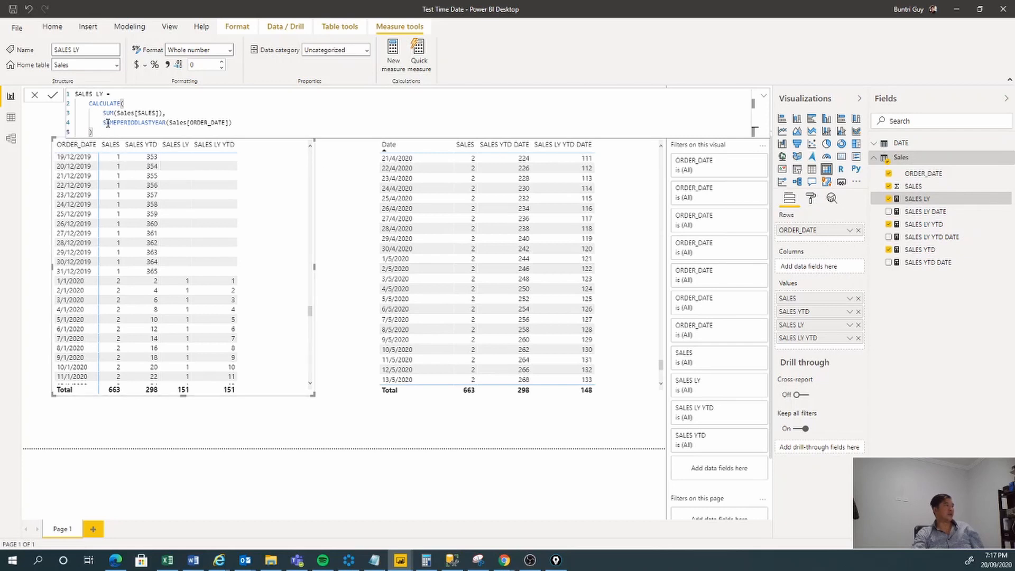
left_click(248, 123)
left_click_drag(180, 122, 94, 122)
left_click(332, 123)
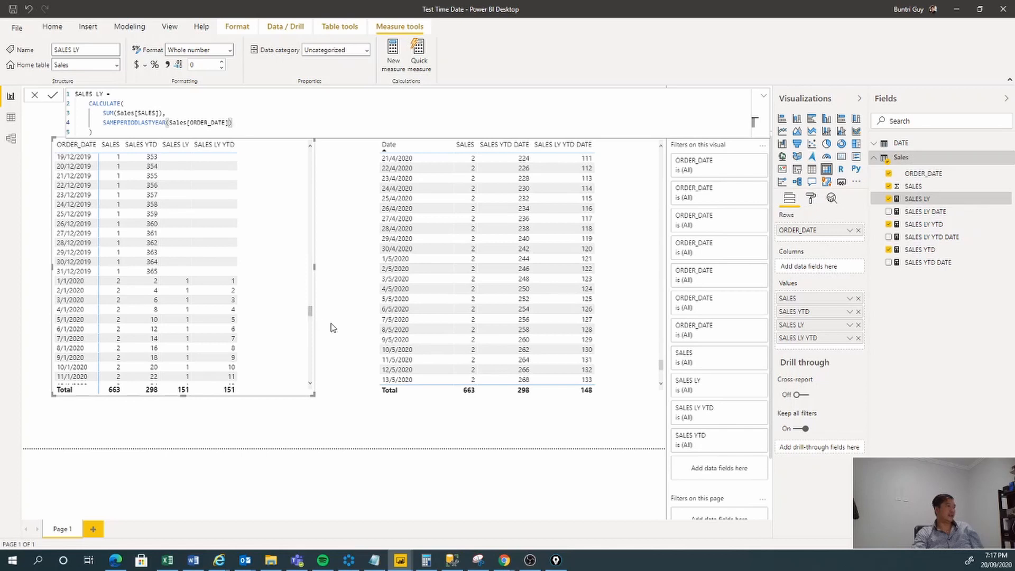
left_click(326, 295)
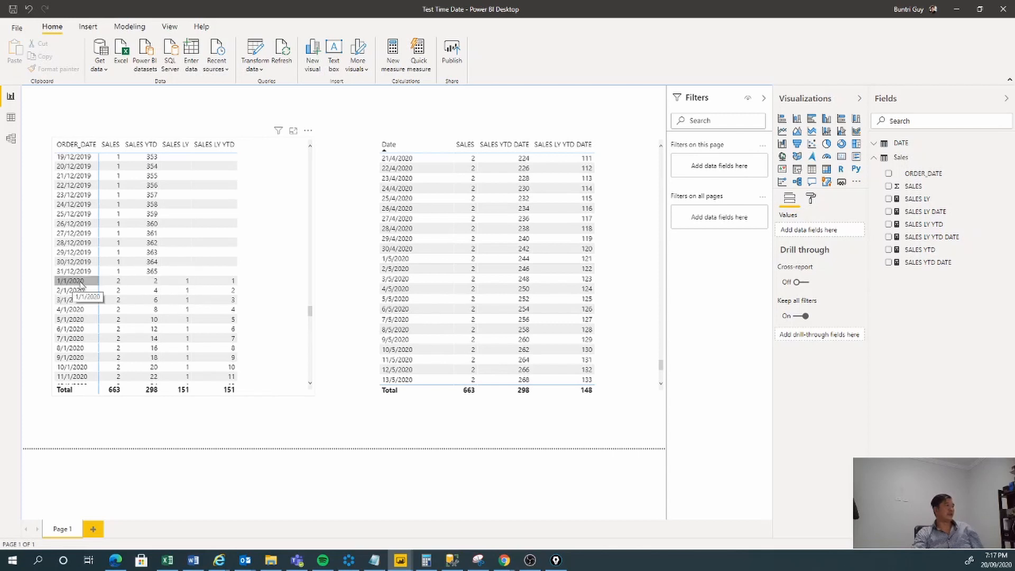
left_click_drag(310, 314, 312, 392)
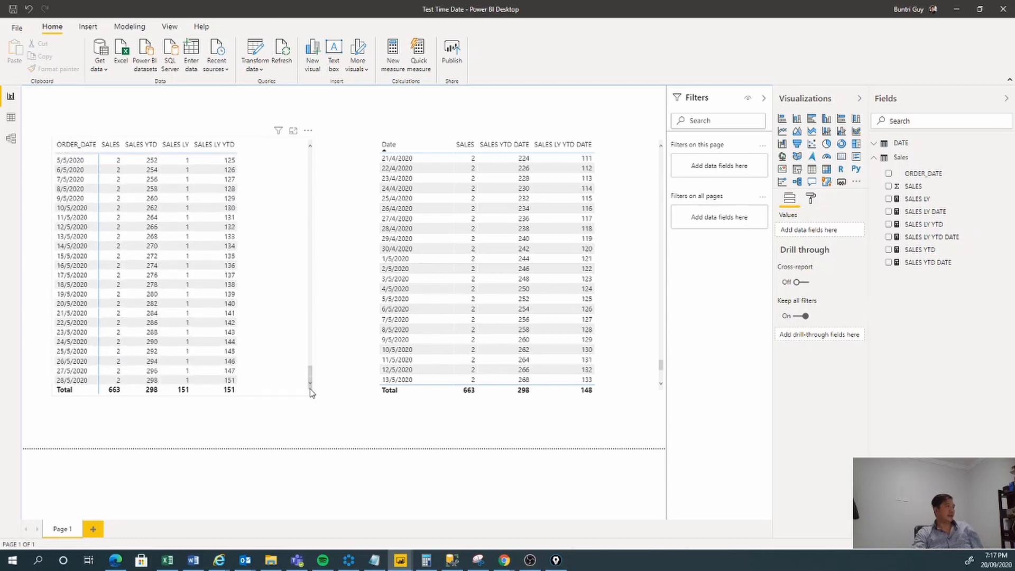
left_click(162, 388)
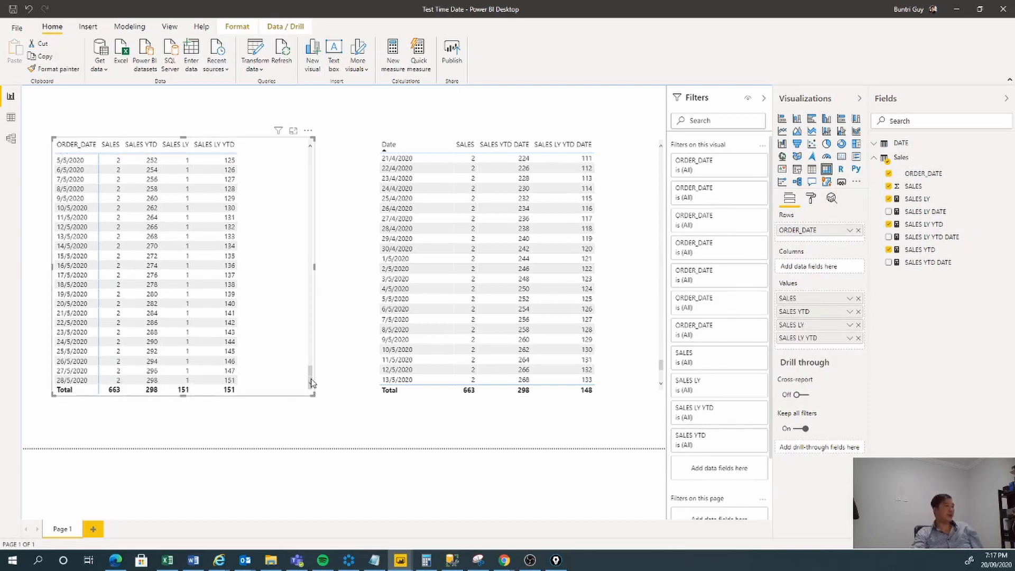
left_click_drag(312, 382, 319, 159)
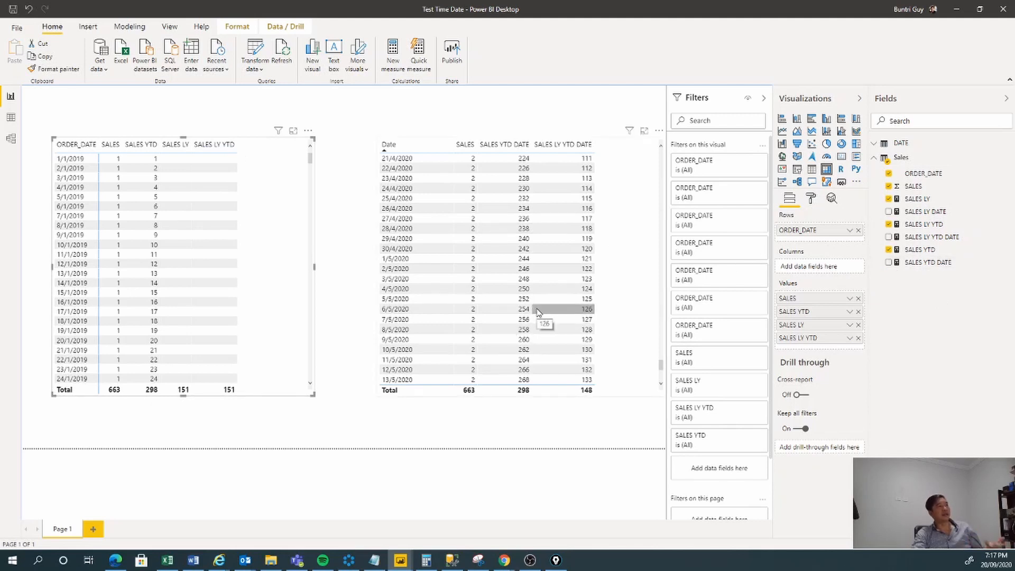
Examine the SALES LY YTD formula, focusing on the Sales[SALES LY] expression and the DATESYTD date argument.
left_click(914, 229)
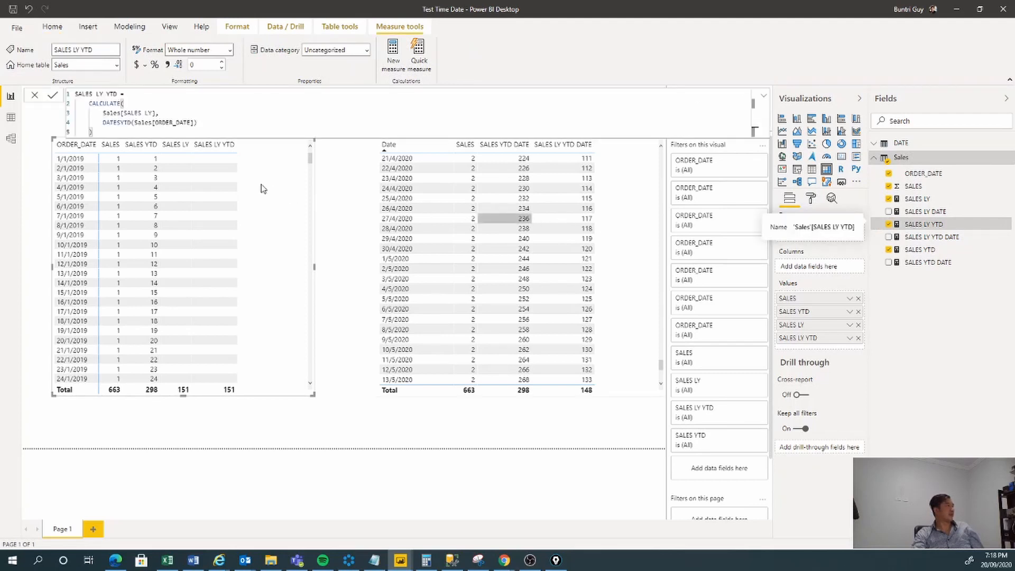
left_click(107, 122)
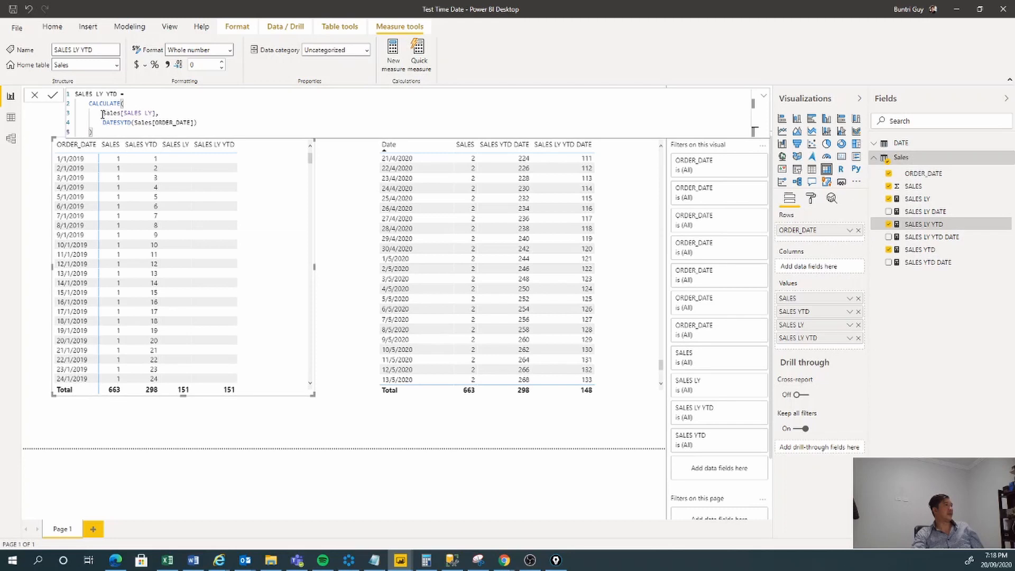
left_click(157, 113, "shift")
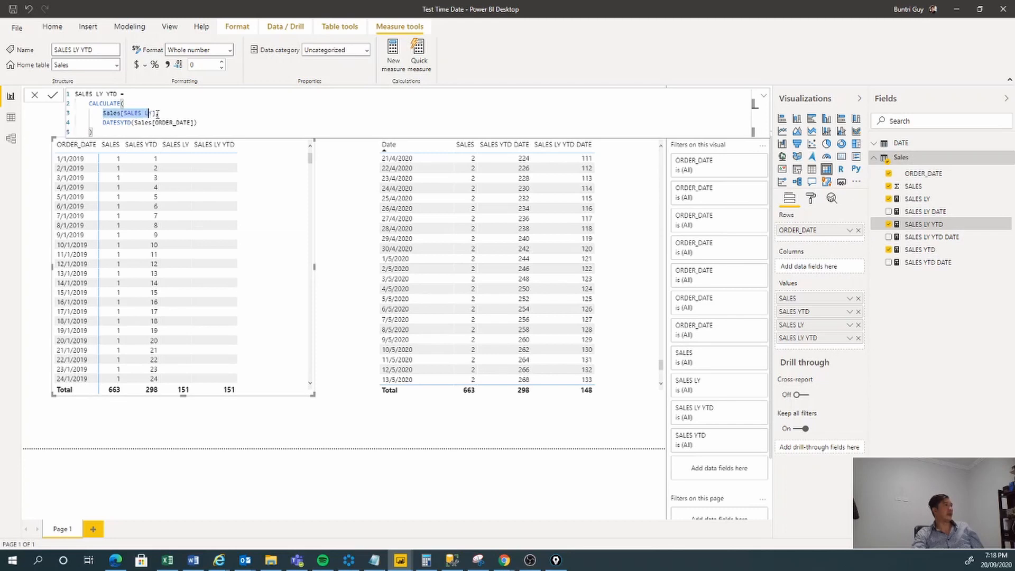
left_click(100, 130)
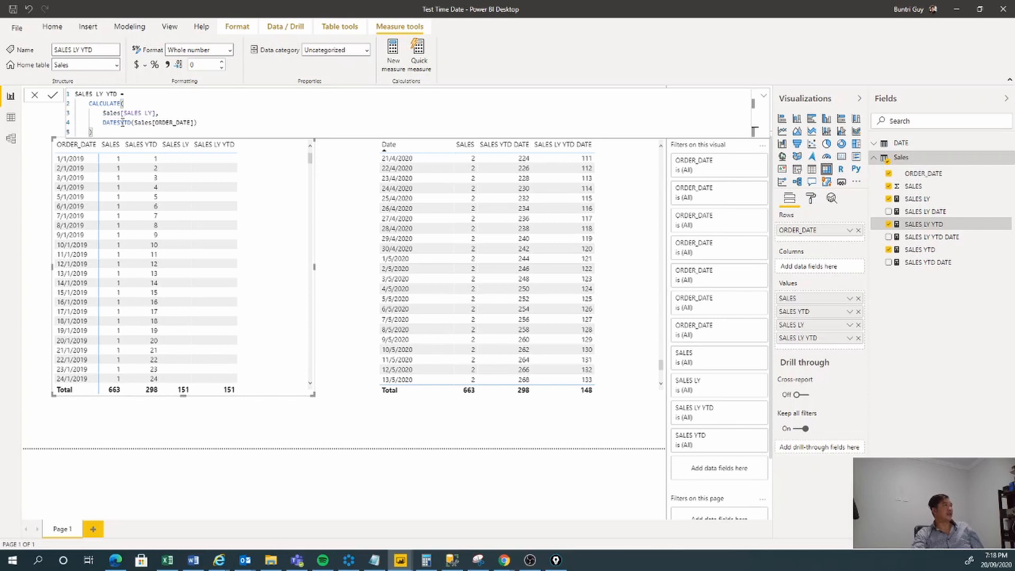
left_click_drag(198, 123, 141, 123)
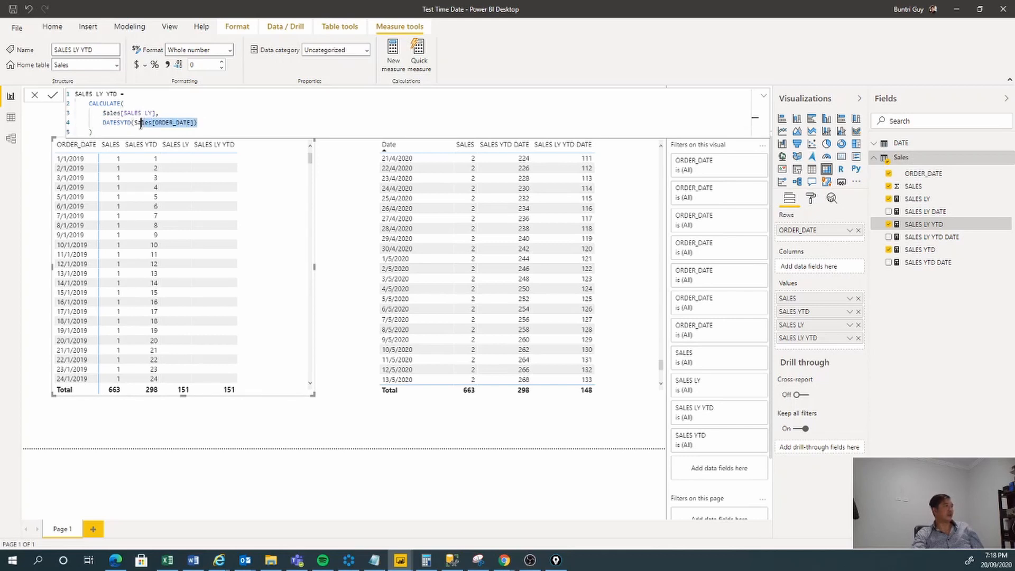
Compare the SALES LY YTD values at the end of May 2020 with the SALES YTD values for late May 2019.
left_click(311, 162)
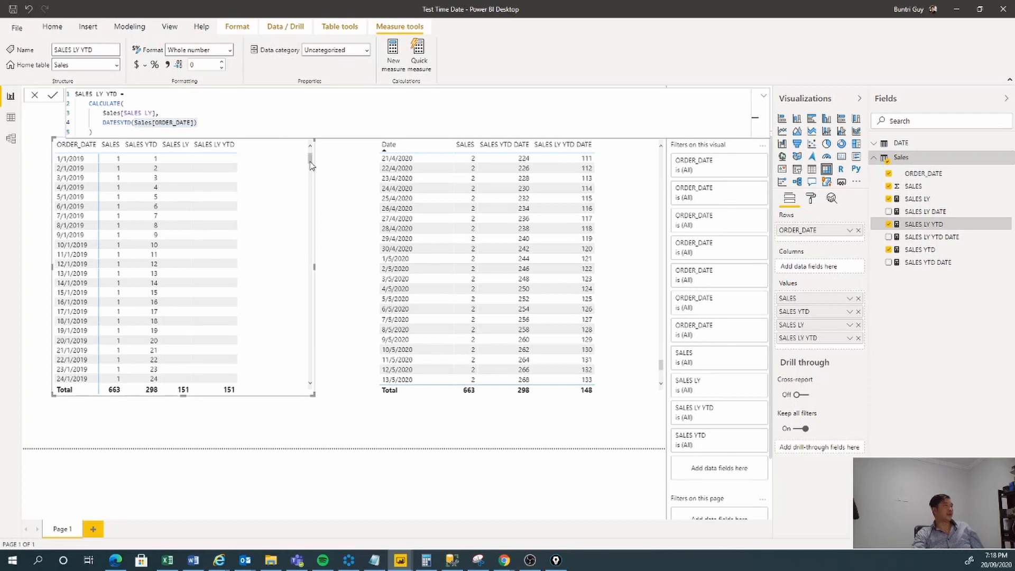
left_click_drag(311, 165, 315, 391)
scroll(286, 358, "up", 13)
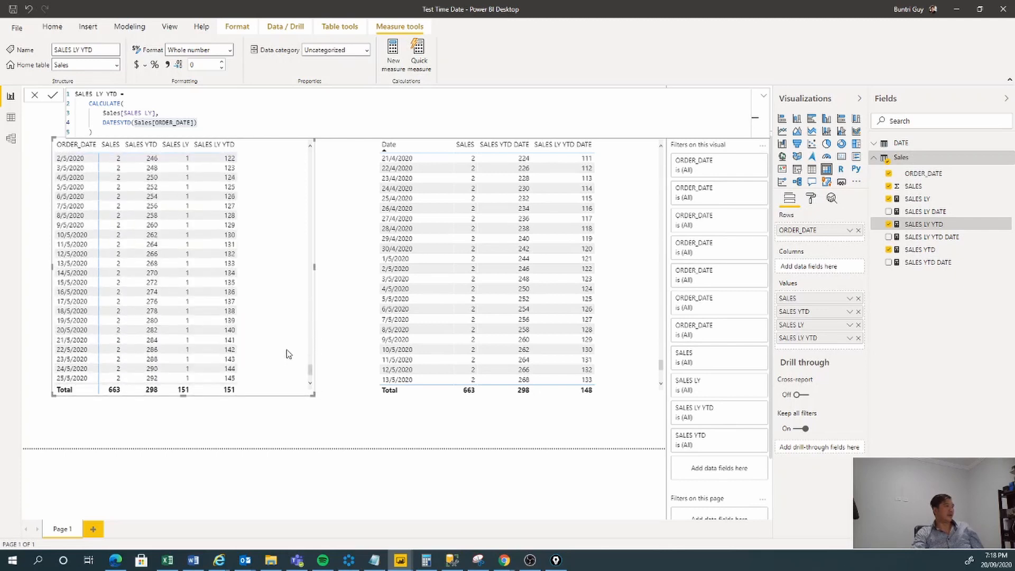
scroll(284, 334, "up", 20)
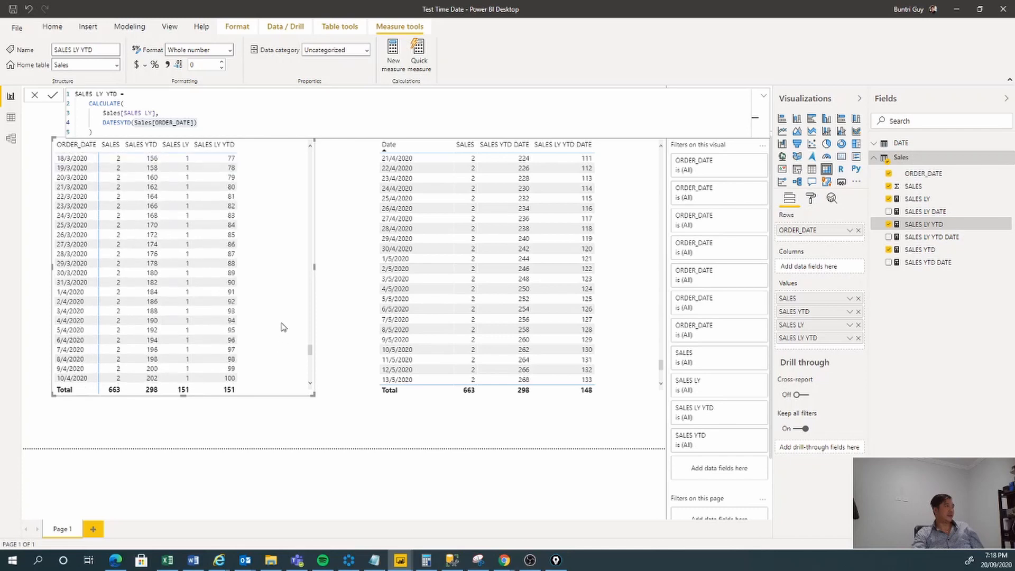
scroll(284, 327, "down", 11)
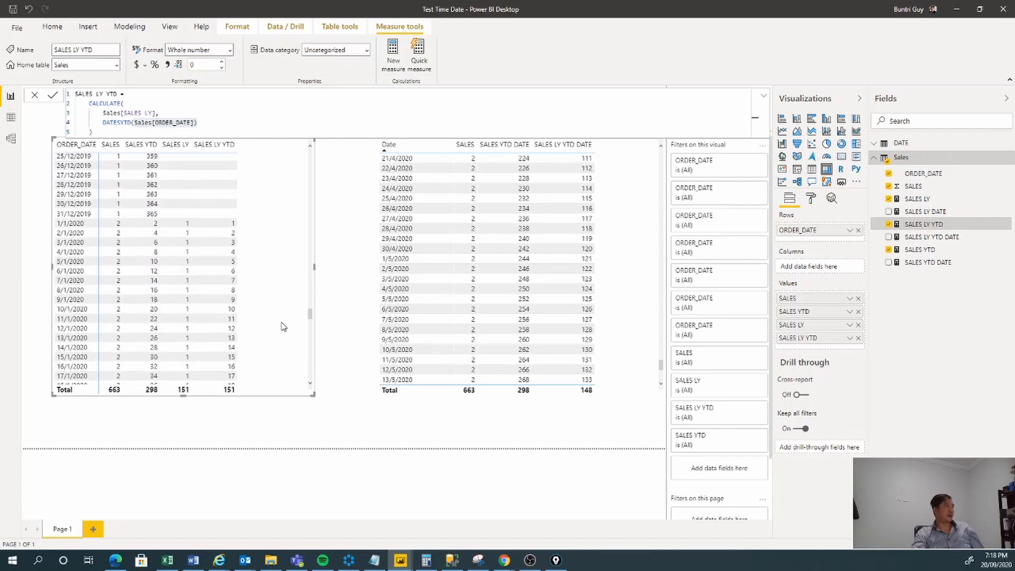
scroll(284, 326, "down", 20)
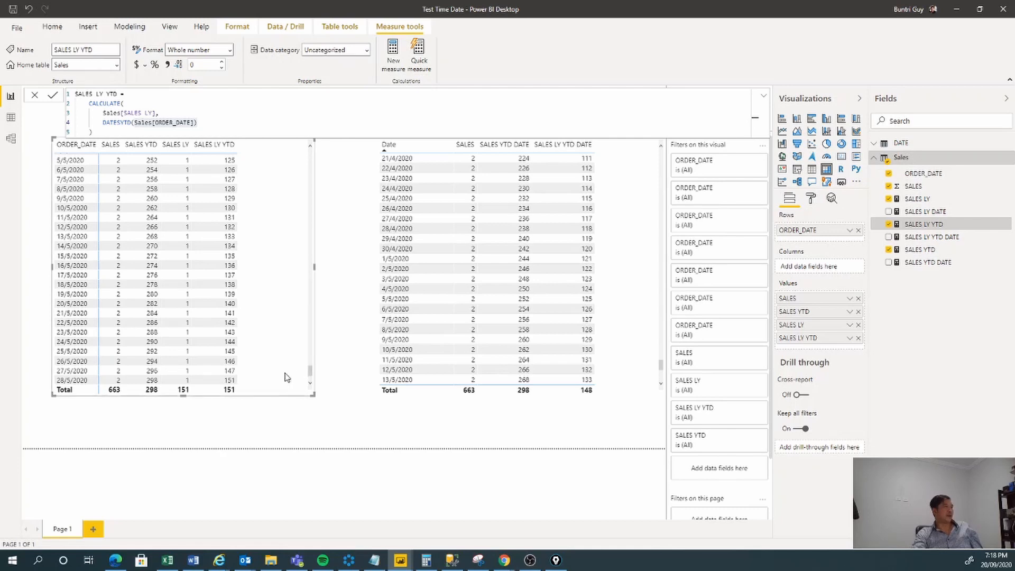
scroll(284, 270, "up", 20)
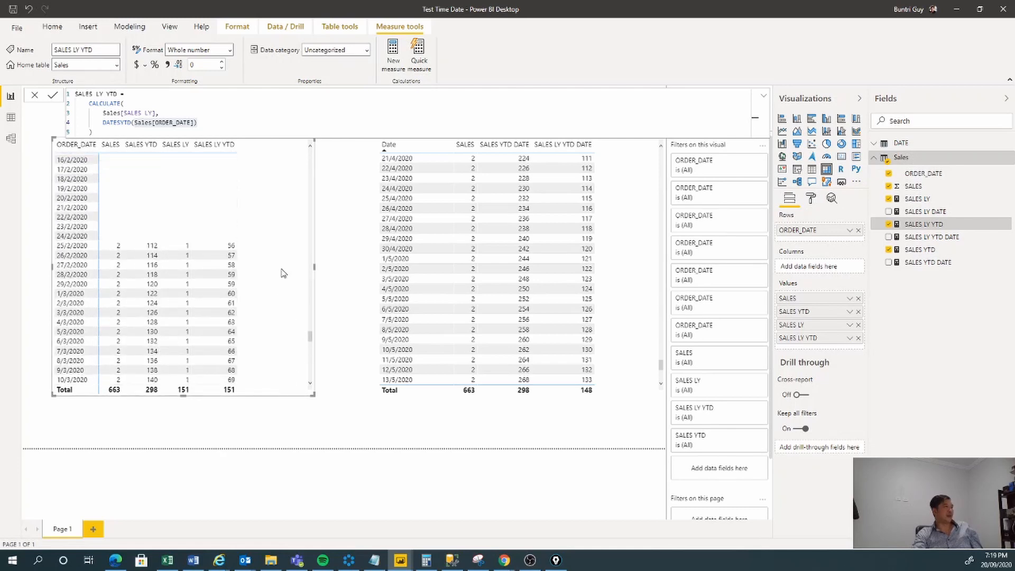
scroll(284, 273, "up", 20)
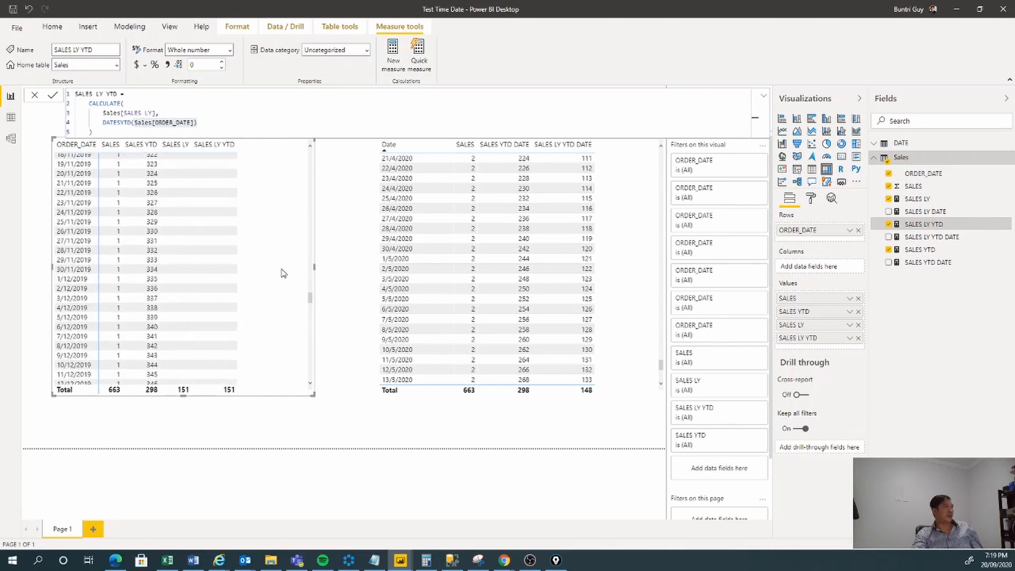
scroll(284, 273, "up", 15)
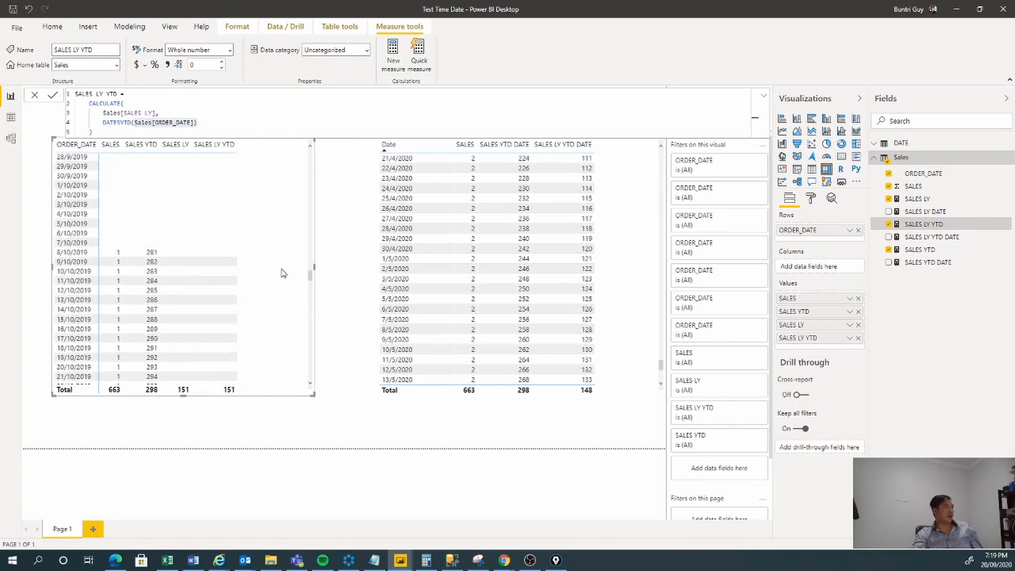
scroll(284, 272, "up", 18)
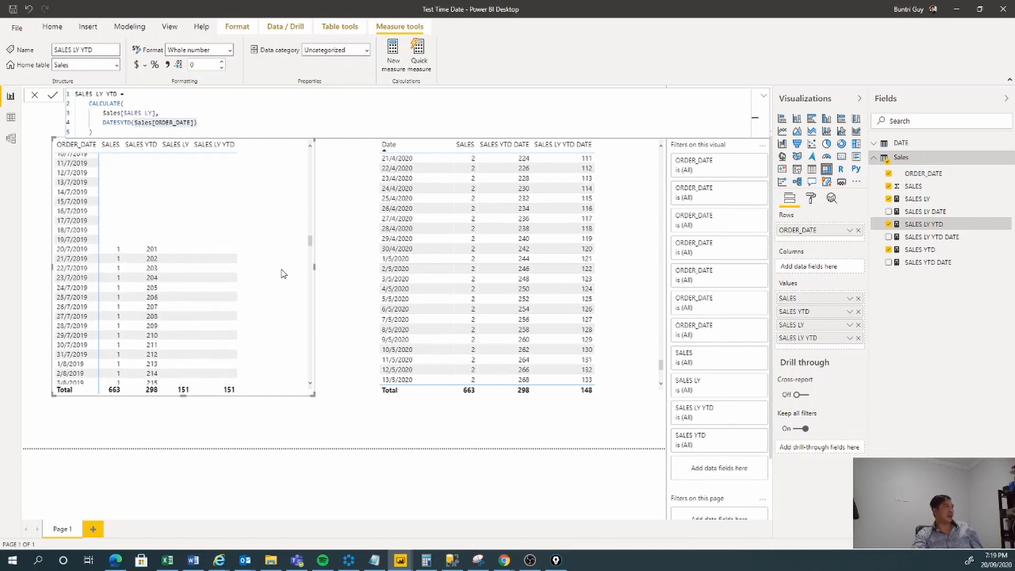
scroll(284, 273, "up", 7)
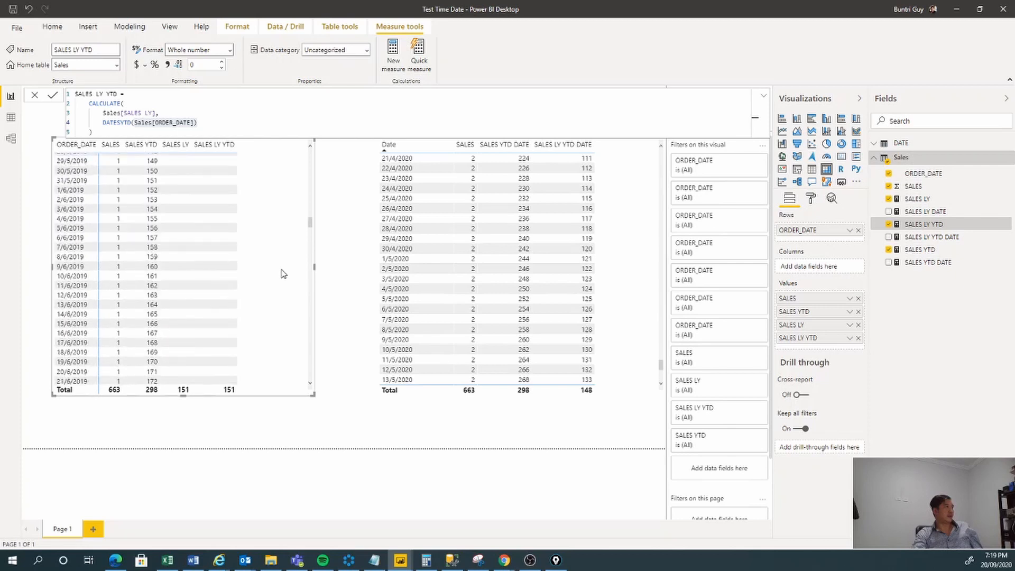
scroll(284, 273, "up", 4)
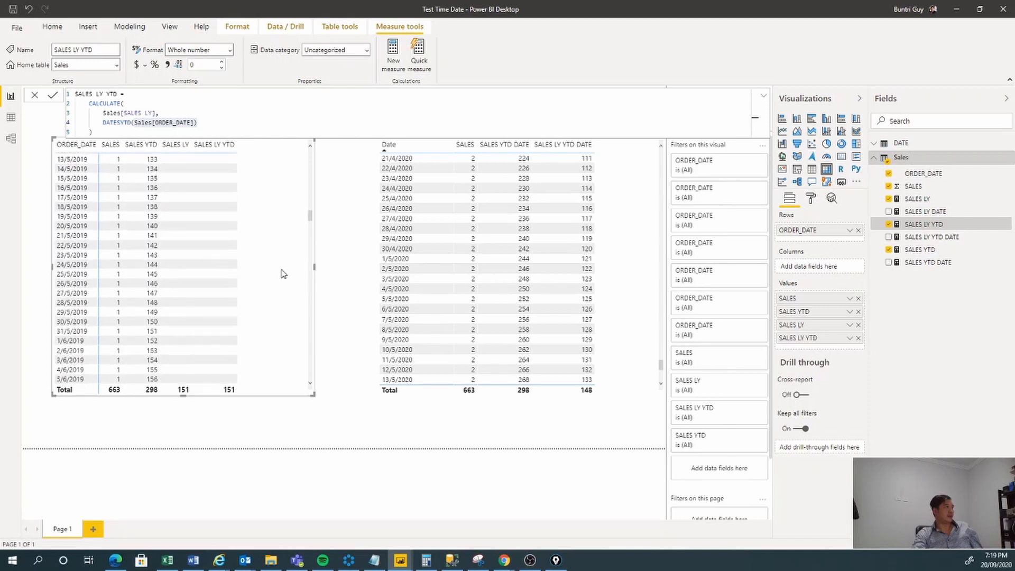
scroll(264, 272, "up", 2)
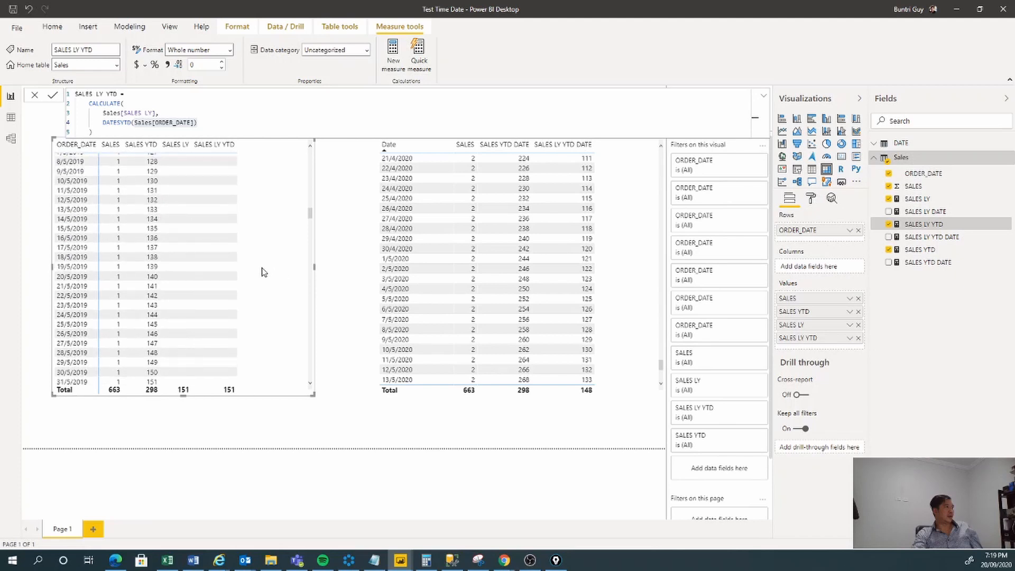
Check the SALES YTD values from mid-May to early June 2019 and the ORDER_DATE matrix's last dates in May 2020.
scroll(264, 272, "down", 2)
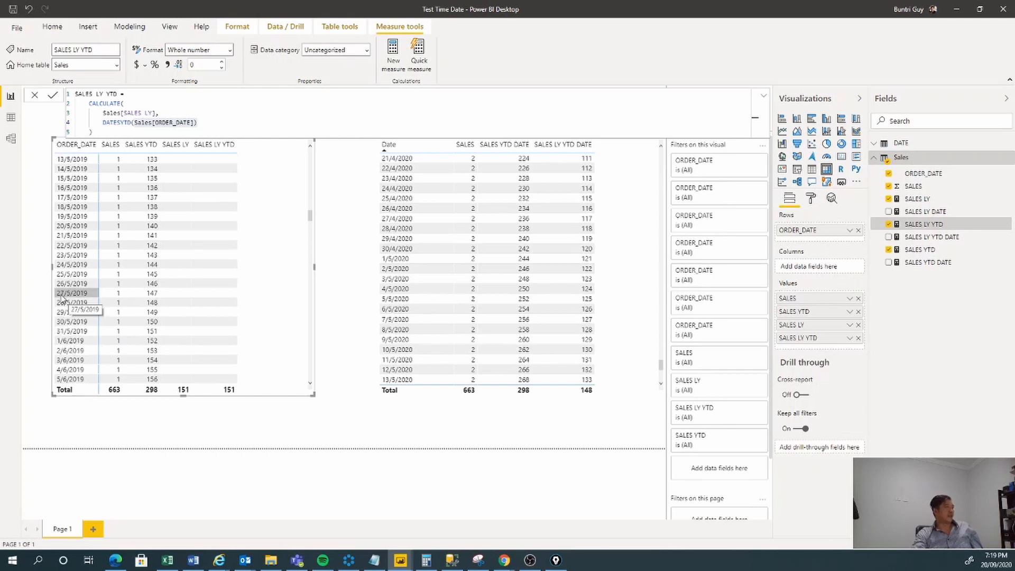
left_click_drag(312, 220, 312, 378)
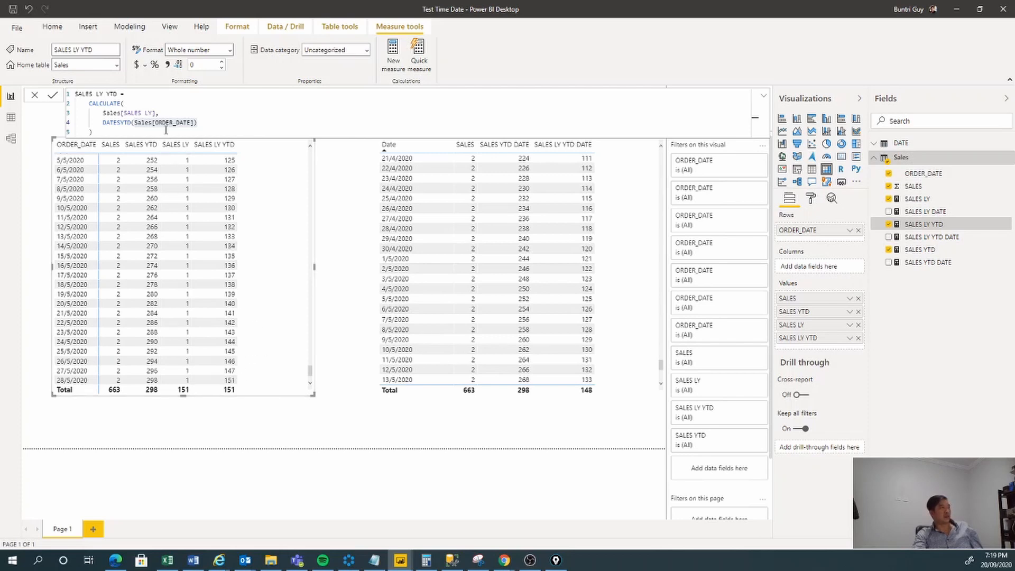
left_click(613, 421)
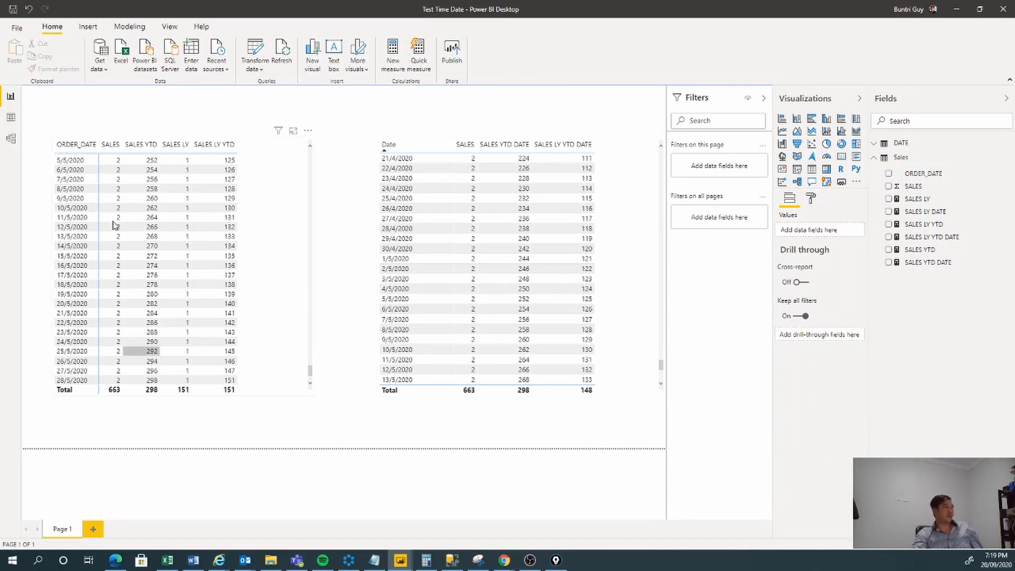
Examine the relationship between the Sales and DATE tables in the model, and return to the report.
left_click(12, 140)
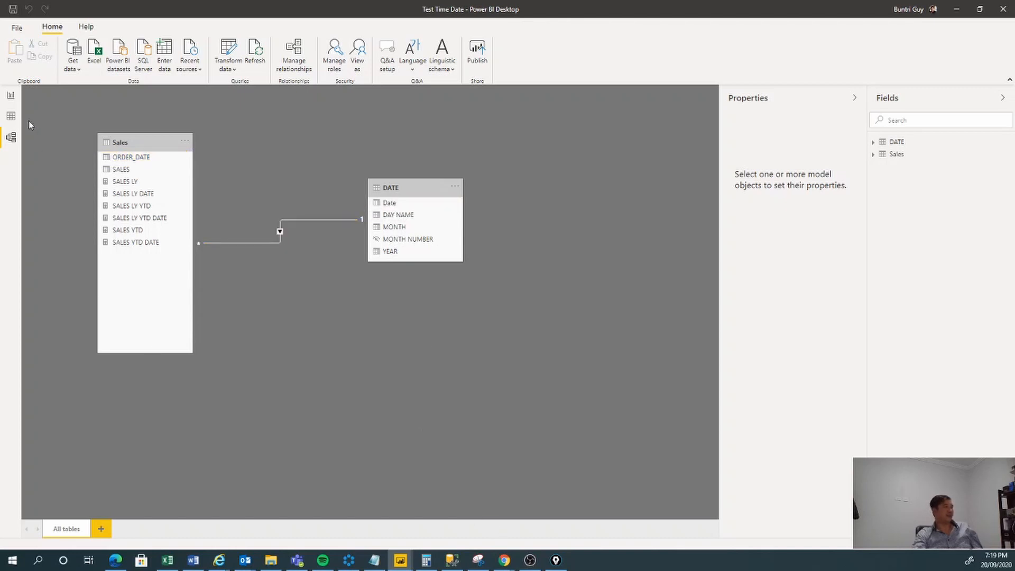
left_click(10, 97)
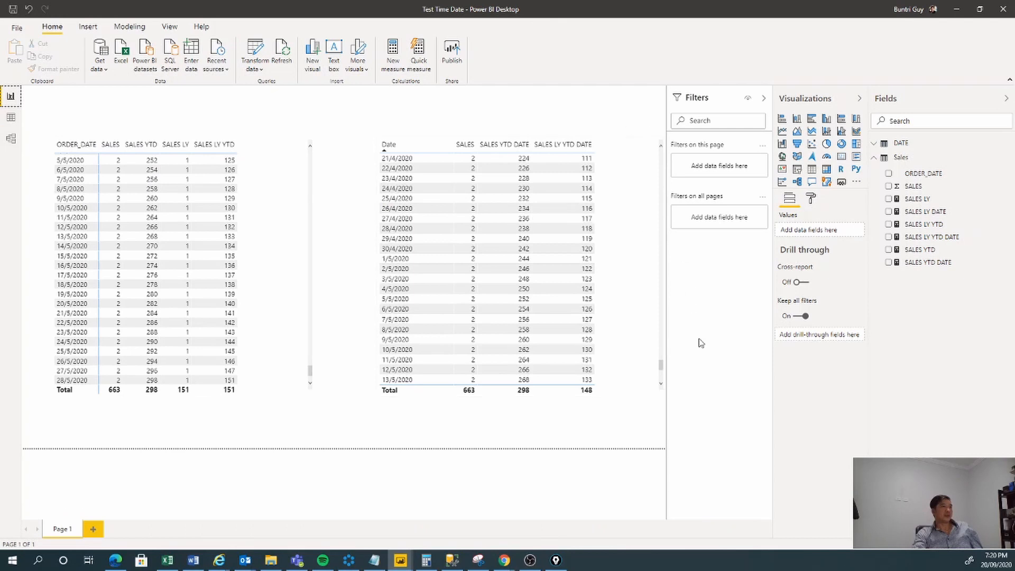
Move the DATE-based table slightly left, closer to the ORDER_DATE matrix, and bring its first January 2019 dates into view.
left_click_drag(658, 154, 657, 332)
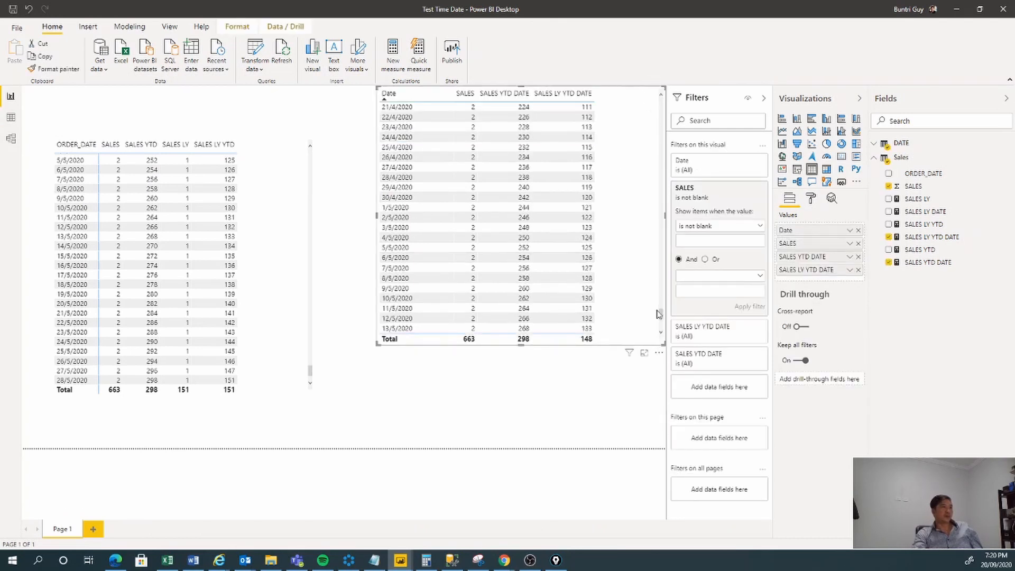
left_click_drag(657, 360, 626, 402)
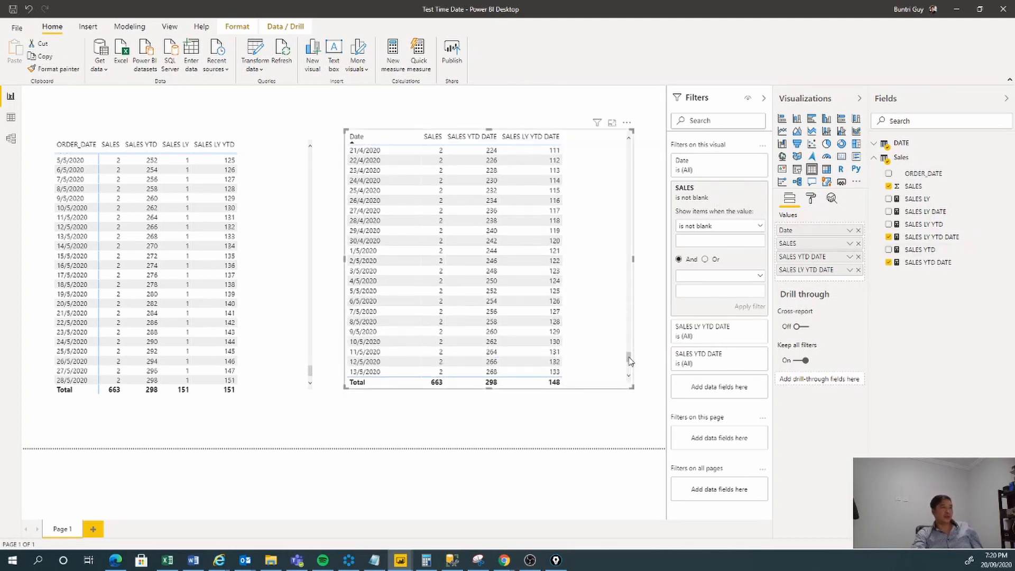
left_click_drag(630, 361, 635, 144)
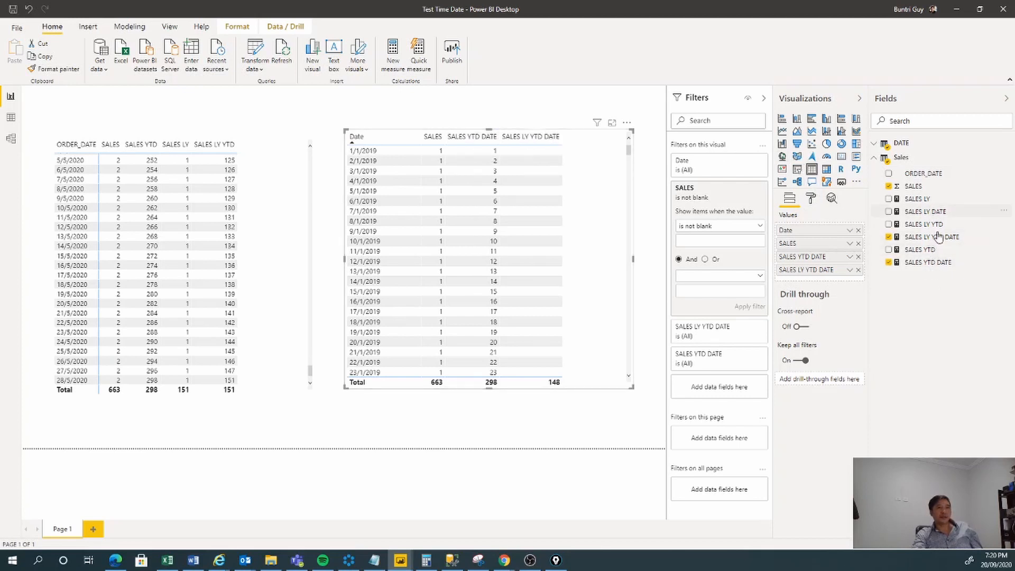
Examine the SALES YTD DATE formula, focusing on the 'DATE'[Date] argument of DATESYTD.
left_click(927, 264)
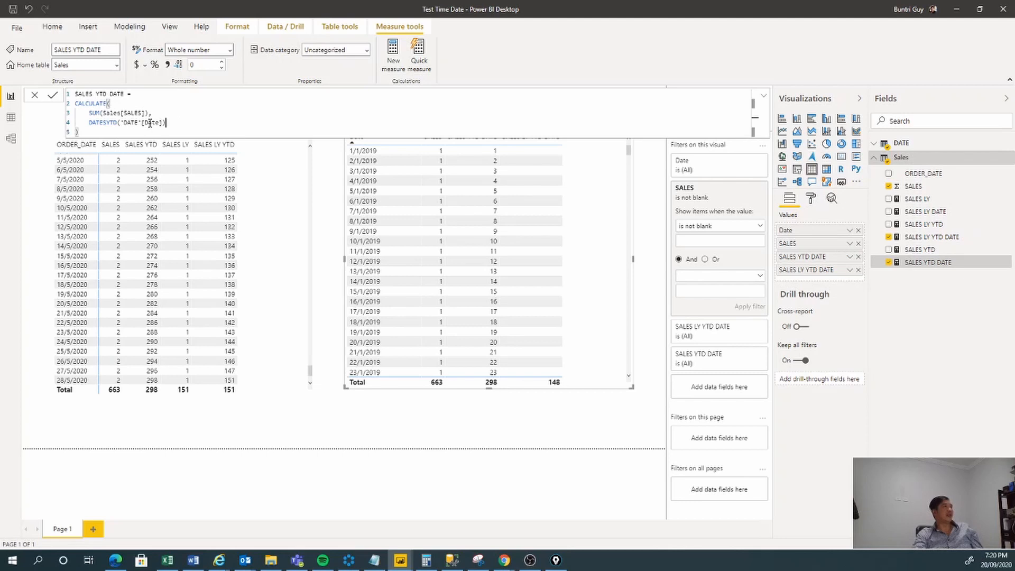
left_click(128, 124, "shift")
left_click(121, 124, "shift")
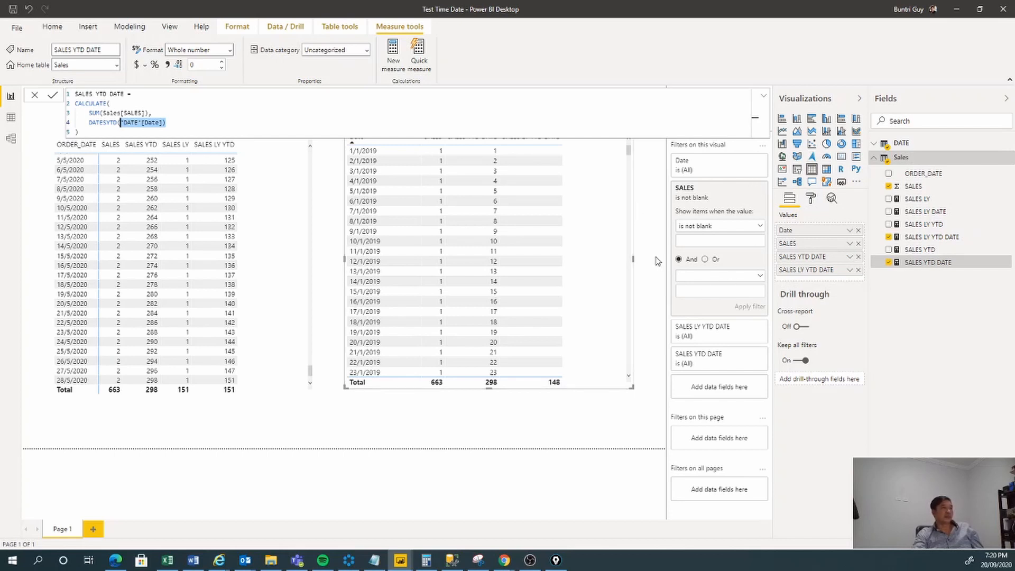
left_click(735, 213)
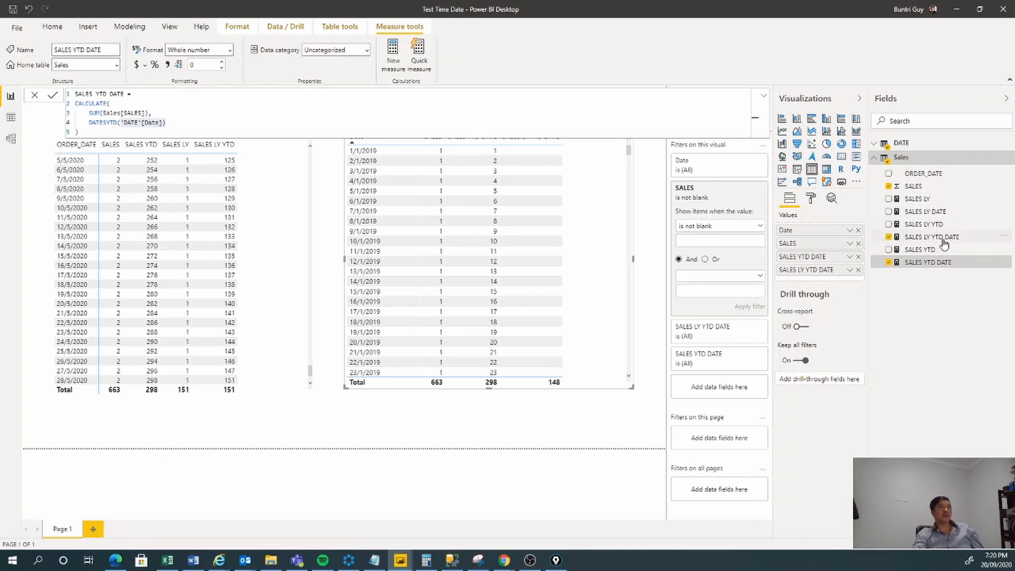
Examine the SALES LY DATE formula, focusing on the SAMEPERIODLASTYEAR('DATE'[Date]) expression.
left_click(934, 214)
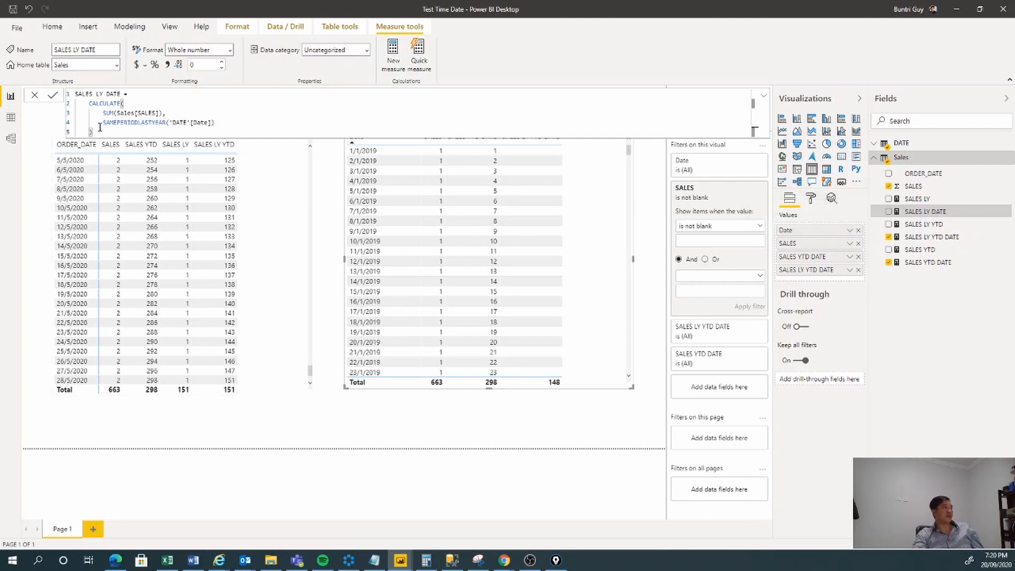
left_click_drag(104, 124, 219, 123)
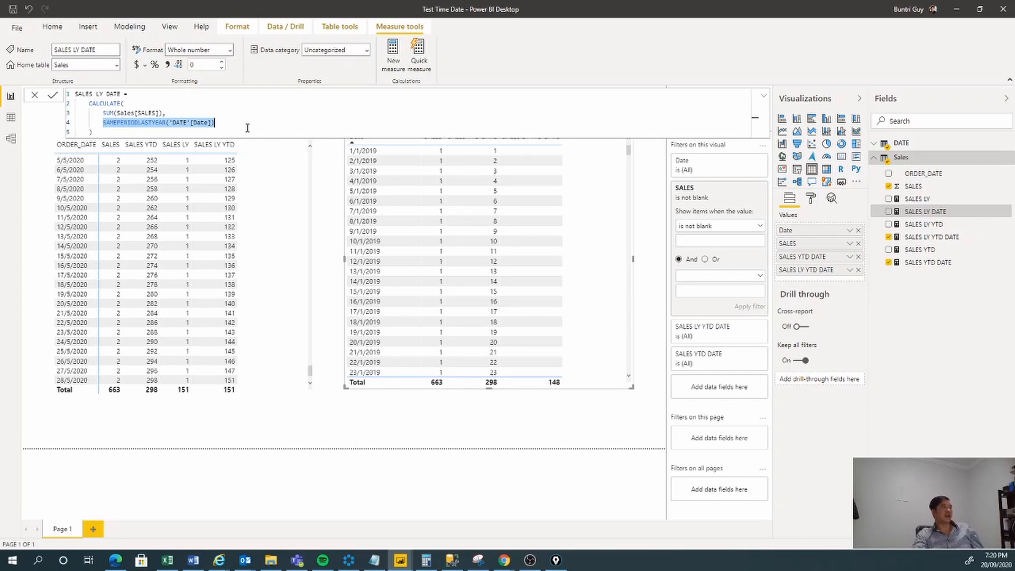
left_click(649, 221)
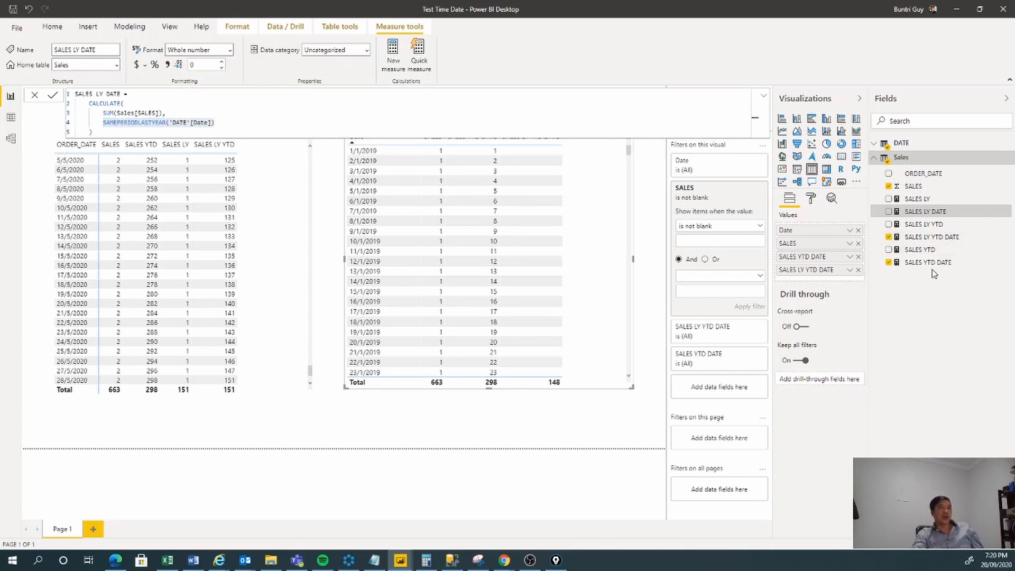
Examine the SALES LY YTD DATE formula and check its values from January 2020 down to the table's last dates.
left_click(937, 238)
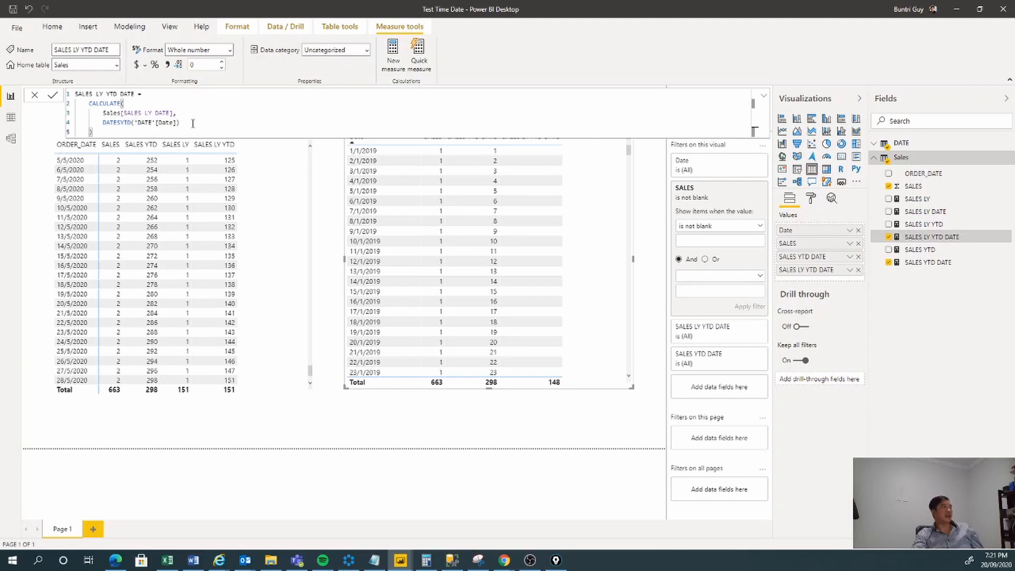
left_click(643, 226)
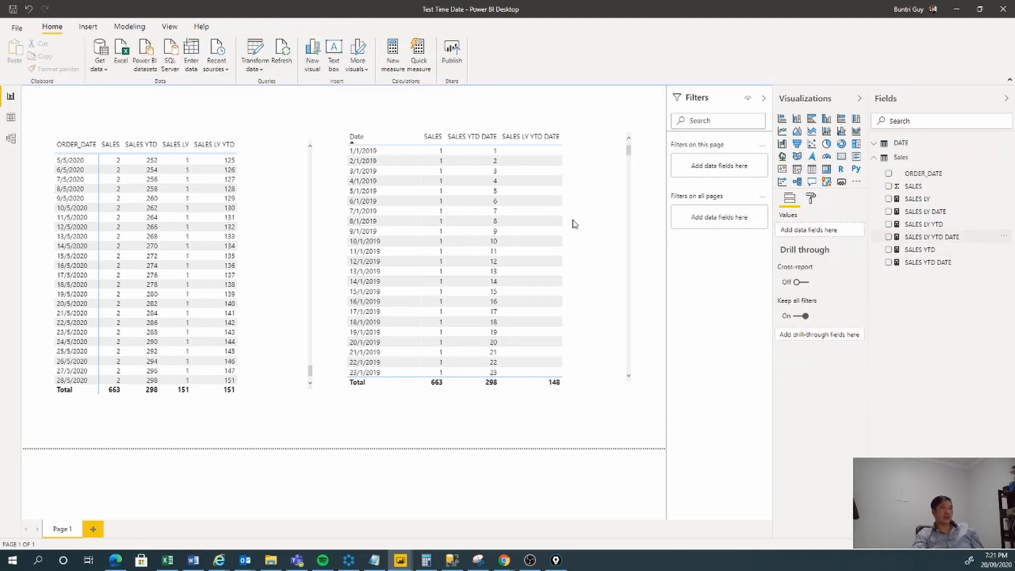
scroll(631, 157, "down", 1)
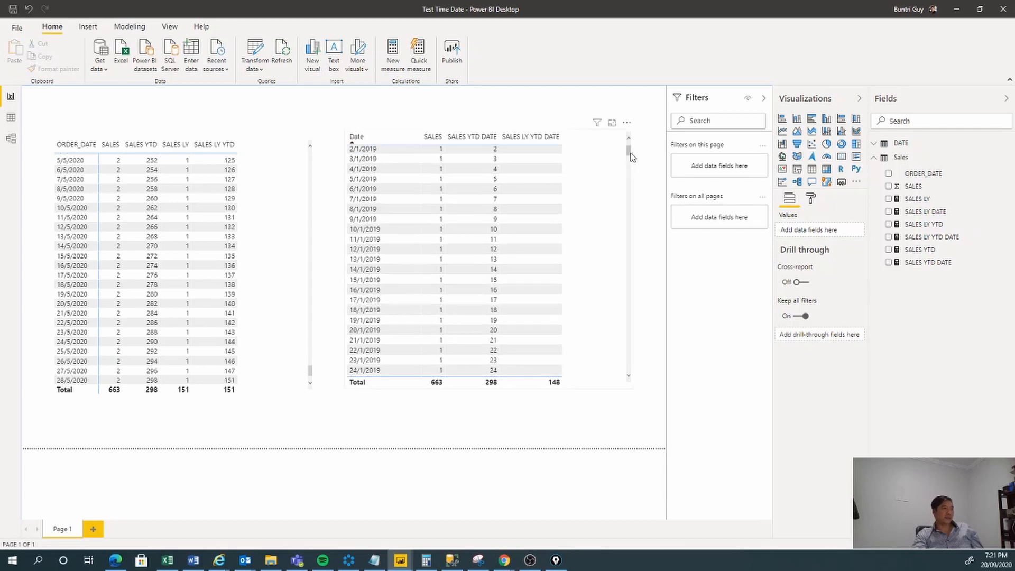
left_click_drag(631, 157, 636, 315)
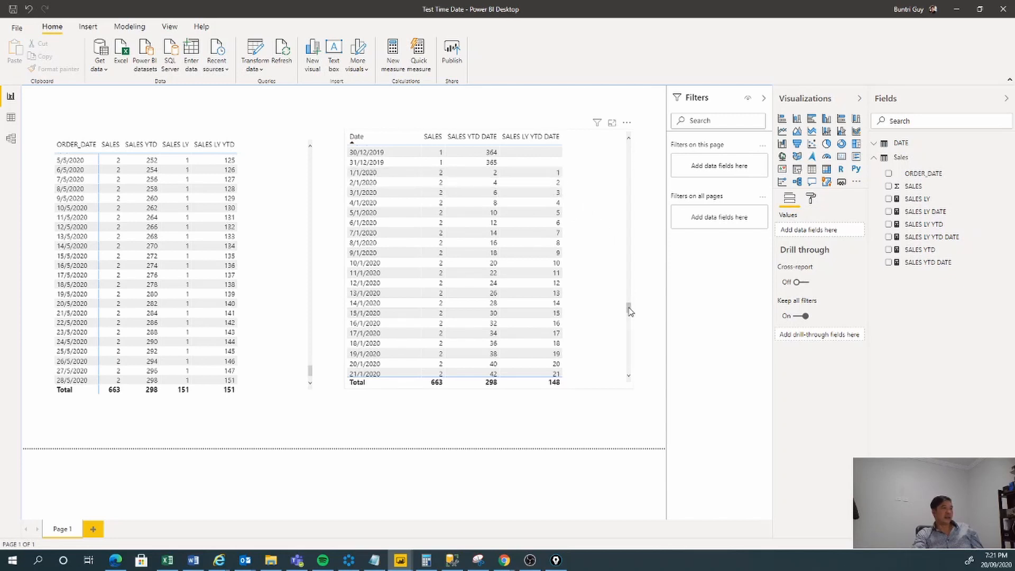
left_click_drag(629, 311, 633, 379)
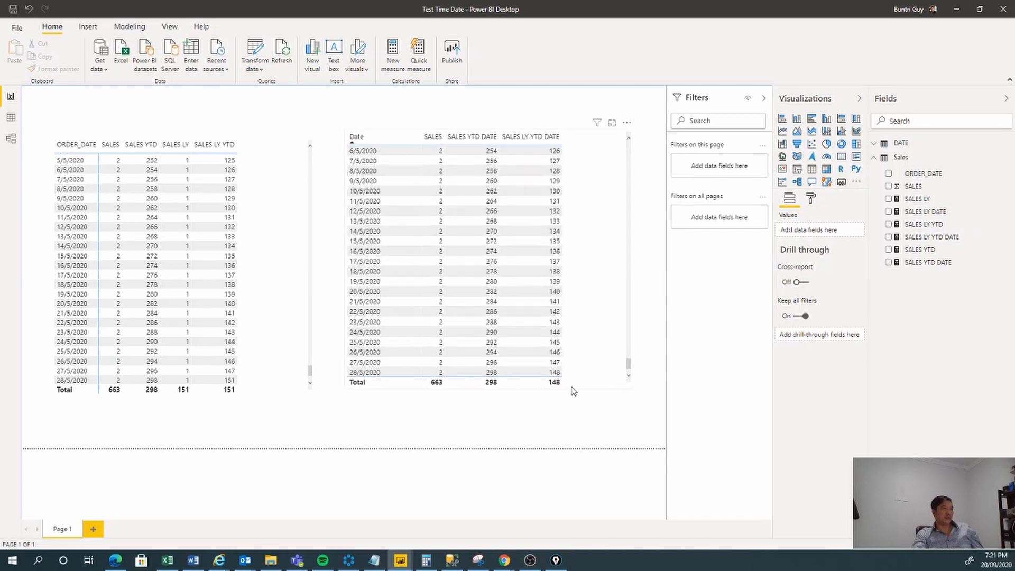
left_click(353, 378)
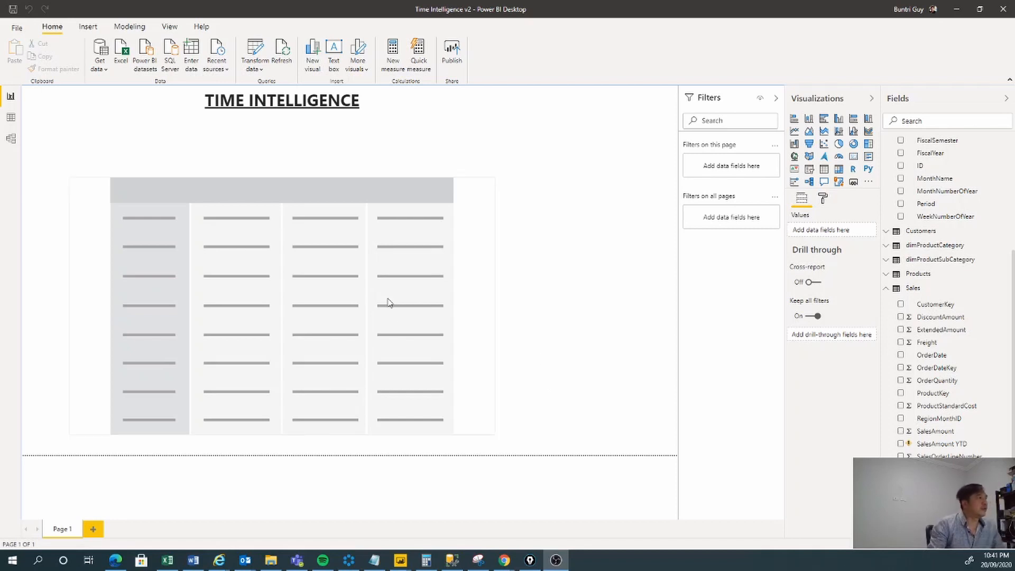
Examine the relationships between the Calendar, Sales and other tables in the Time Intelligence v2 model, and return to the report.
left_click(16, 142)
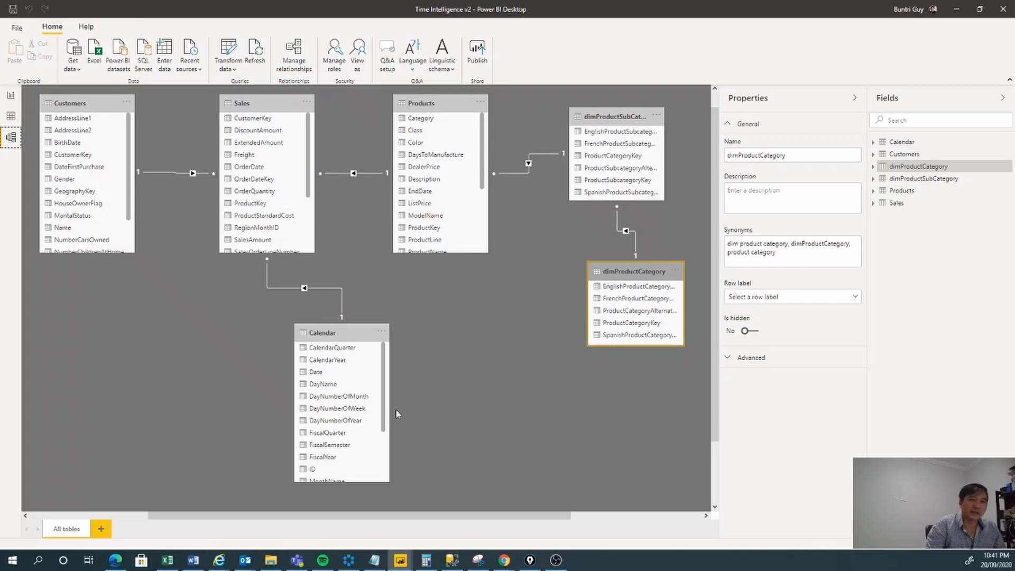
left_click(10, 117)
left_click(10, 96)
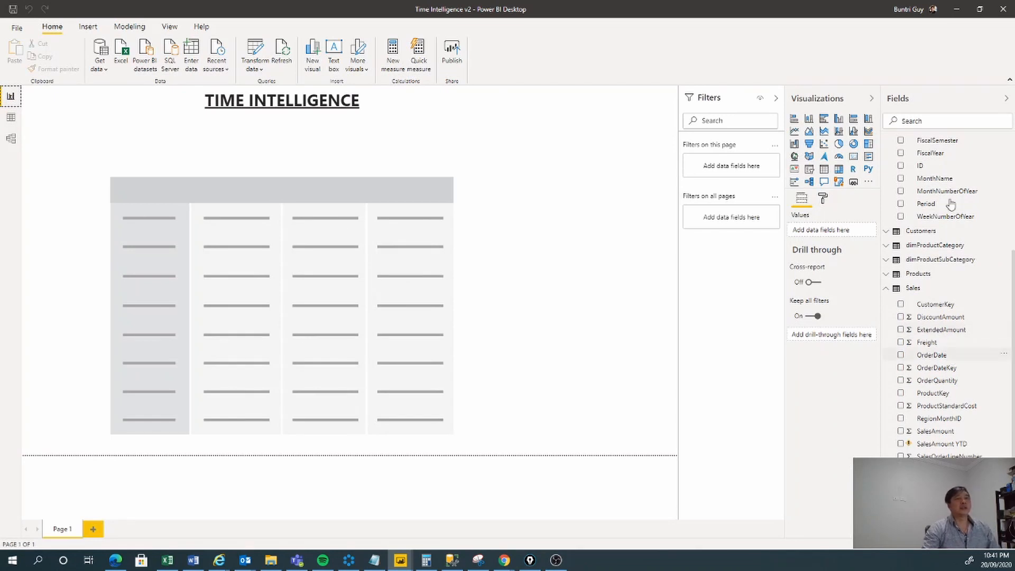
Set the empty matrix's rows to CalendarYear, MonthName and DayNumberOfMonth from the Calendar table, in that order.
scroll(973, 226, "up", 2)
scroll(973, 227, "up", 4)
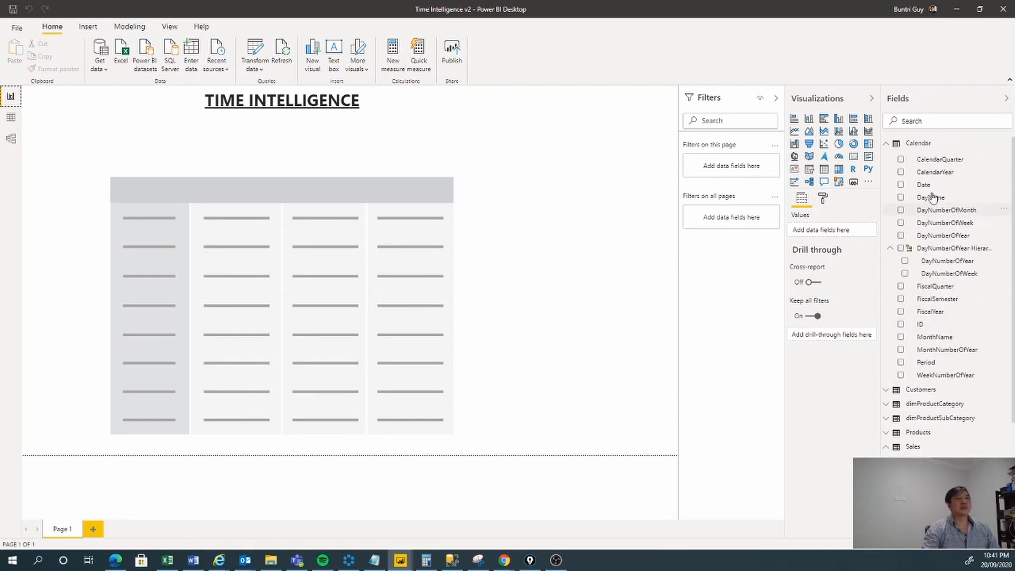
left_click_drag(931, 175, 332, 244)
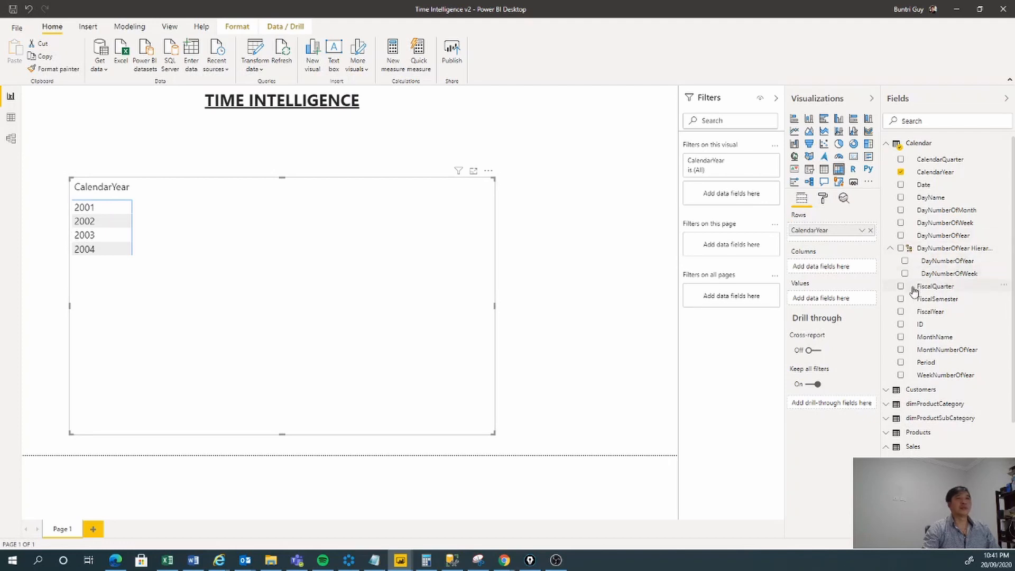
left_click(902, 339)
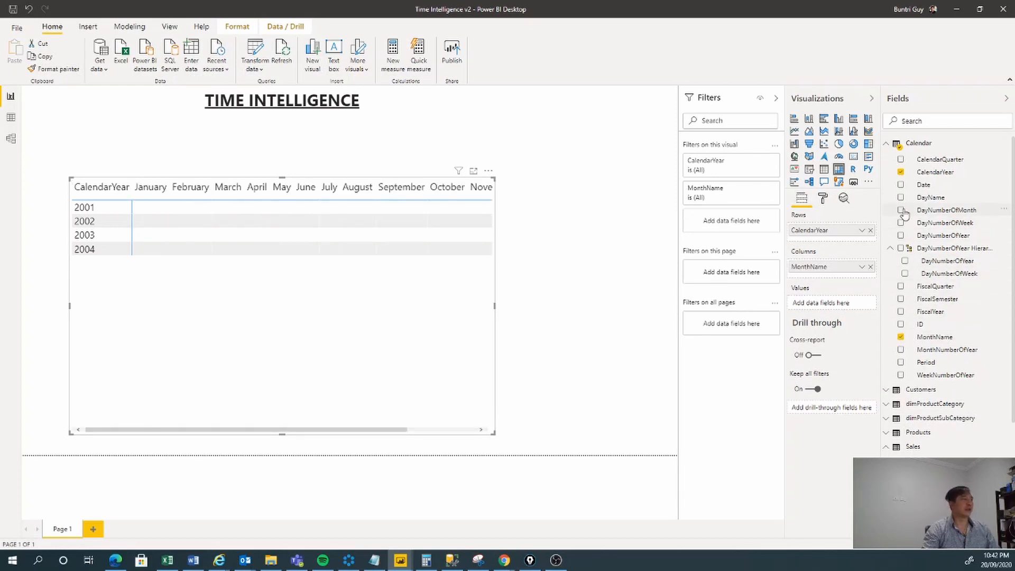
left_click(902, 211)
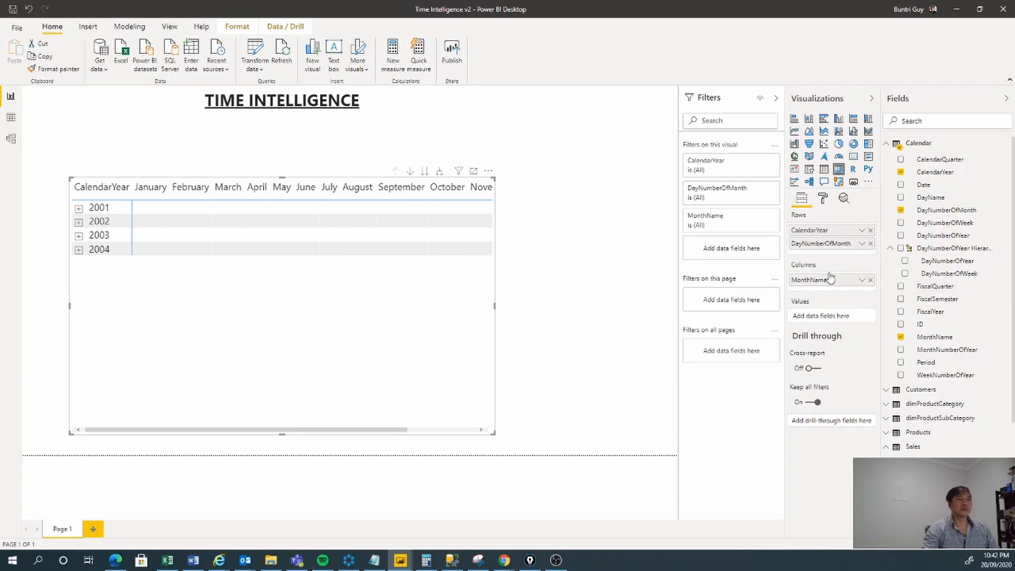
left_click_drag(833, 276, 839, 244)
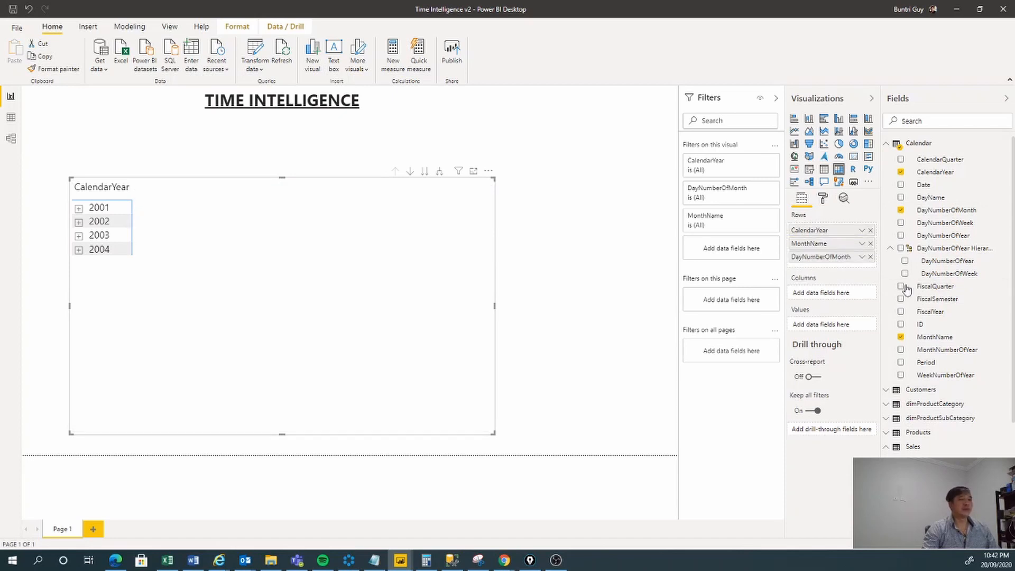
Add SalesAmount from the Sales table as the matrix's values and expand the rows to the month level.
scroll(944, 381, "down", 2)
scroll(946, 381, "down", 2)
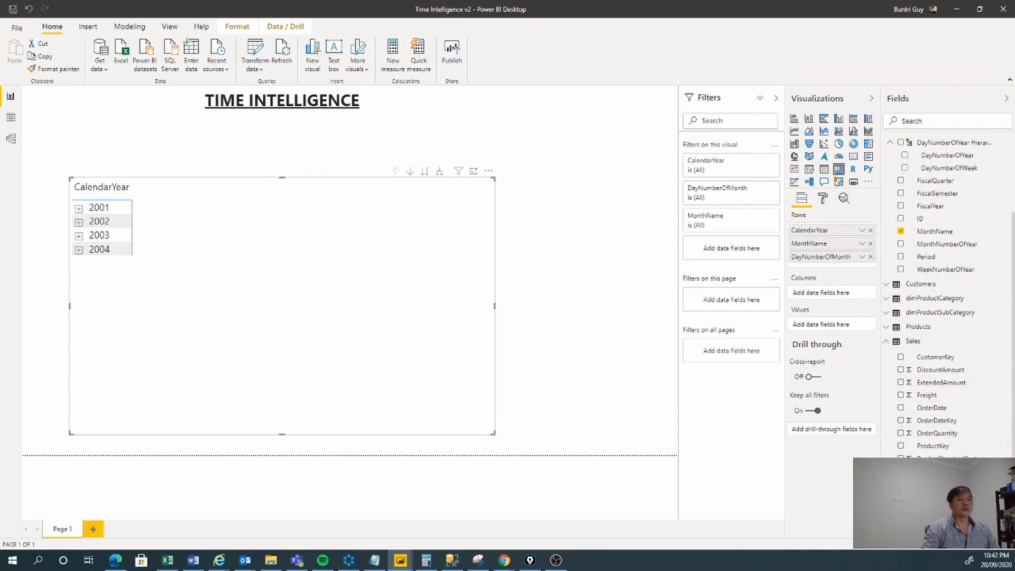
left_click(901, 476)
left_click(440, 173)
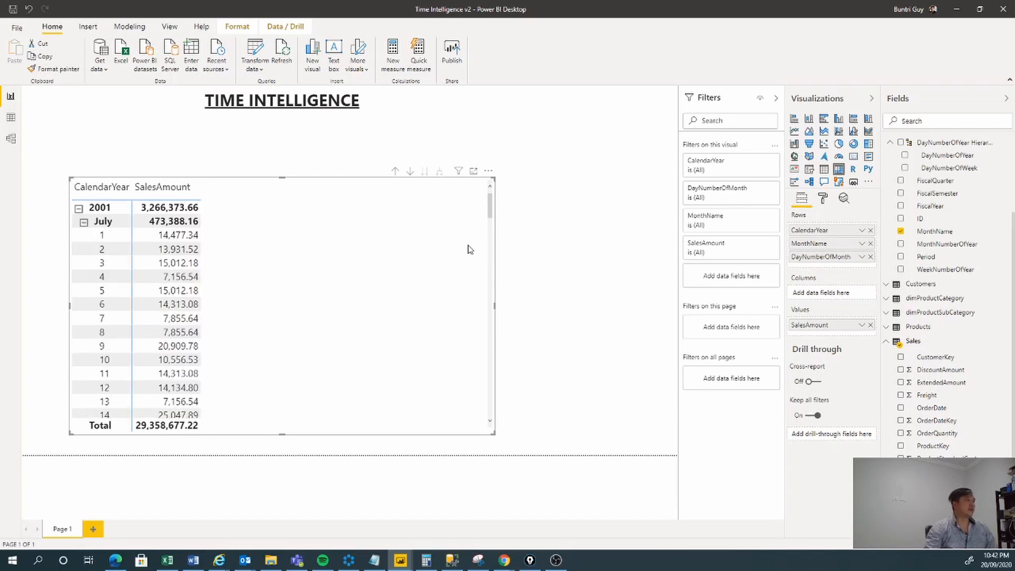
left_click(400, 174)
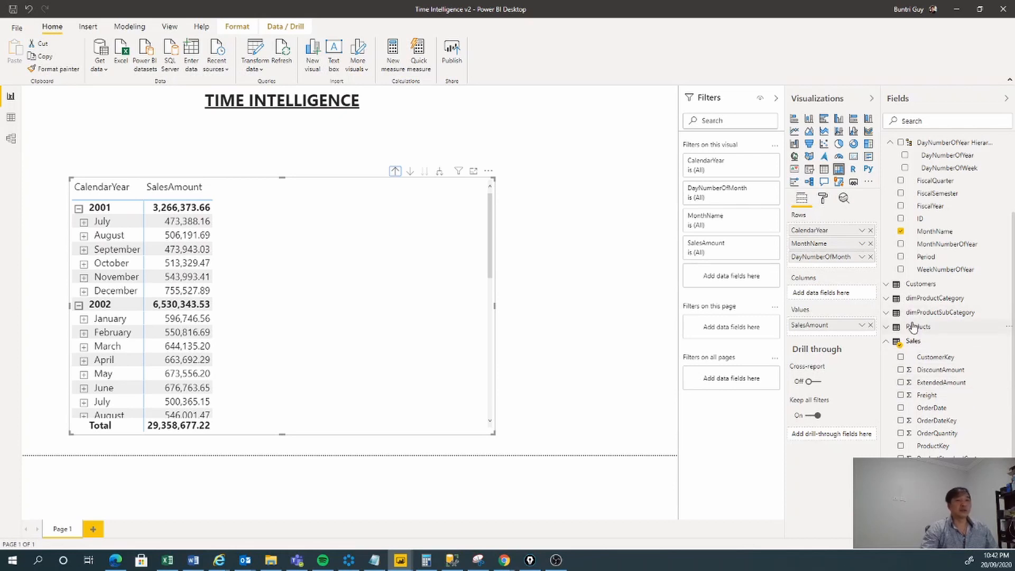
right_click(909, 344)
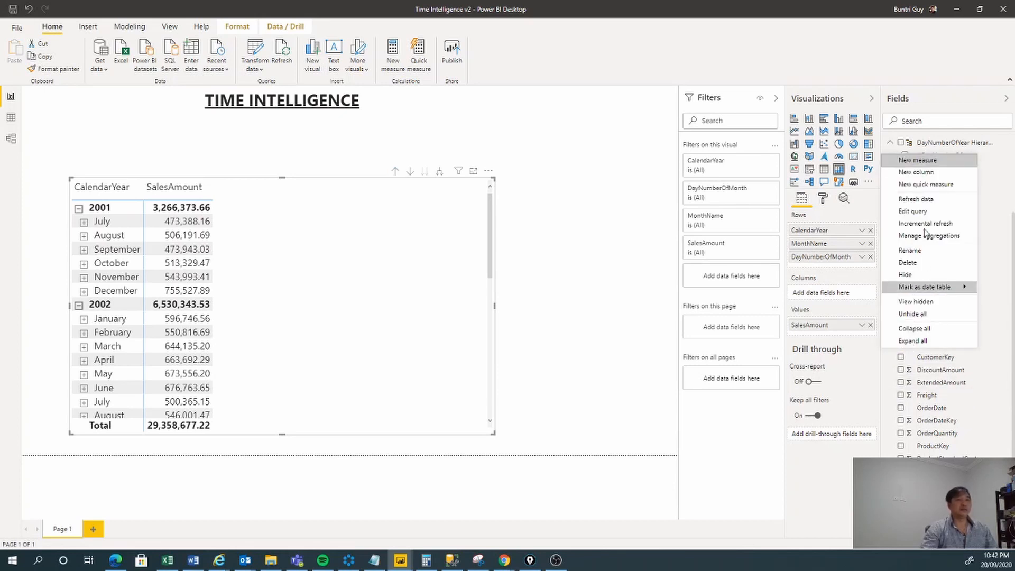
left_click(930, 162)
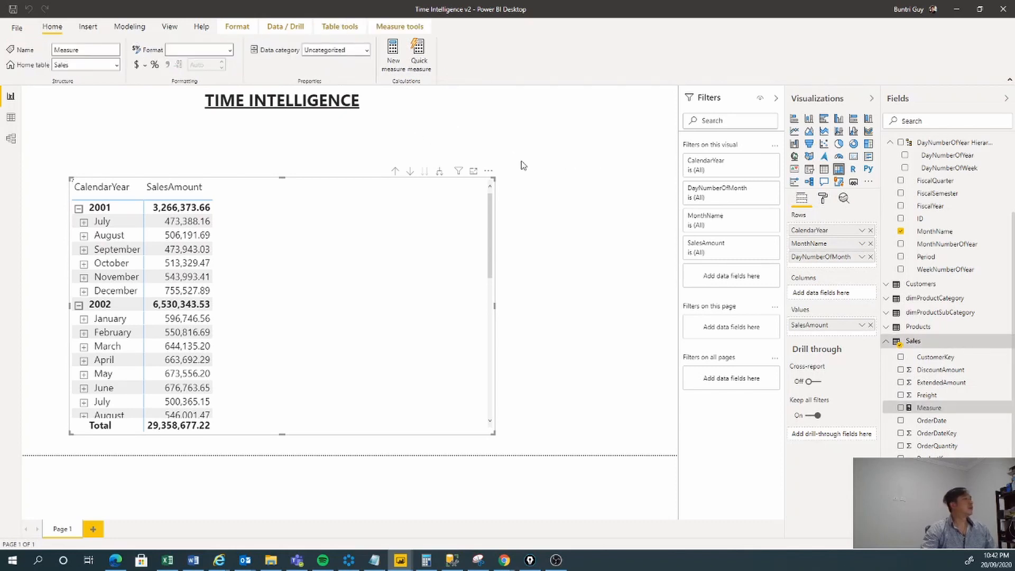
left_click(931, 410)
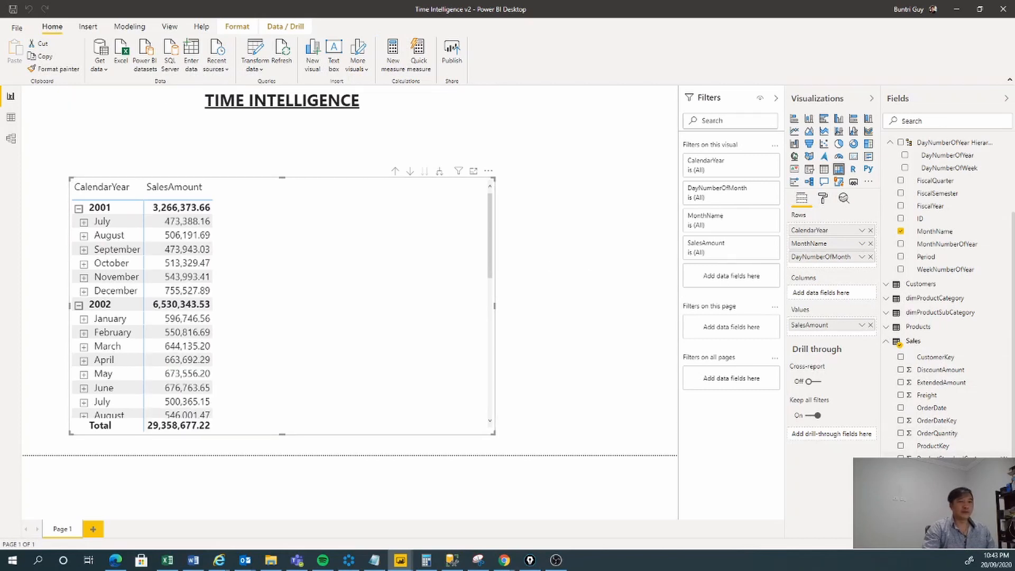
Create a new measure named SALES YTD in the Sales table and open its formula with CALCULATE on a new line.
scroll(946, 417, "down", 2)
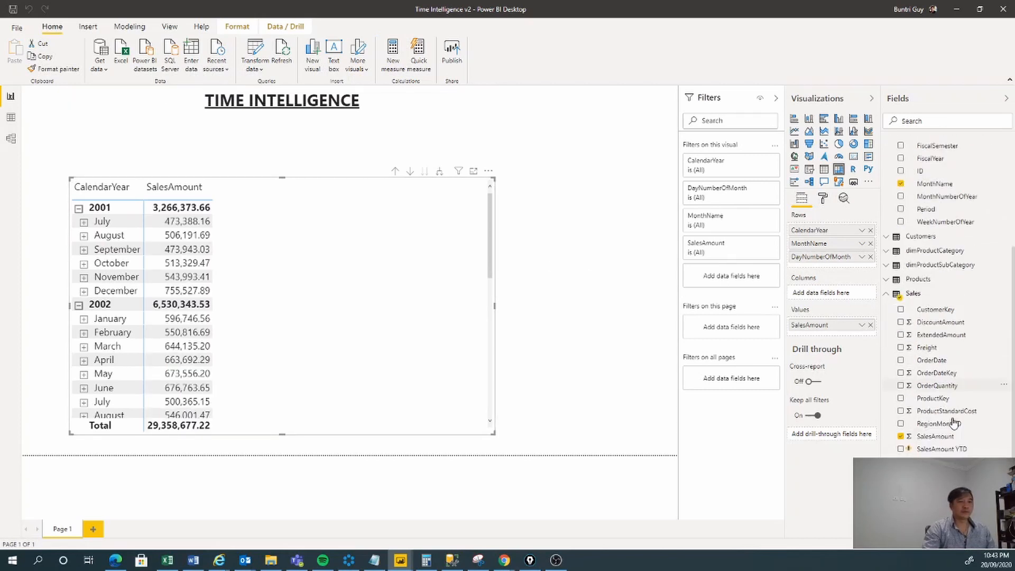
right_click(914, 290)
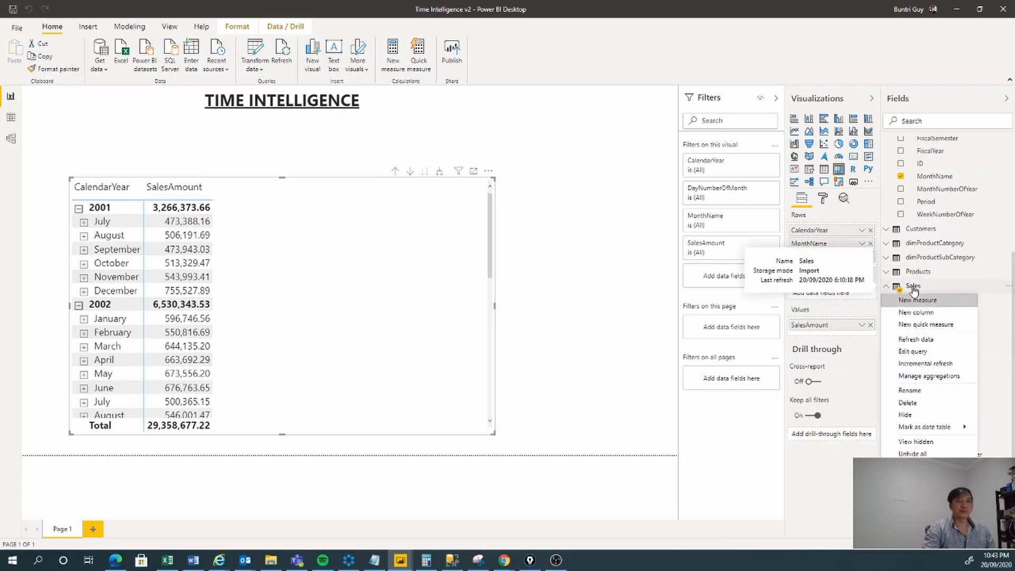
left_click(919, 301)
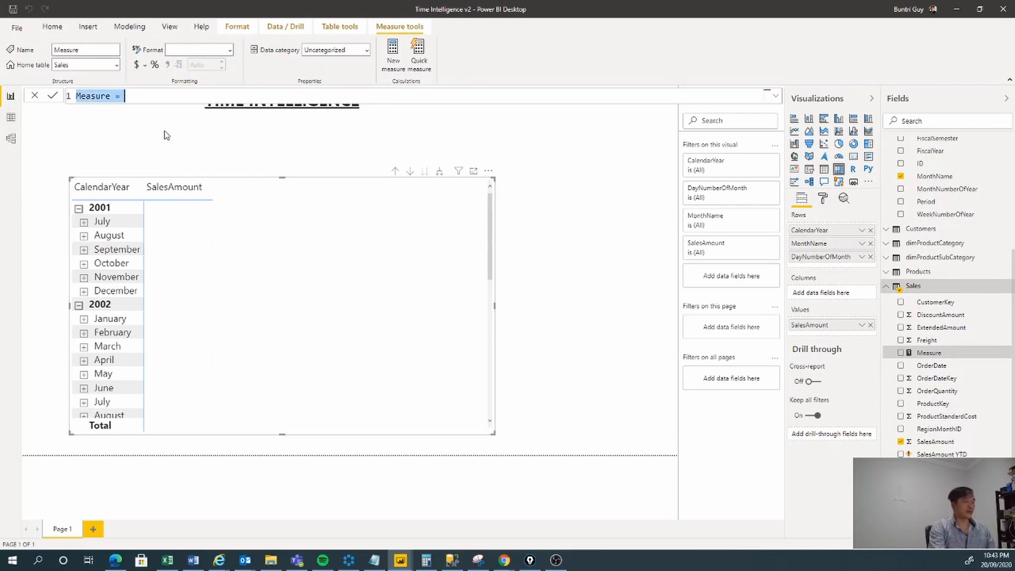
type("SALES YTD ")
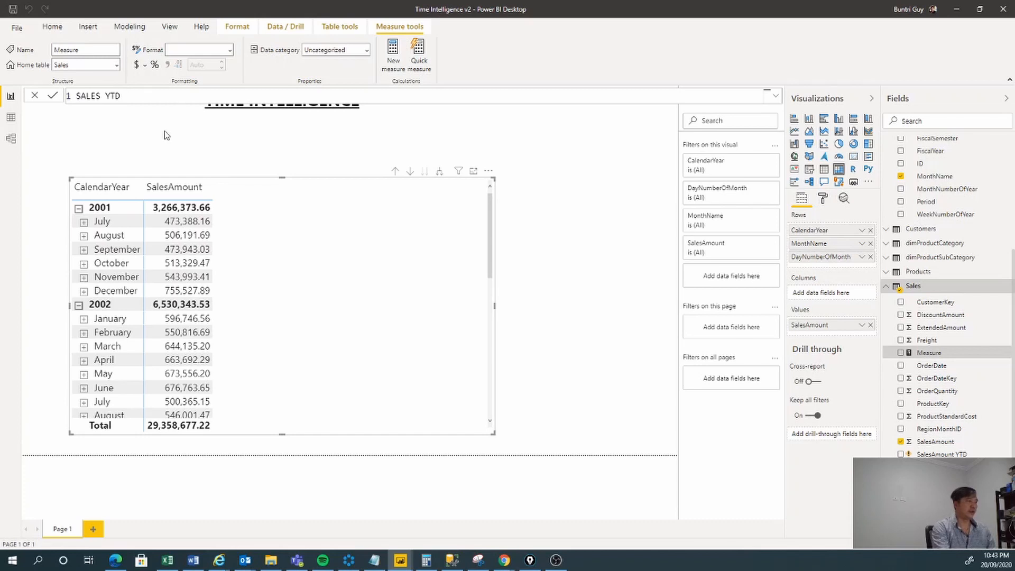
type("=")
key("shift+Return")
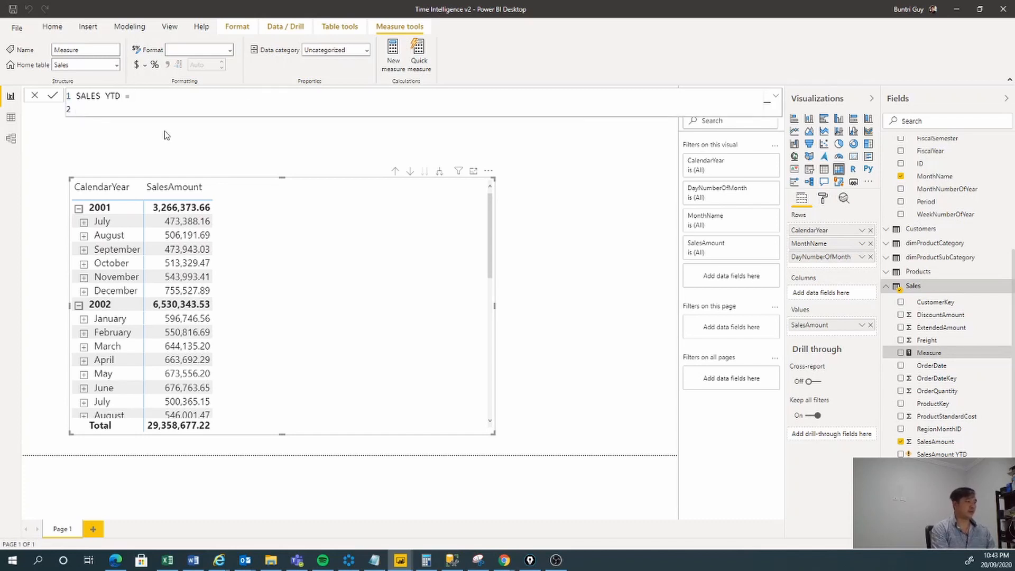
key("Tab")
type("CALCULATE(")
key("shift+Return")
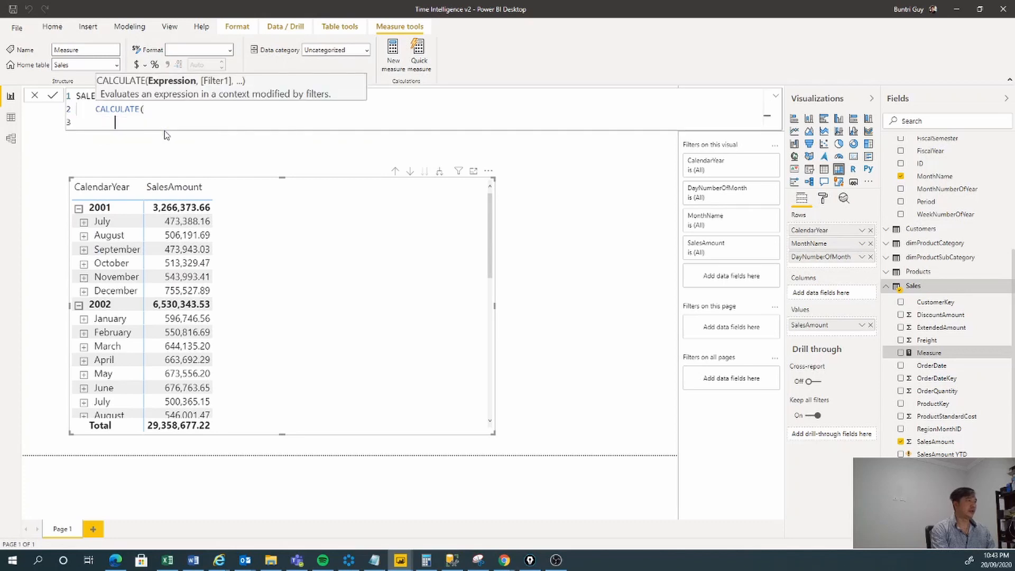
Enter SUM(Sales[SalesAmount]) as the CALCULATE expression, followed by a comma and a new line for the filter.
type("SU")
type("(")
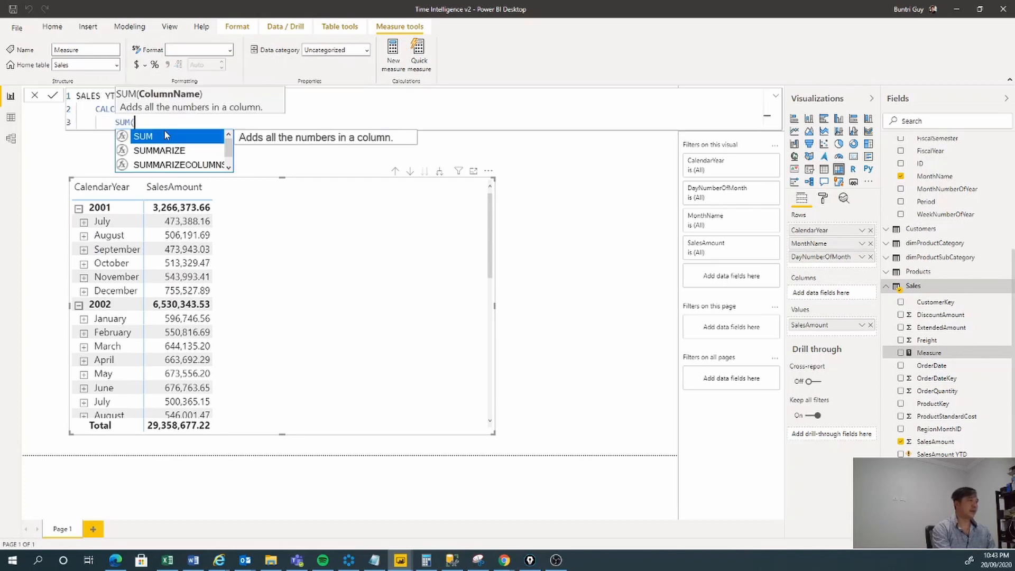
type("SAL")
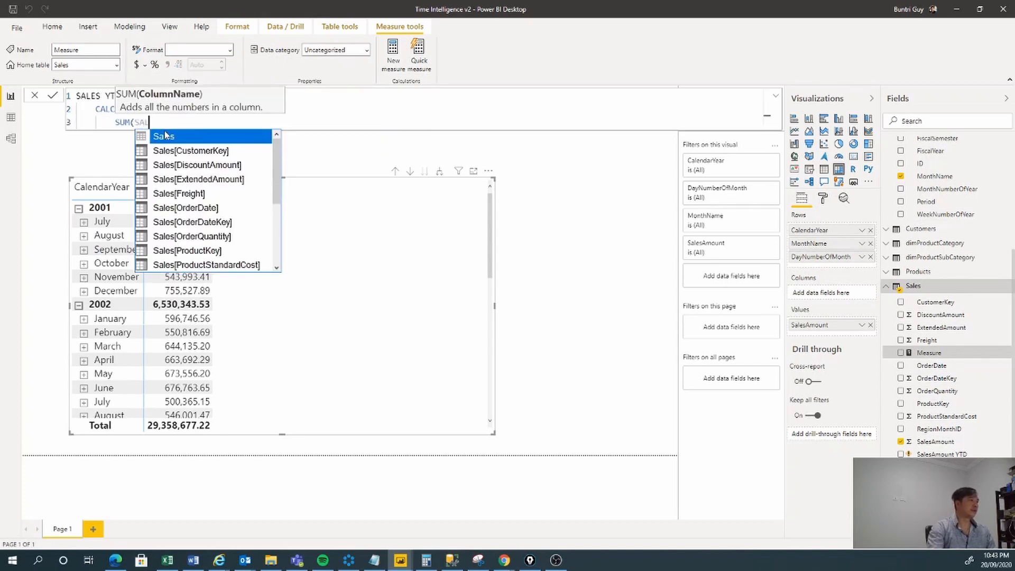
key("Down")
key("Down")
key("Down")
key("Down")
key("Down")
key("Down")
key("Down")
key("Down")
key("Down")
key("Down")
key("Down")
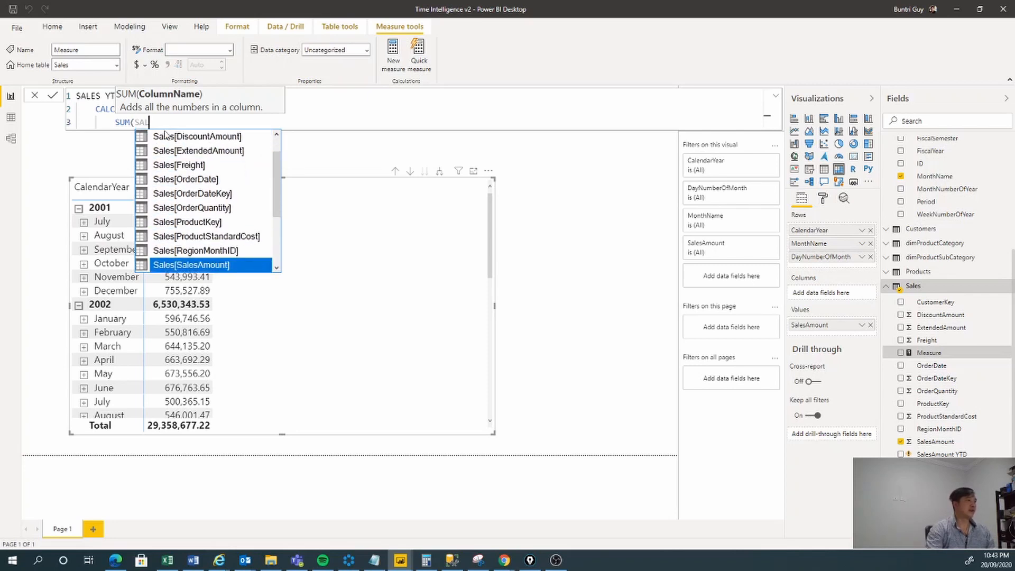
key("Tab")
type(")")
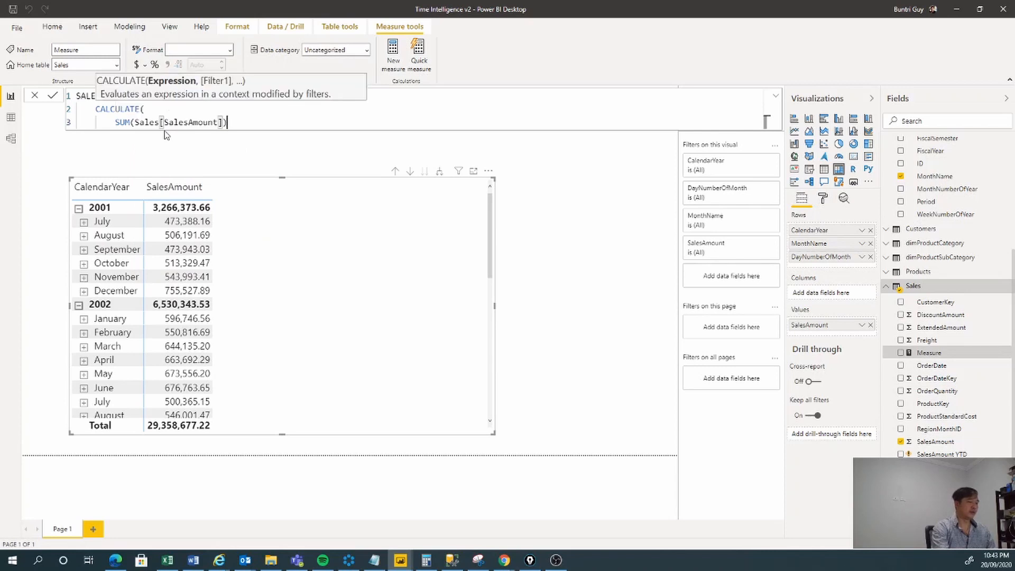
type(",")
key("shift+Return")
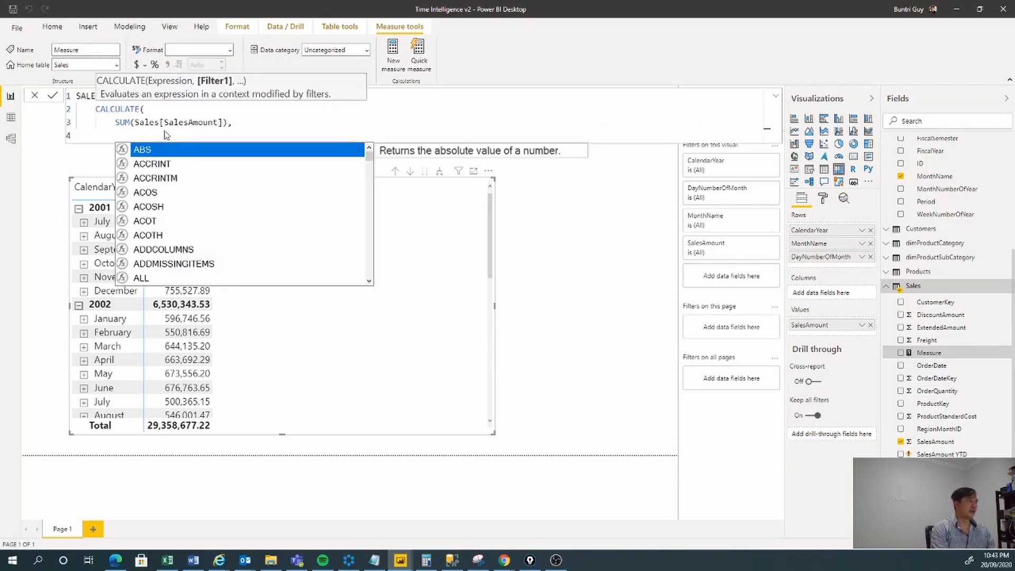
Insert the DATESYTD function as the CALCULATE filter.
type("DA")
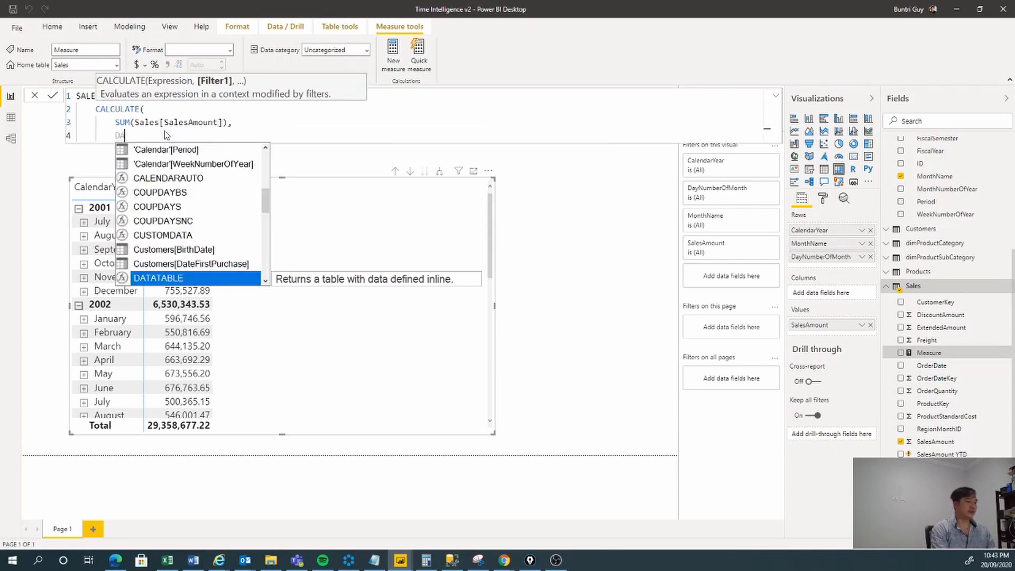
type("T")
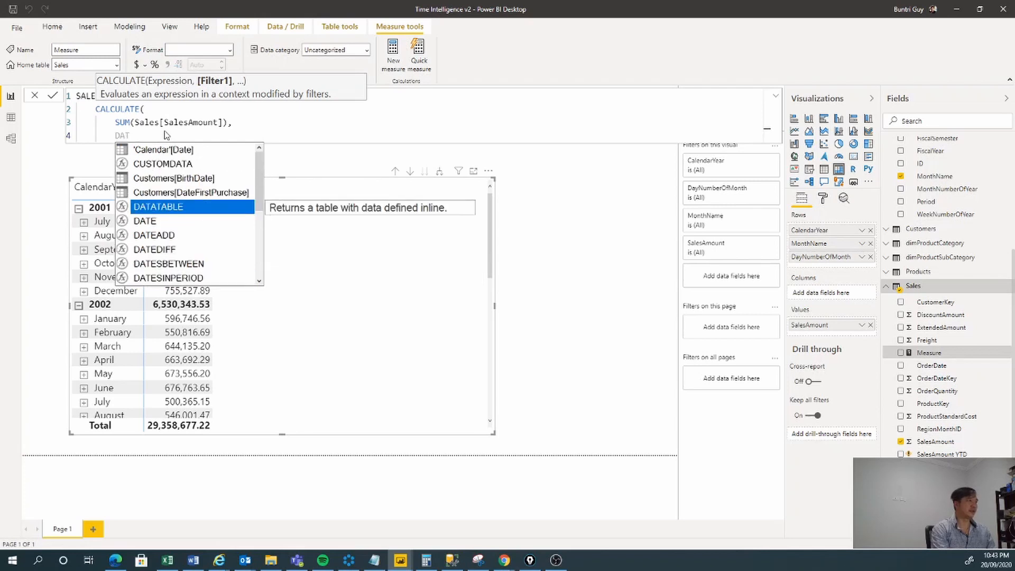
type("E")
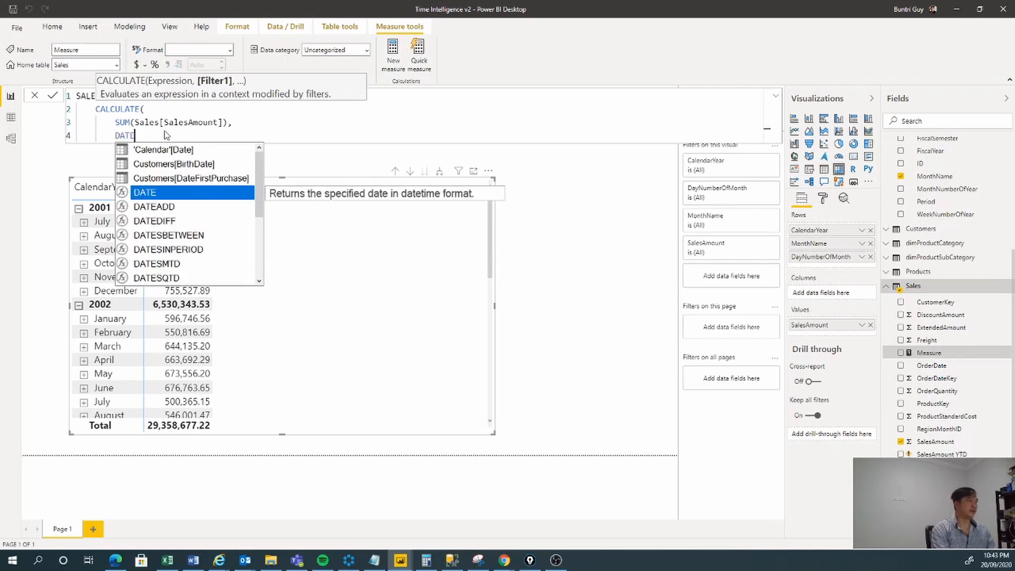
key("Down")
key("Down")
key("Down")
key("Down")
key("Down")
key("Down")
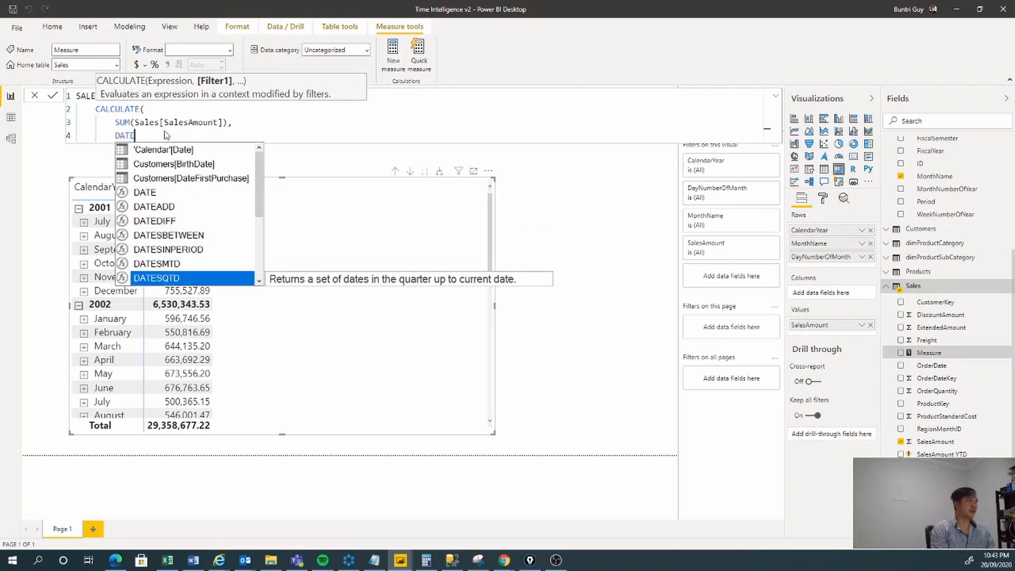
key("Up")
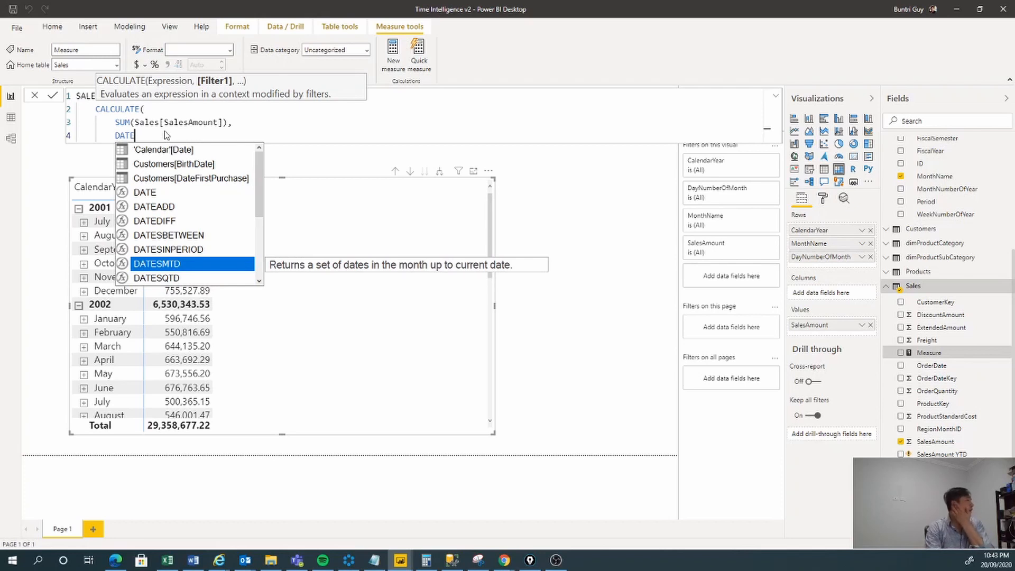
key("Down")
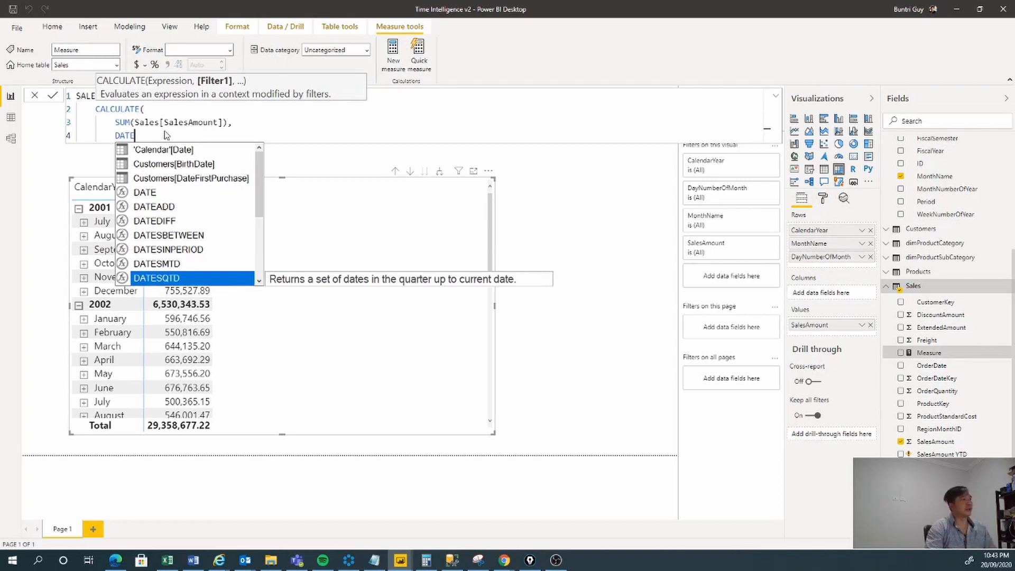
key("Down")
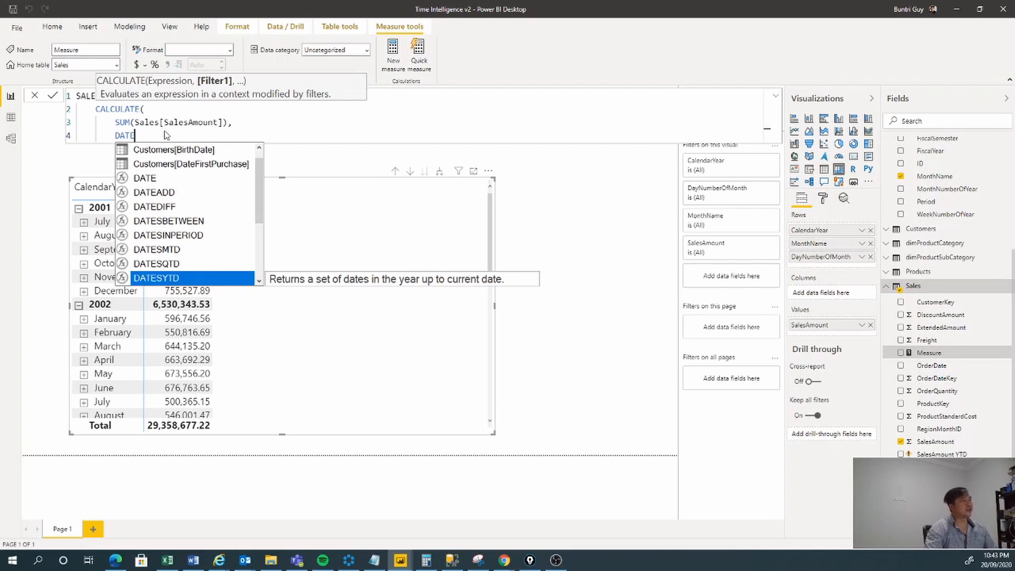
key("Tab")
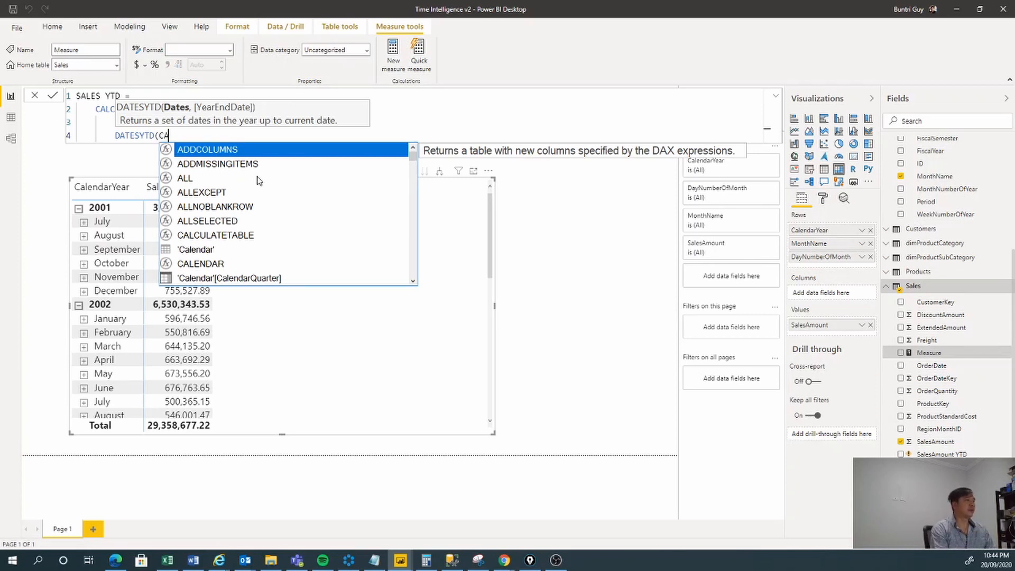
Give DATESYTD the 'Calendar'[Date] column, close both functions and commit the SALES YTD measure.
type("E")
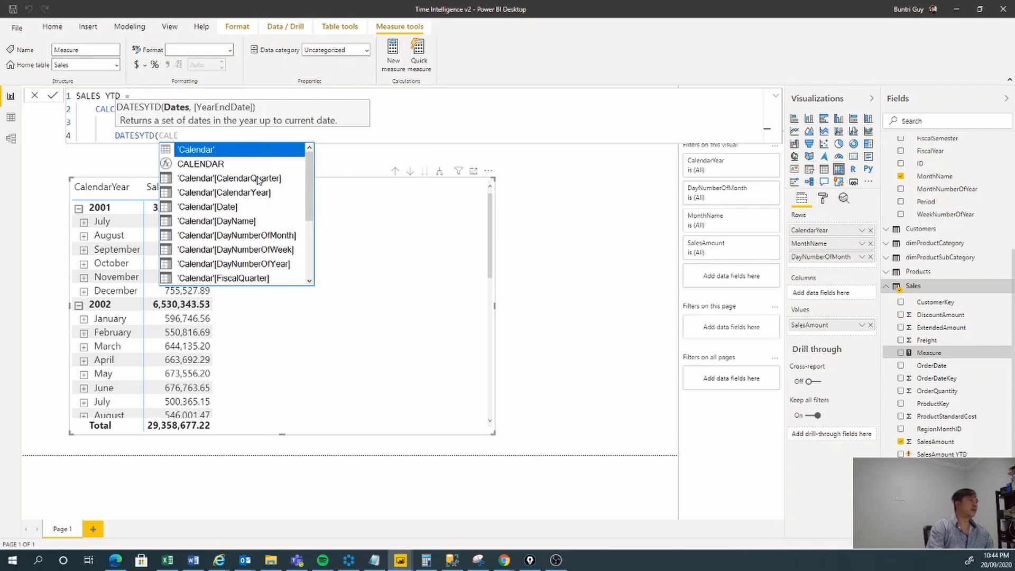
key("Down")
key("Down")
key("Down")
key("Down")
key("Tab")
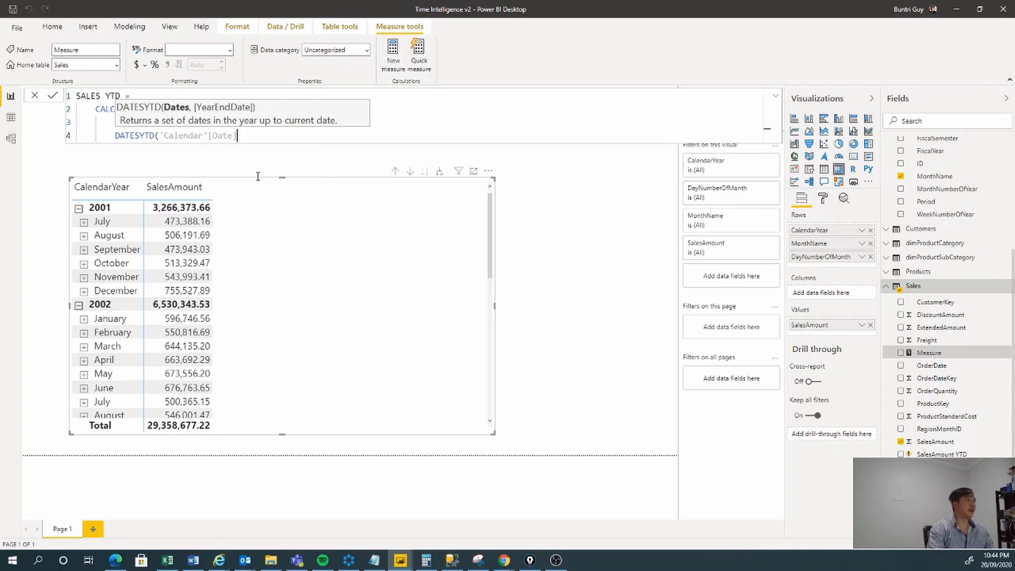
type(")")
key("shift+Return")
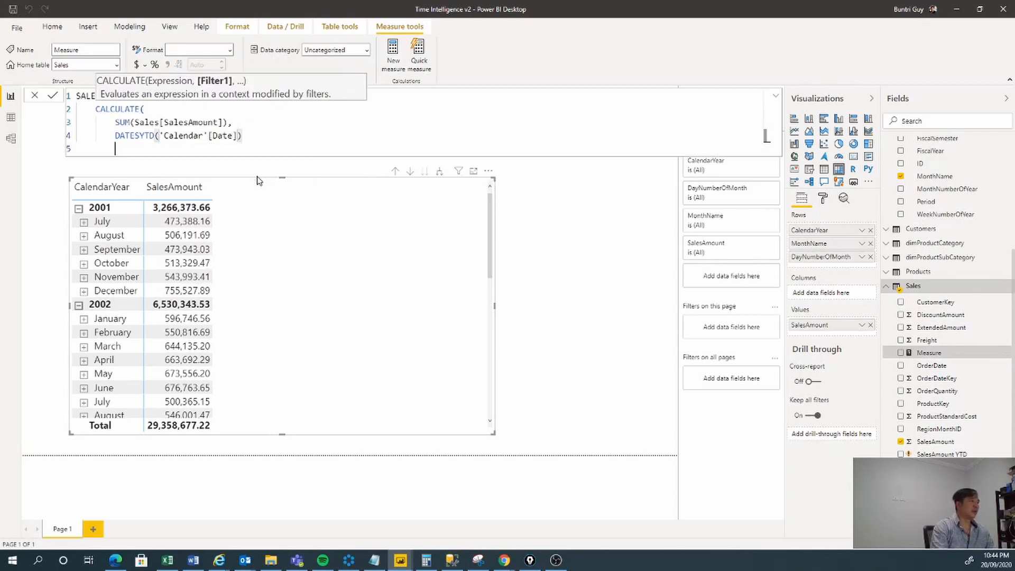
type(")")
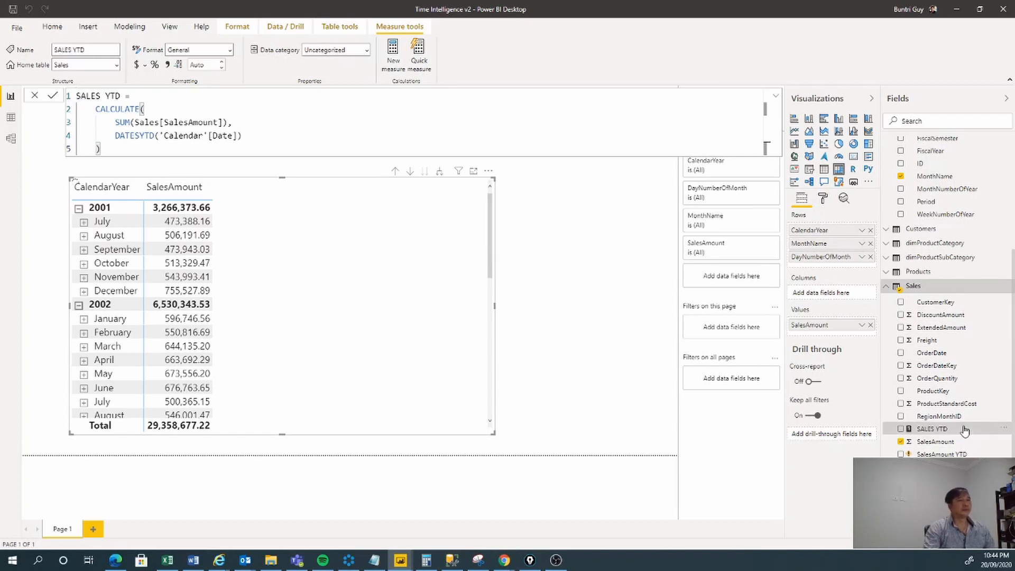
Add SALES YTD to the matrix beside SalesAmount and check its monthly values through December 2004.
left_click_drag(925, 435, 292, 262)
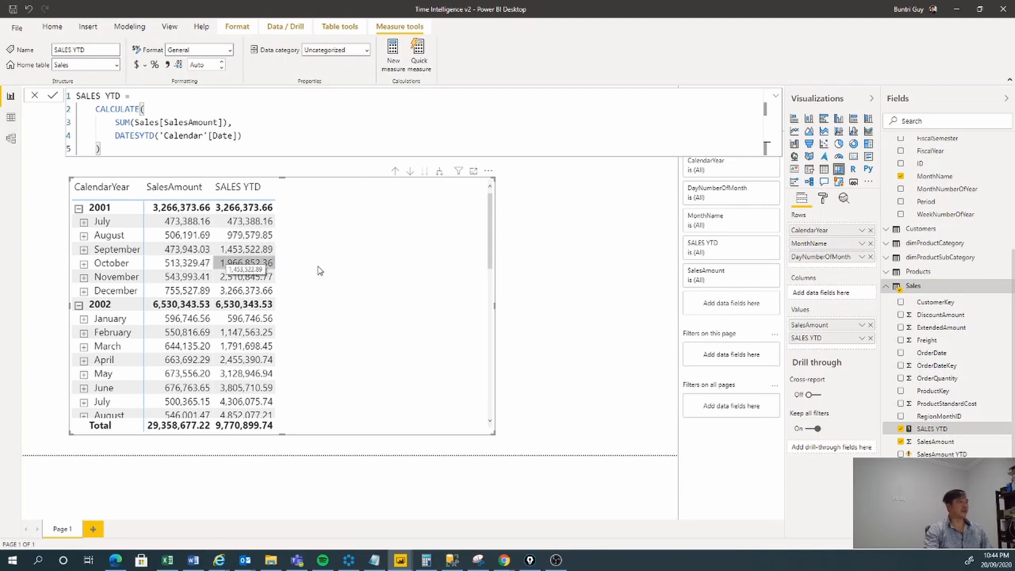
scroll(358, 269, "down", 10)
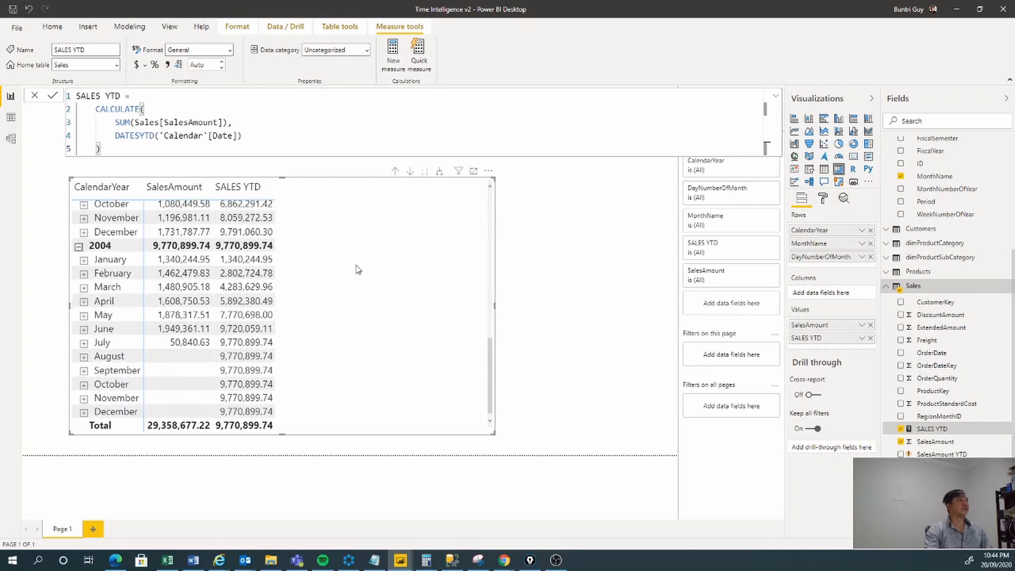
scroll(358, 268, "up", 10)
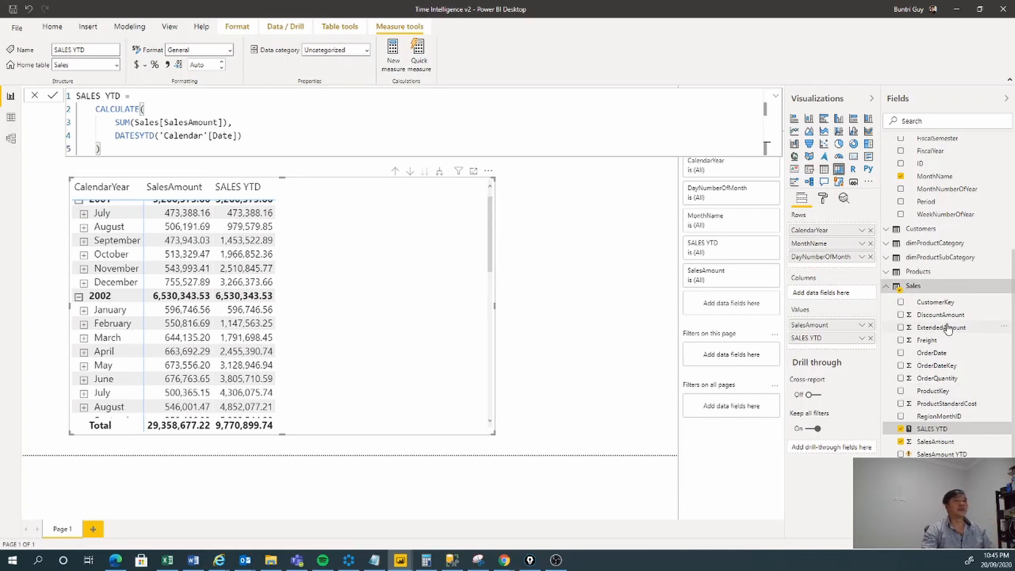
Create another measure in the Sales table named SALES YTD SUGAR, with its formula starting on a new line.
right_click(920, 289)
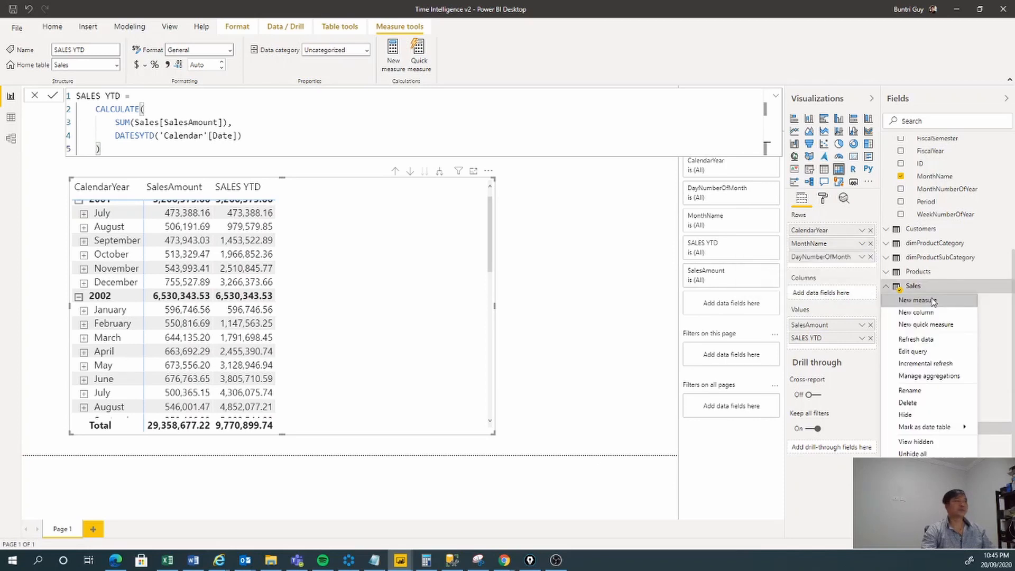
left_click(933, 301)
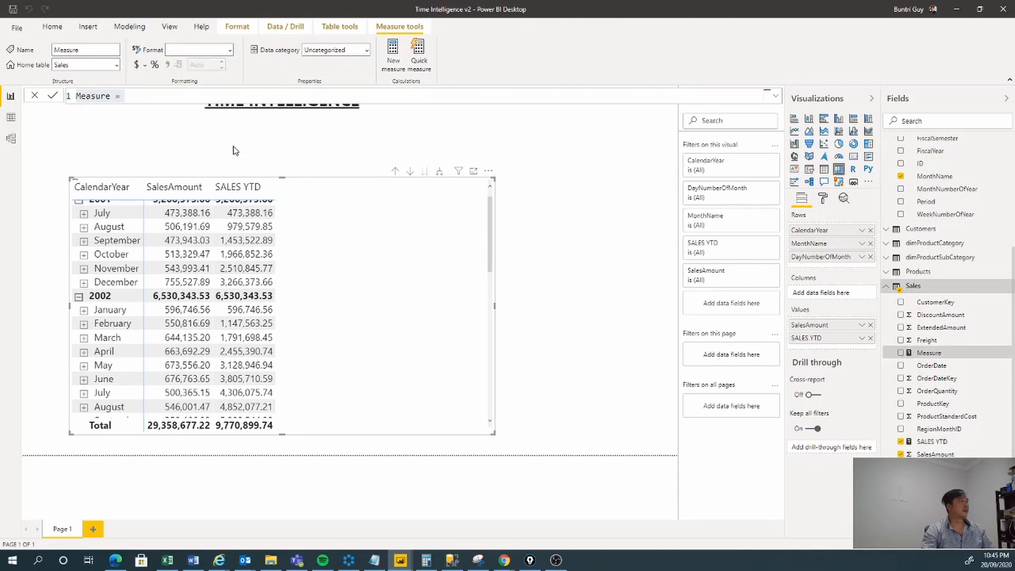
key("ctrl+a")
type("SA")
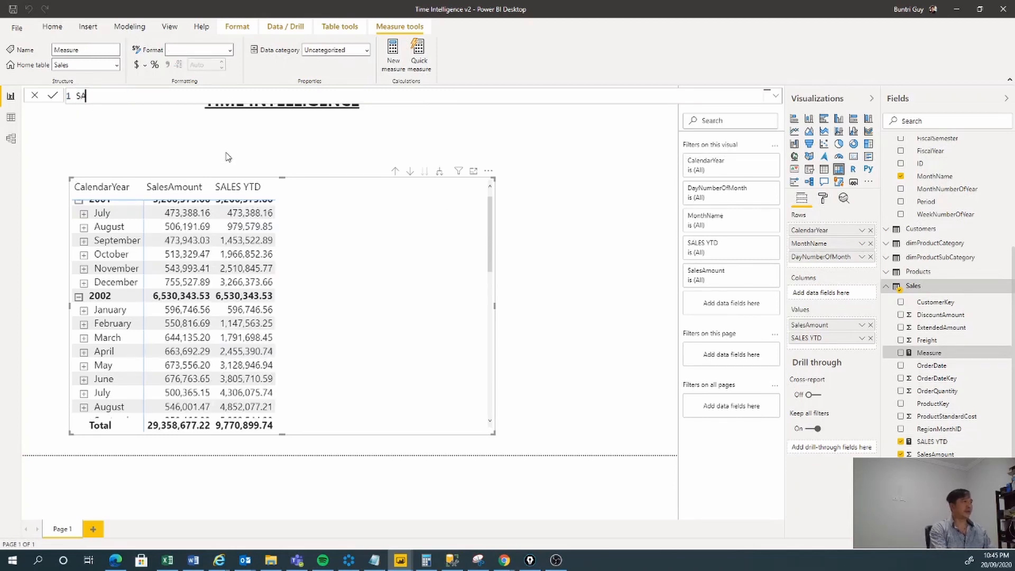
type("LES YTD SUGAR")
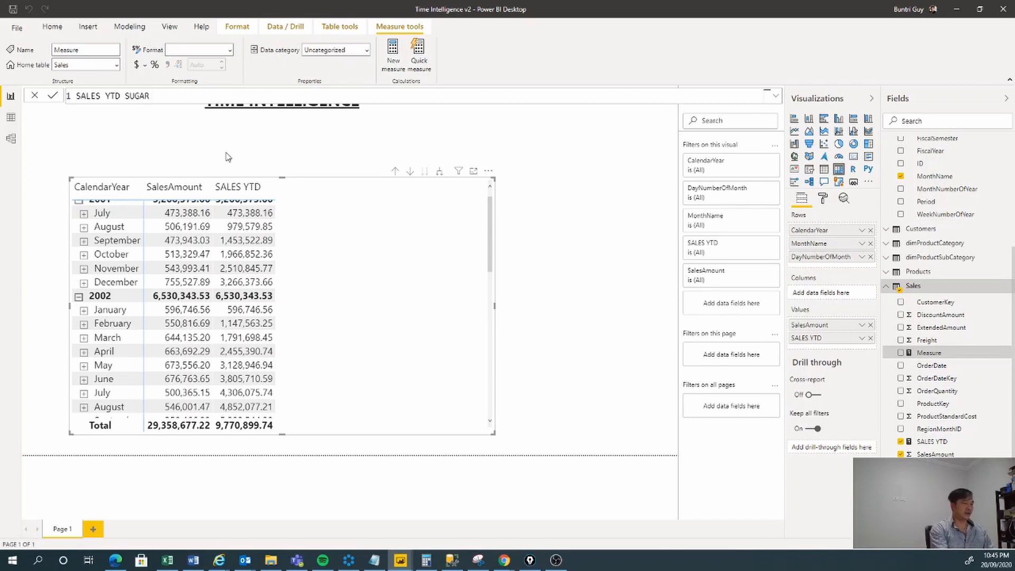
type(" =")
key("shift+Return")
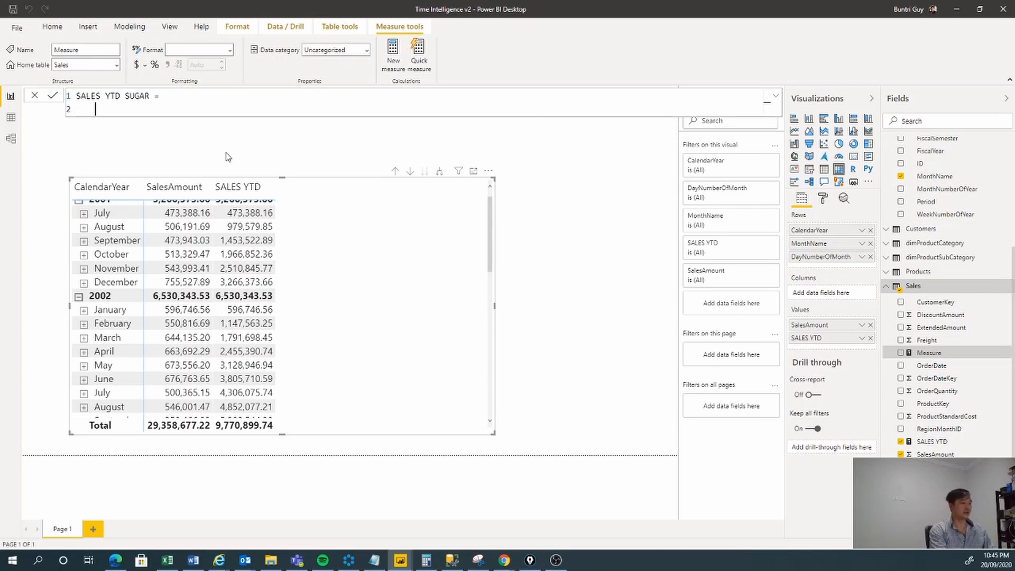
Start the SALES YTD SUGAR formula with the TOTALYTD function.
type("TOTAL")
key("Down")
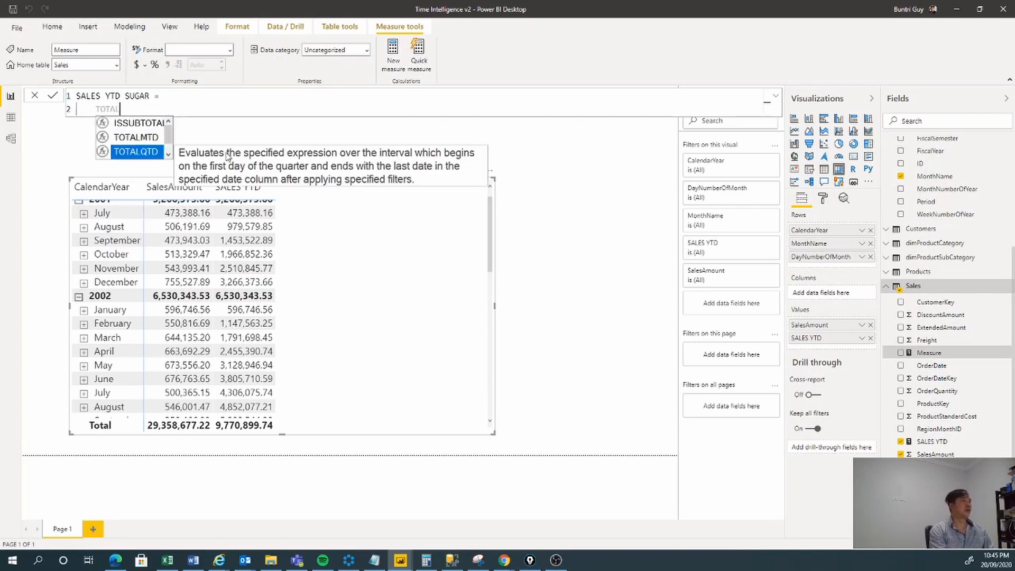
key("Down")
key("Tab")
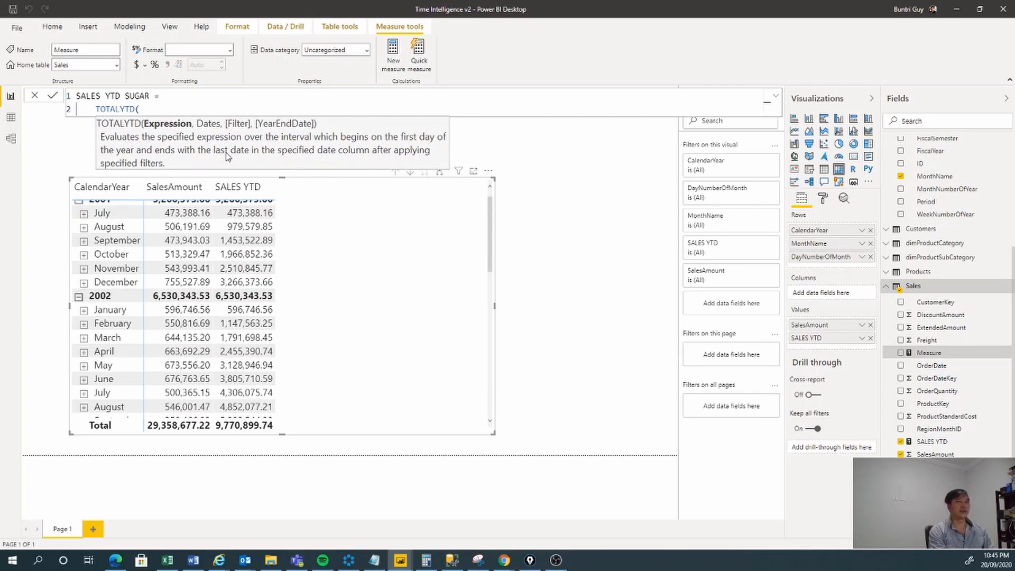
Give TOTALYTD the expression SUM(Sales[SalesAmount]).
type("SUM(")
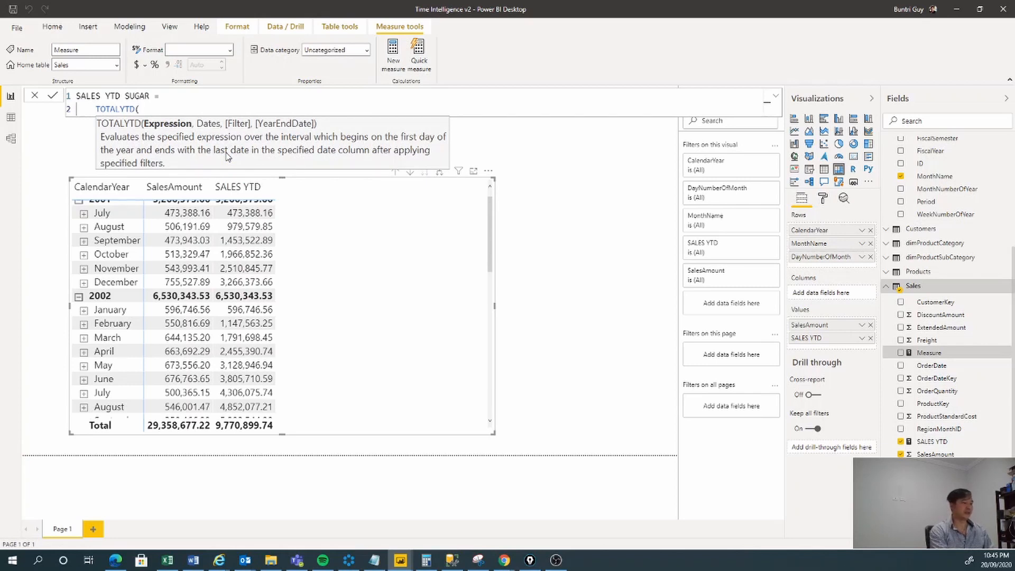
type("SAL")
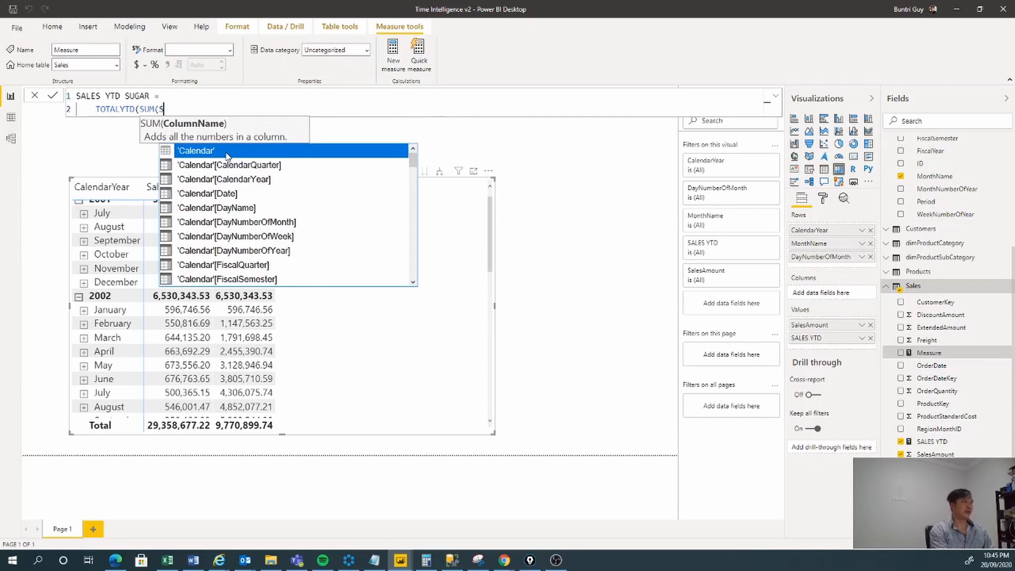
key("Down")
key("Down")
key("Down")
key("Down")
key("Down")
key("Down")
key("Down")
key("Down")
key("Down")
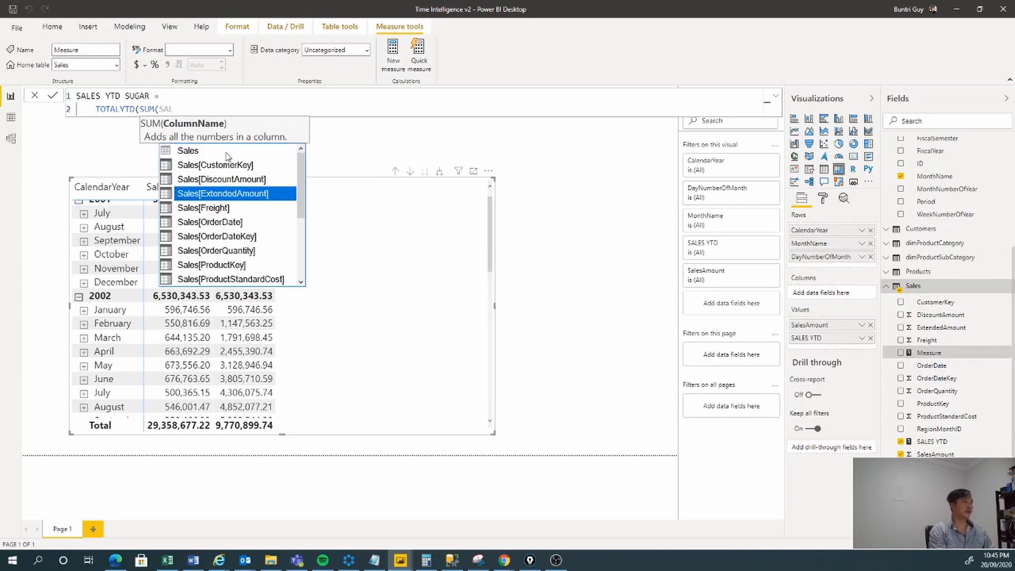
key("Down")
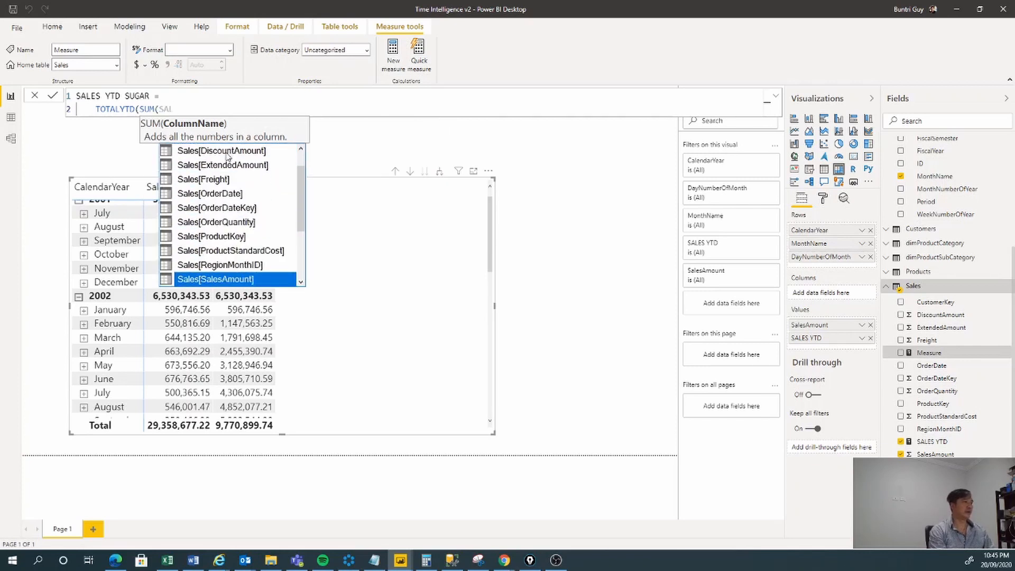
key("Down")
key("Down")
key("Up")
key("Tab")
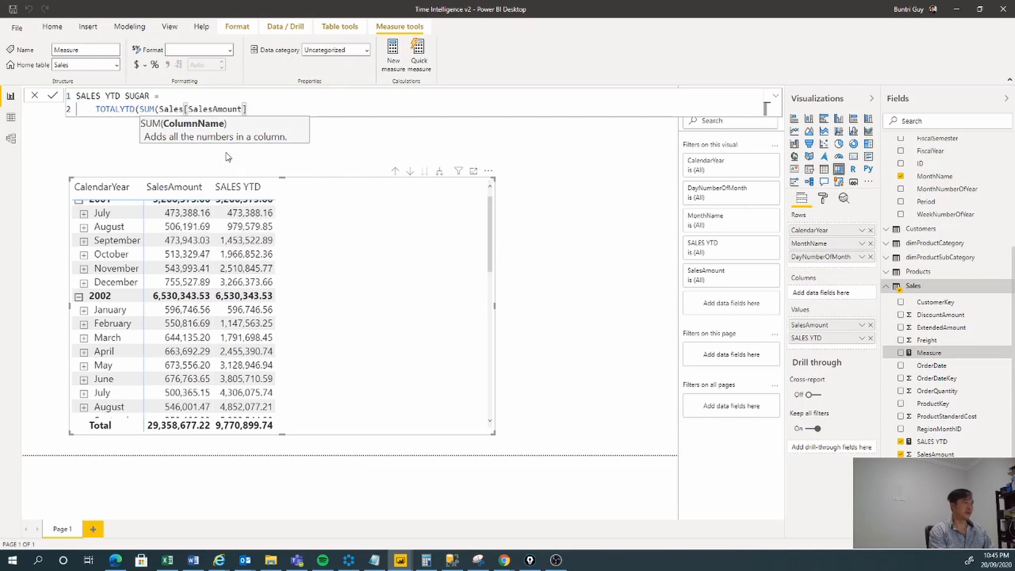
type(")")
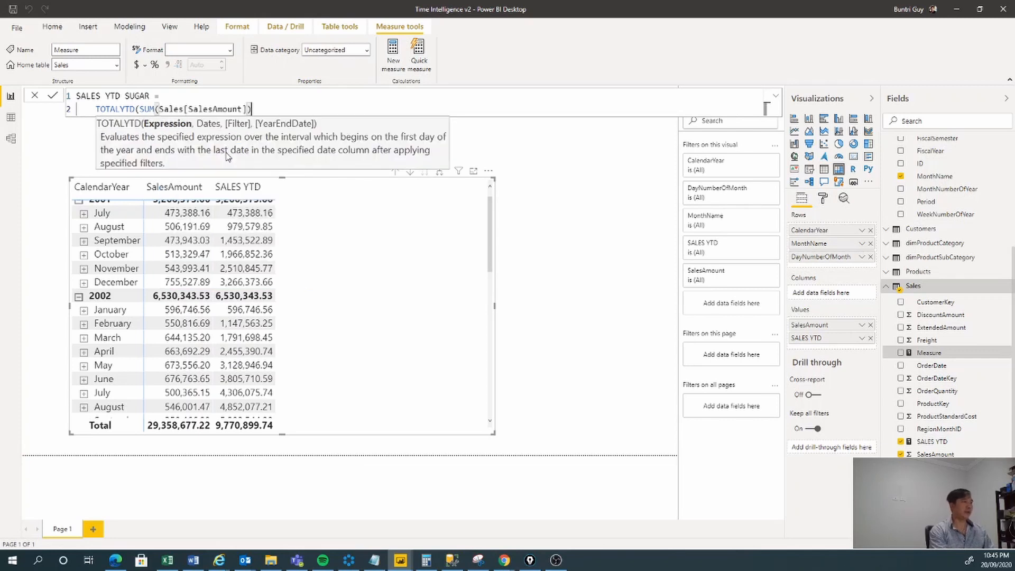
Set 'Calendar'[Date] as the TOTALYTD dates argument, close the function and commit the SALES YTD SUGAR measure.
type(",")
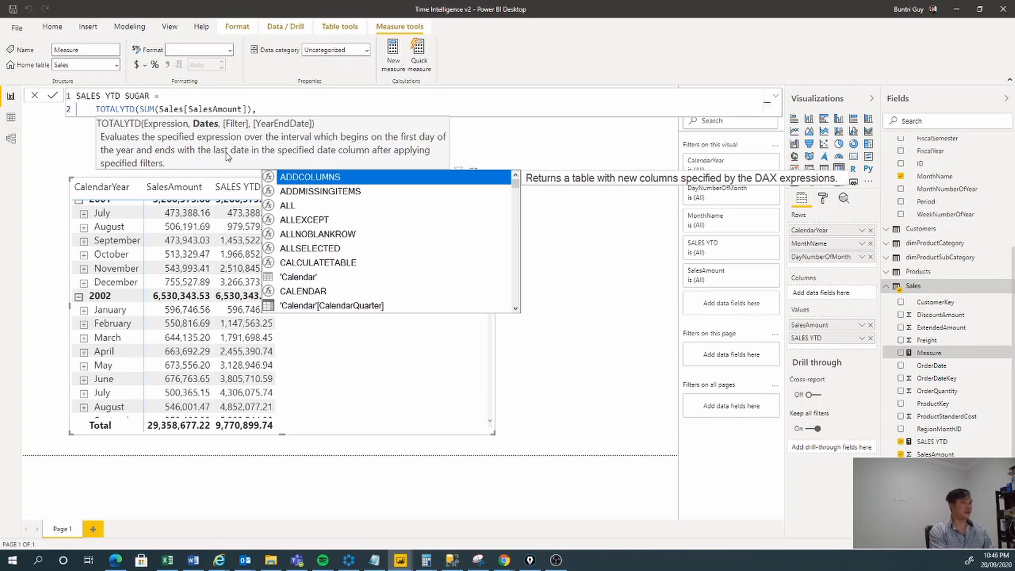
type(" CALE")
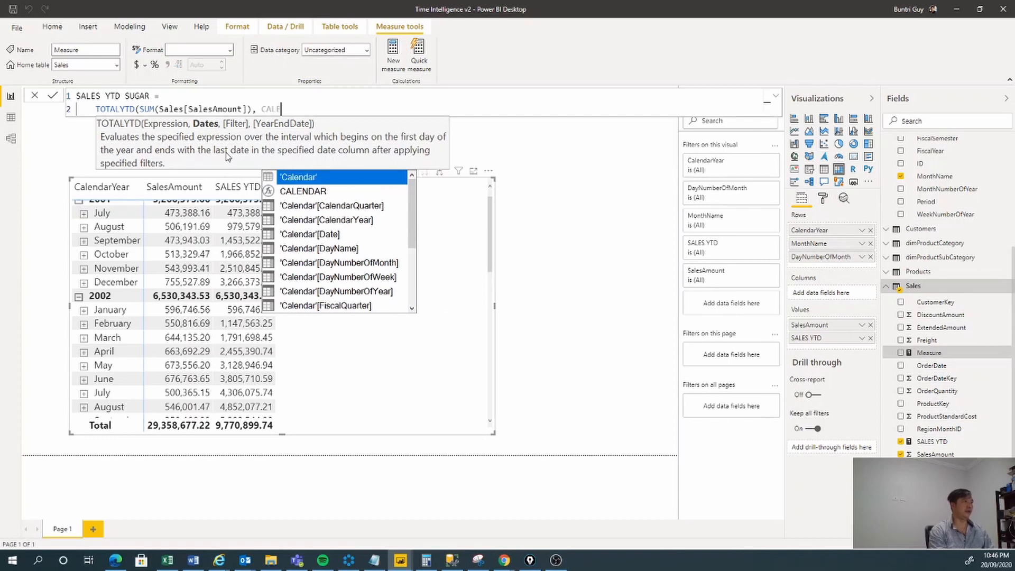
key("Down")
key("Down")
key("Down")
key("Tab")
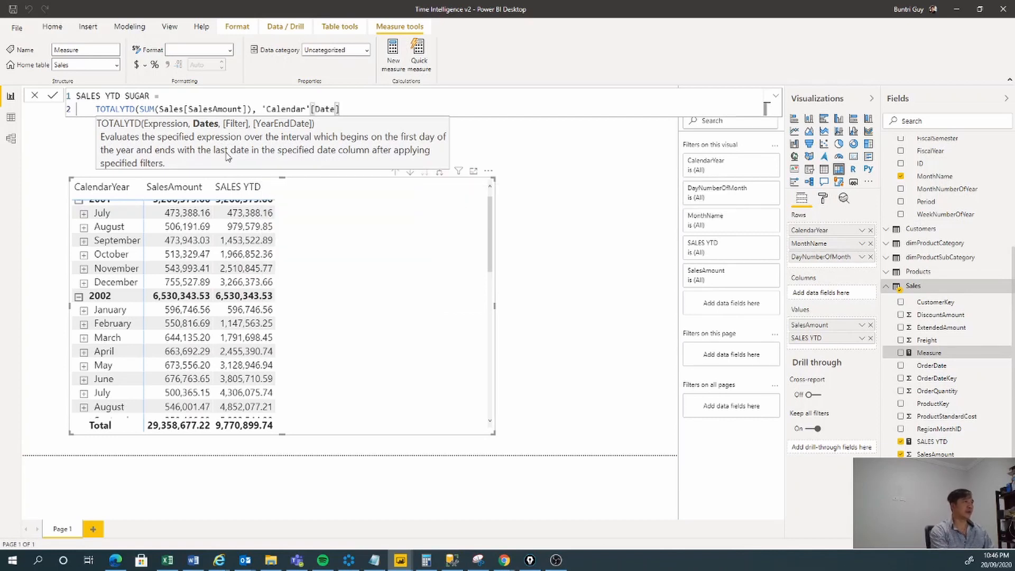
type(")")
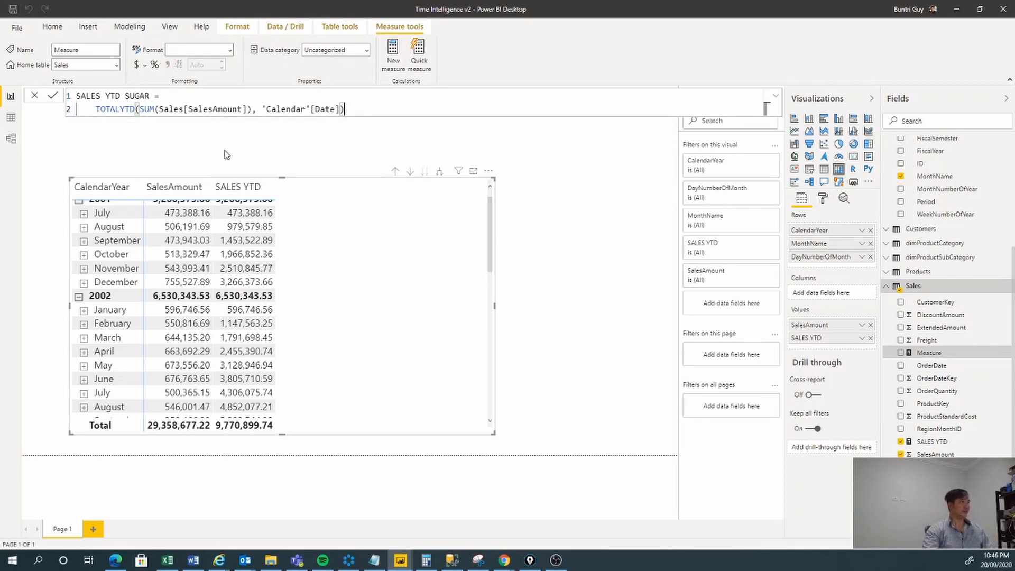
left_click(53, 95)
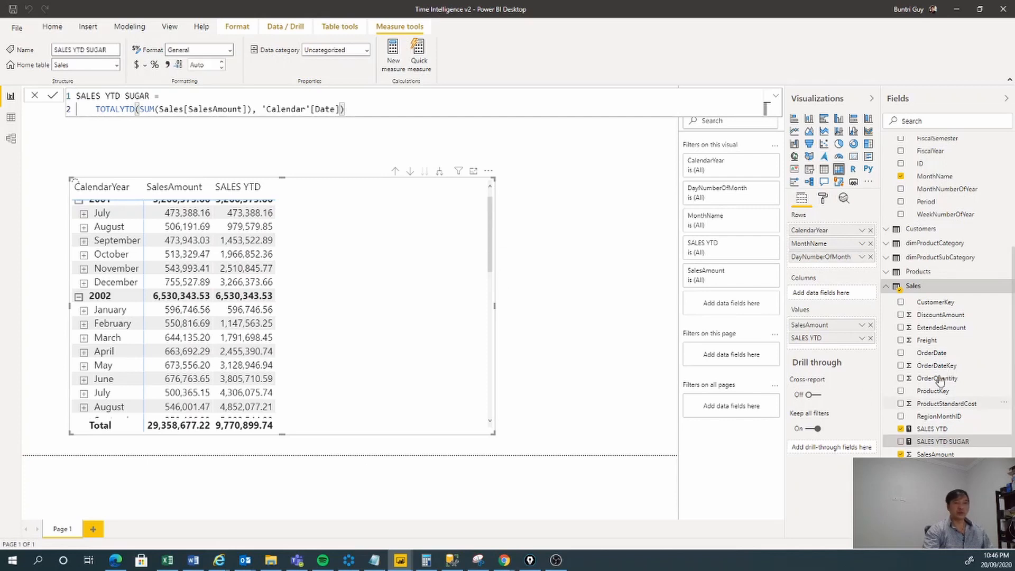
Add SALES YTD SUGAR to the matrix values and widen the matrix to fit the extra column.
left_click_drag(911, 444, 359, 266)
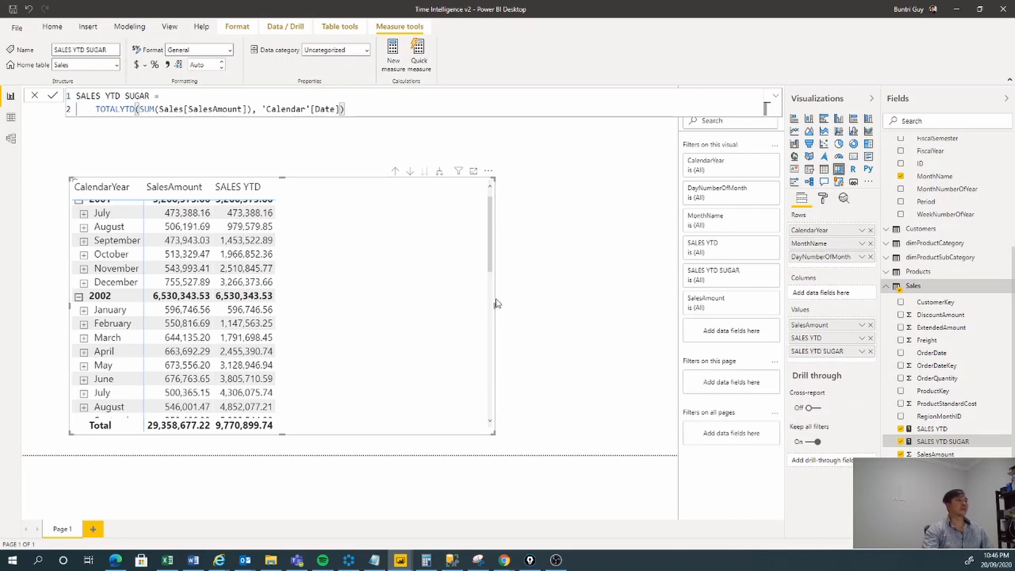
left_click_drag(494, 306, 596, 313)
scroll(451, 249, "up", 1)
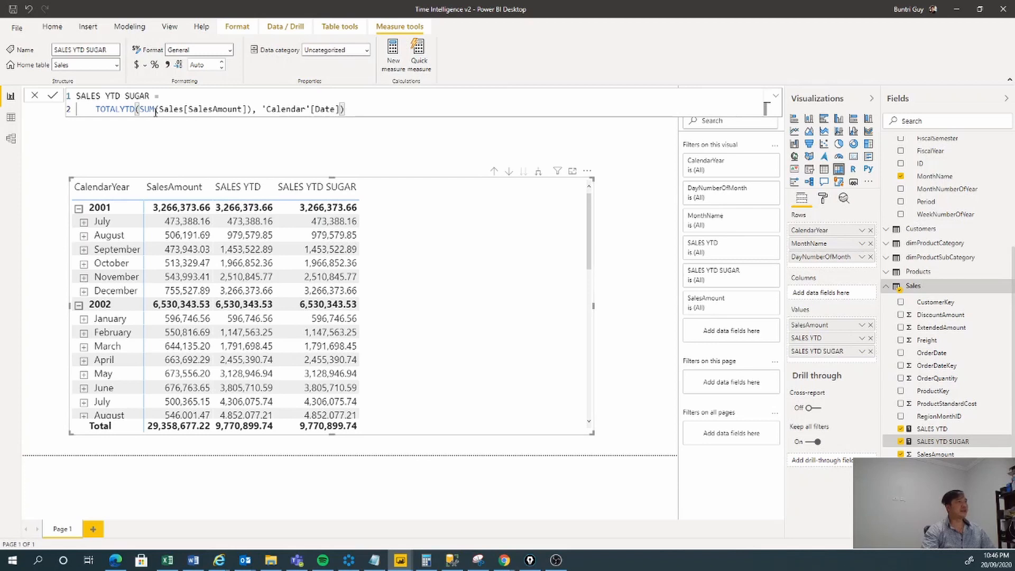
Review the SALES YTD measure's formula for comparison with the TOTALYTD version.
left_click(933, 430)
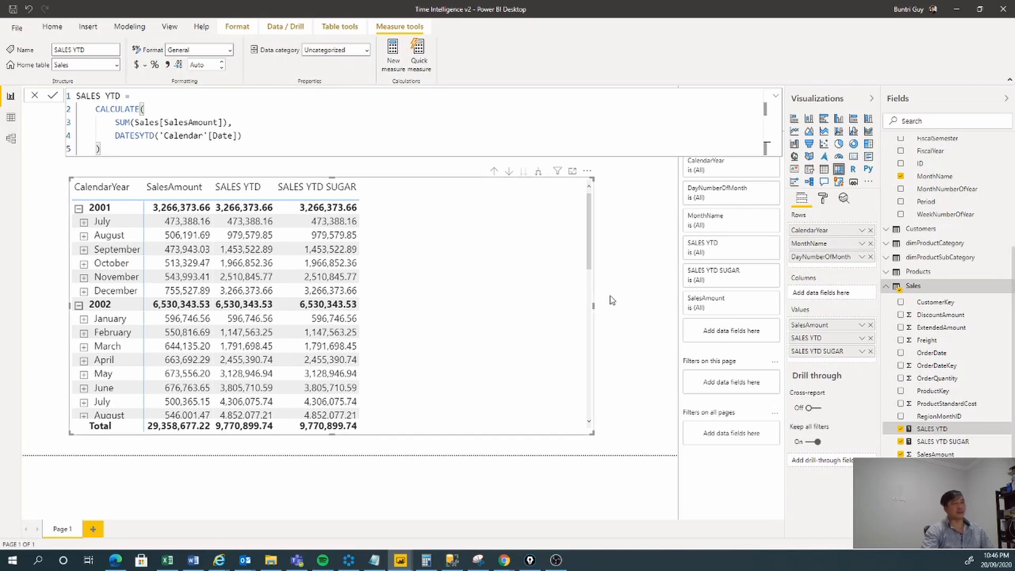
left_click(632, 341)
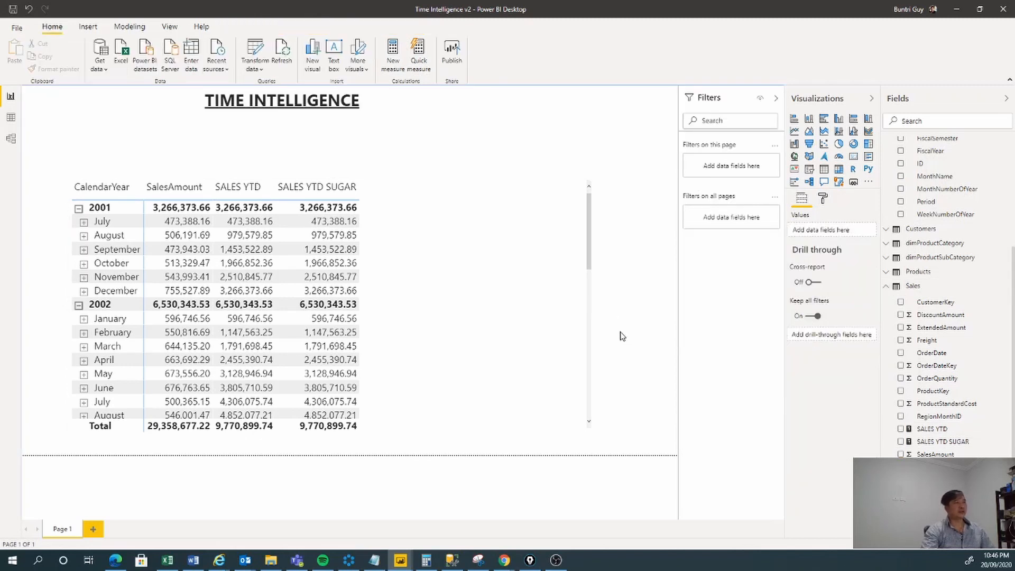
left_click(936, 429)
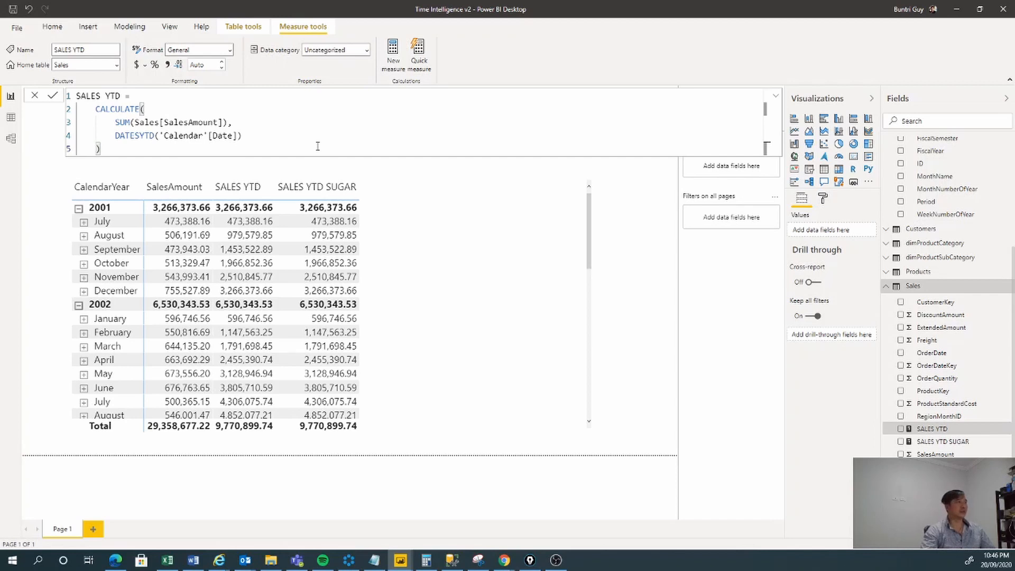
Create a new measure in the Sales table named SALES YTD (custom), with its formula starting on a new line.
right_click(913, 286)
left_click(921, 304)
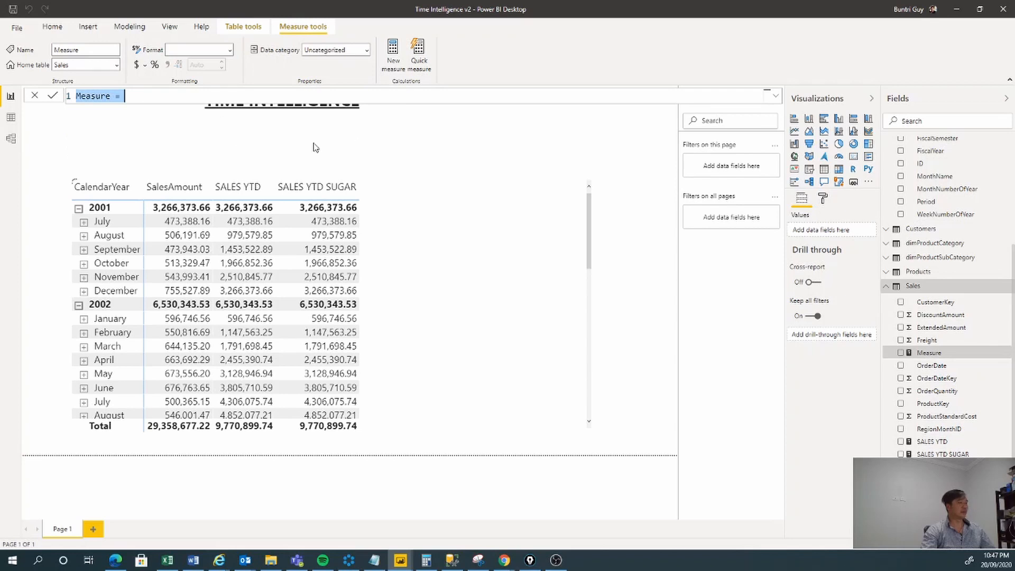
type("SALES YR")
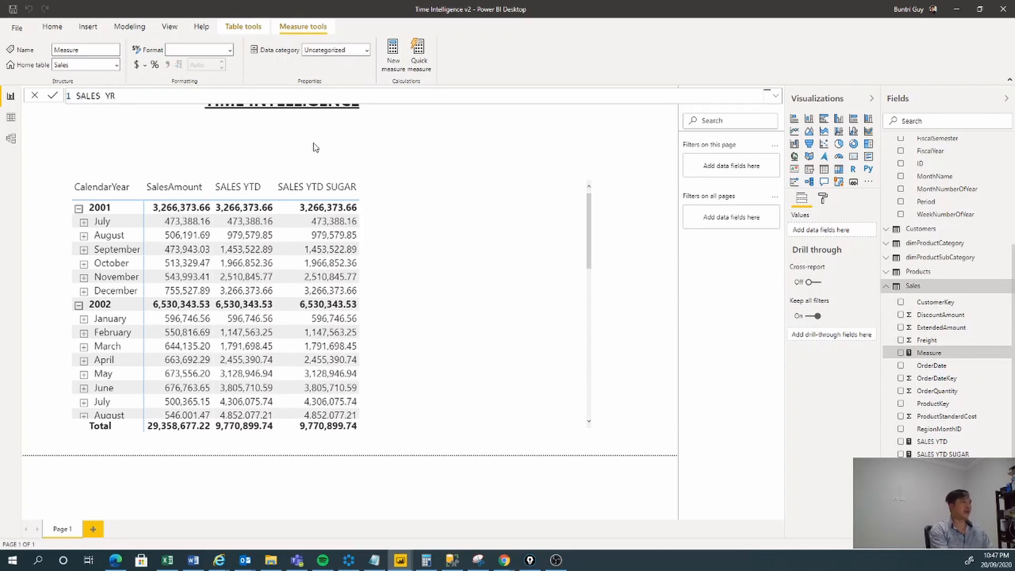
key("BackSpace")
type("TD (custom) =")
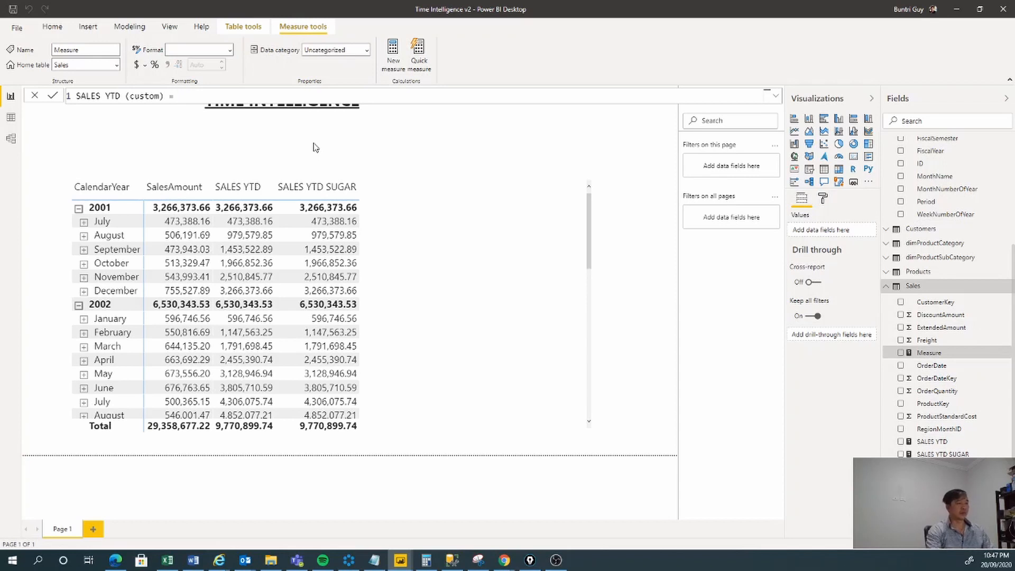
key("shift+Return")
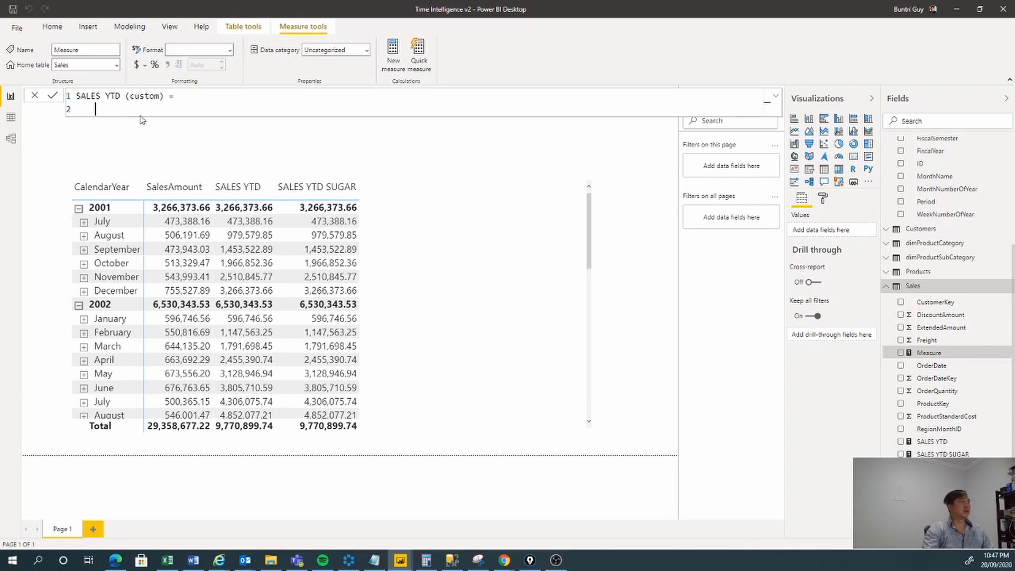
Start the custom measure's formula with CALCULATE and put its arguments on a new line.
type("CAL")
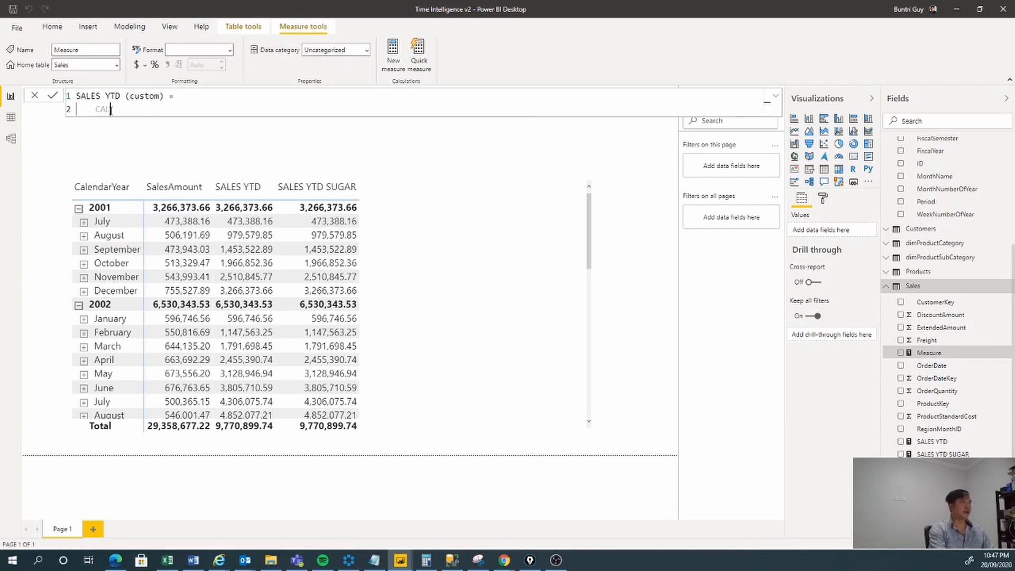
key("Tab")
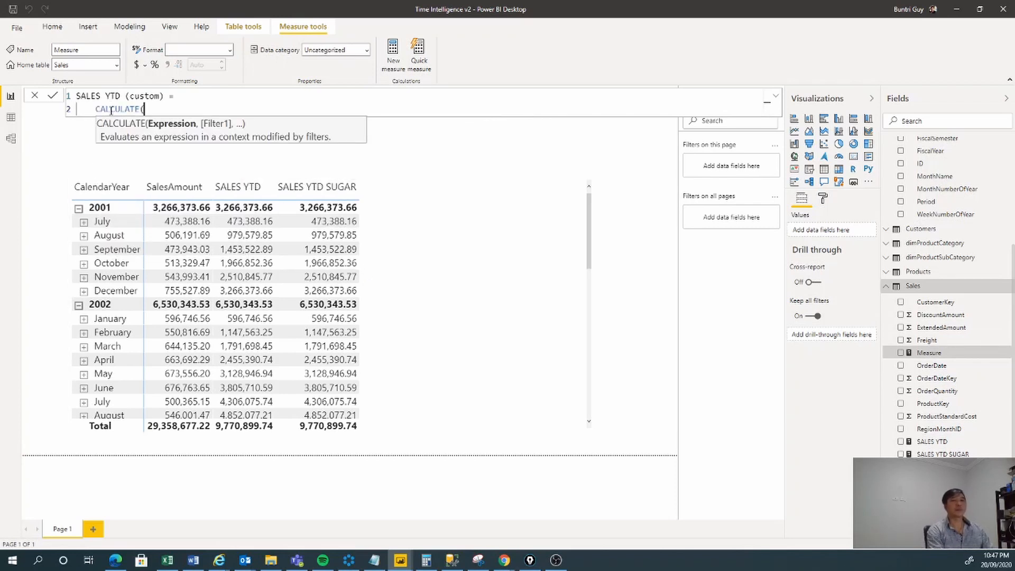
key("shift+Return")
Give CALCULATE the expression SUM(Sales[SalesAmount]), followed by a comma.
type("SU")
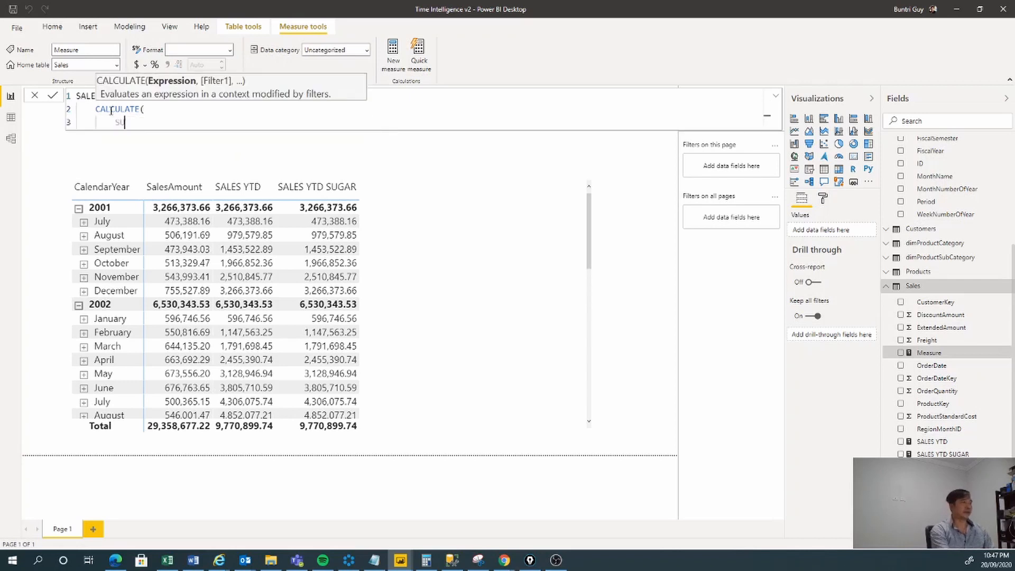
type("M")
key("Tab")
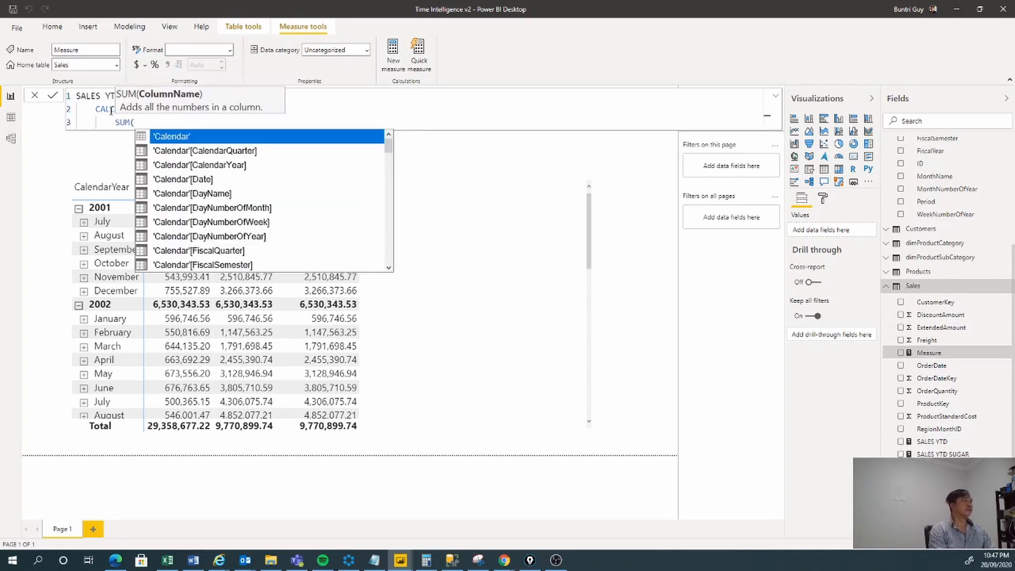
type("sa")
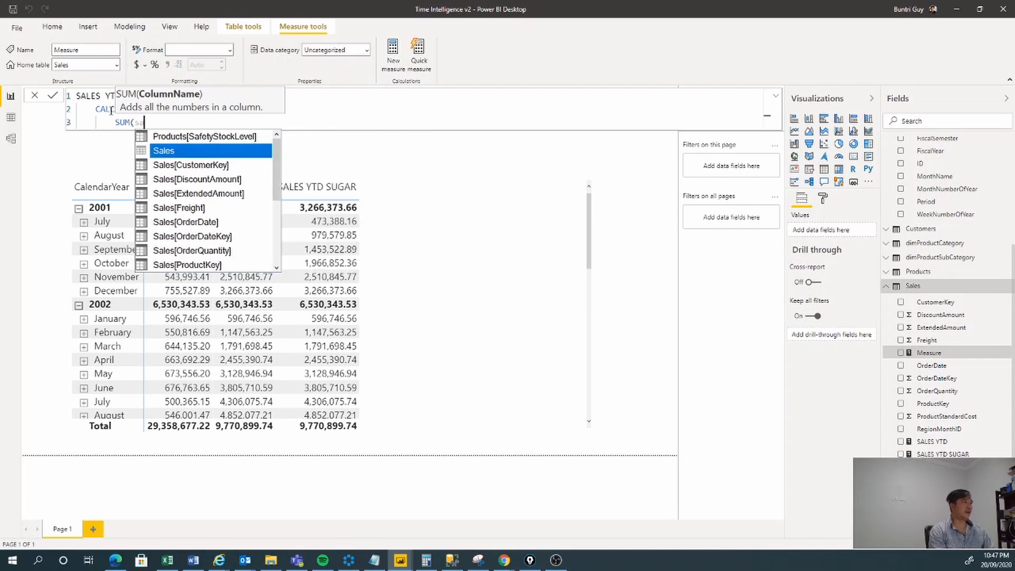
key("Down")
key("Down")
key("Down")
key("Down")
key("Down")
key("Down")
key("Down")
key("Down")
key("Down")
key("Down")
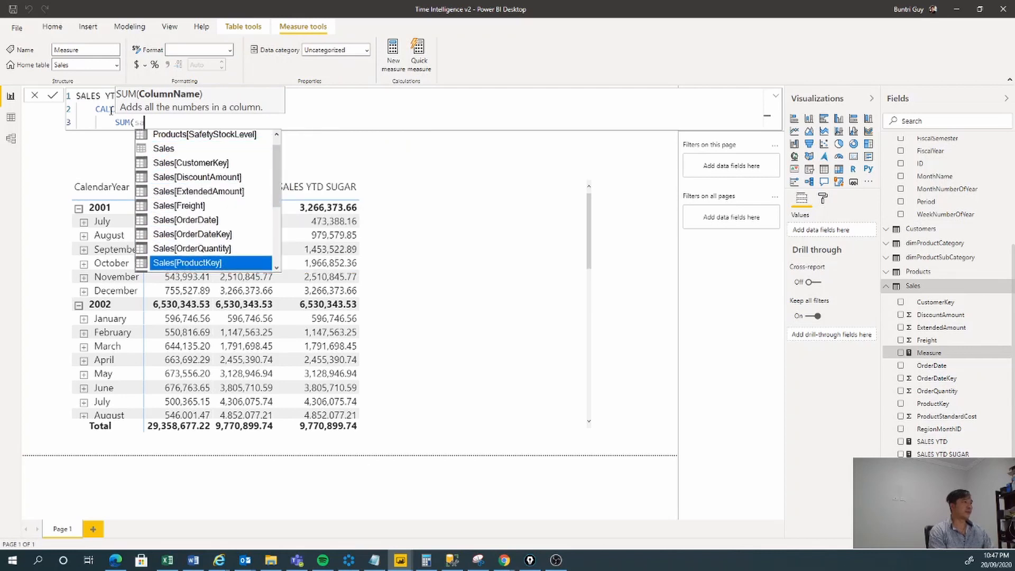
key("Down")
key("Down")
key("Up")
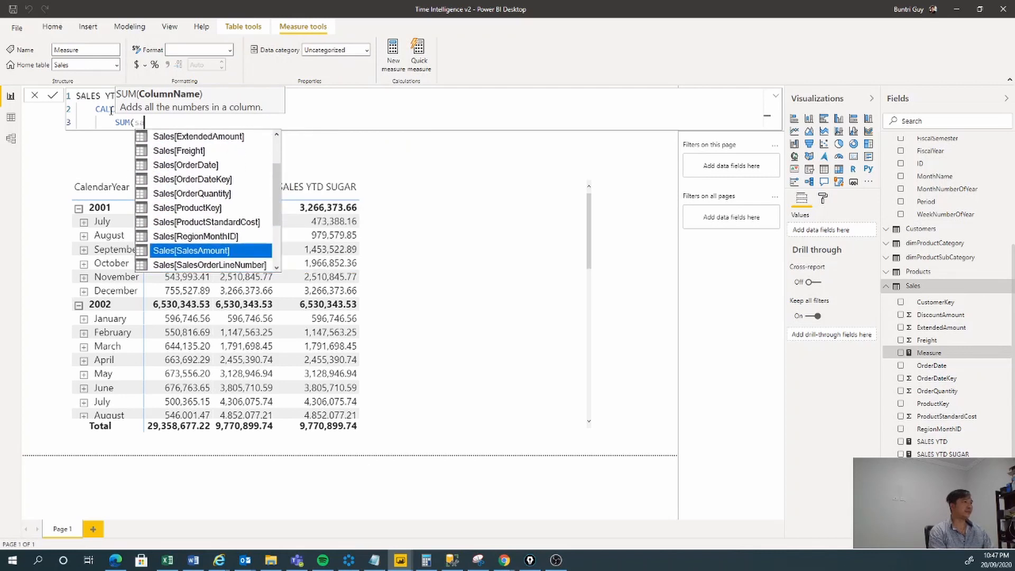
key("Tab")
type(")<")
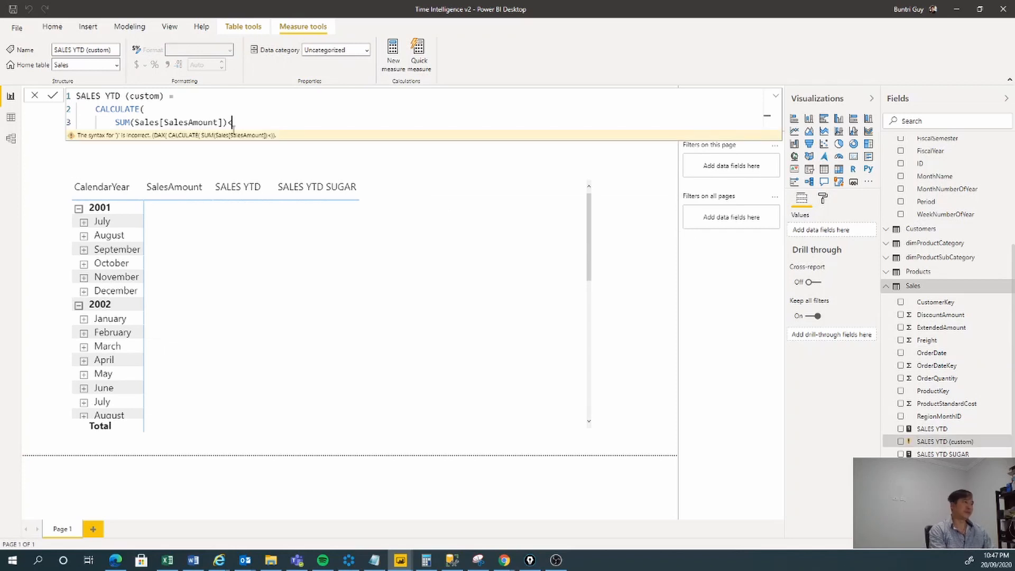
key("BackSpace")
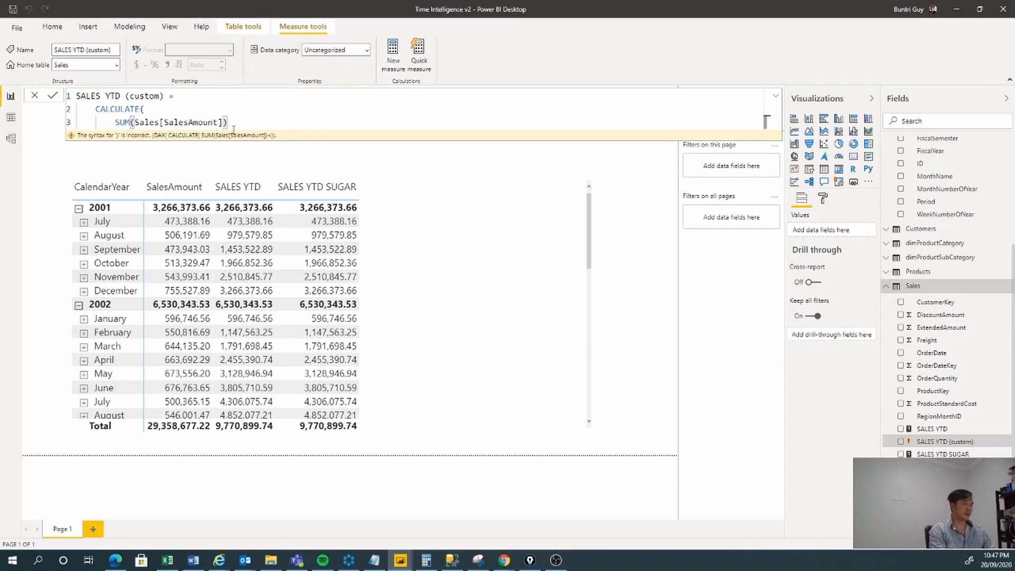
type(",")
Add FILTER on a new line as CALCULATE's filter argument, with its own arguments starting on the following line.
key("shift+Return")
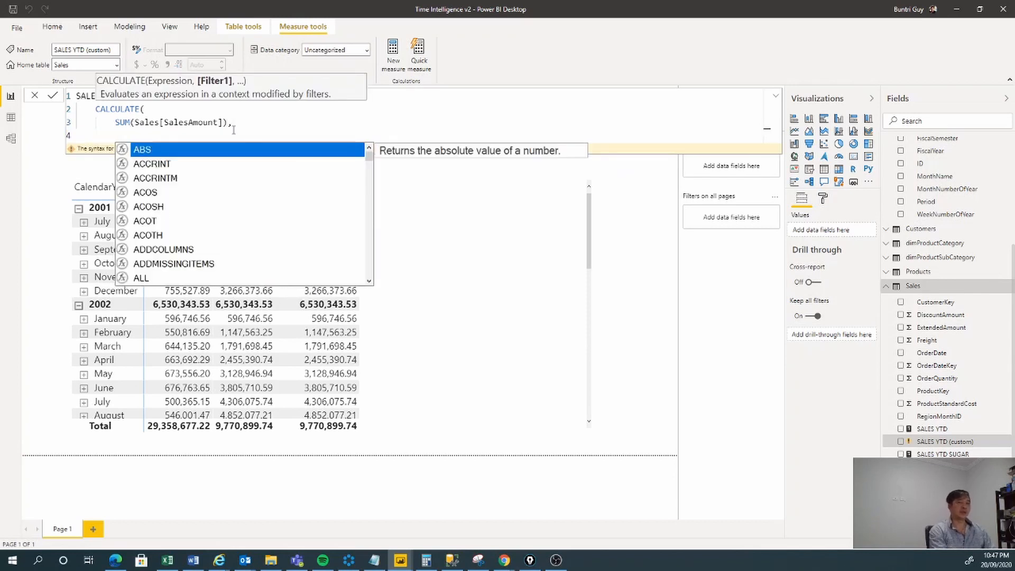
type("FIL")
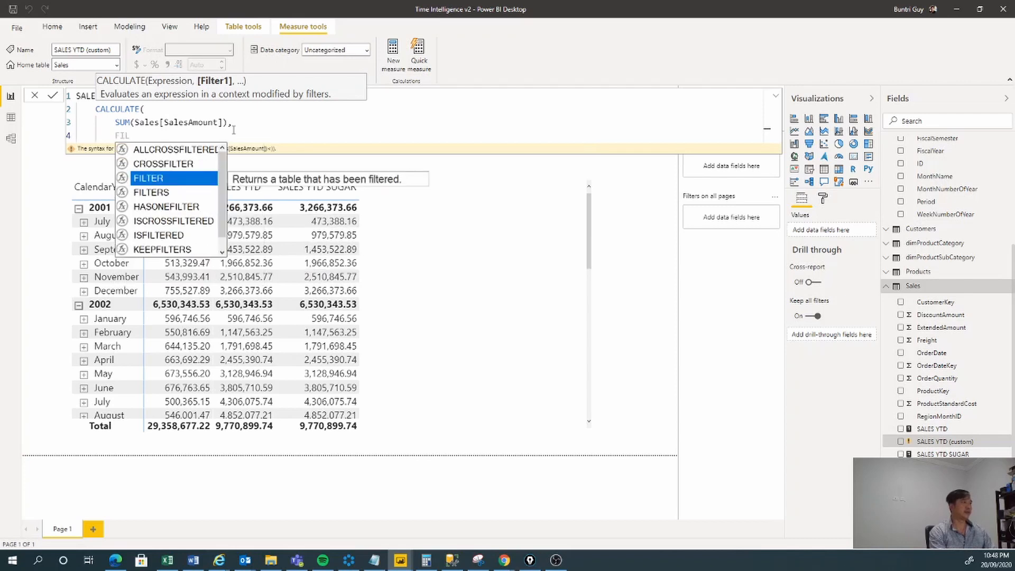
key("Tab")
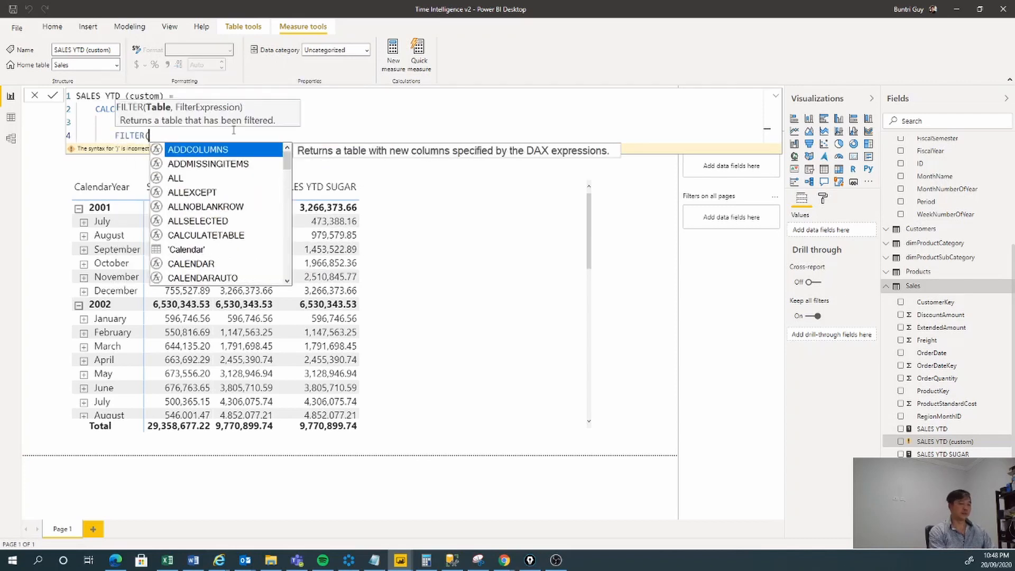
key("Return")
Give FILTER the table argument ALL('Calendar'), followed by a comma.
type("ALL")
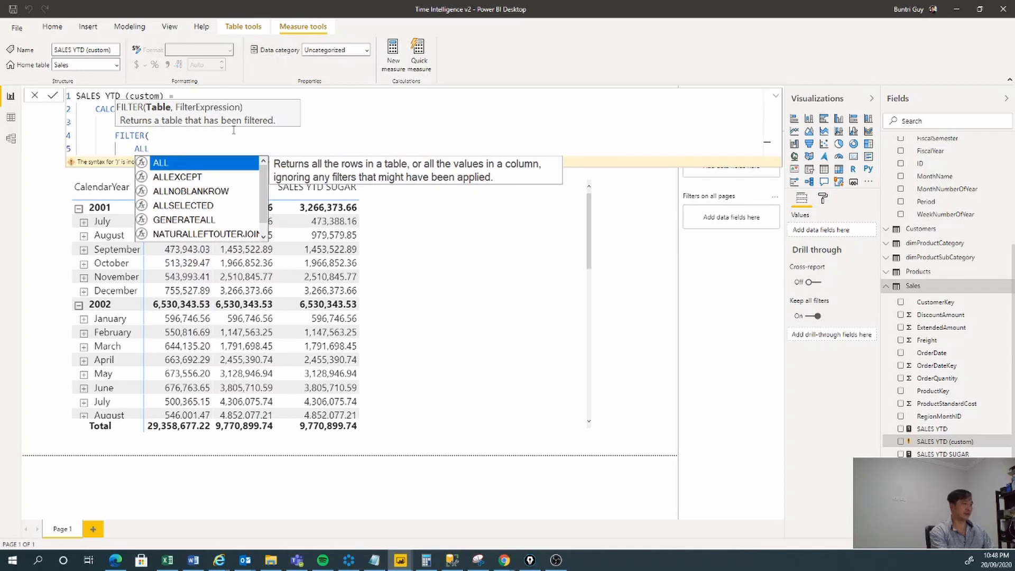
key("Tab")
type("CAL")
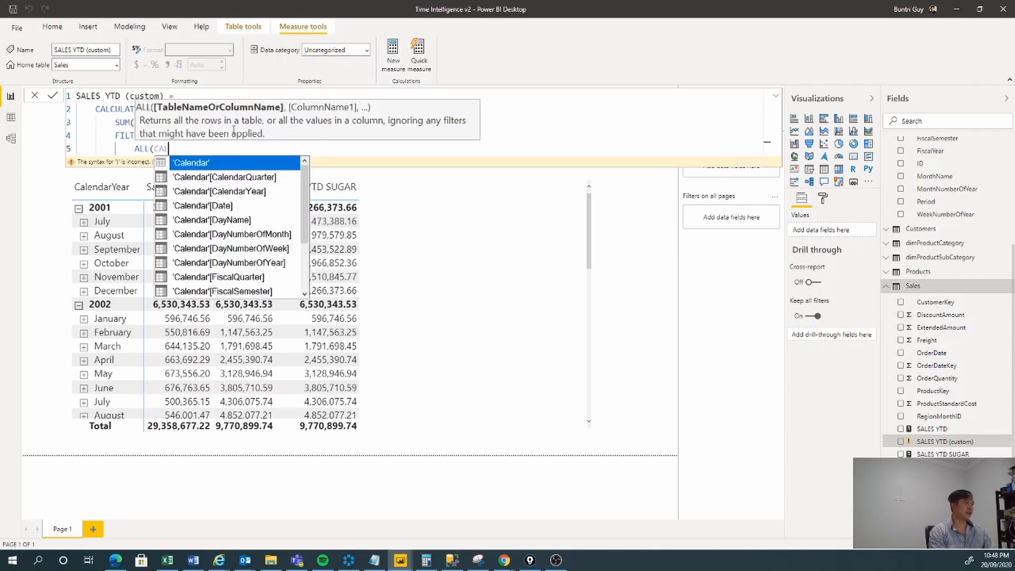
key("Down")
key("Down")
key("Down")
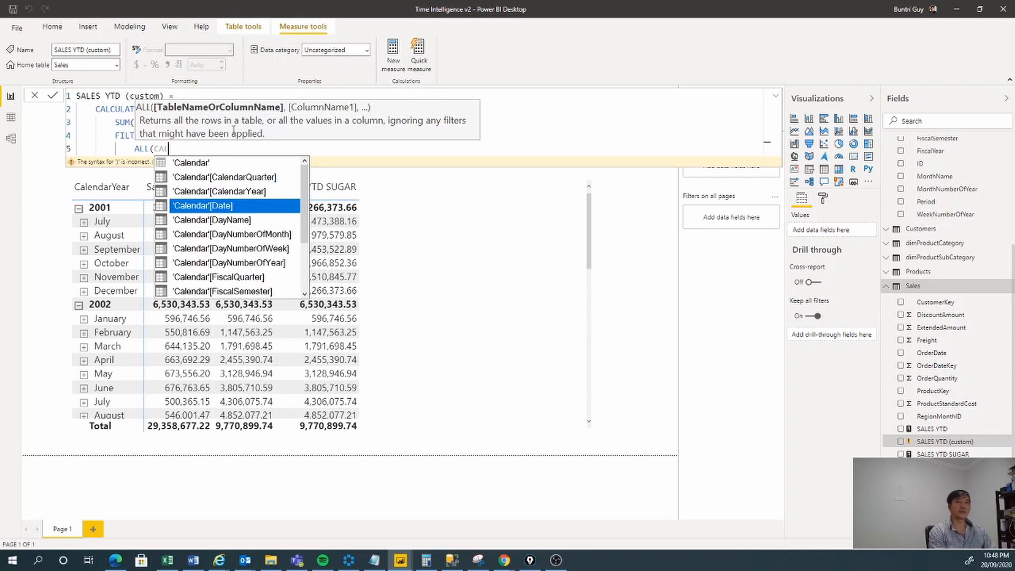
type("e")
key("Tab")
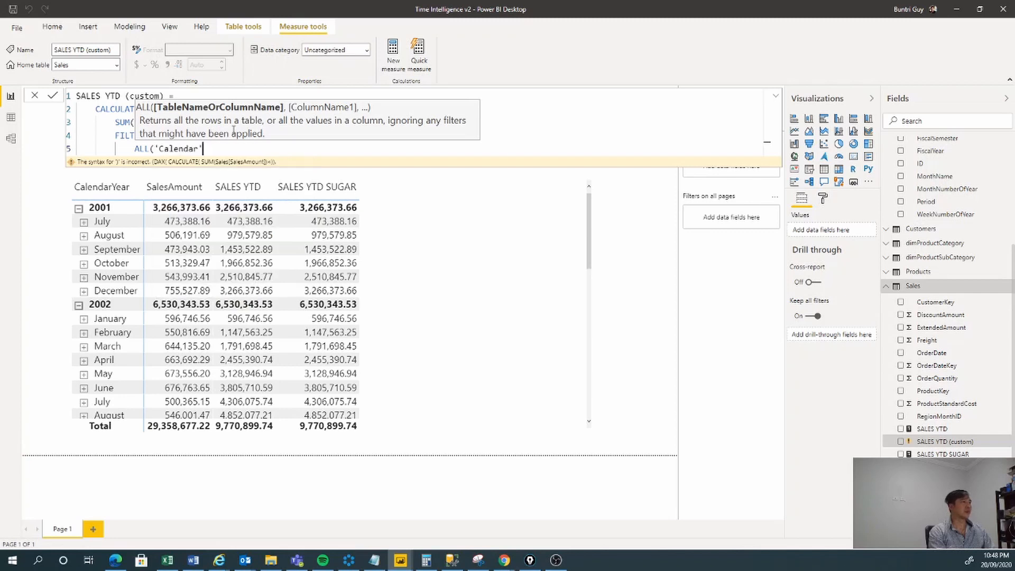
type(")")
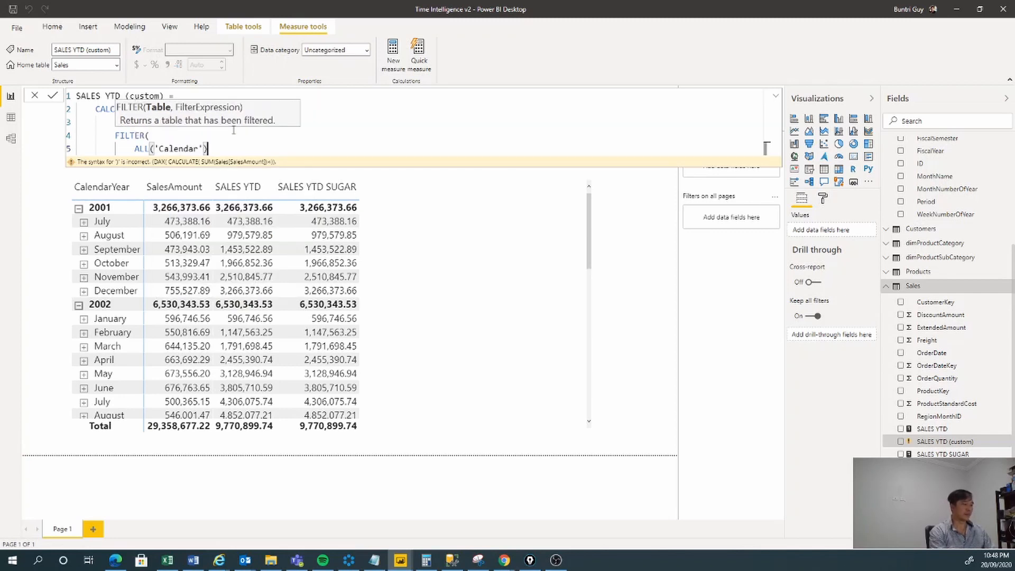
type(",")
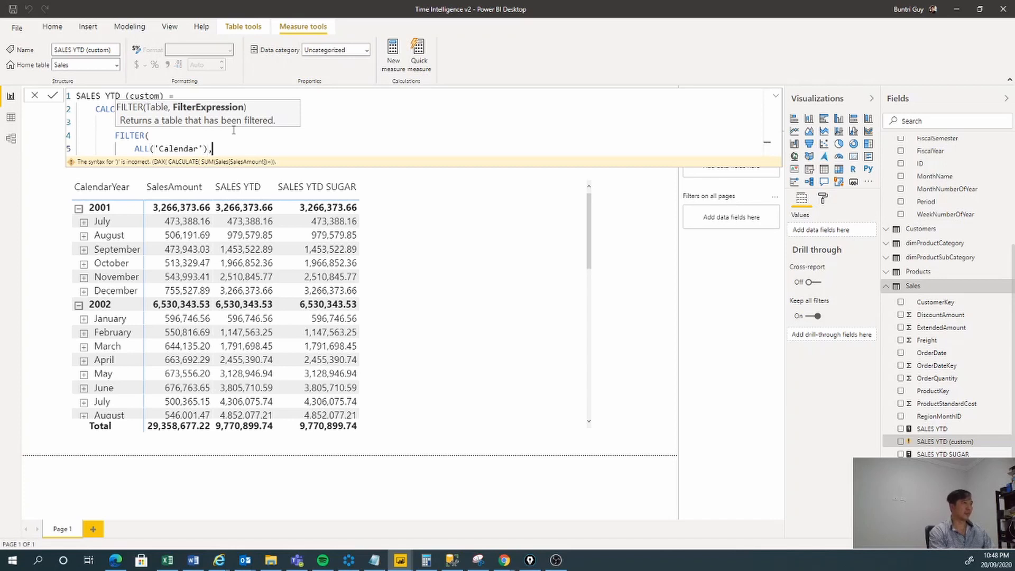
Start FILTER's condition on a new line with the column 'Calendar'[CalendarYear].
key("shift+Return")
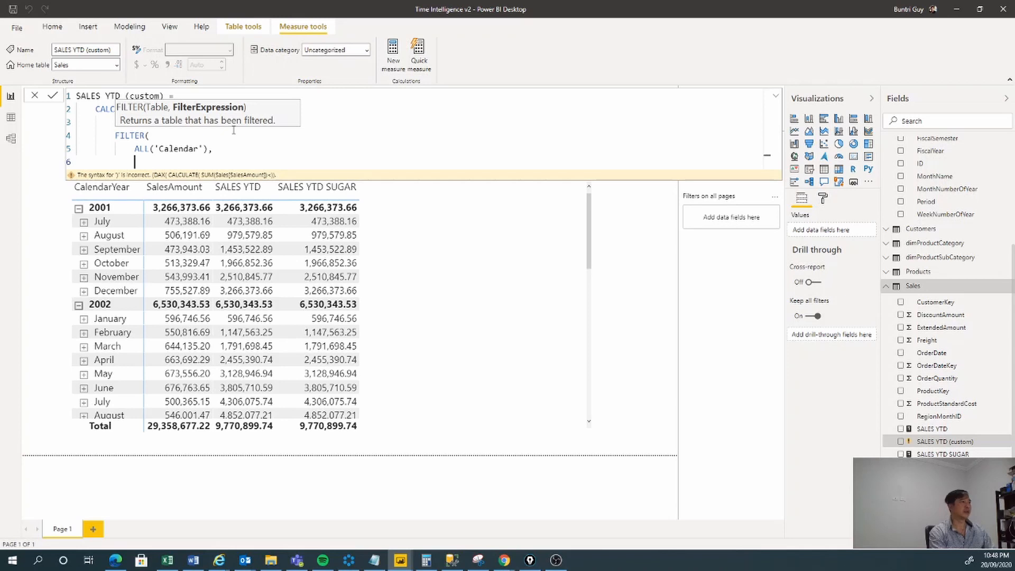
type("CALE")
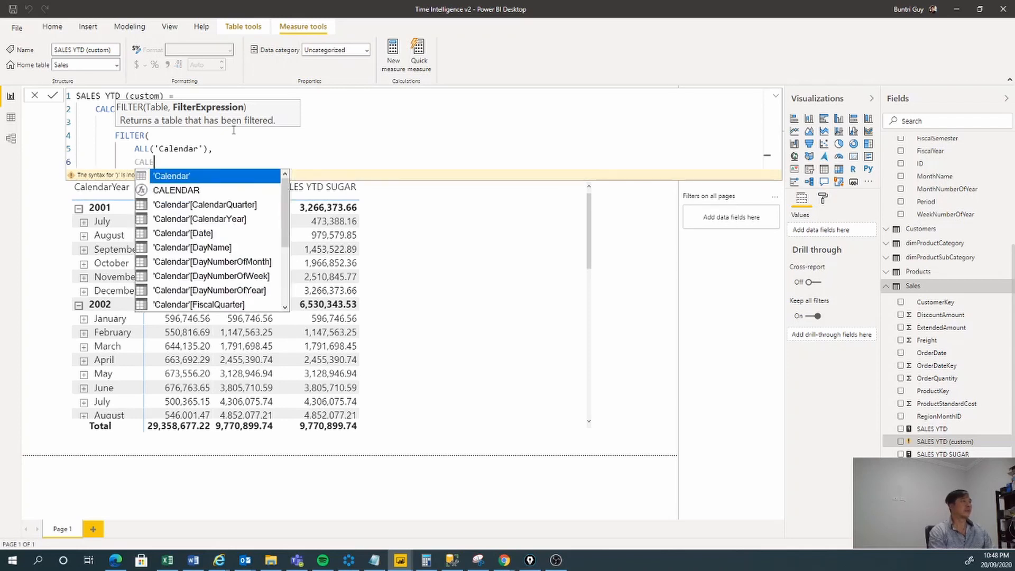
key("Down")
key("Down")
key("Down")
key("Down")
key("Down")
key("Down")
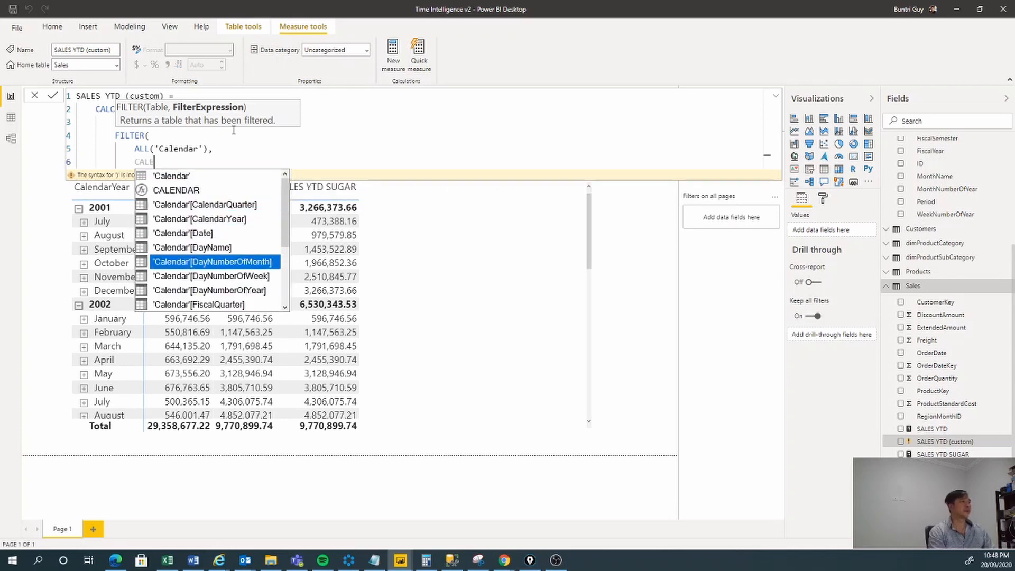
key("Up")
key("Up")
key("Up")
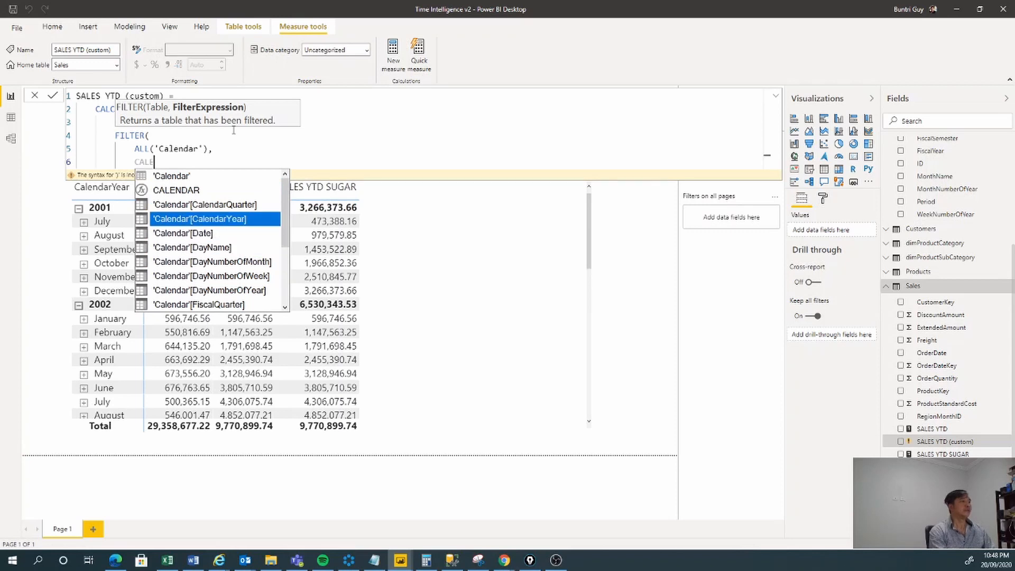
key("Tab")
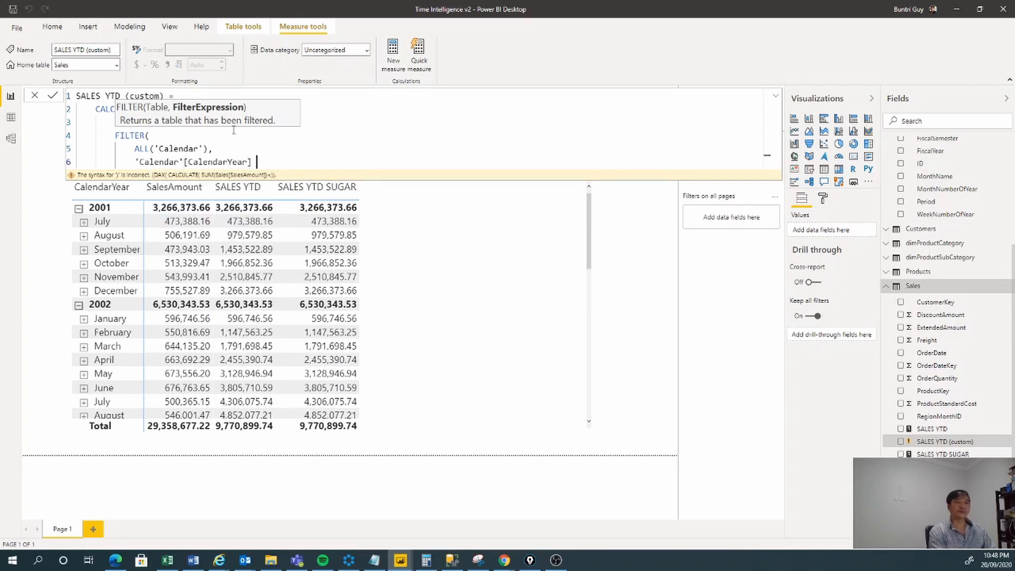
Complete the year condition by setting it equal to MAX('Calendar'[CalendarYear]).
type("= MA")
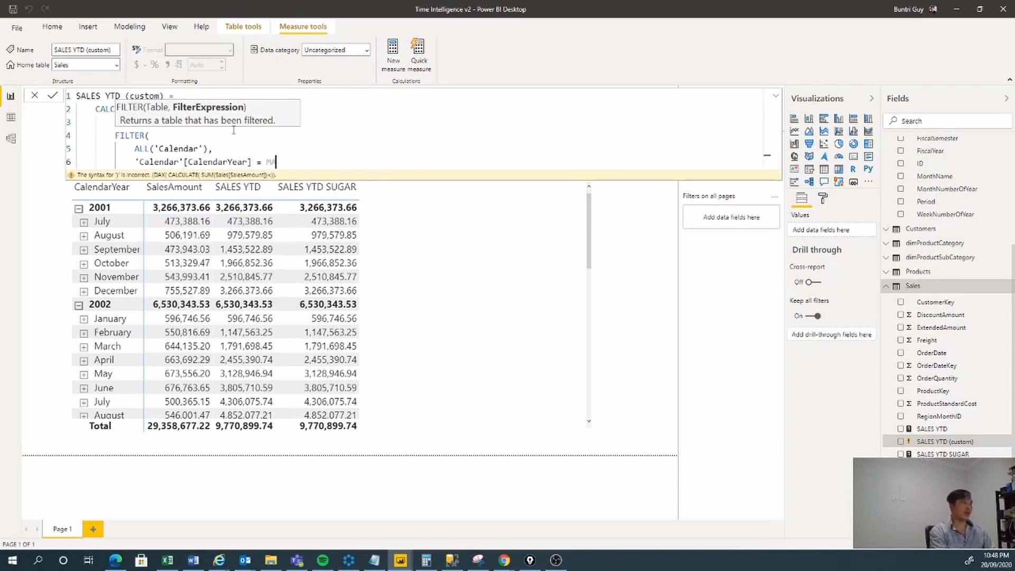
type("X(")
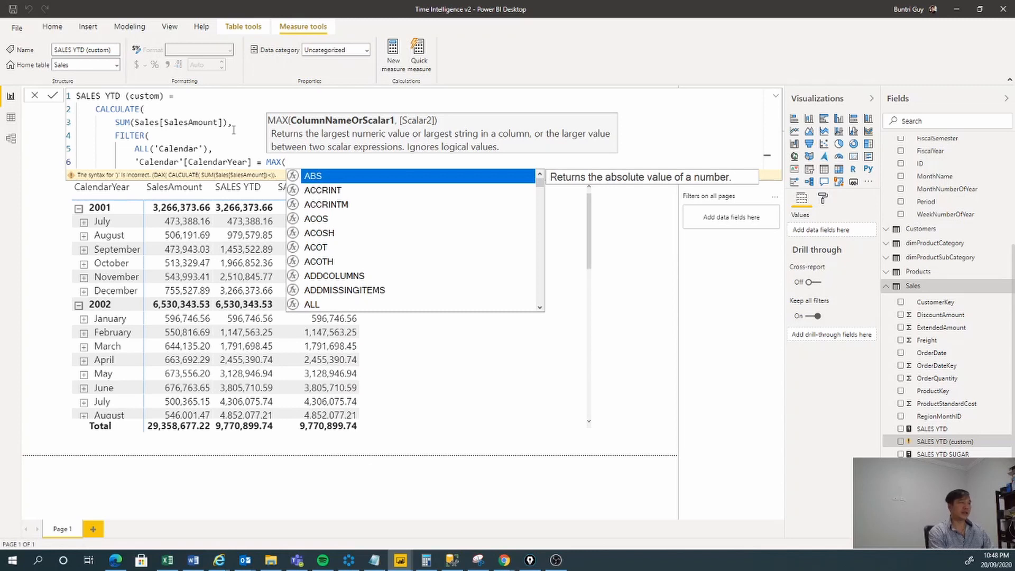
type("CALE")
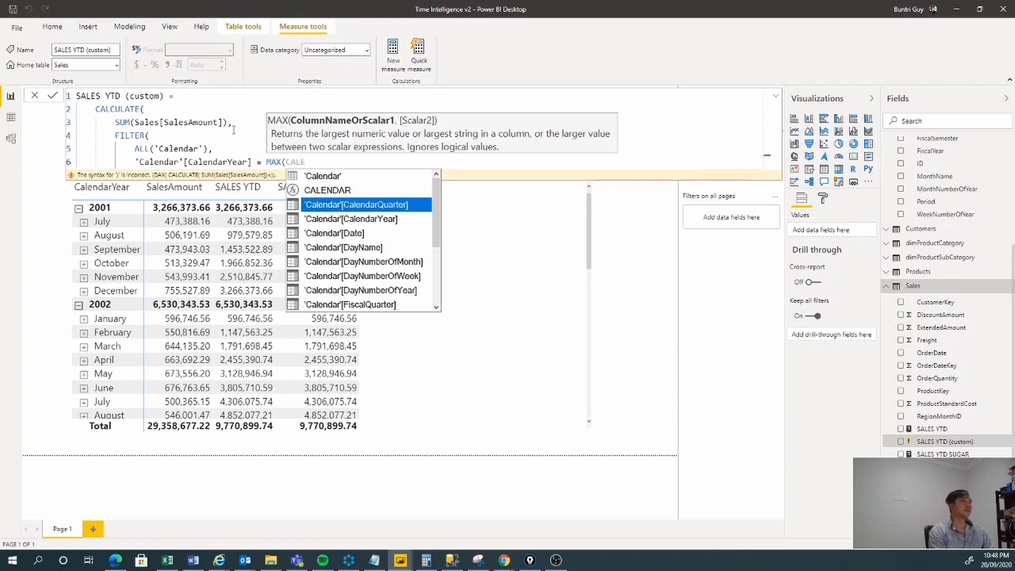
key("Down")
key("Tab")
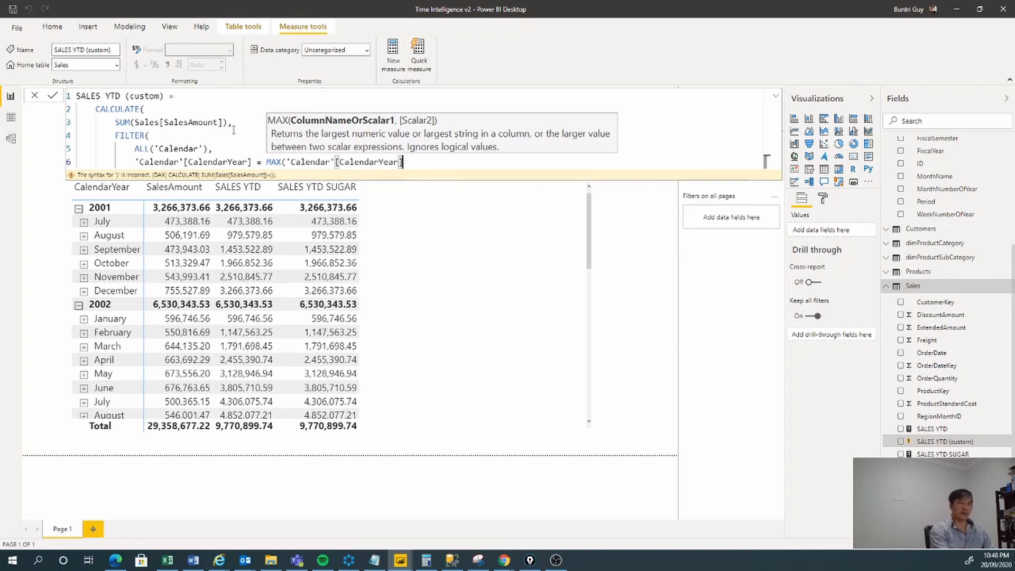
type(")")
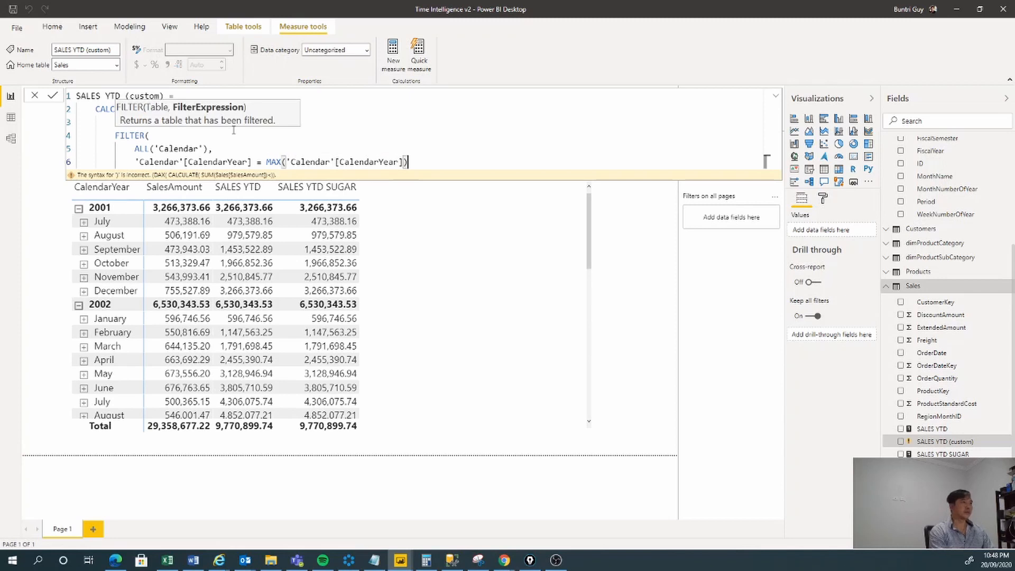
Begin a second condition on a new line, joined with &&, using the column 'Calendar'[Date].
key("shift+Return")
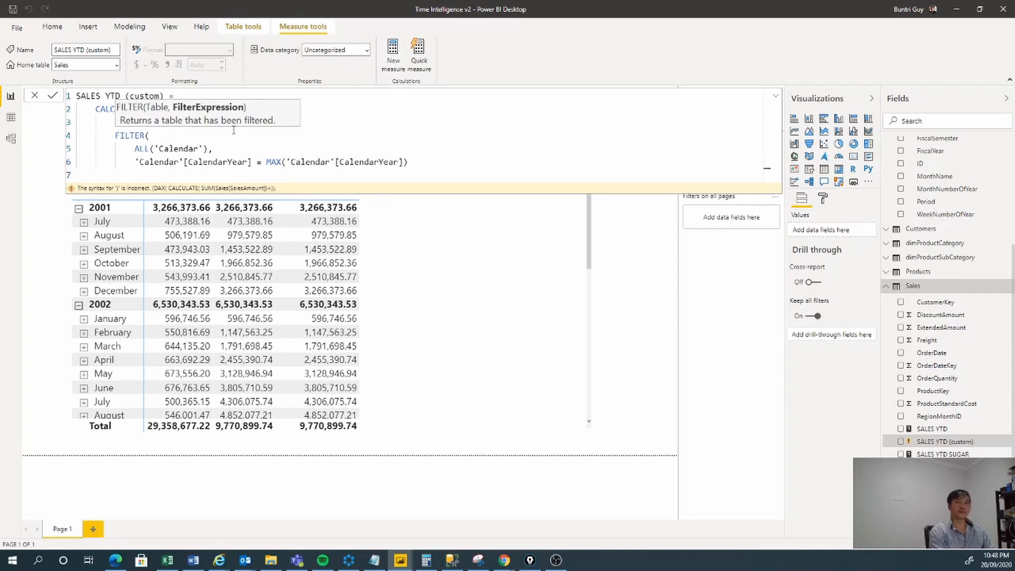
type(")")
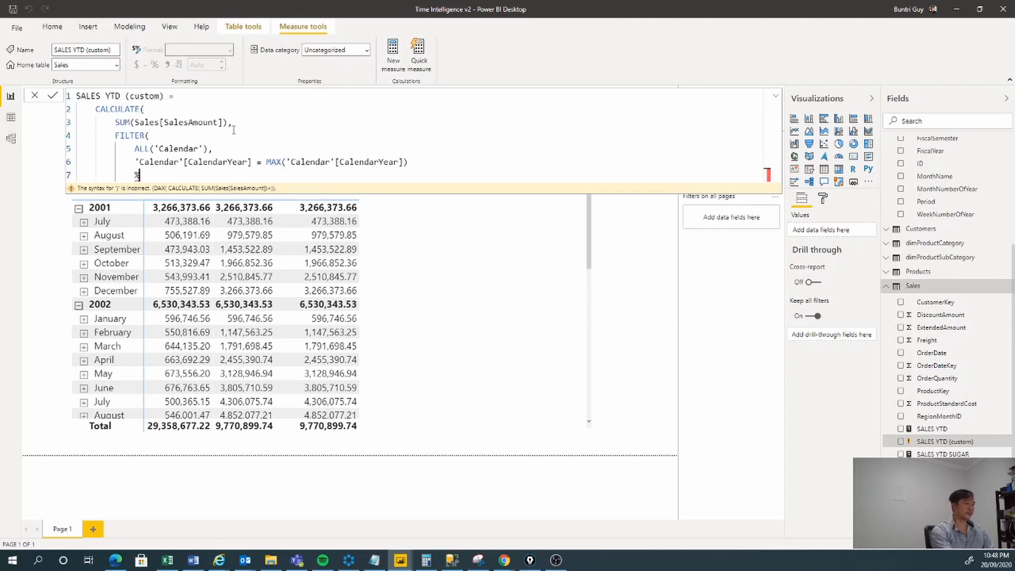
key("BackSpace")
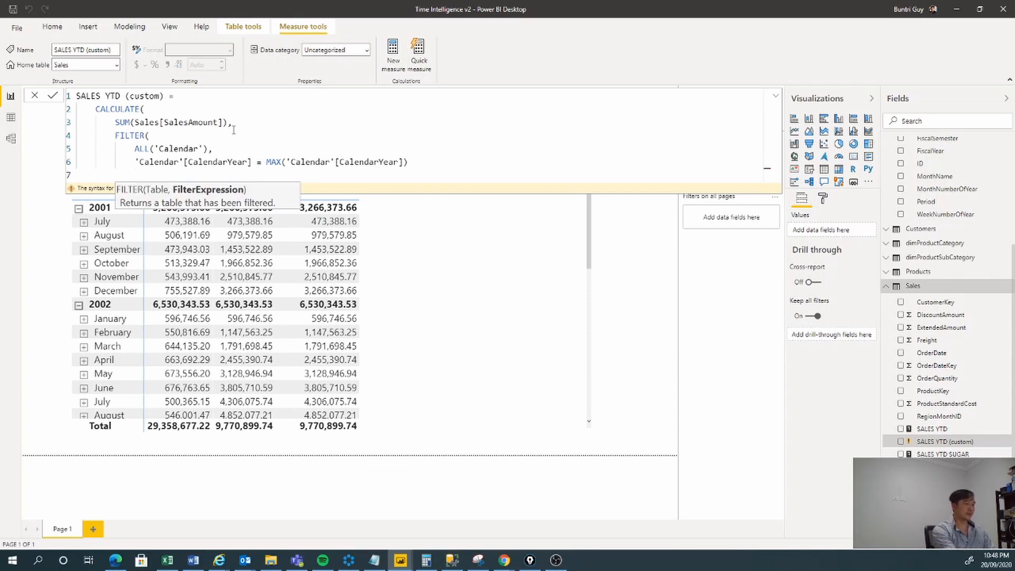
type("&&")
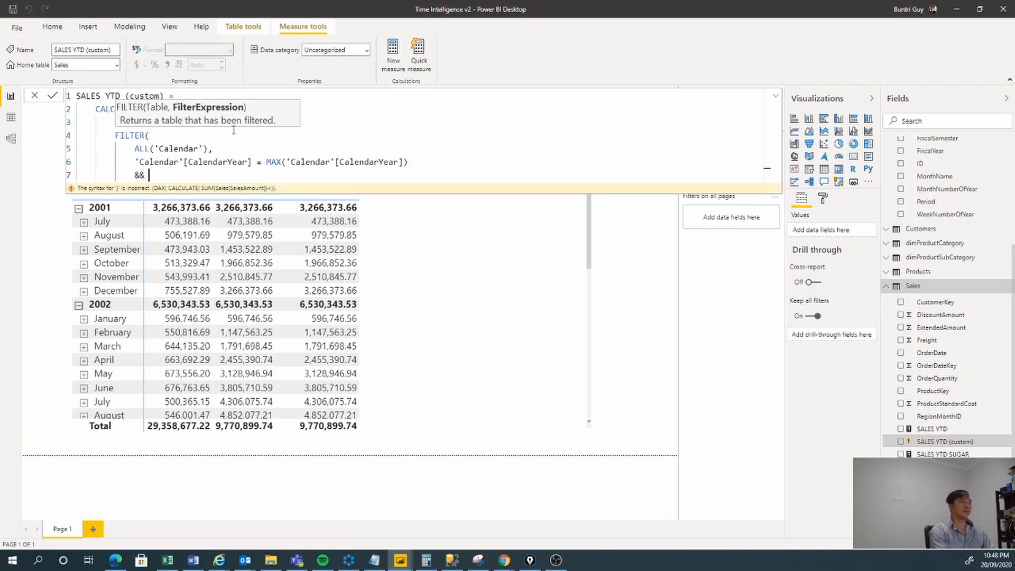
type(" CALE")
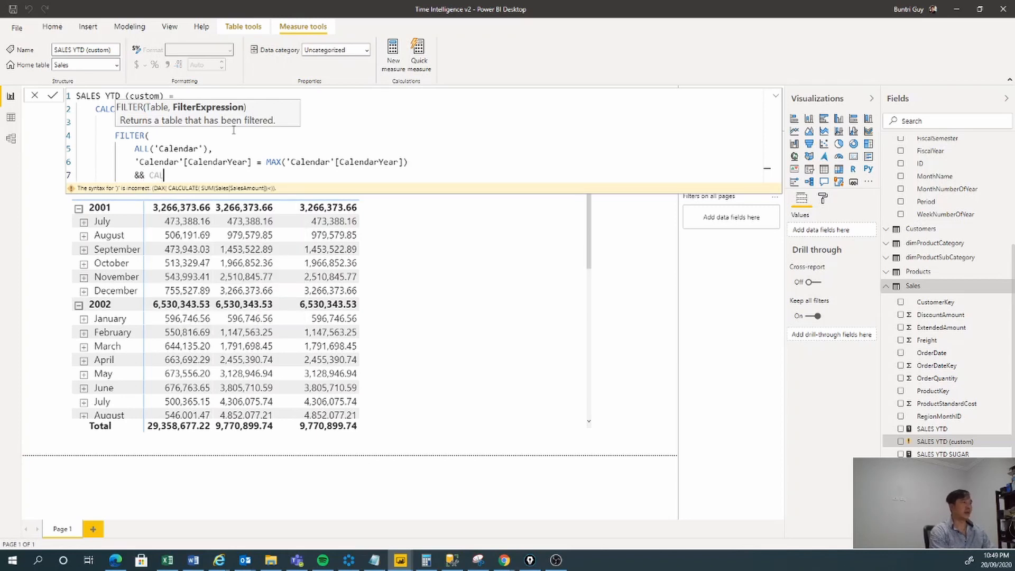
key("Down")
key("Down")
key("Down")
key("Down")
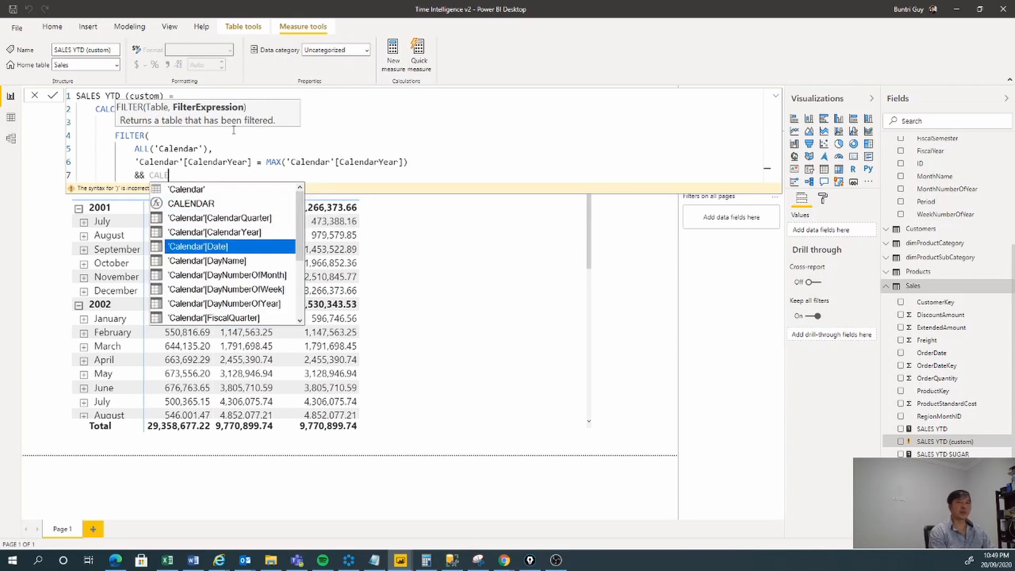
key("Tab")
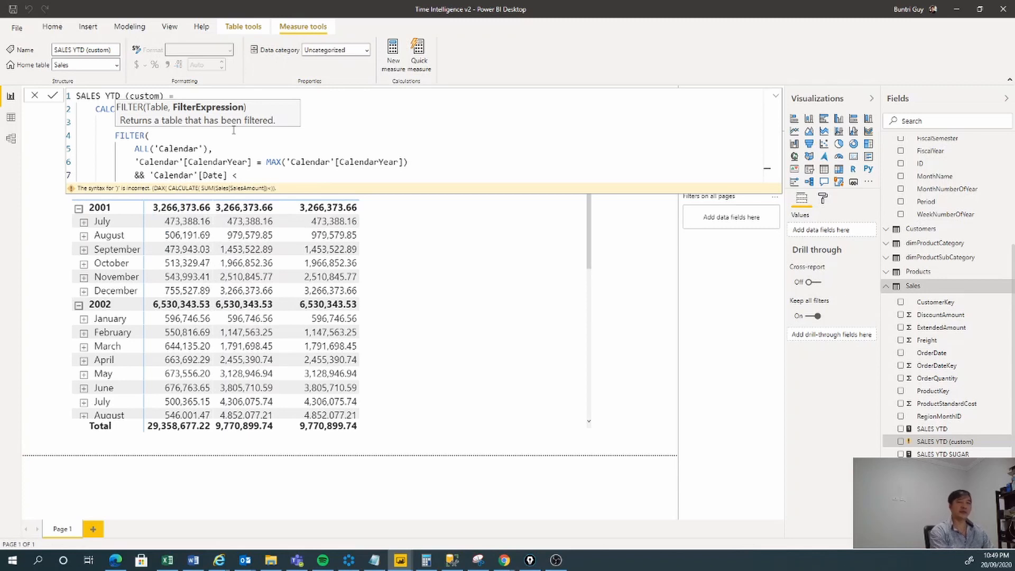
Complete the date condition with <= MAX('Calendar'[Date]).
type("<= MAX(")
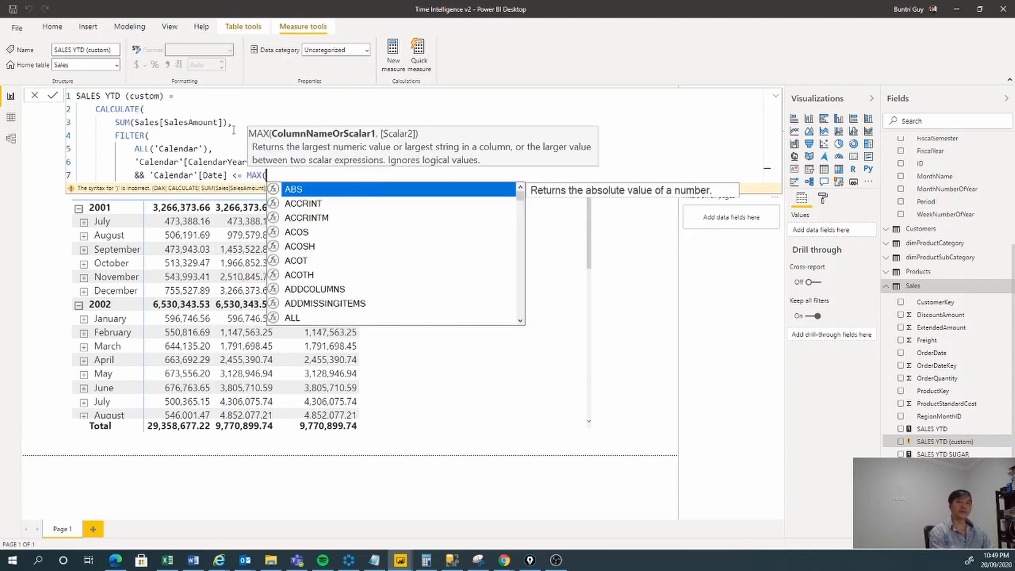
type("CALE")
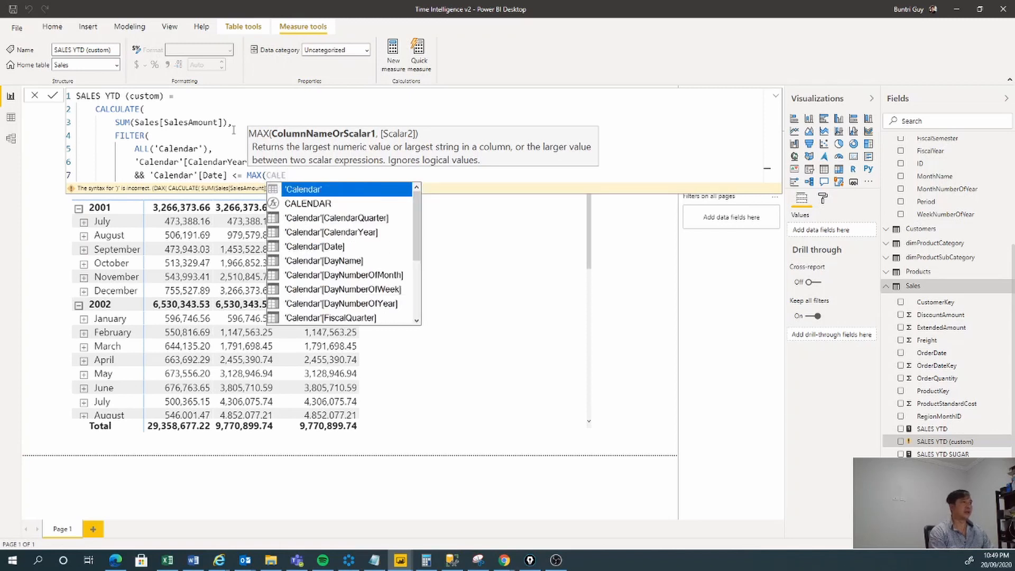
key("Down")
key("Down")
key("Down")
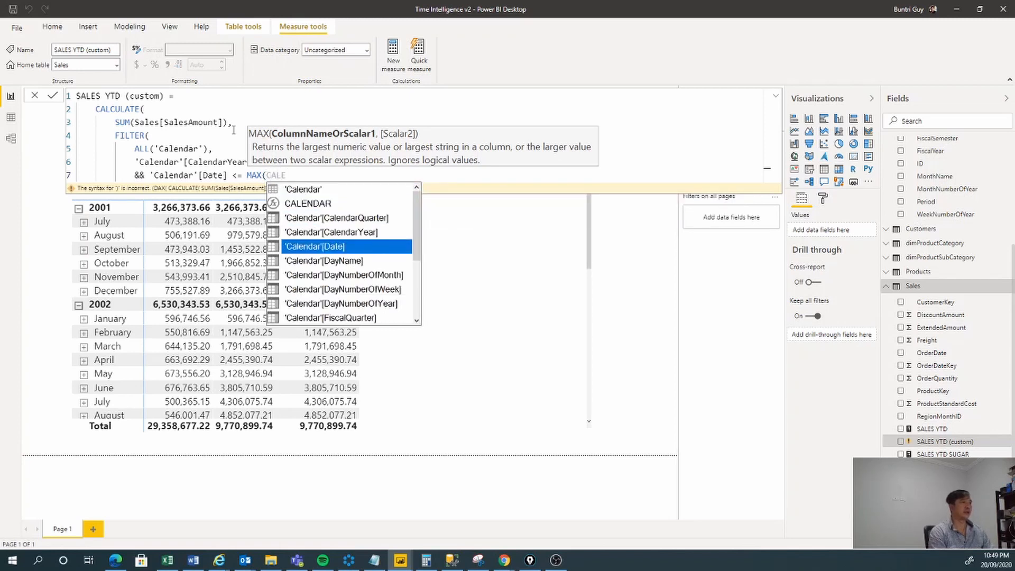
key("Tab")
type(")")
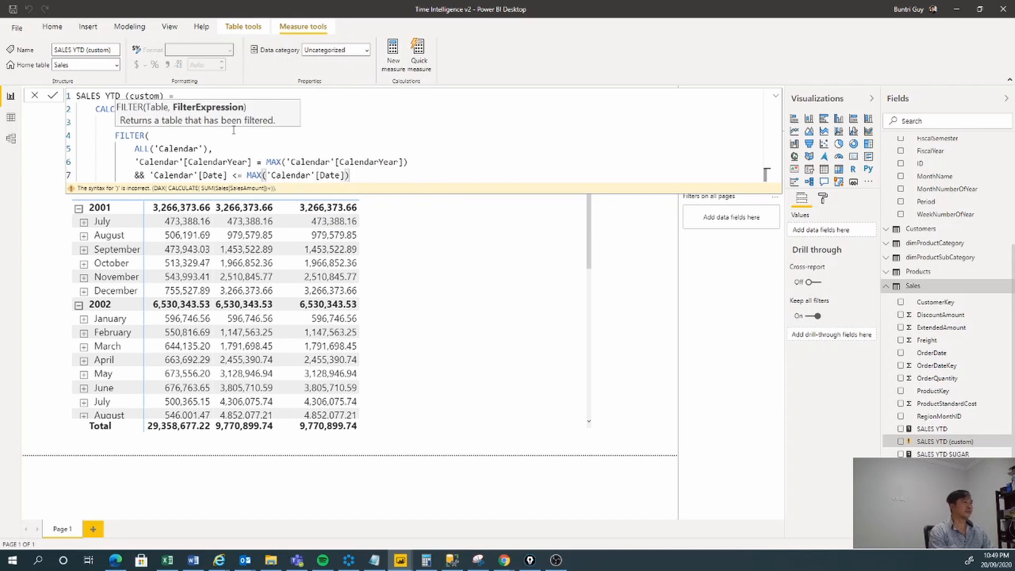
Close FILTER and CALCULATE with parentheses on separate lines, then commit the measure and select the sales matrix.
key("Return")
type(")")
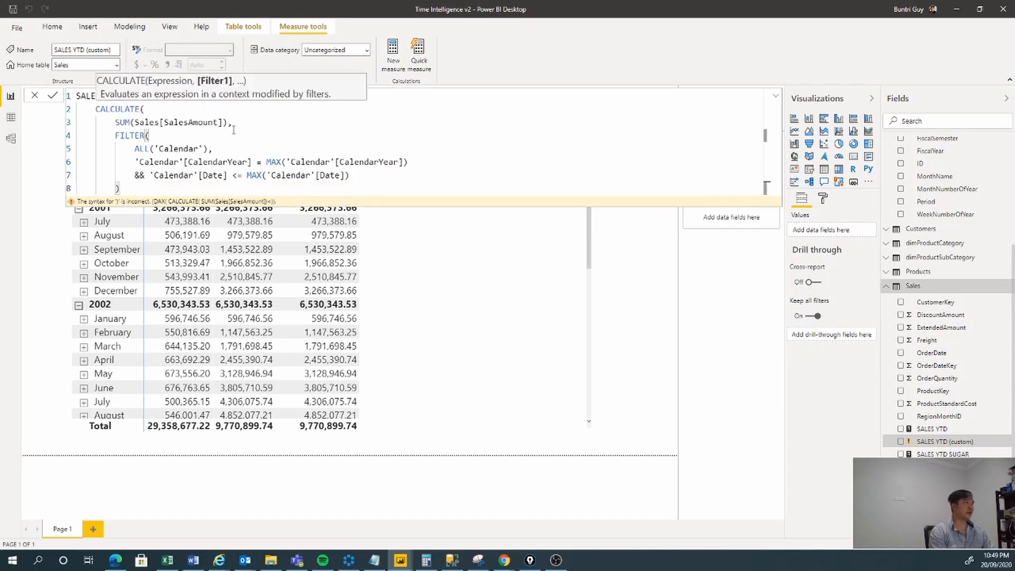
key("Return")
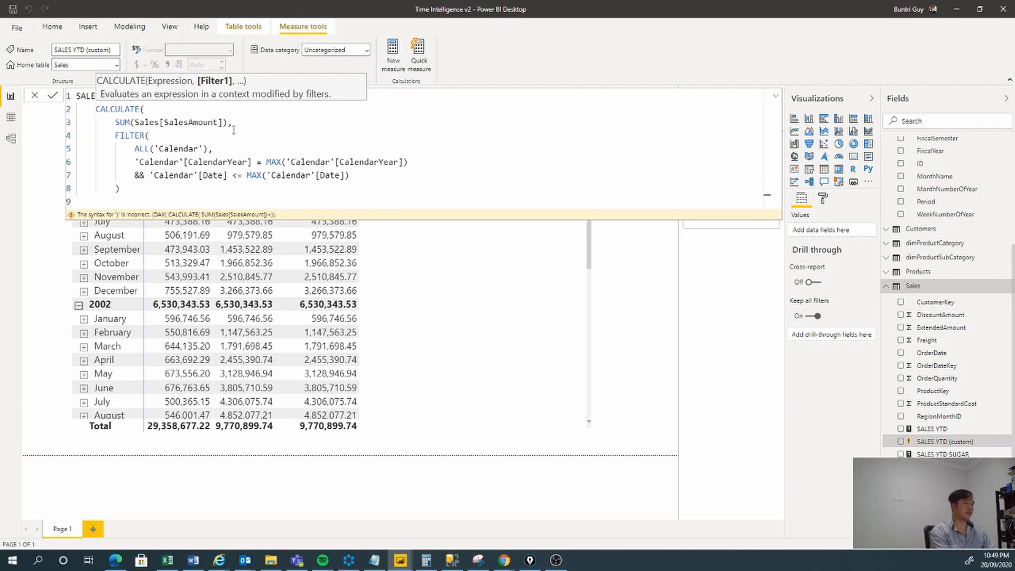
type(")")
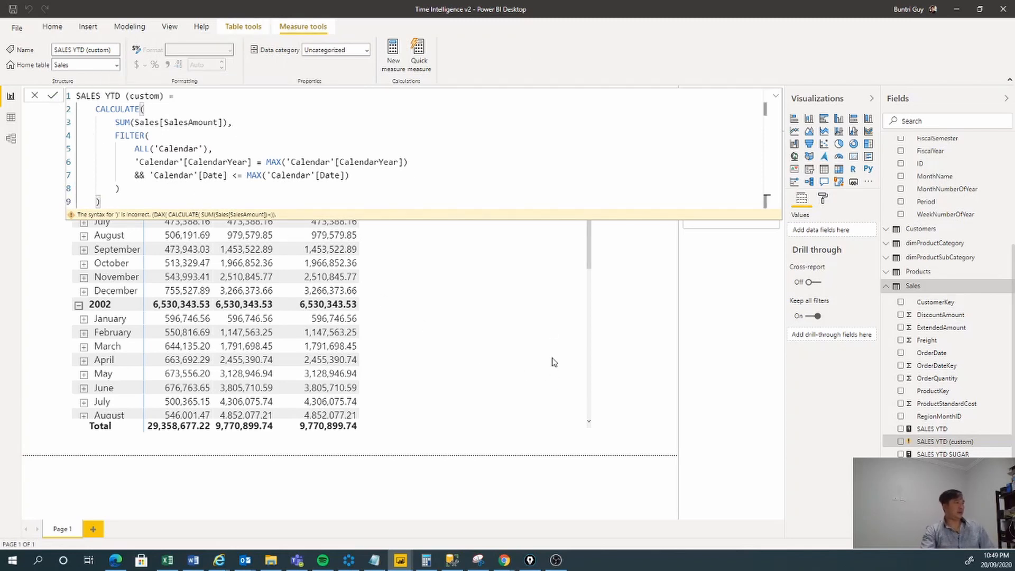
left_click(548, 332)
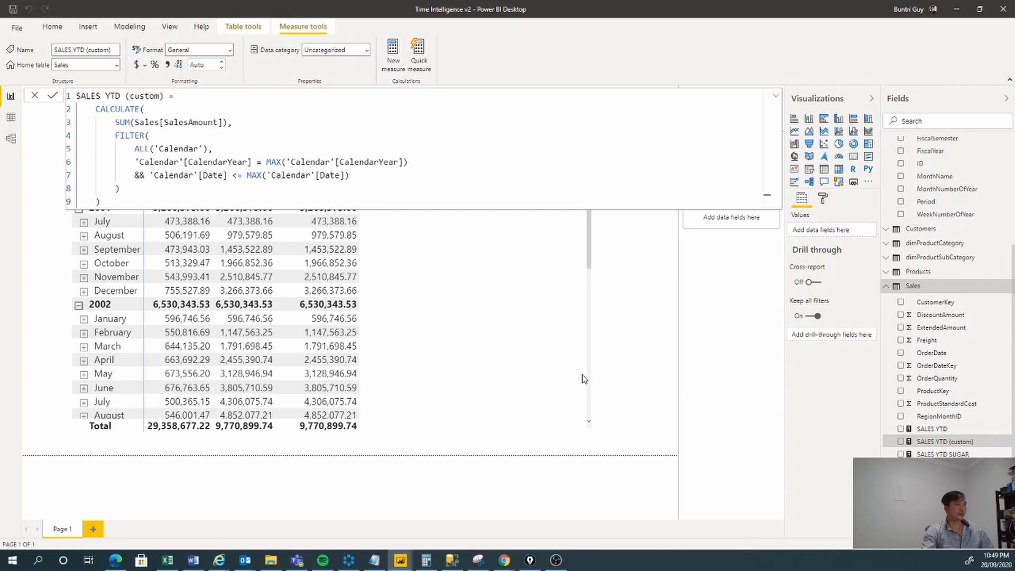
left_click(546, 379)
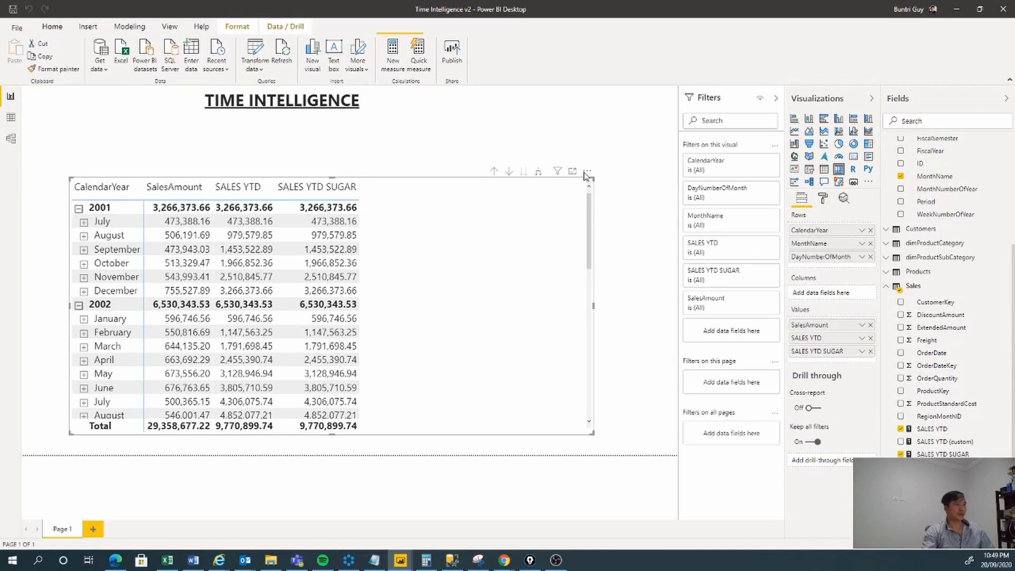
Shorten the sales matrix by lowering its upper edge, and add the SALES YTD (custom) measure to it.
left_click_drag(584, 175, 591, 290)
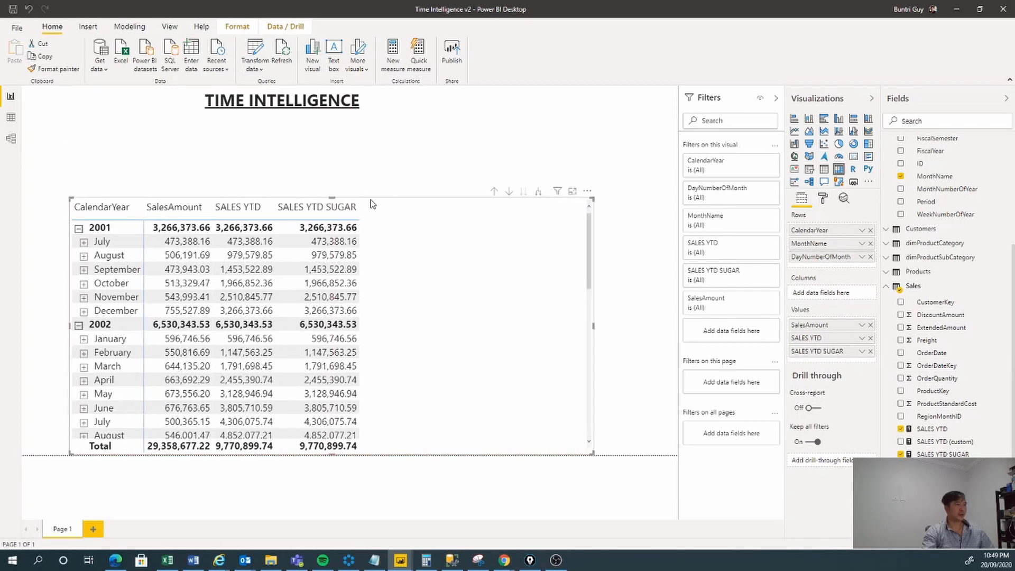
left_click_drag(332, 198, 329, 226)
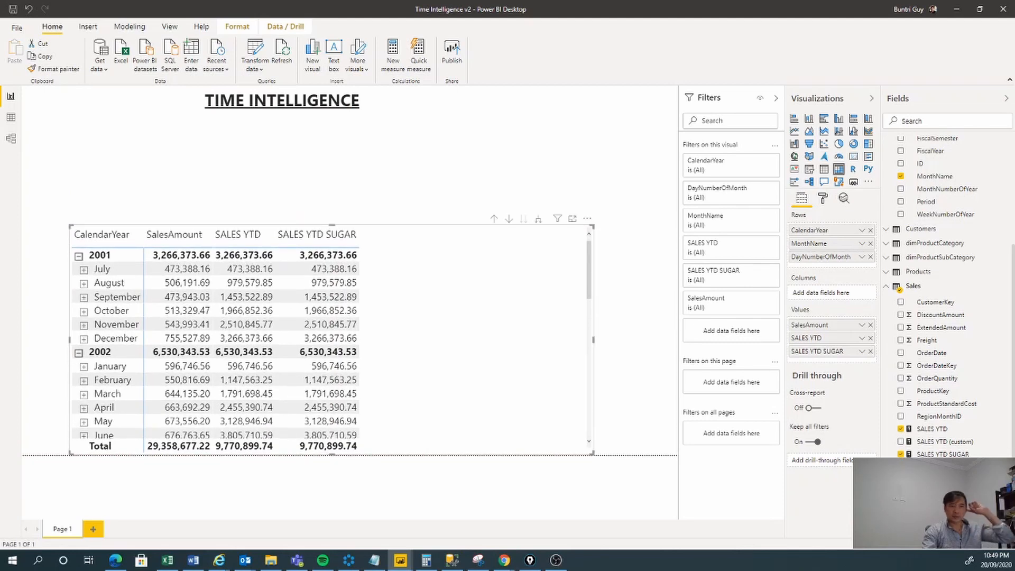
left_click(901, 442)
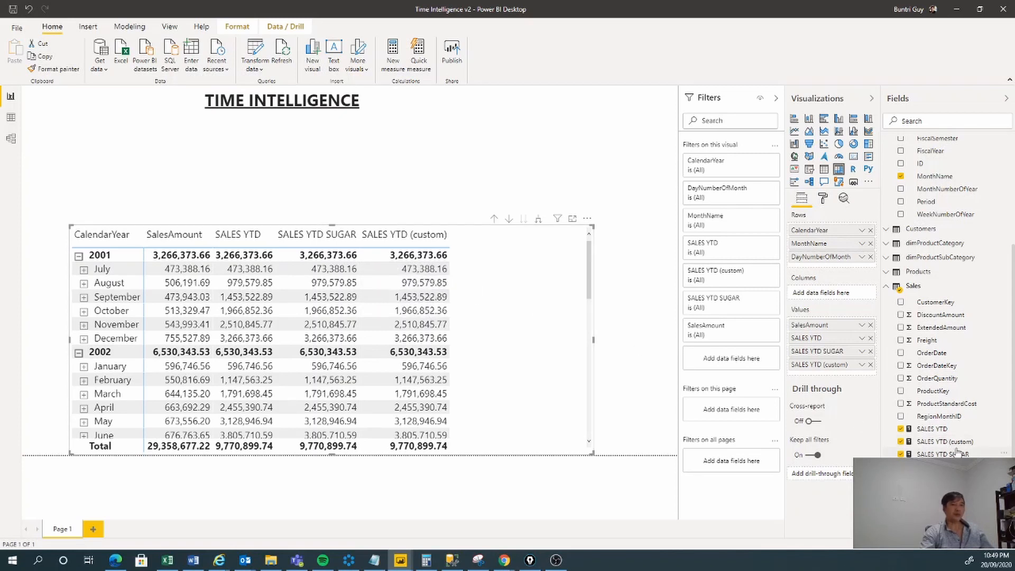
Open the SALES YTD (custom) formula and append the comment //2001 to the CalendarYear condition.
left_click(906, 441)
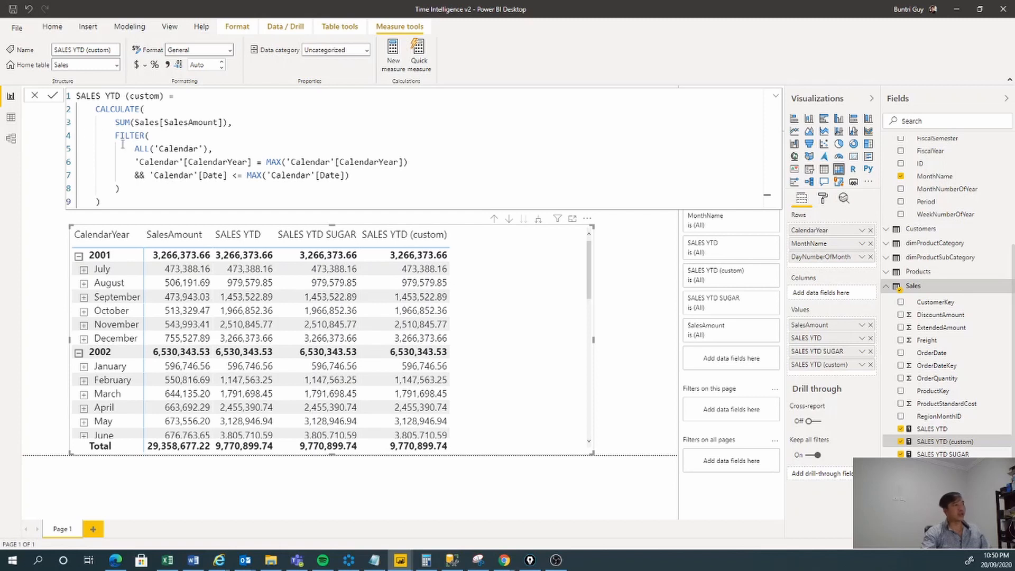
left_click_drag(133, 148, 155, 149)
left_click(228, 150, "shift")
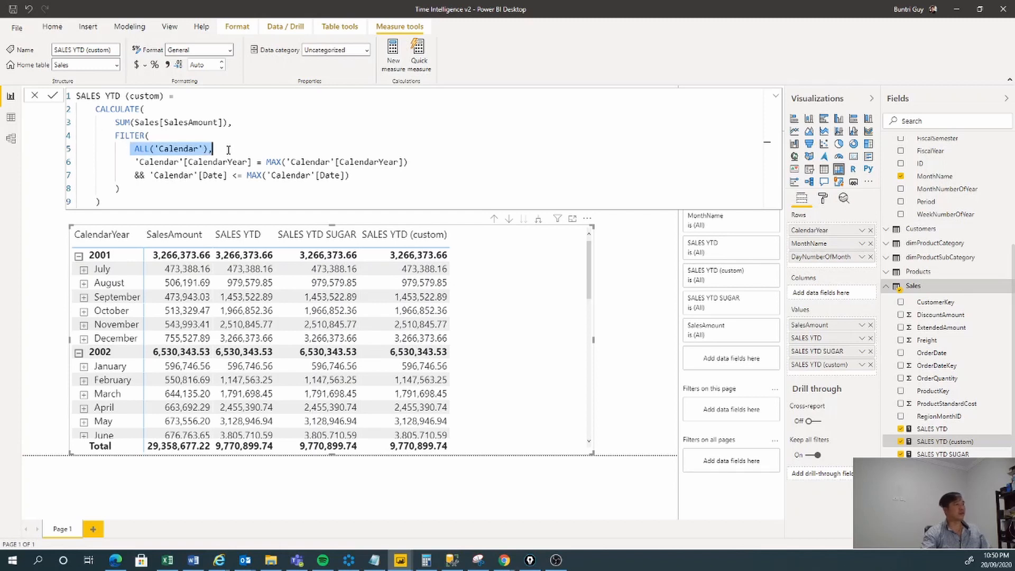
left_click(135, 162)
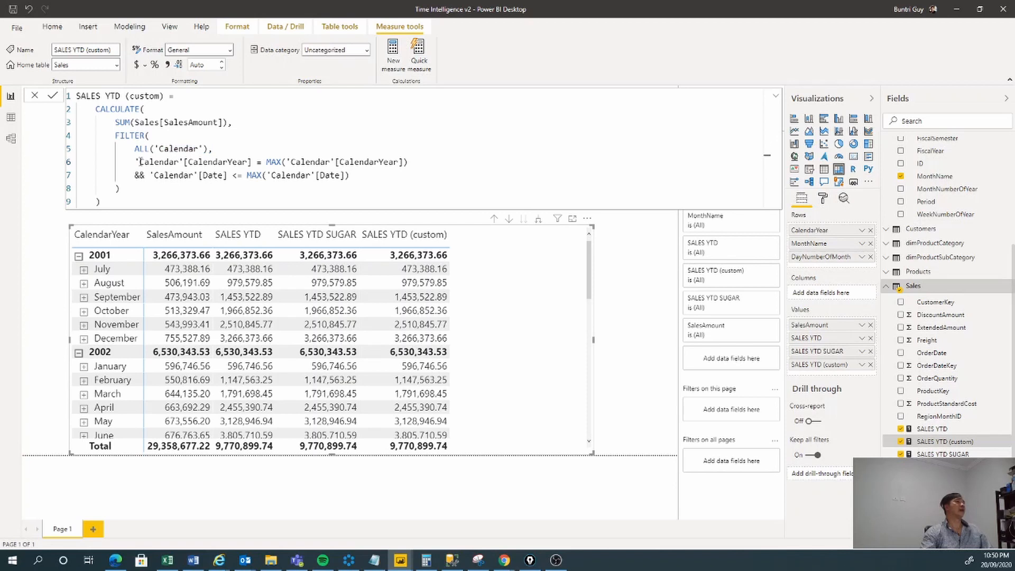
left_click(431, 164)
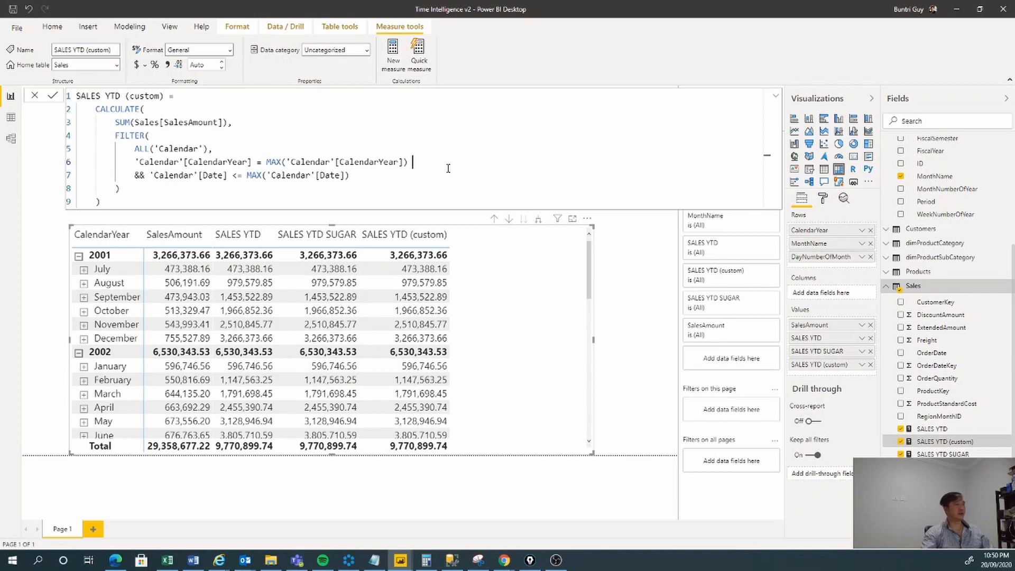
type("//200")
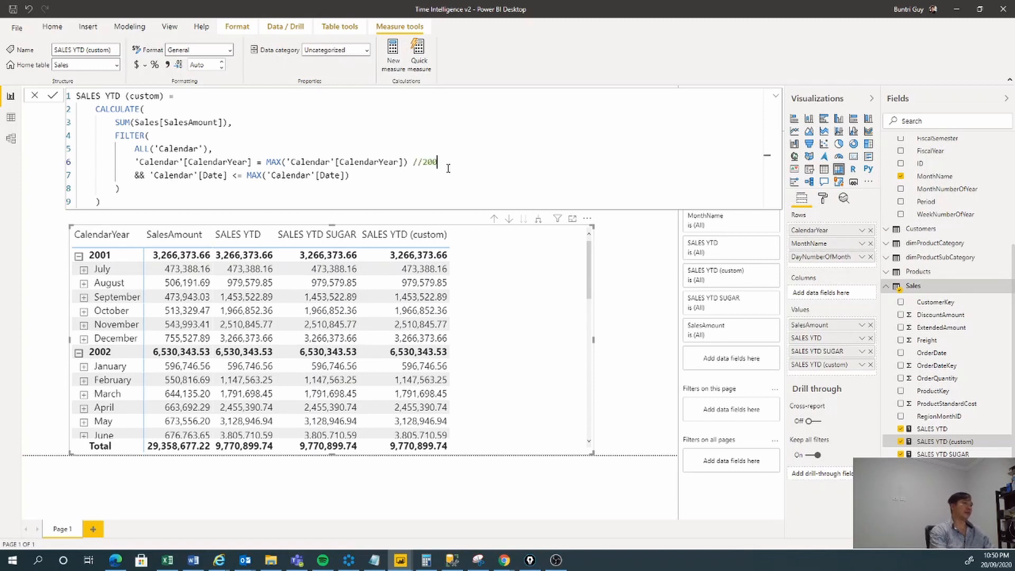
type("1")
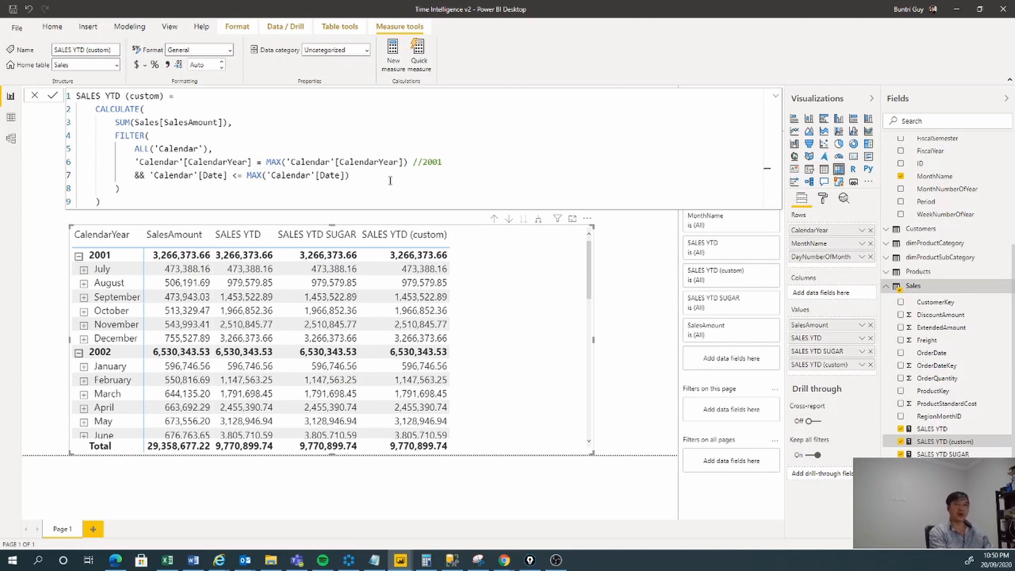
Append the comment // 31/12/2001 to the date condition and commit the SALES YTD (custom) measure.
type("21")
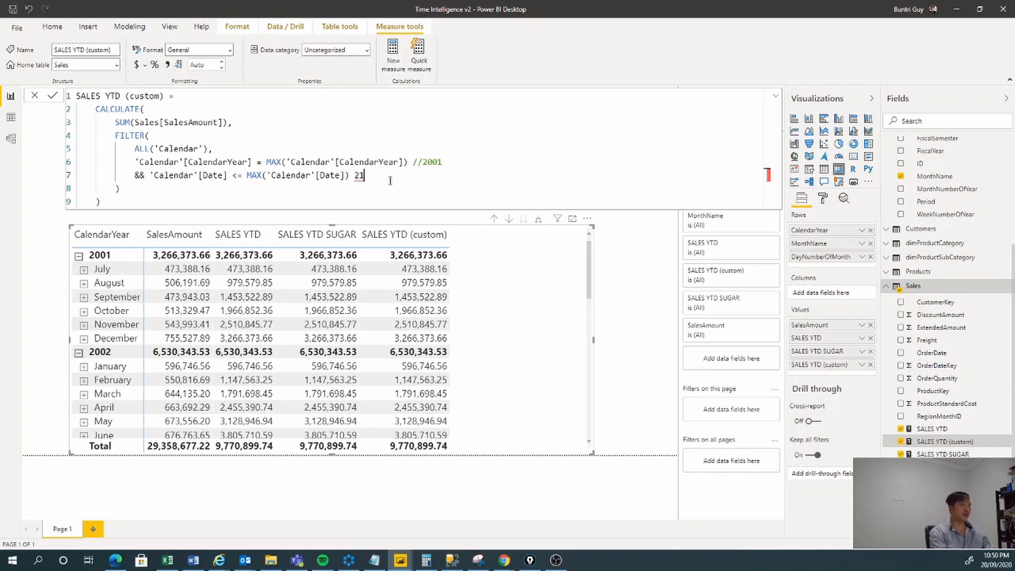
key("BackSpace")
type("31/12/20201")
key("Left")
key("Left")
key("Left")
key("Left")
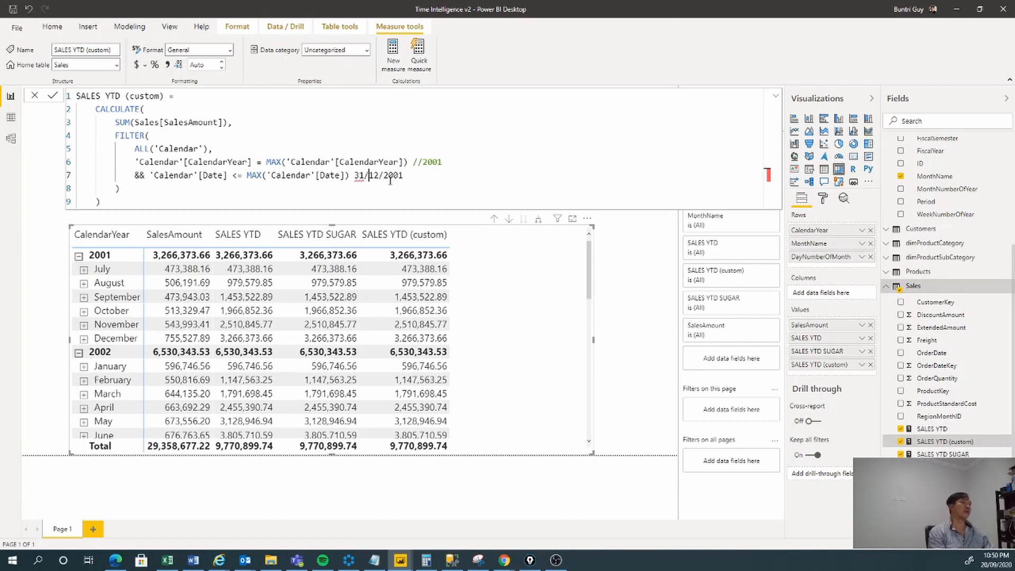
key("Left")
type("//")
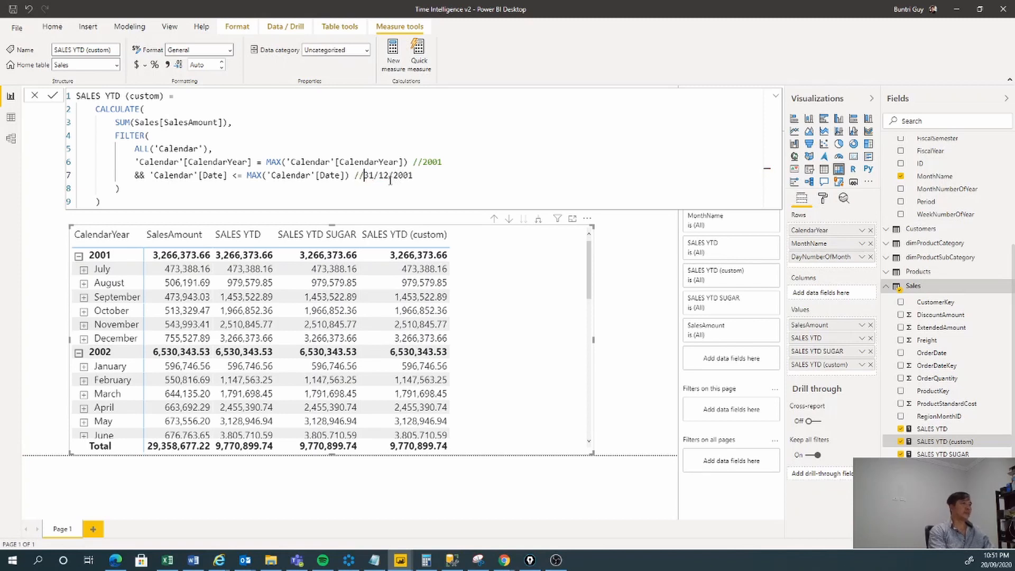
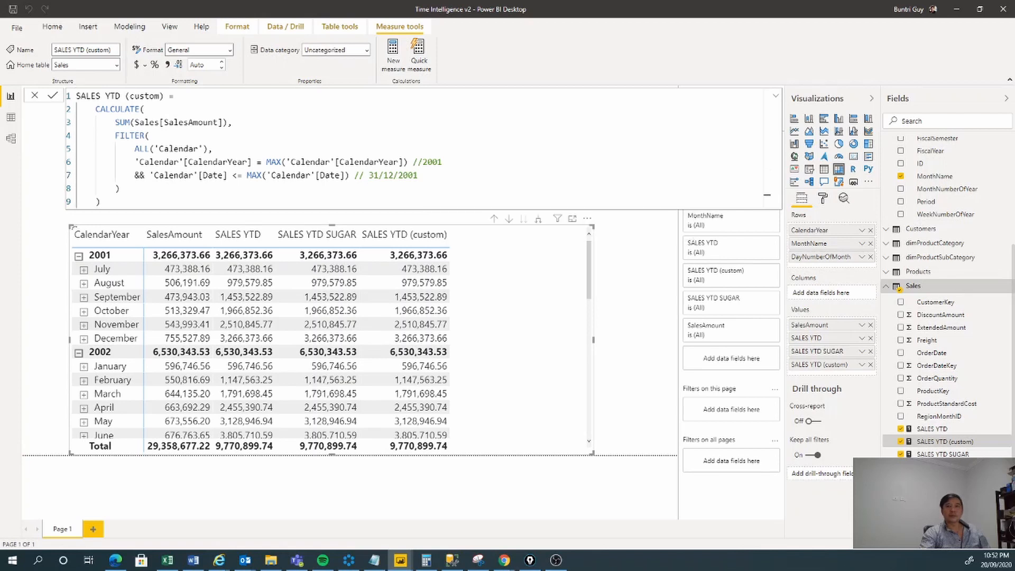
left_click(953, 445)
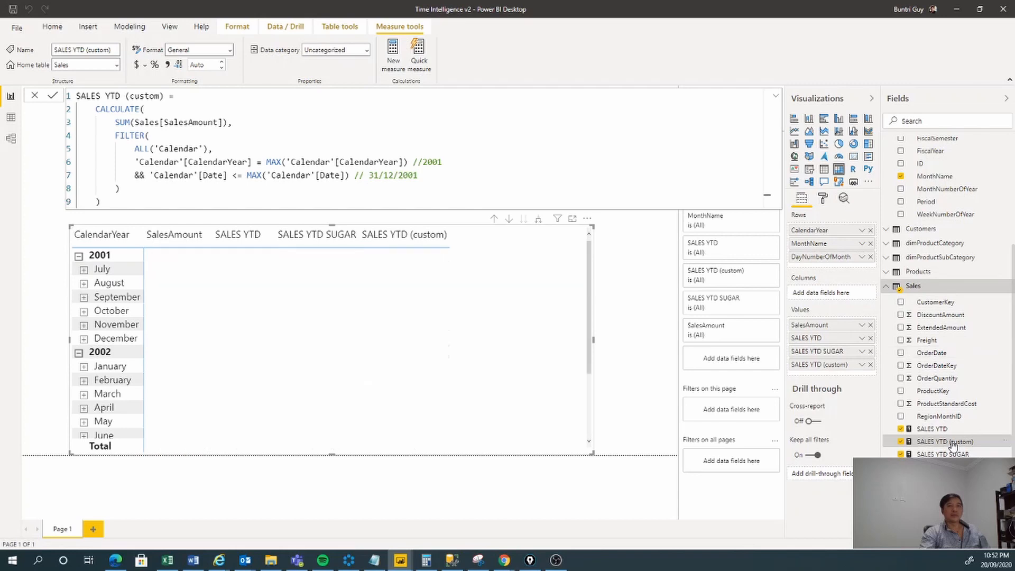
Create a new measure in the Sales table named SALES YTD (custom 2), and start a new line after the equals sign.
right_click(918, 293)
left_click(920, 304)
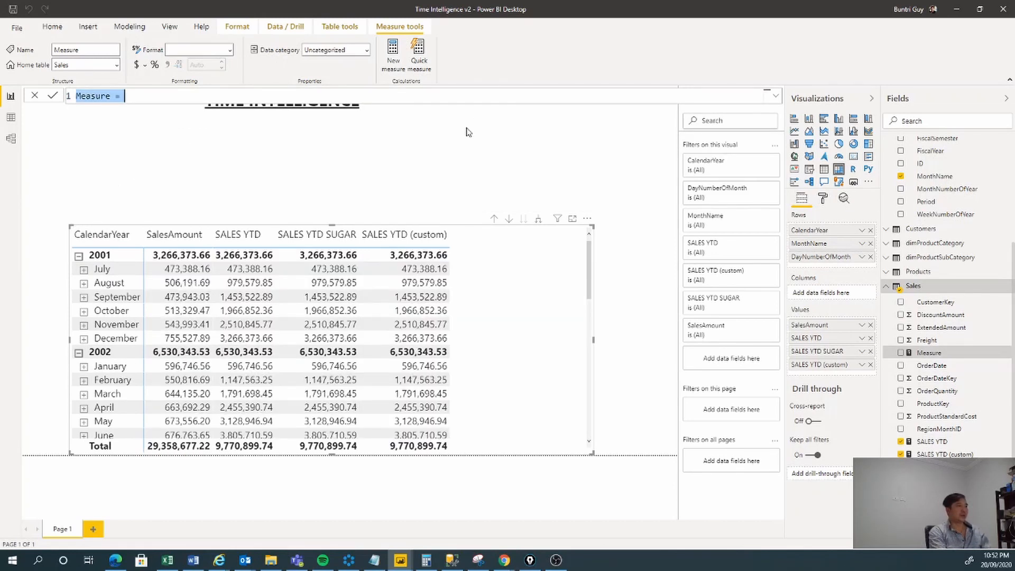
type("SALES ")
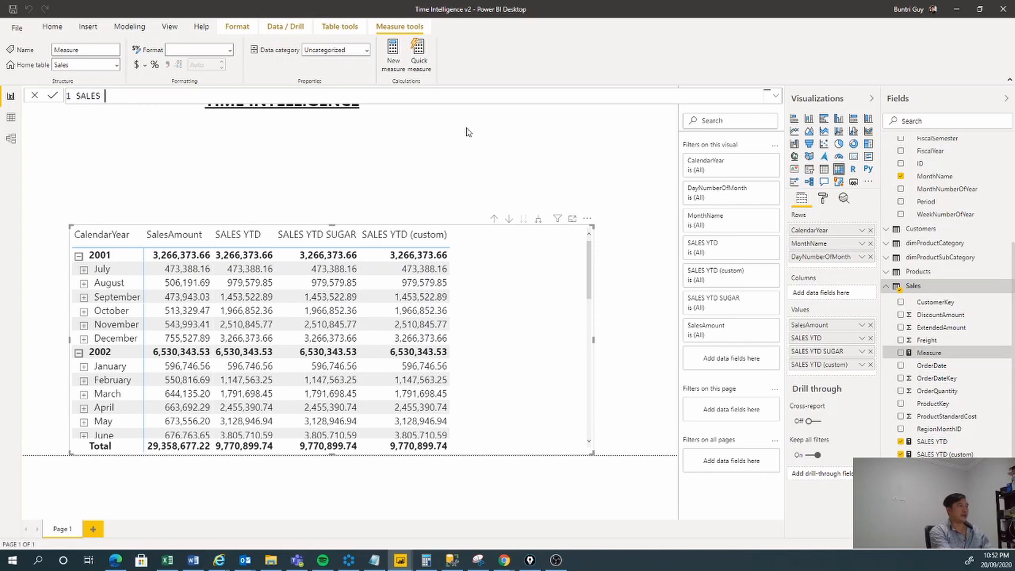
type("YTD ")
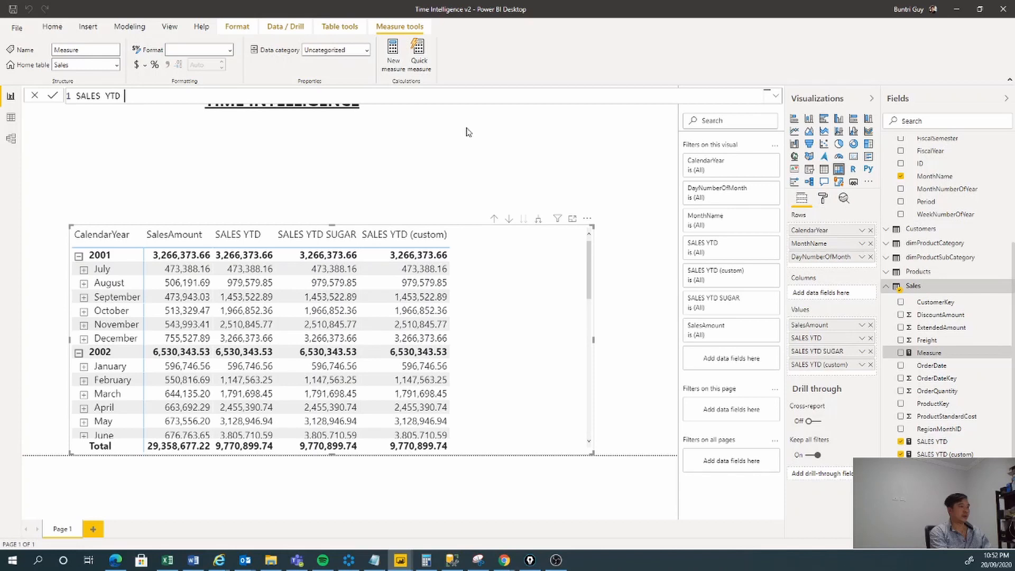
type("(custom 2) ")
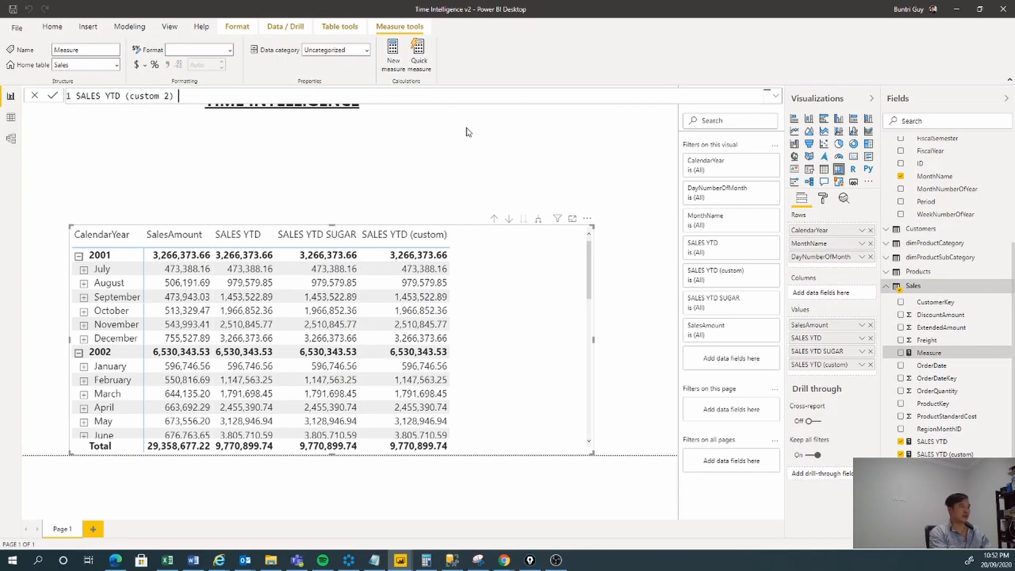
type("=")
key("shift+Return")
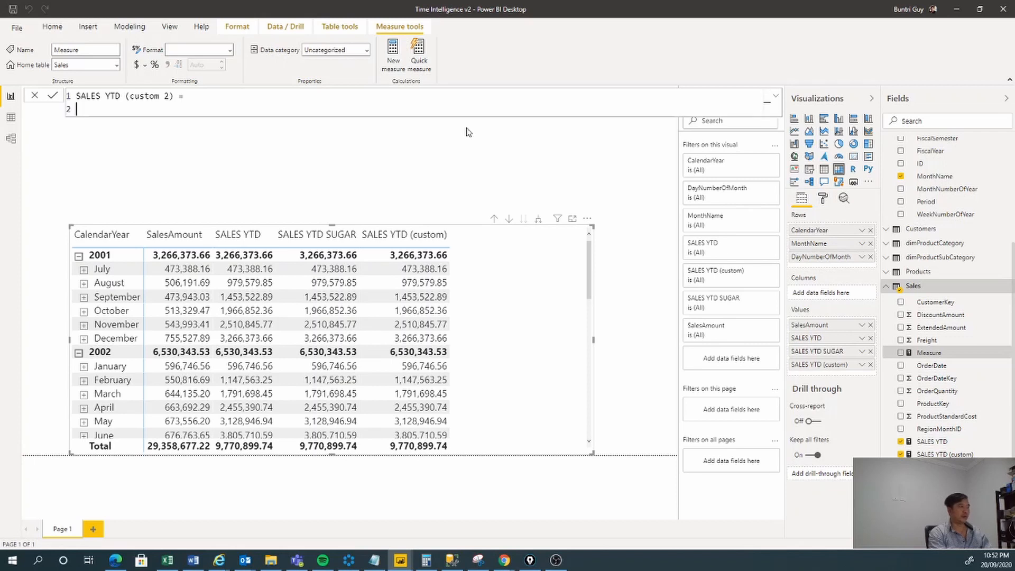
Enter CALENDAR( on the indented second line and insert an empty, unindented line above it.
key("Tab")
type("CALENDAR(")
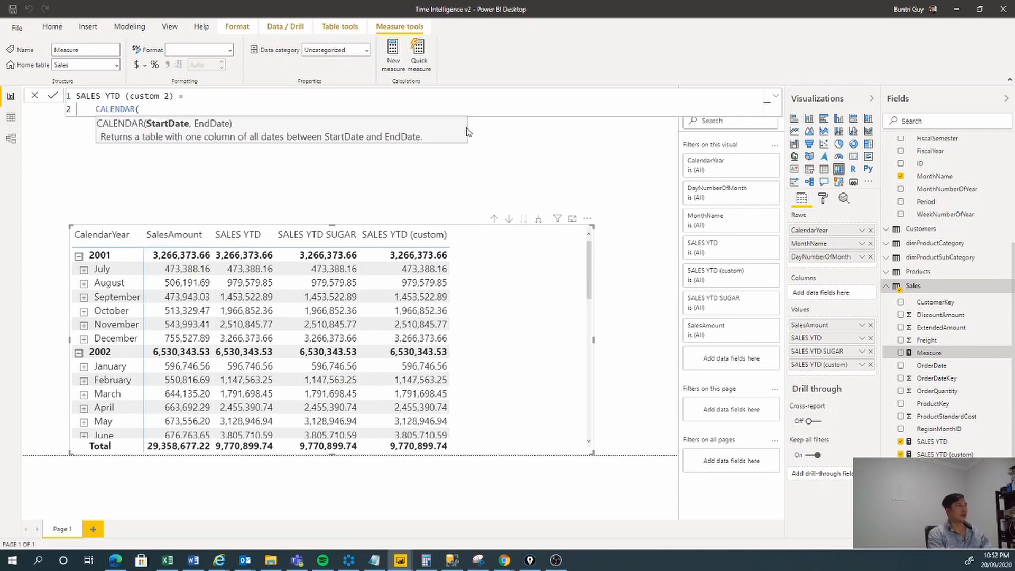
key("Escape")
key("Left")
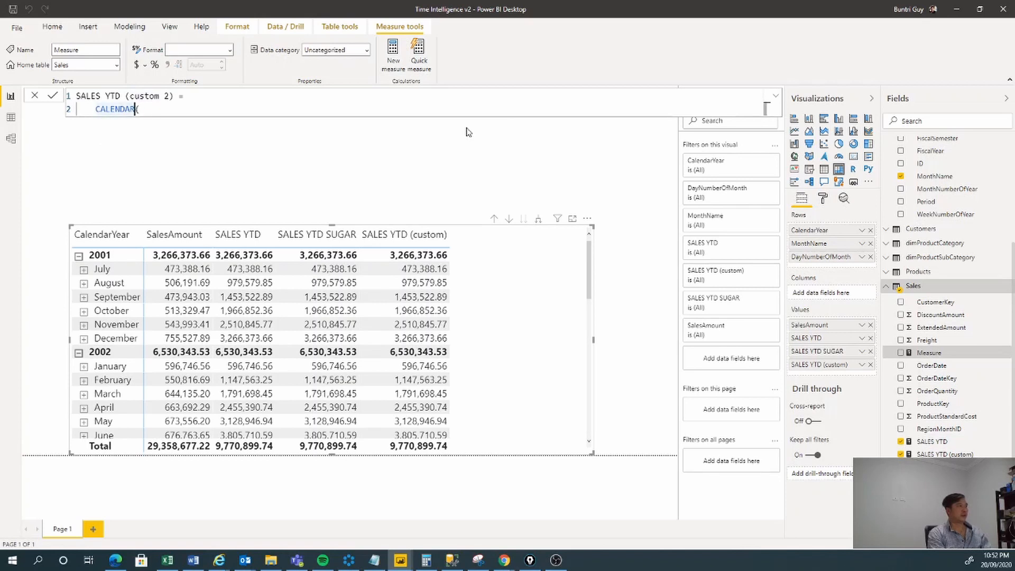
key("Left")
key("Left")
key("Left")
key("Left")
key("Left")
key("Left")
key("Left")
key("Left")
key("Left")
key("Left")
key("Left")
key("Left")
key("Left")
key("Left")
key("Left")
key("Right")
key("shift+Return")
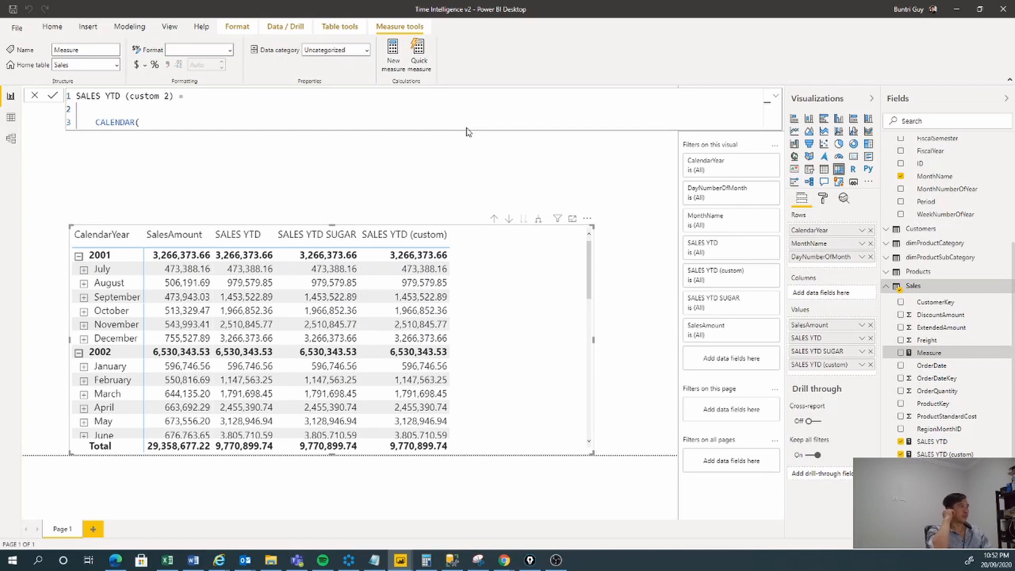
key("BackSpace")
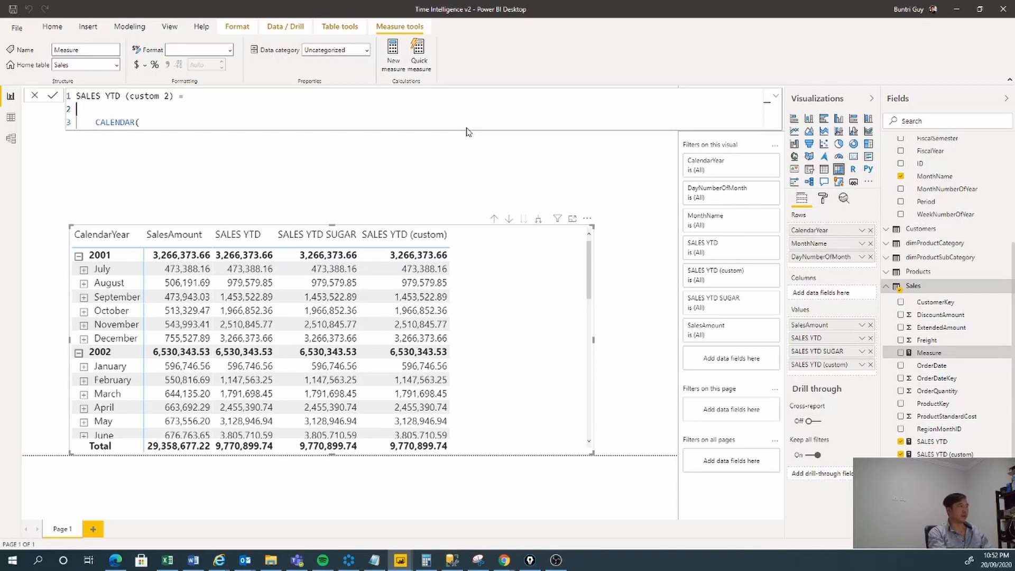
Begin a variable declaration on the empty line with VAR LastSelection =.
type("VAR :")
key("BackSpace")
type("LastSelec")
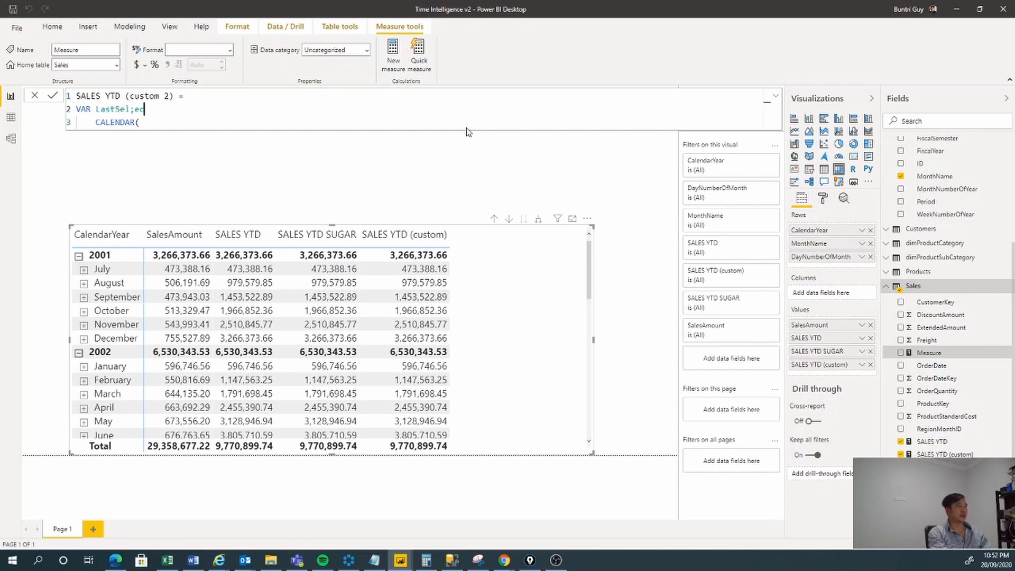
type("tion ")
type("ax")
key("BackSpace")
key("BackSpace")
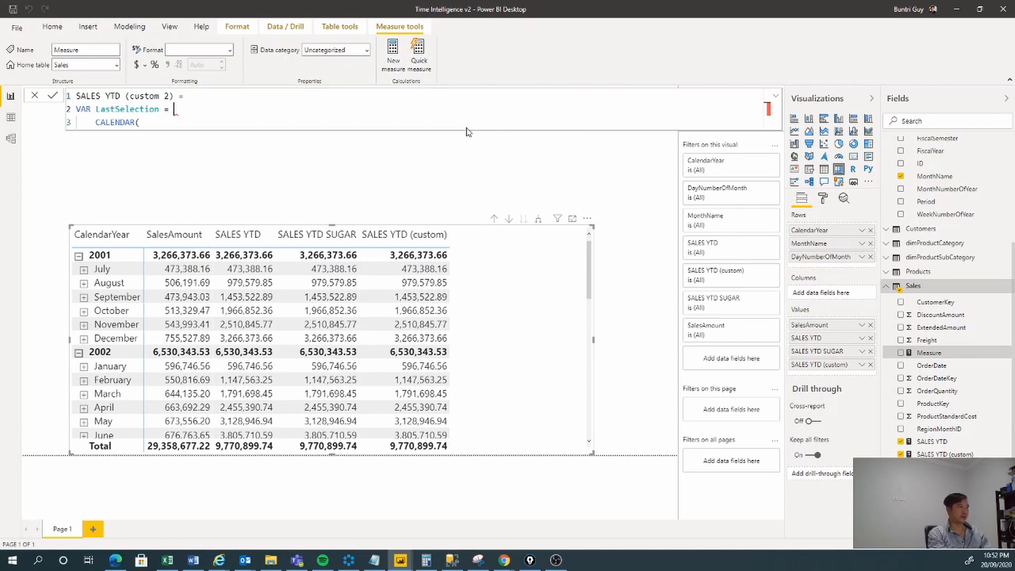
Assign MAX('Calendar'[Date]) to the LastSelection variable.
type("MAX")
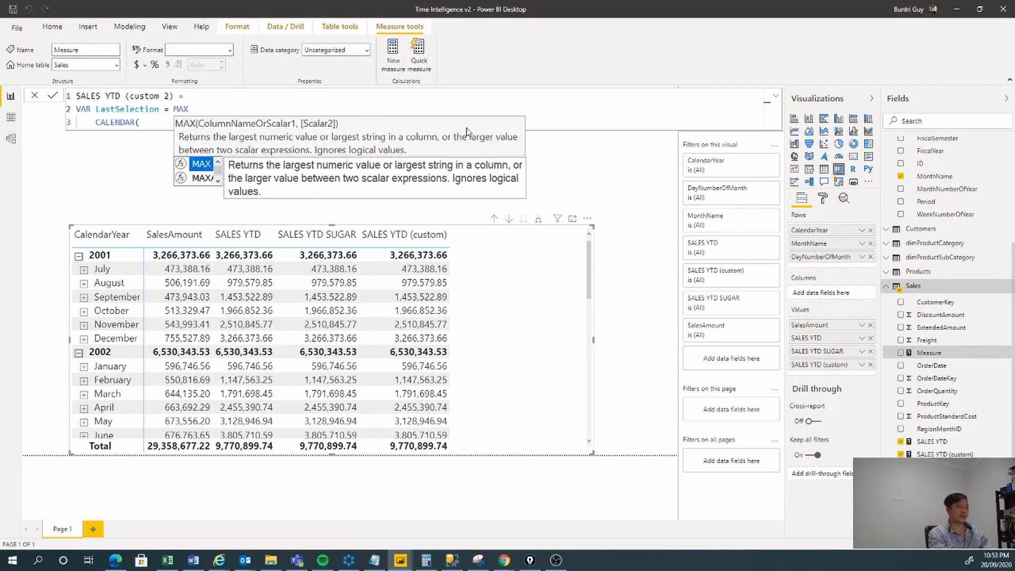
type("(CAL")
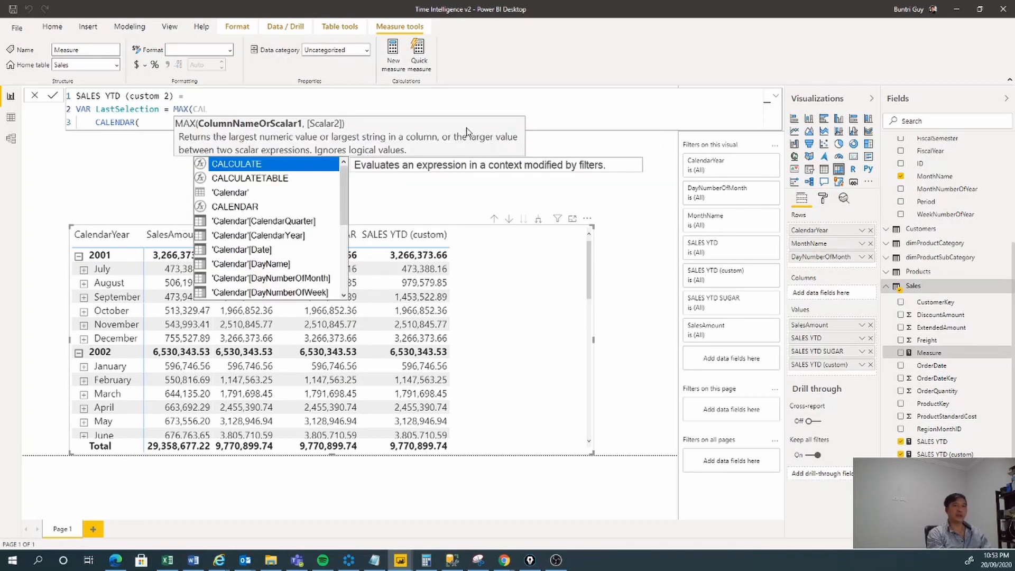
key("Down")
key("Down")
key("Down")
key("Down")
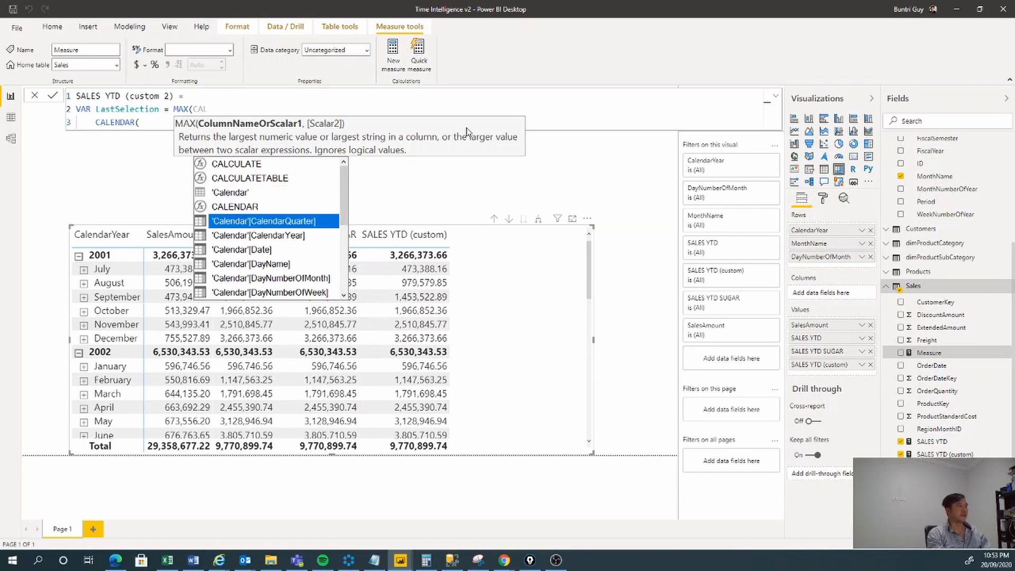
key("Down")
key("Down")
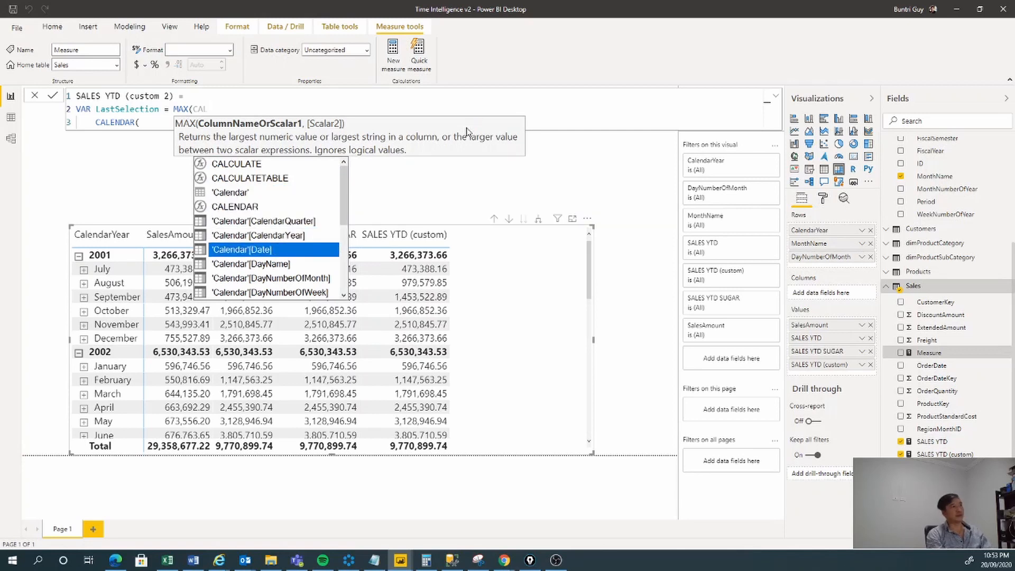
key("Tab")
type(")")
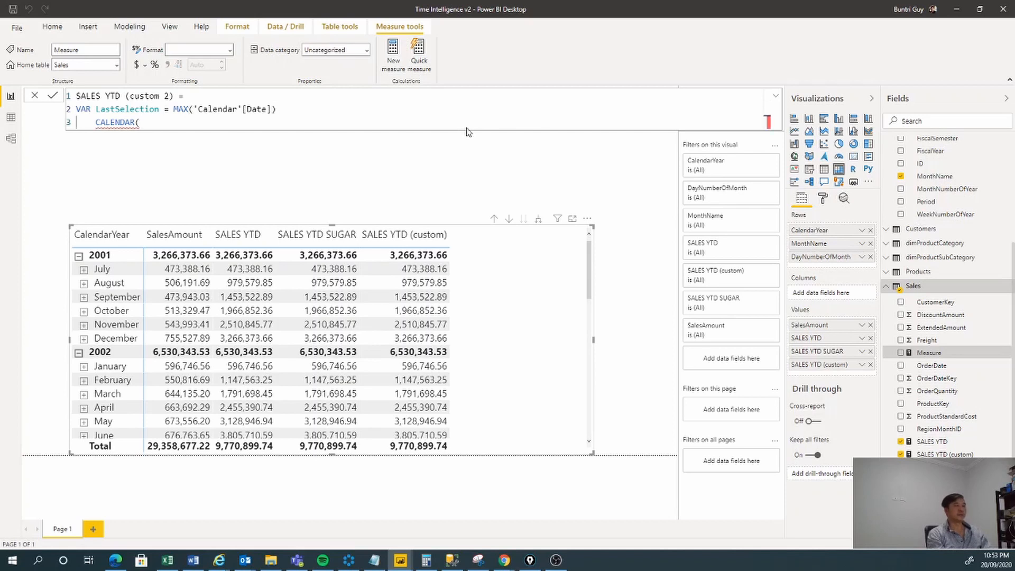
Commit the partial formula and reopen the SALES YTD (custom 2) measure for editing.
key("Left")
key("Left")
key("Left")
key("Left")
key("Left")
key("Left")
key("Left")
key("Left")
key("Left")
key("Left")
key("Left")
key("Left")
key("Left")
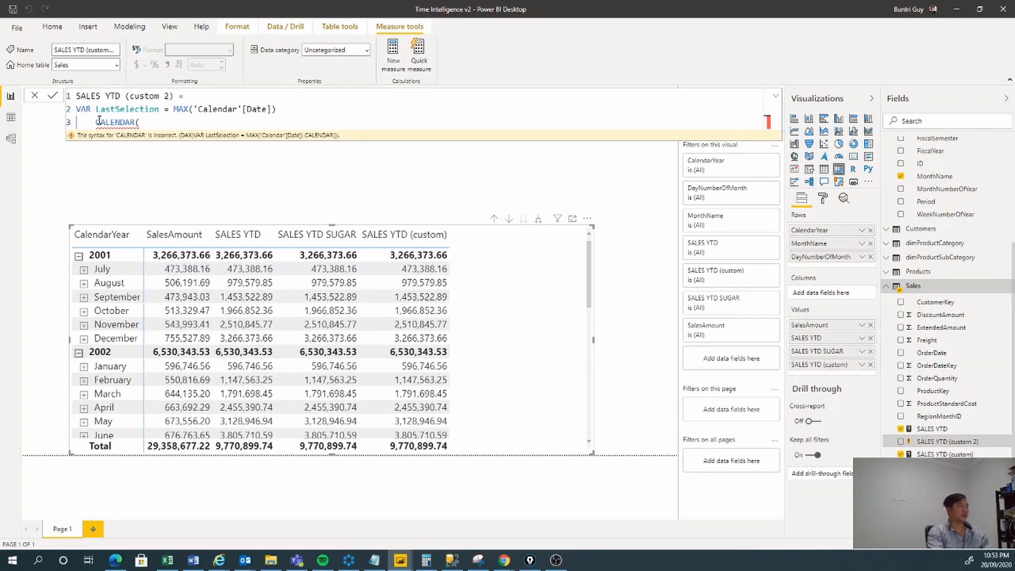
mouse_move(99, 121)
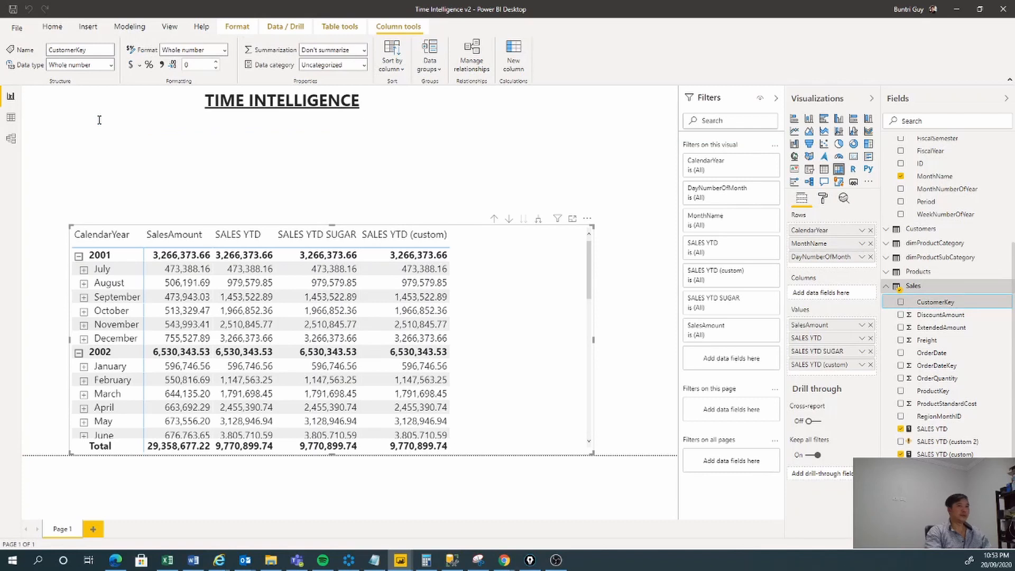
key("Down")
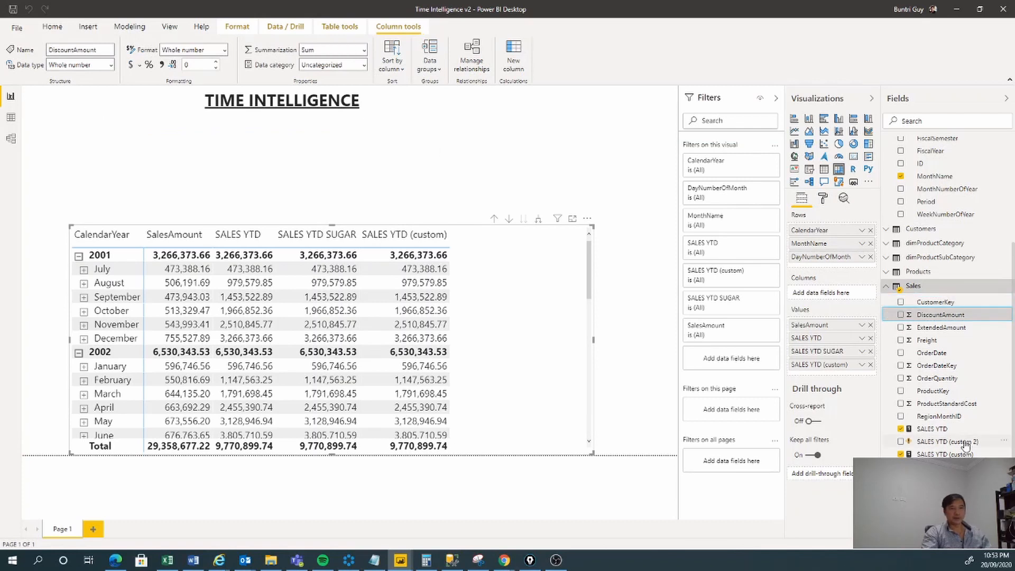
left_click(966, 442)
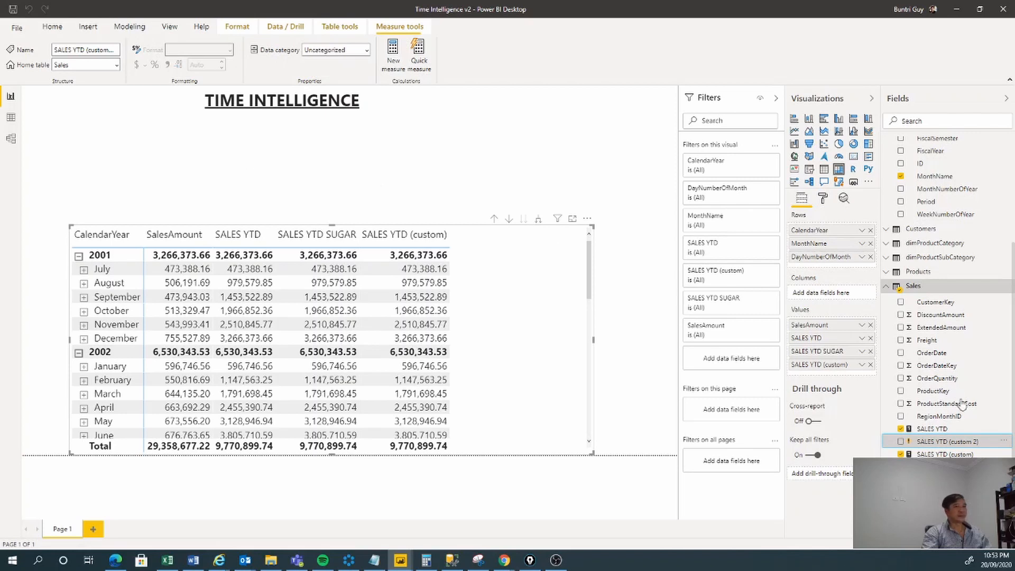
left_click(951, 443)
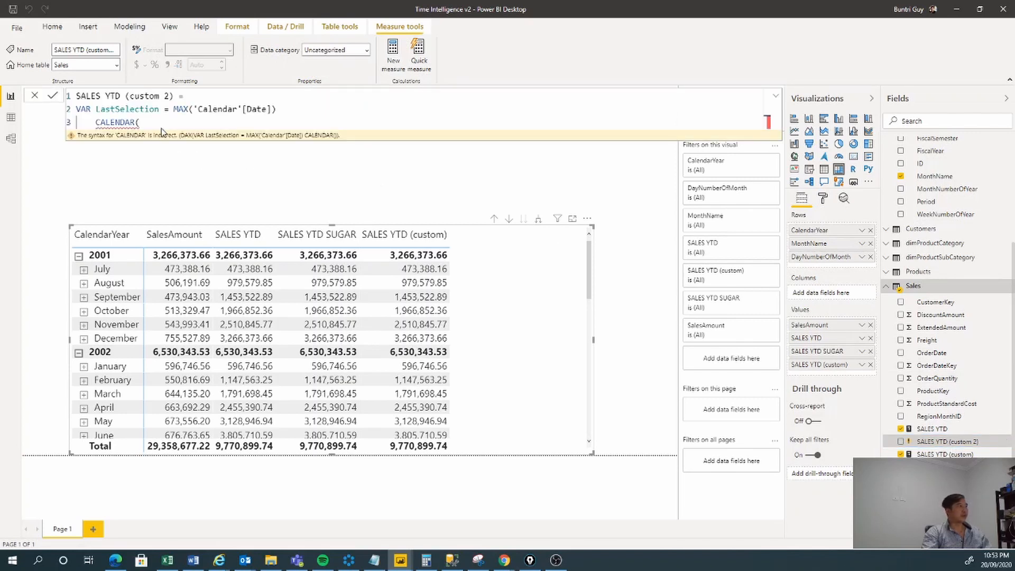
Replace the leftover CALENDAR( line with RETURN and start an indented line below it.
left_click_drag(154, 124, 25, 126)
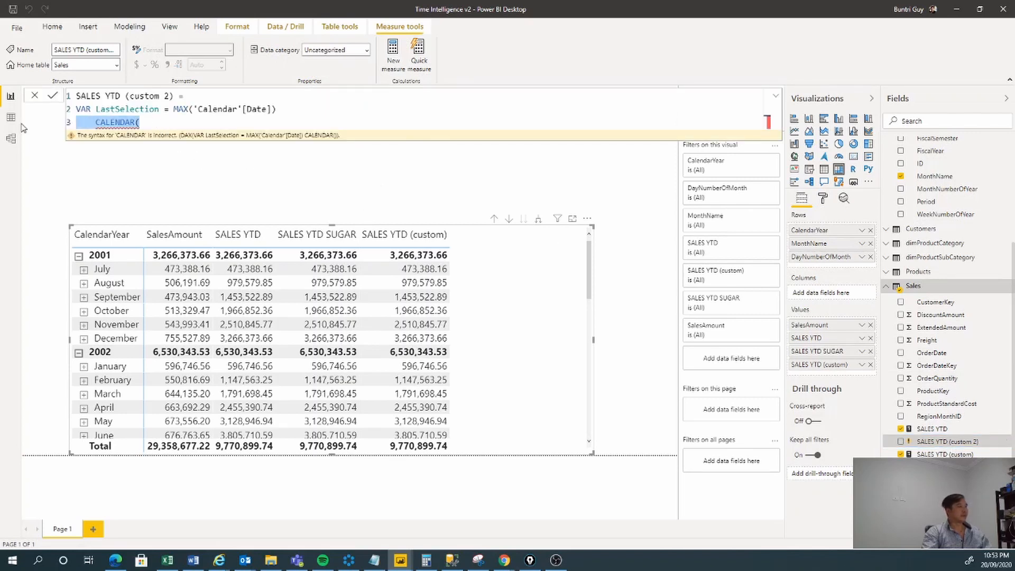
type("RETURN")
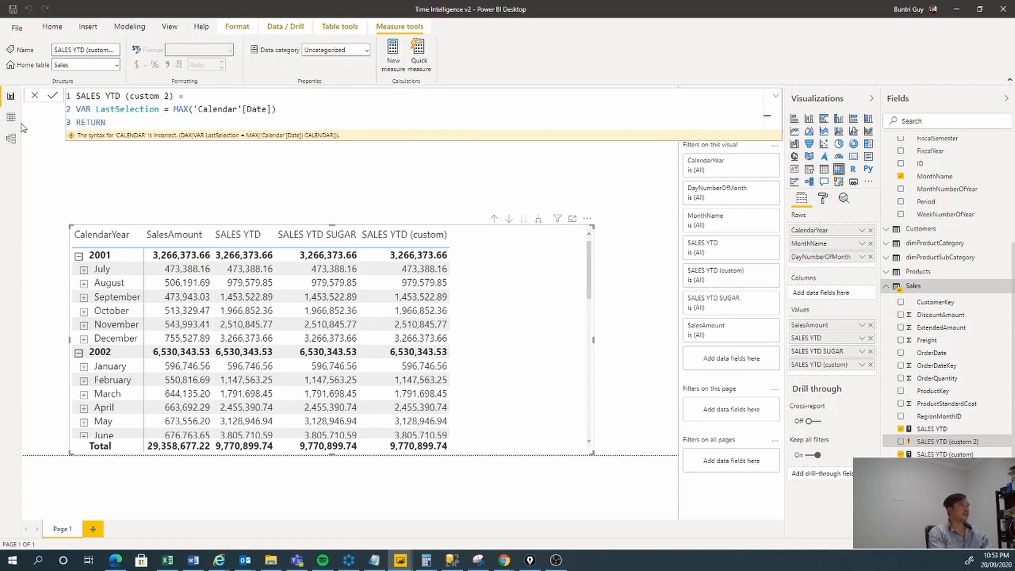
key("Return")
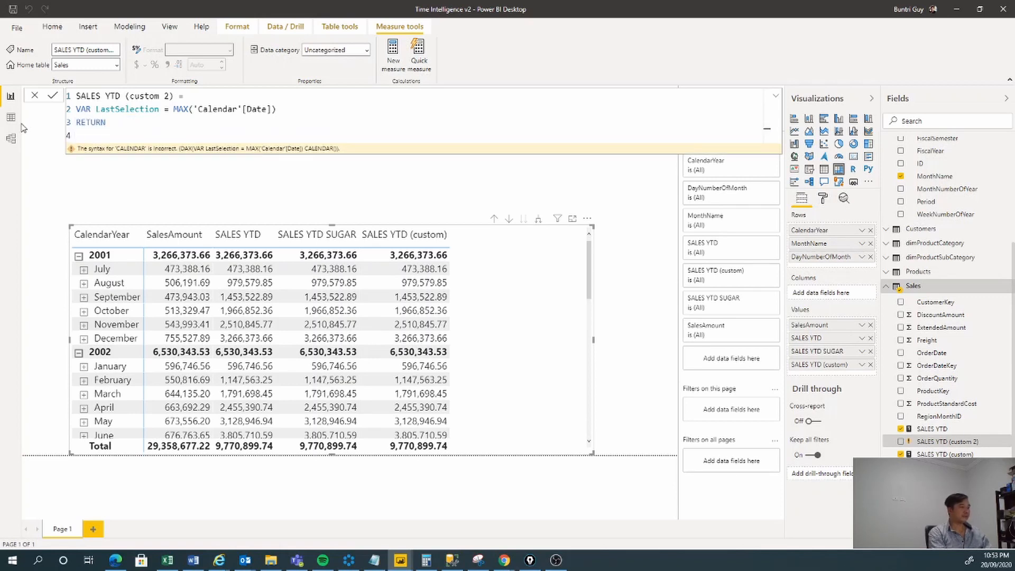
key("Tab")
type("CALENDAR(")
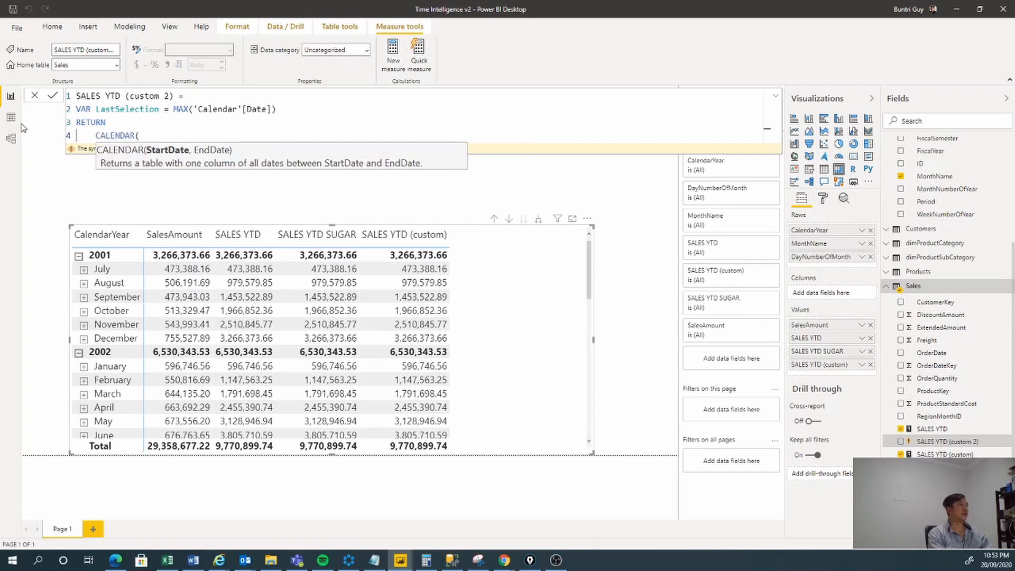
key("BackSpace")
key("BackSpace")
key("BackSpace")
key("BackSpace")
key("BackSpace")
key("BackSpace")
key("BackSpace")
key("BackSpace")
key("BackSpace")
Open a CALCULATE( call on the indented line below RETURN, with a new line for its arguments.
type("CAL")
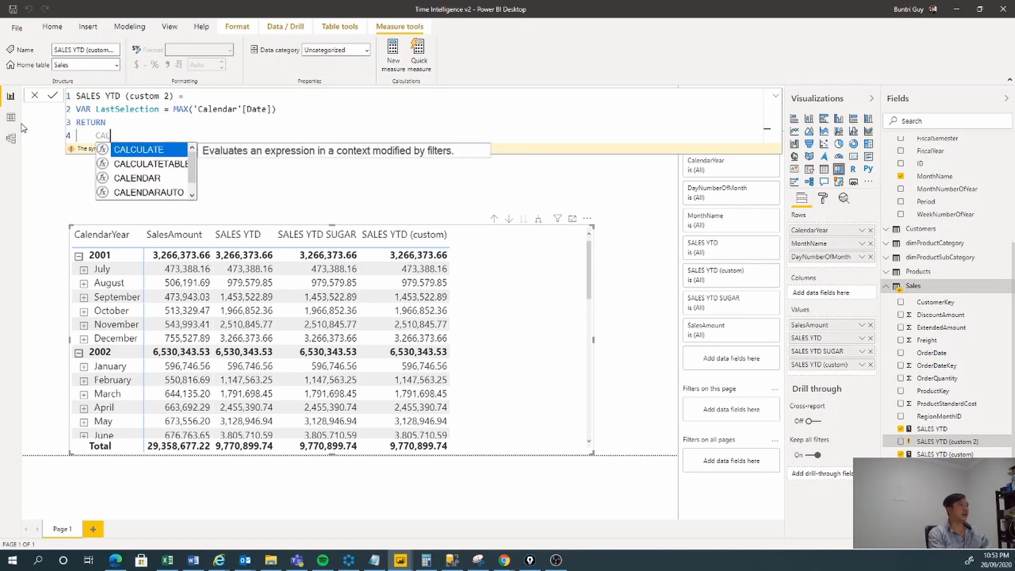
type("CULATE(")
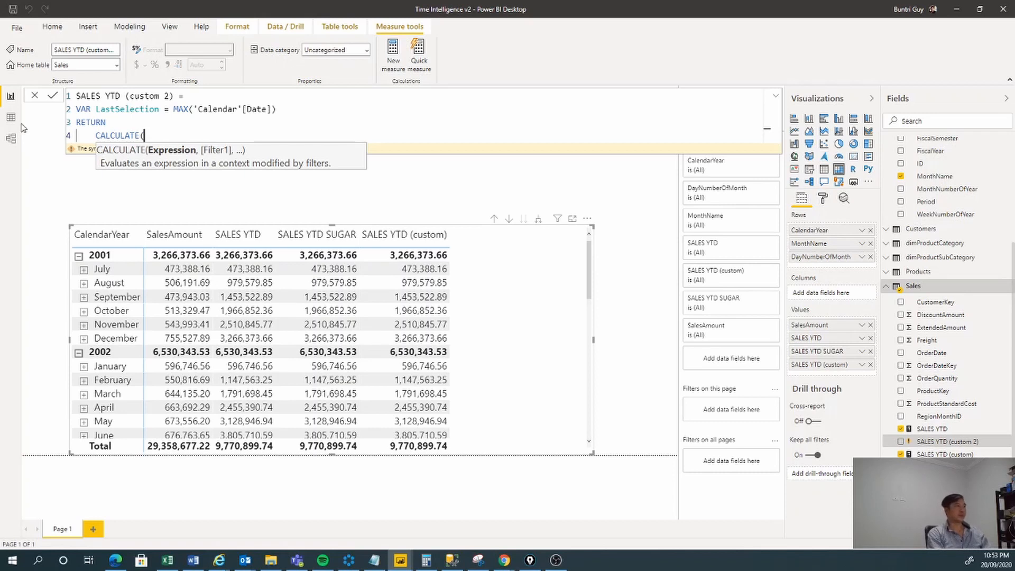
key("Return")
Enter SUM(Sales[SalesAmount]), as the expression argument of CALCULATE.
type("SU")
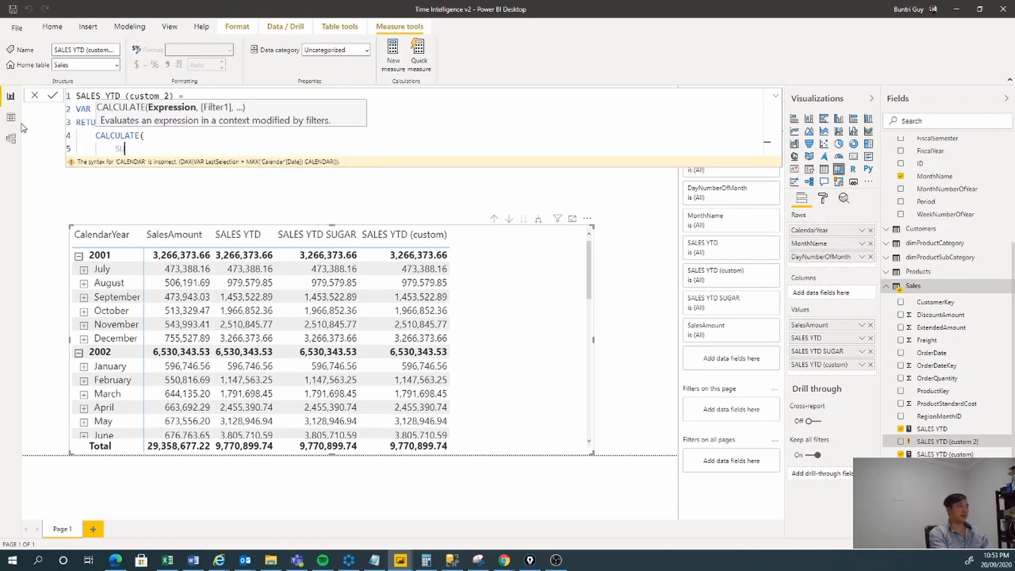
type("M(sa")
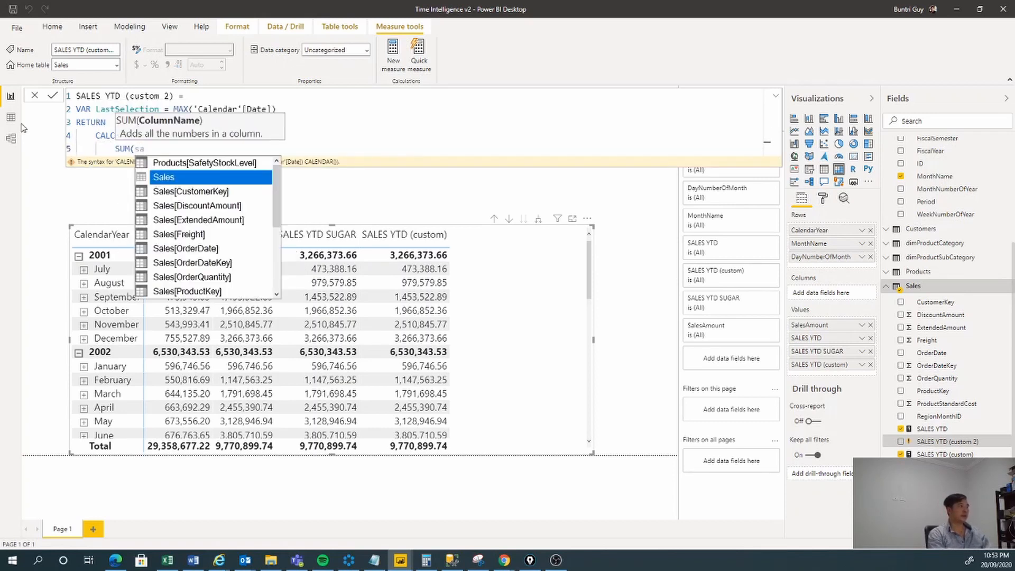
key("Down")
key("Down")
key("Down")
key("Down")
key("Down")
key("Down")
key("Down")
key("Down")
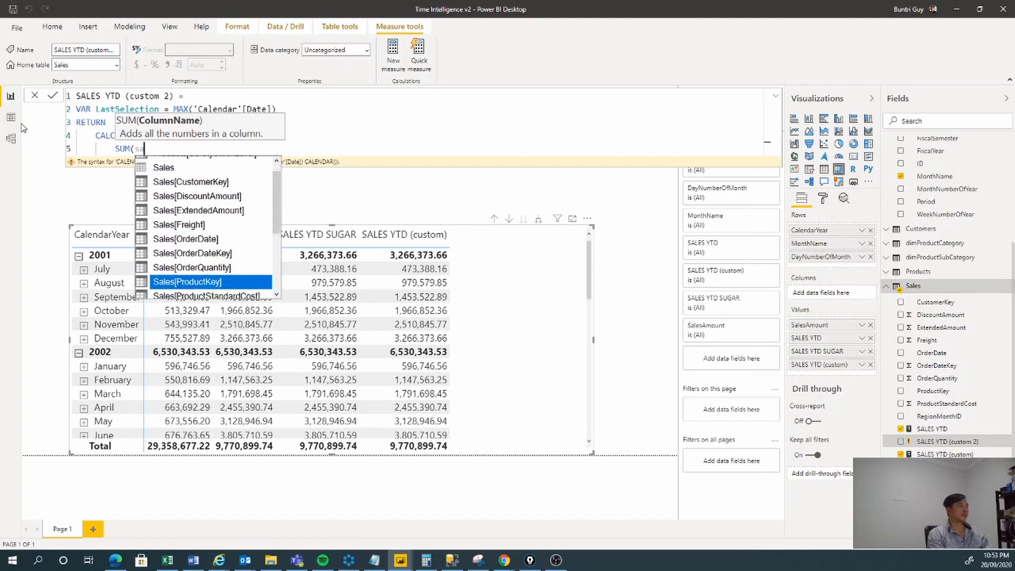
key("Down")
key("Down")
key("Up")
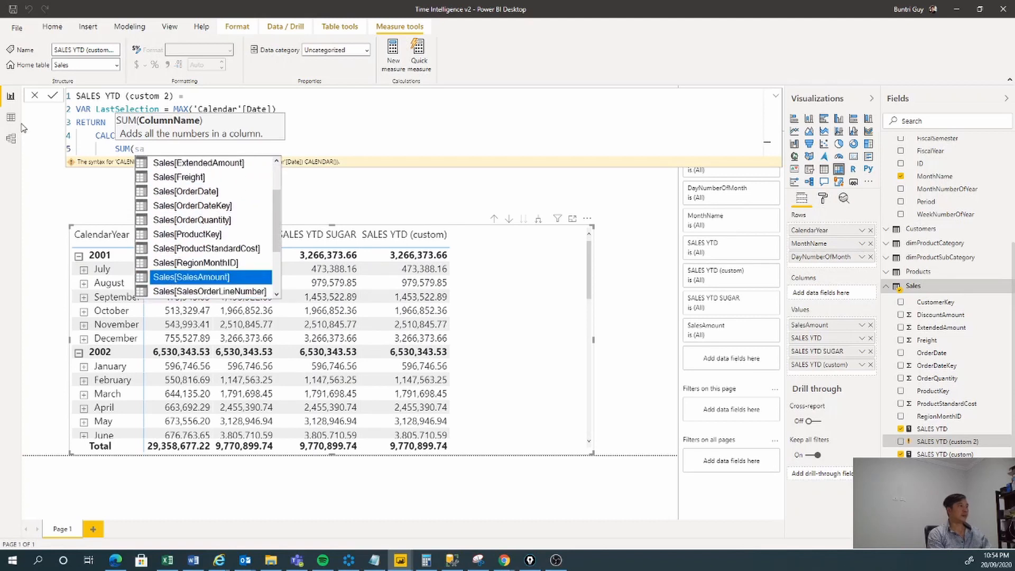
key("Tab")
type("),")
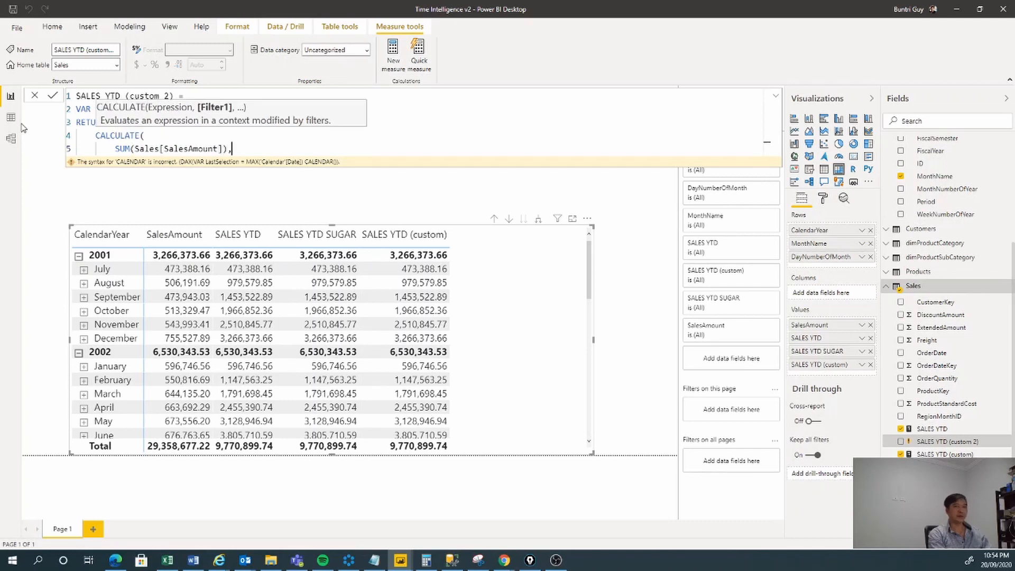
Begin the first filter argument on a new line with the 'Calendar'[Date] column.
key("shift+Return")
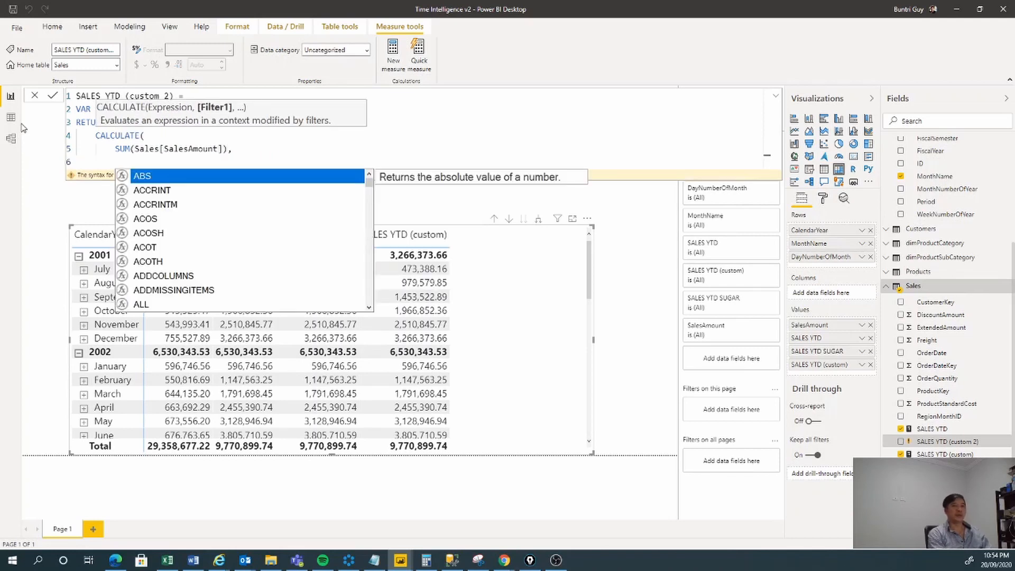
type("CALE")
key("Down")
key("Down")
key("Down")
key("Down")
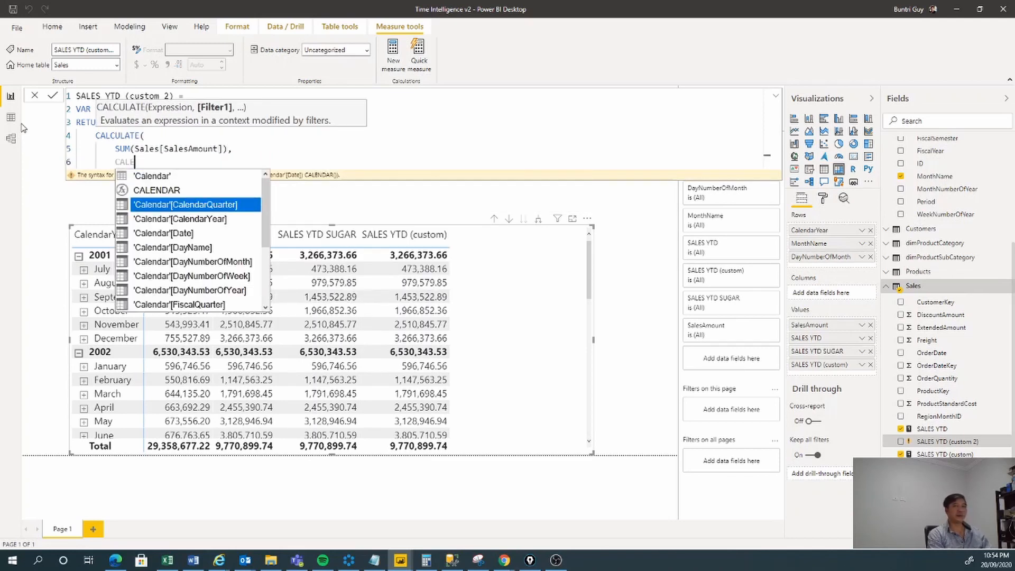
key("Tab")
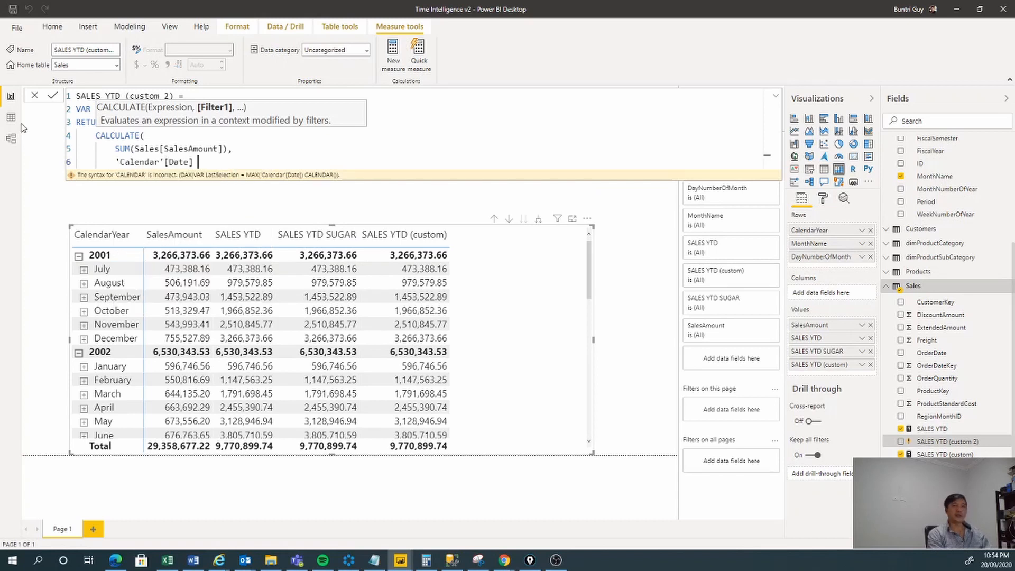
Complete the first date filter with >= DATE (YEAR(LastSelection), 1, 1), as its lower bound.
type(">= DATE")
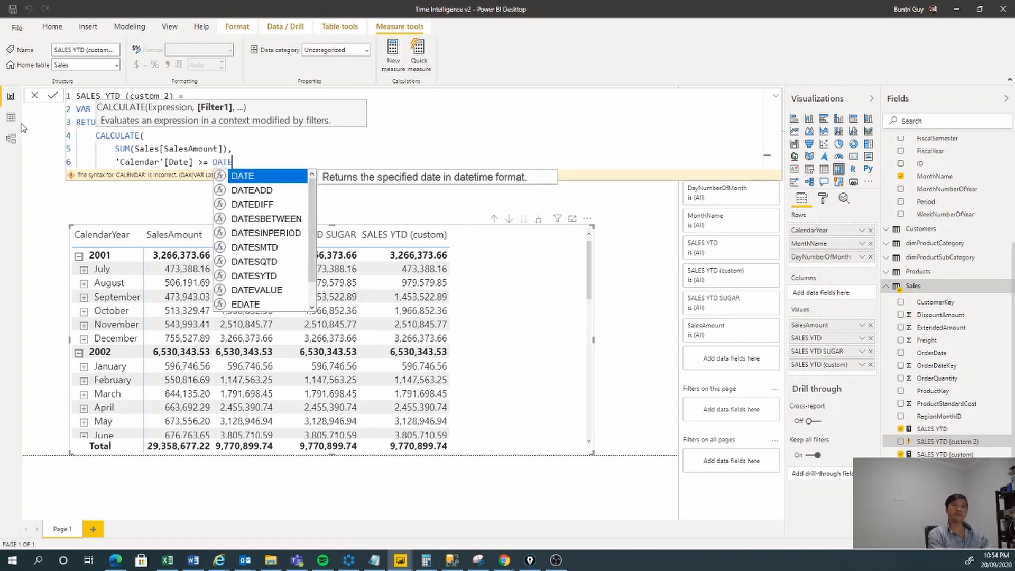
type(" (YA")
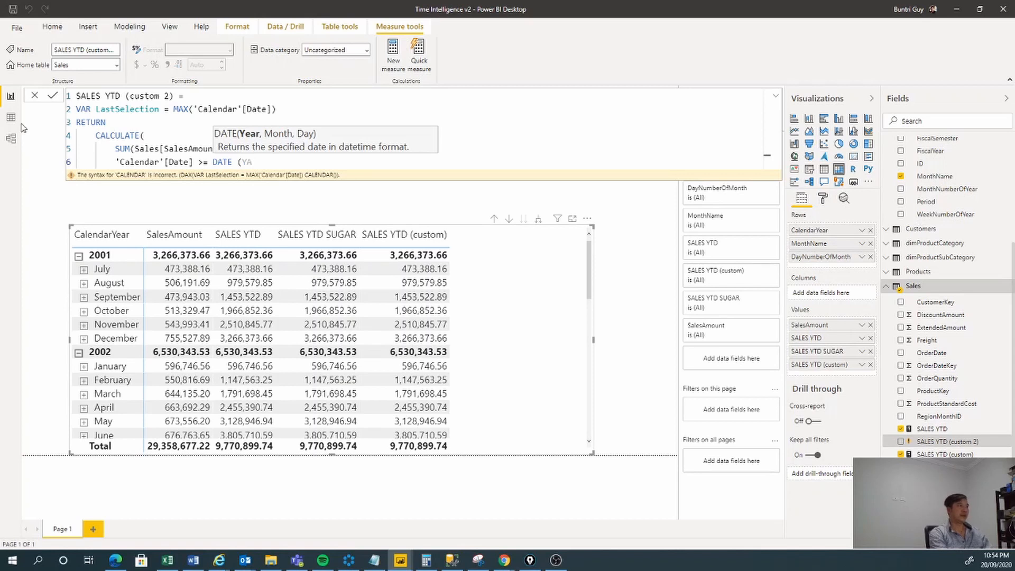
key("BackSpace")
type("EAR")
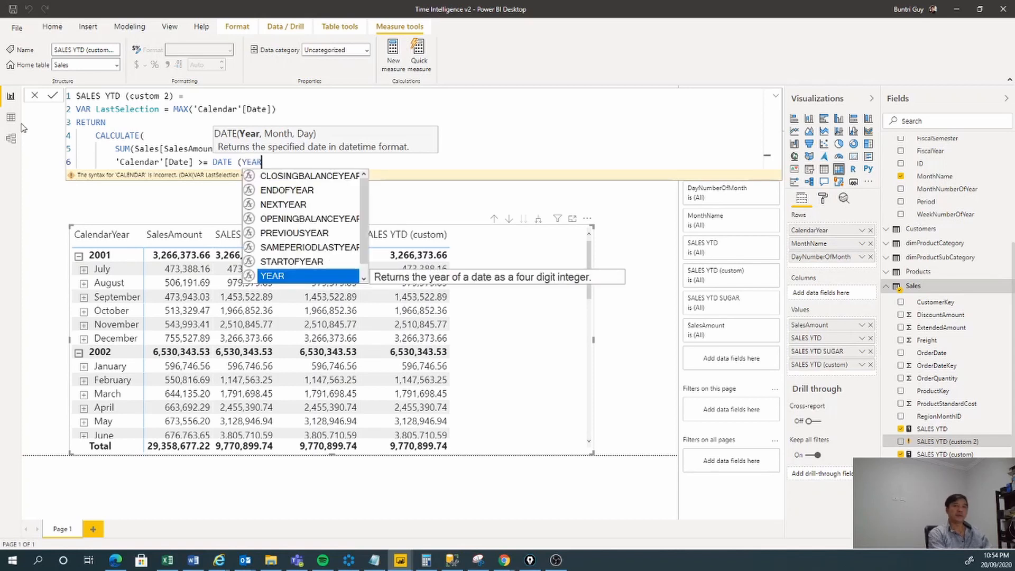
type("(las")
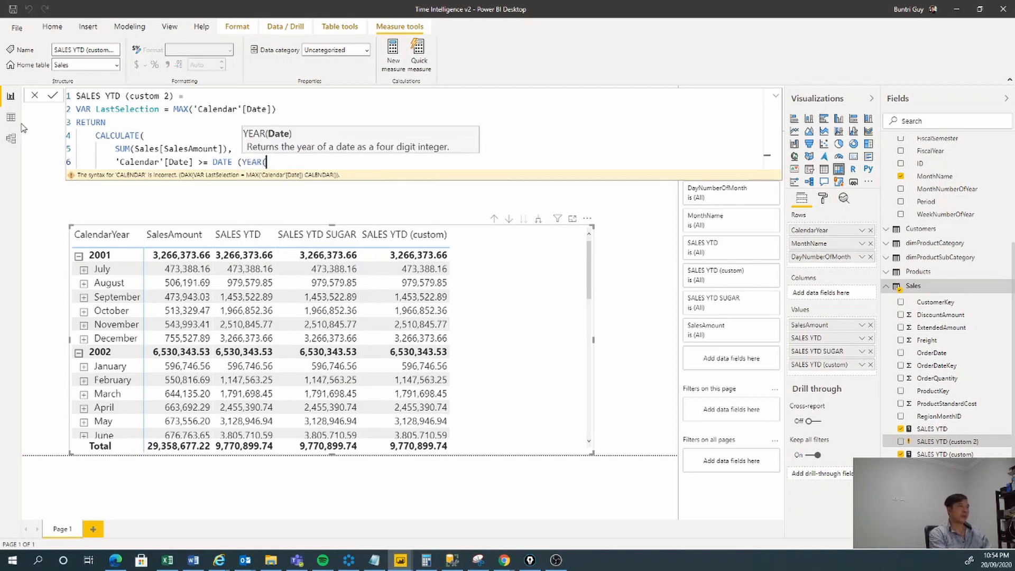
key("Down")
key("Down")
key("Down")
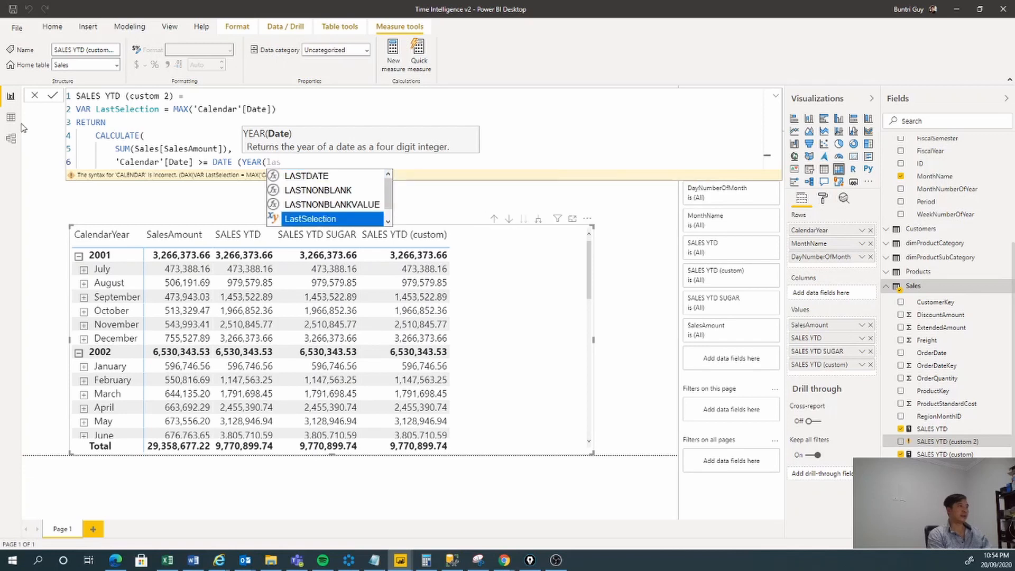
key("Tab")
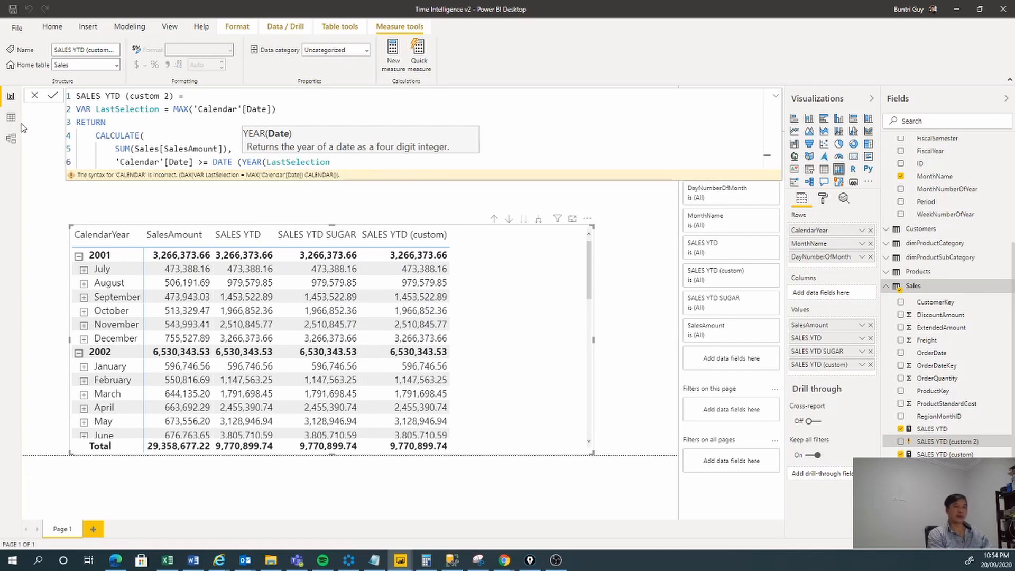
type("), 1,")
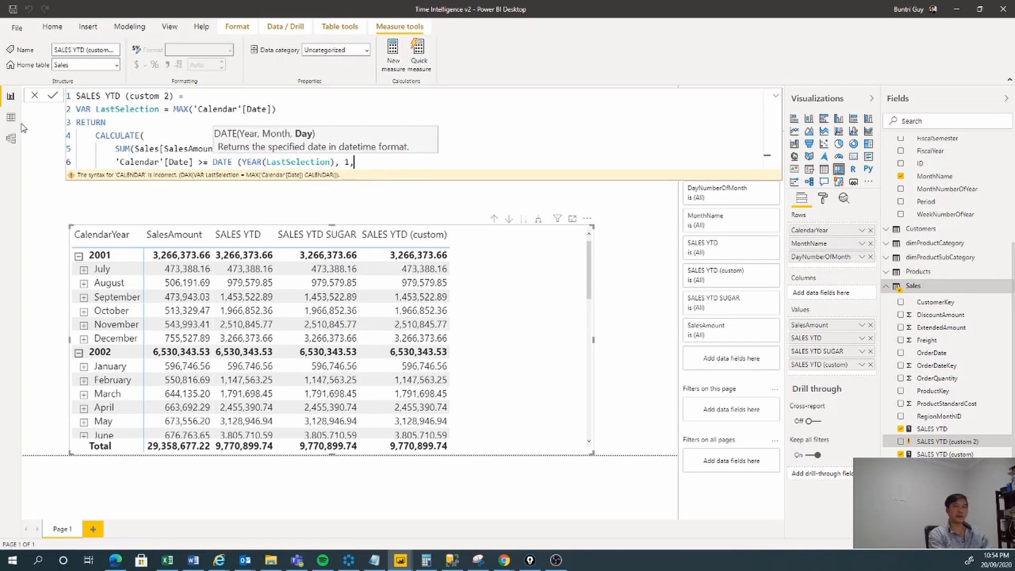
type(" ,")
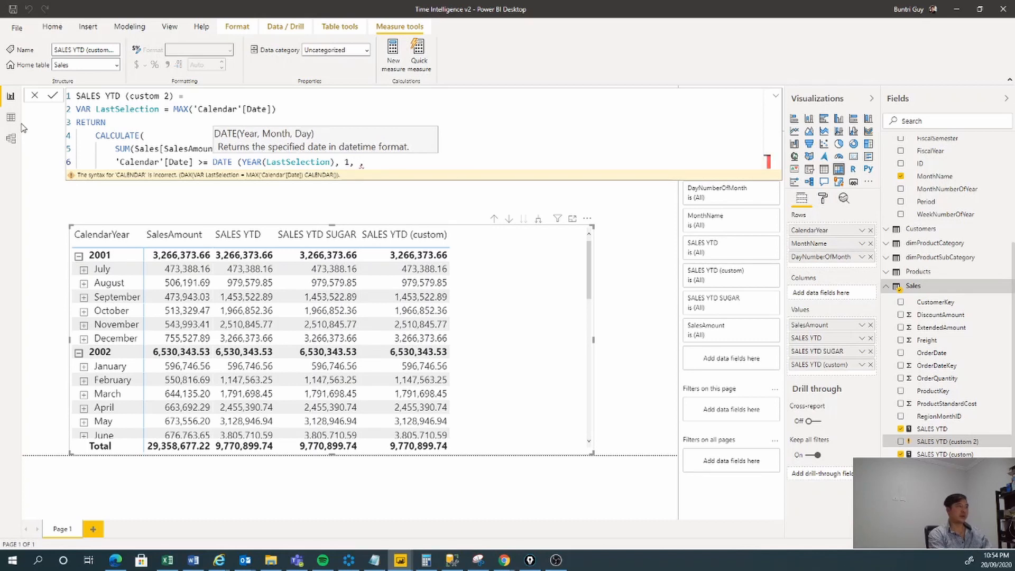
key("BackSpace")
type("1)")
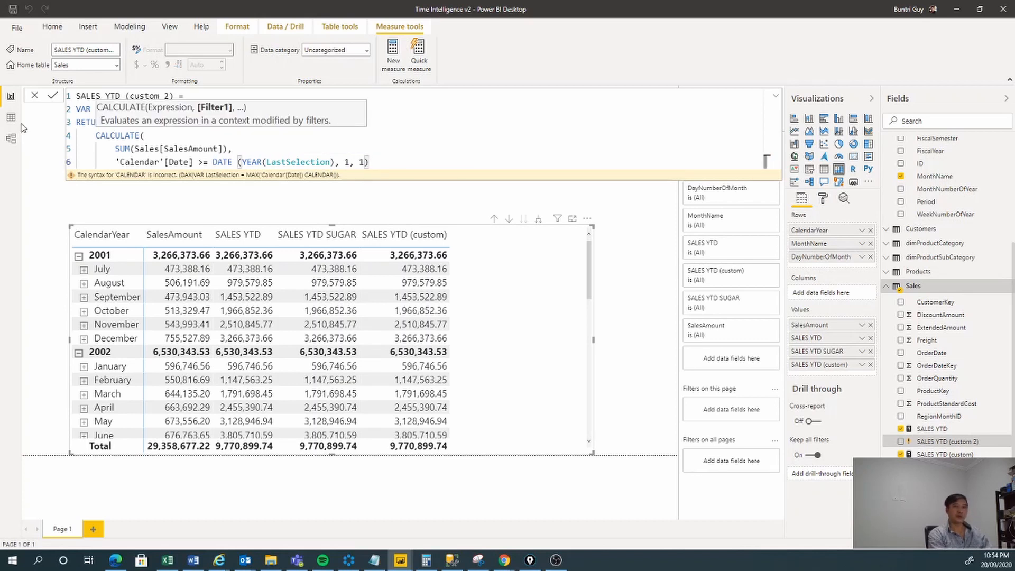
type(",")
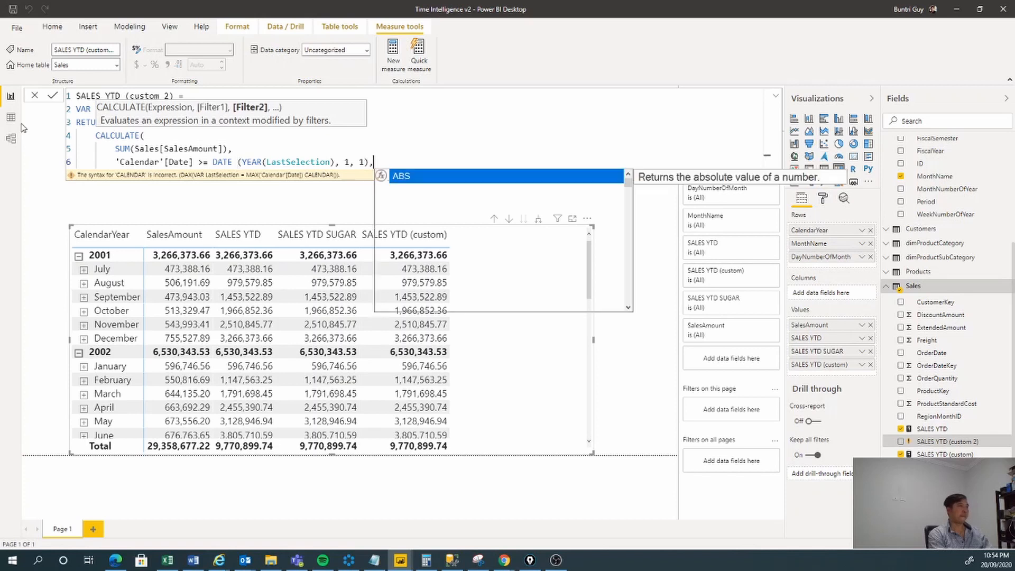
Add a second filter argument on the following line: 'Calendar'[Date] <= LastSelection.
key("shift+Return")
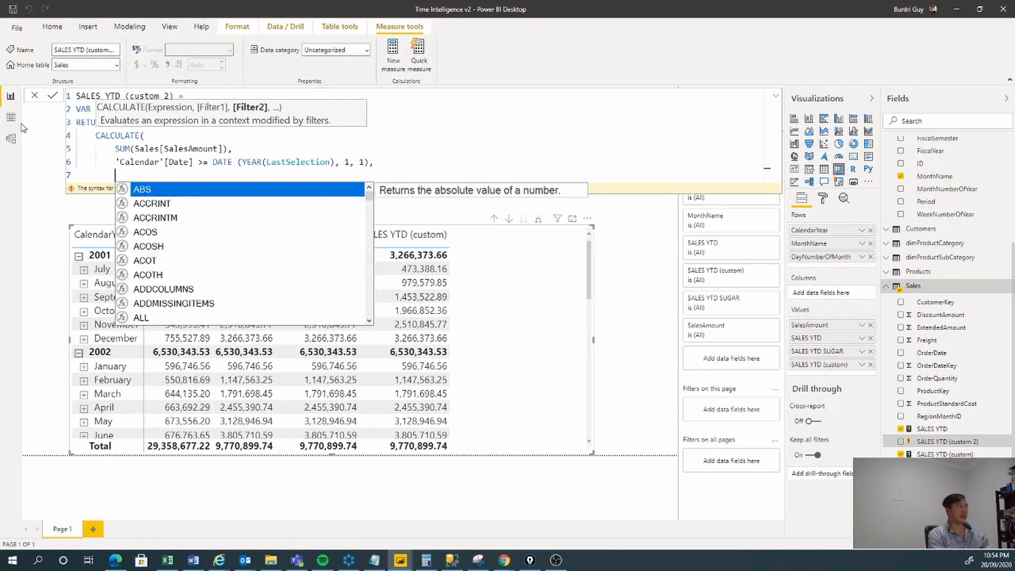
type("CALE")
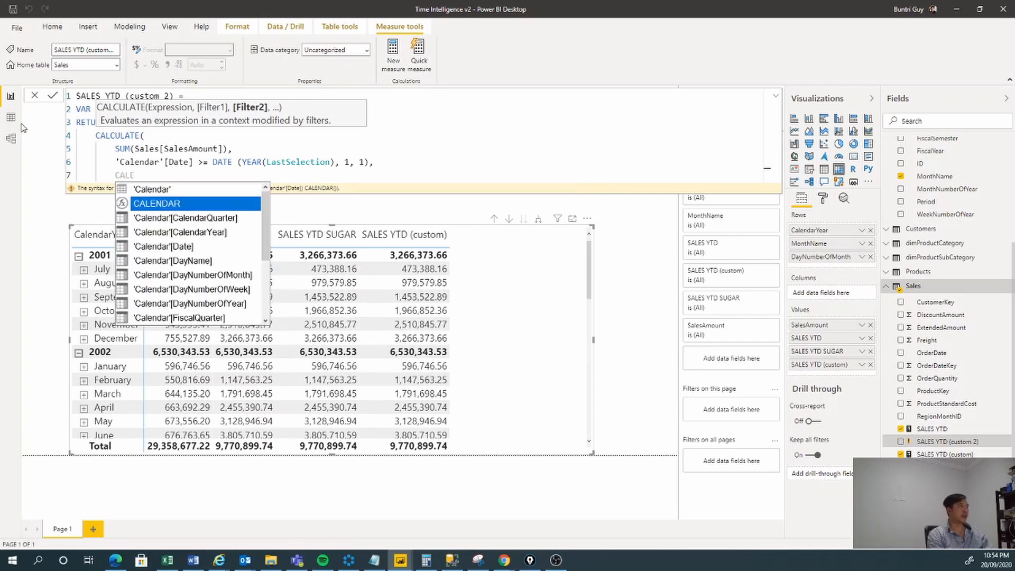
key("Down")
key("Down")
key("Down")
key("Tab")
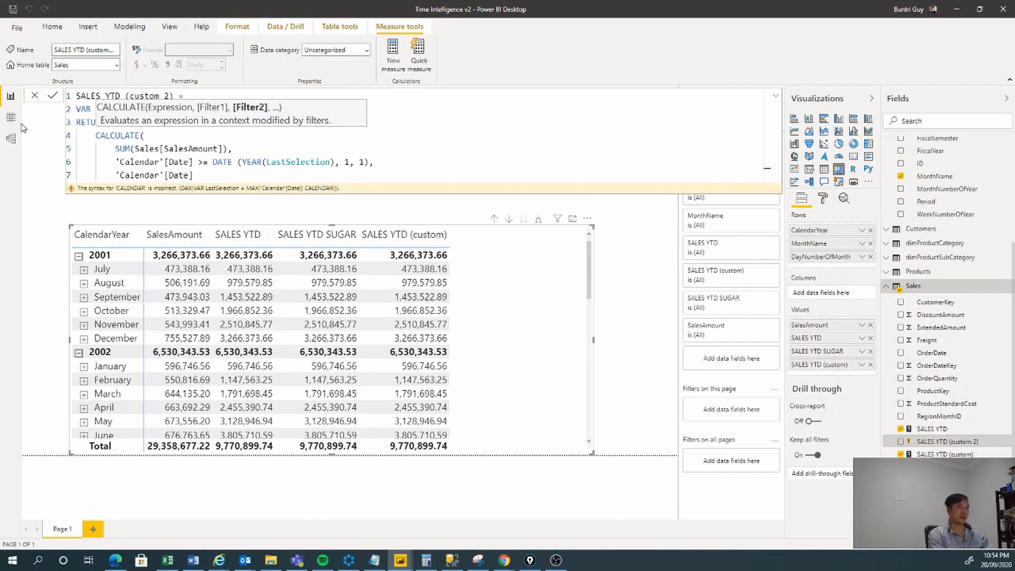
type("<= LAS")
key("Down")
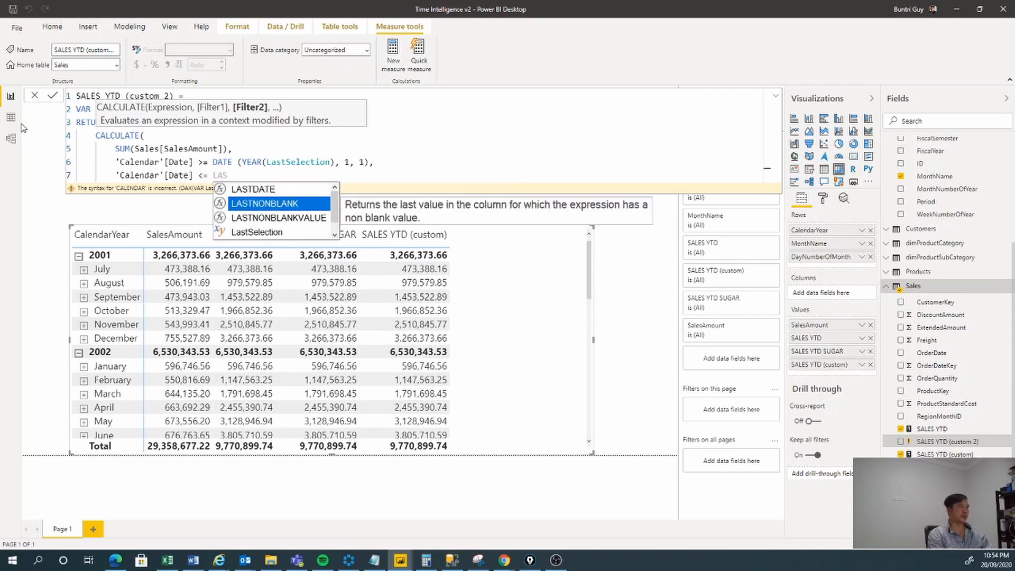
key("Down")
key("Down")
key("Tab")
Close and commit the CALCULATE formula, and add the SALES YTD (custom 2) measure to the matrix values.
key("Return")
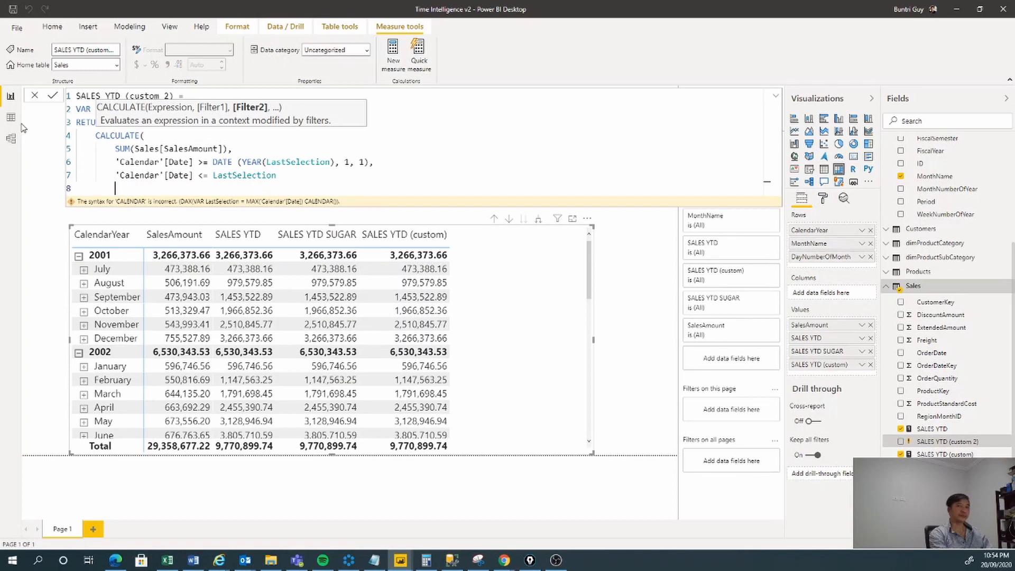
type(")")
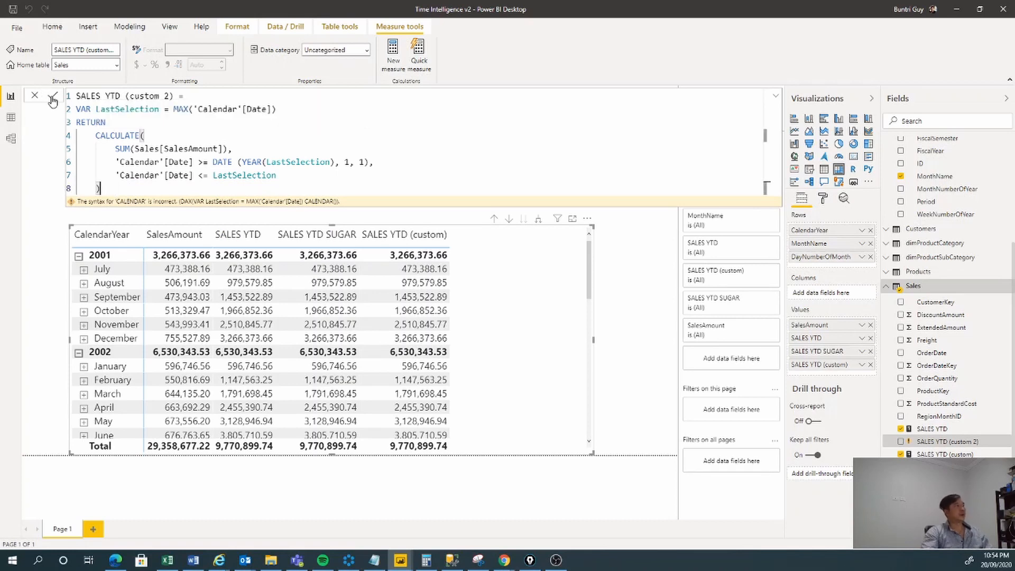
left_click(52, 96)
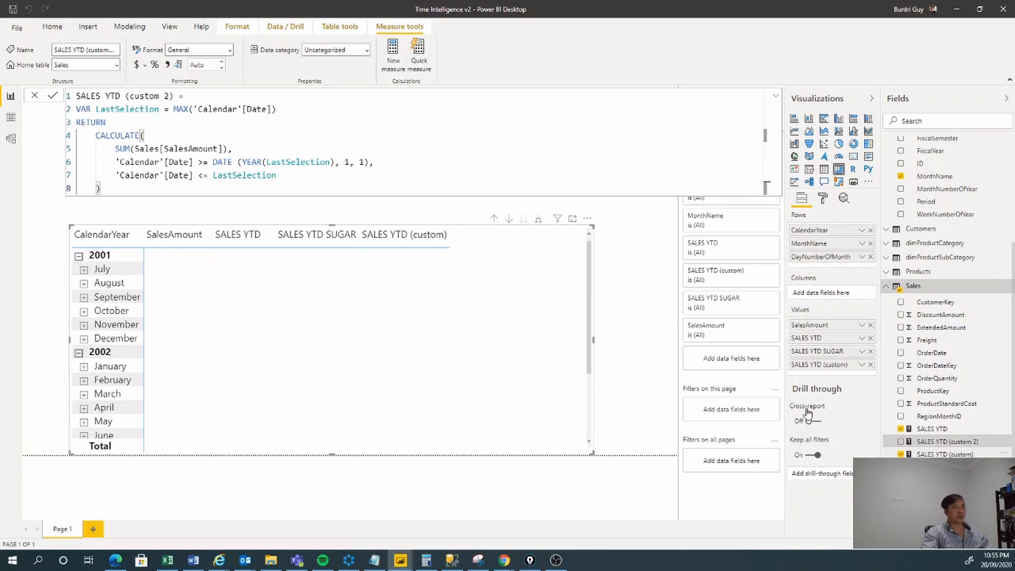
left_click_drag(717, 385, 513, 312)
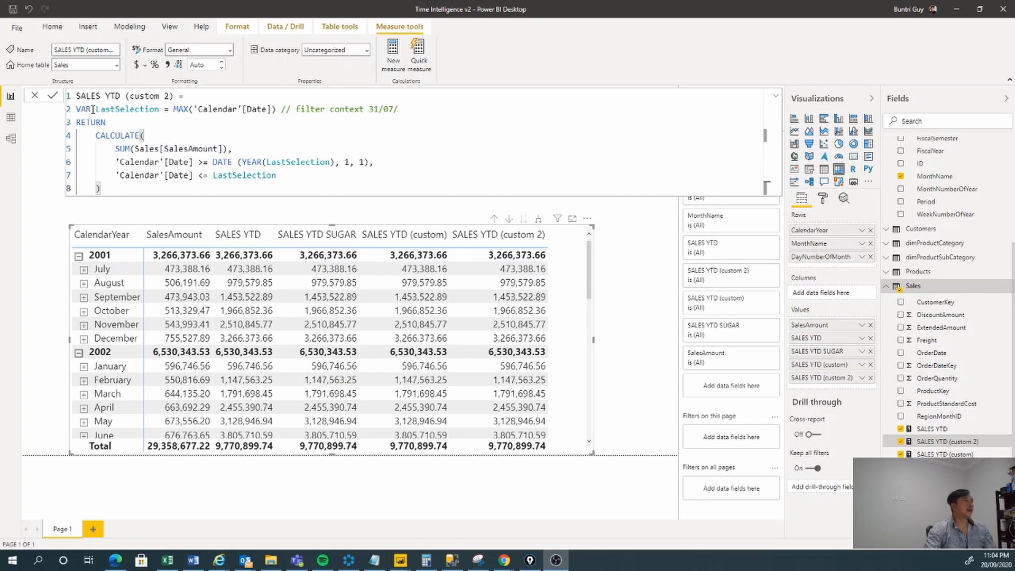
Highlight the LastSelection variable line and expand July 2001 in the matrix to examine its daily rows.
left_click_drag(79, 111, 437, 111)
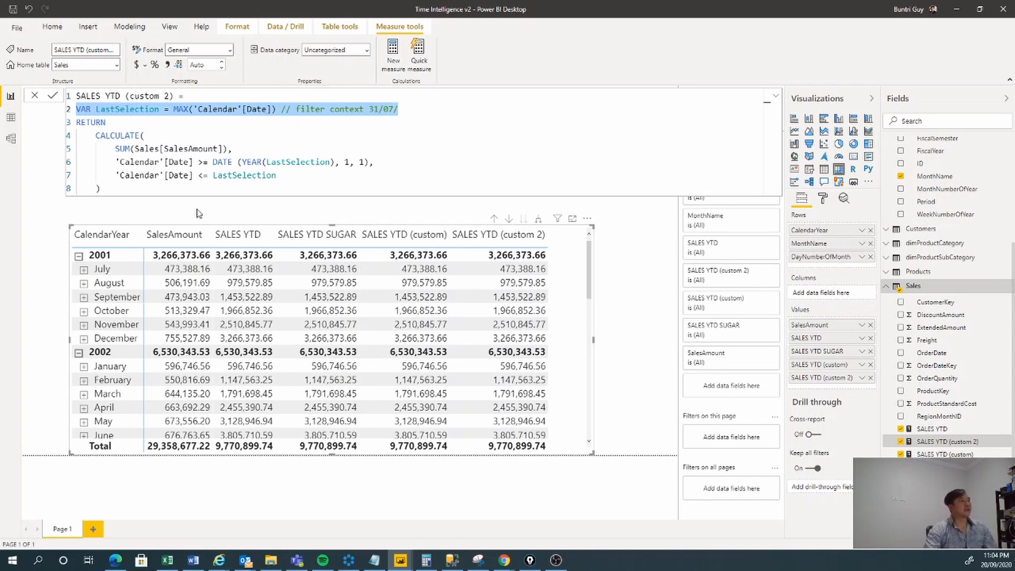
left_click(101, 269)
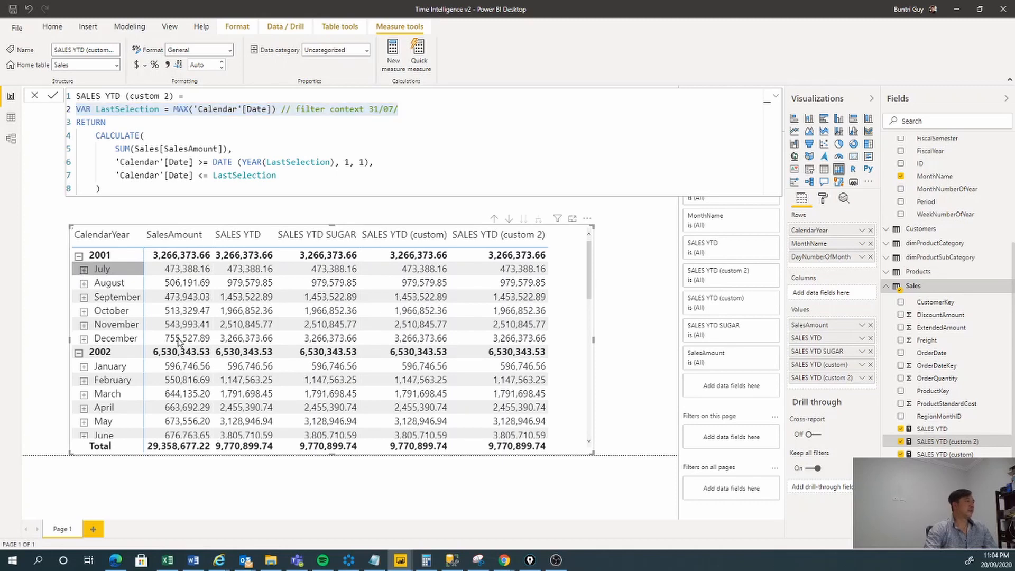
left_click(148, 319)
left_click(84, 270)
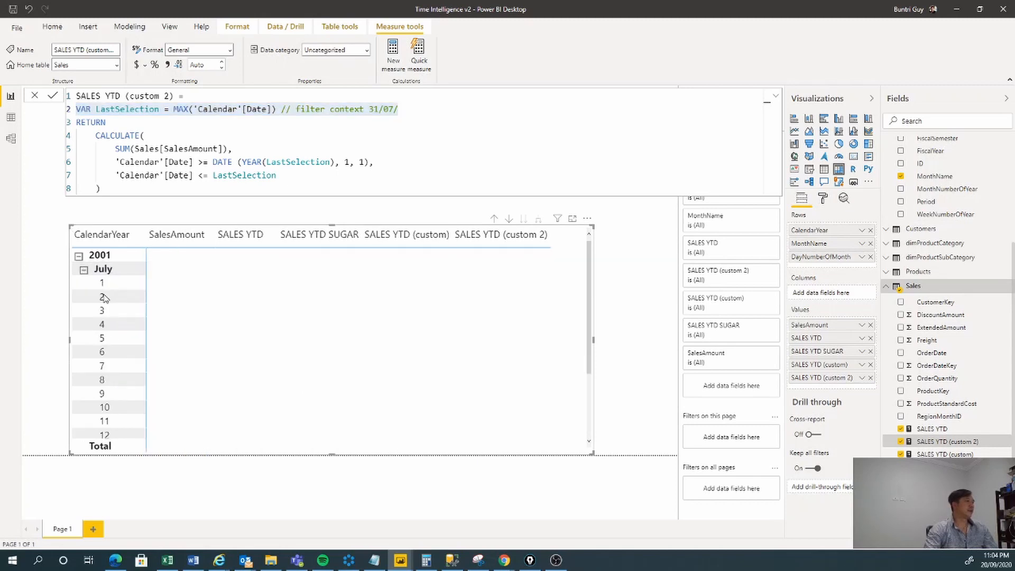
Examine the daily July 2001 rows through to the month's last day, then collapse July in the matrix.
scroll(132, 299, "down", 4)
scroll(132, 302, "down", 4)
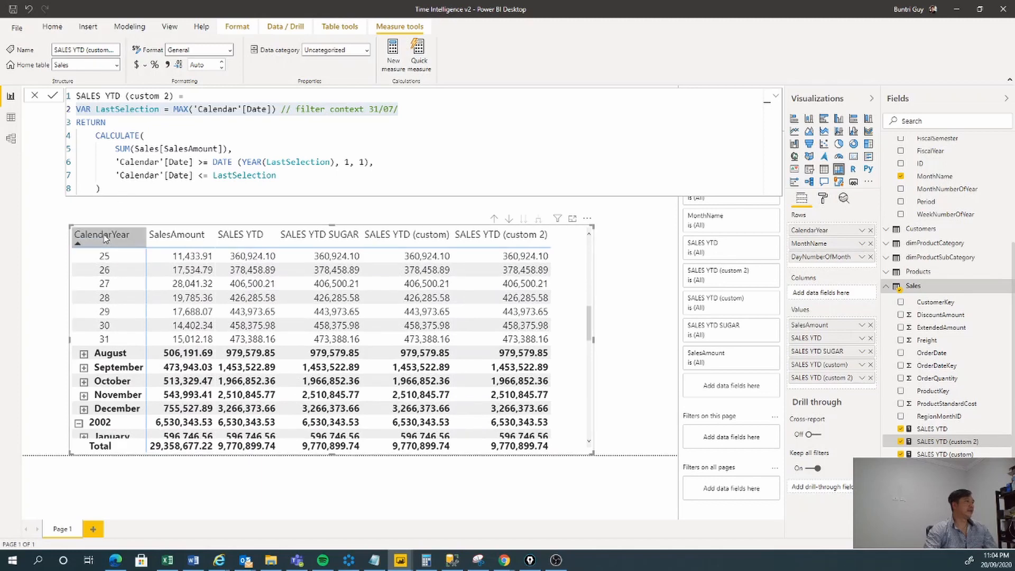
scroll(127, 293, "up", 8)
scroll(126, 294, "up", 1)
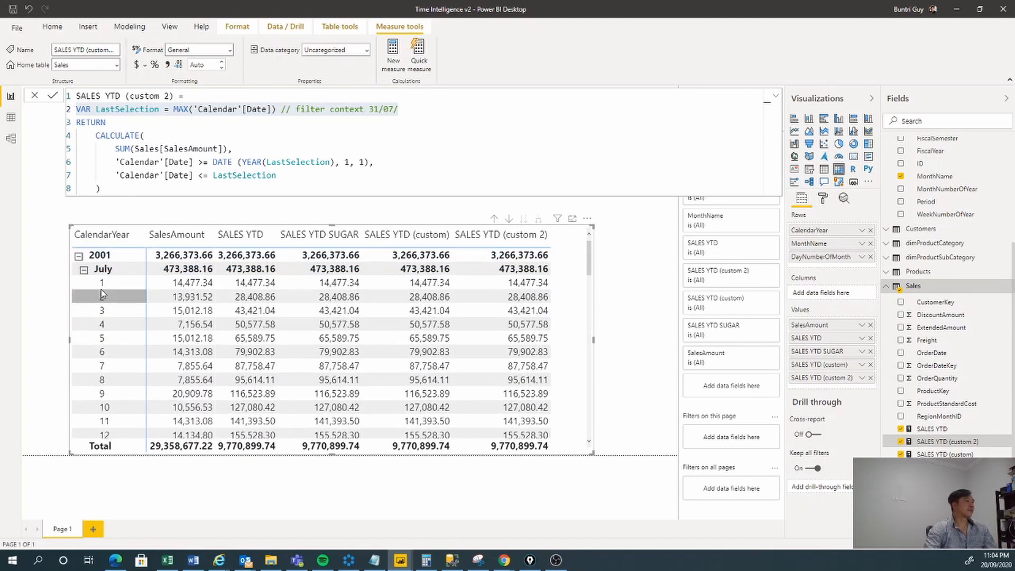
left_click(83, 270)
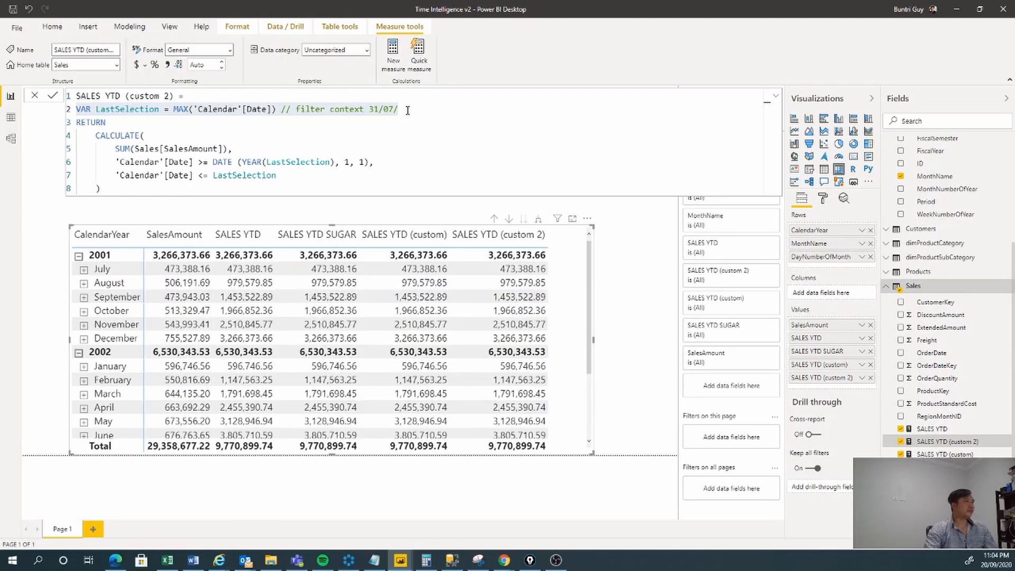
Complete the filter context comment on the LastSelection line with the date 31/07/2001.
left_click(408, 110)
type("20")
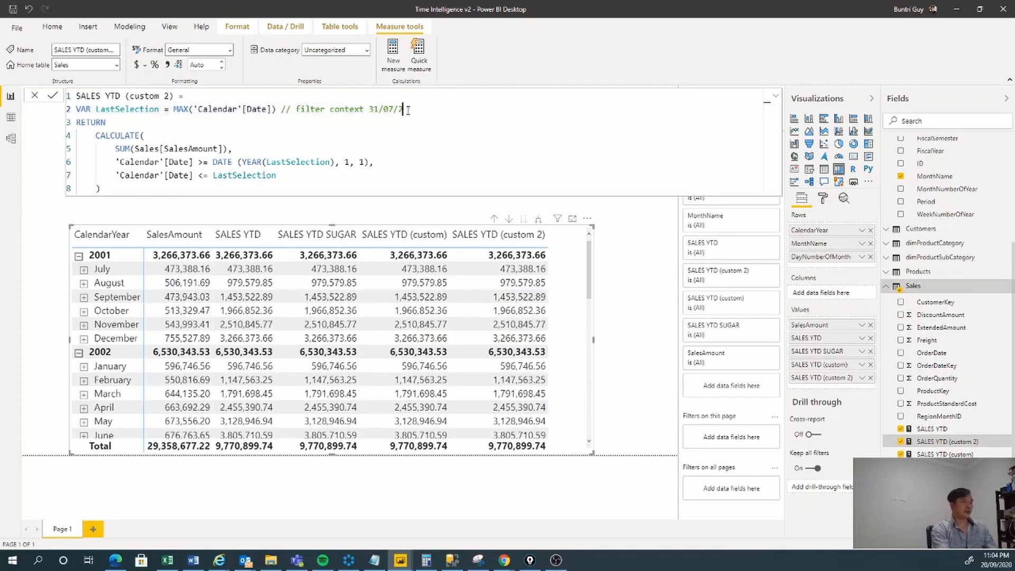
type("01")
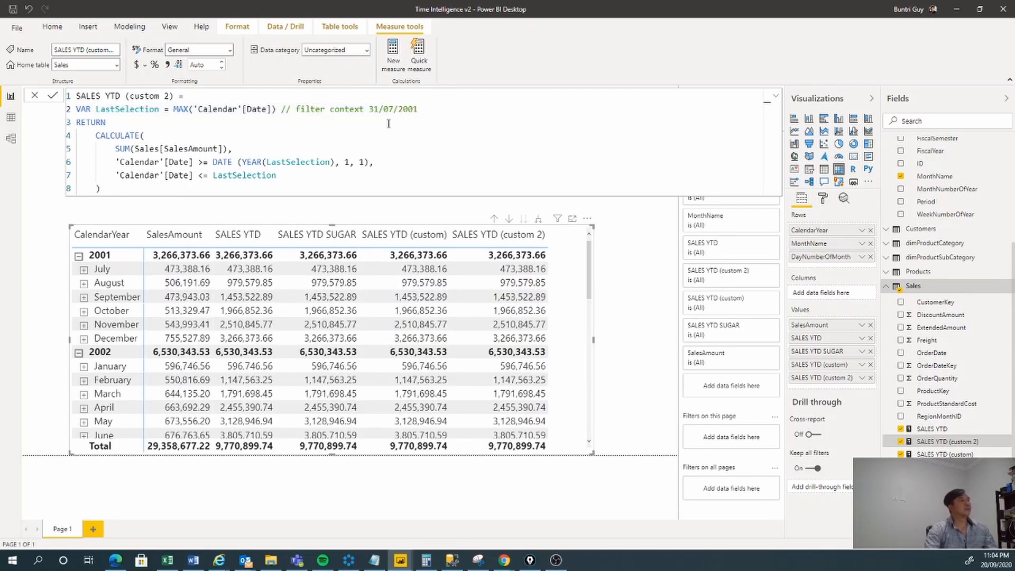
Annotate the lower-bound date filter in the CALCULATE formula with the comment //01/01/2001.
left_click(381, 163)
type("//")
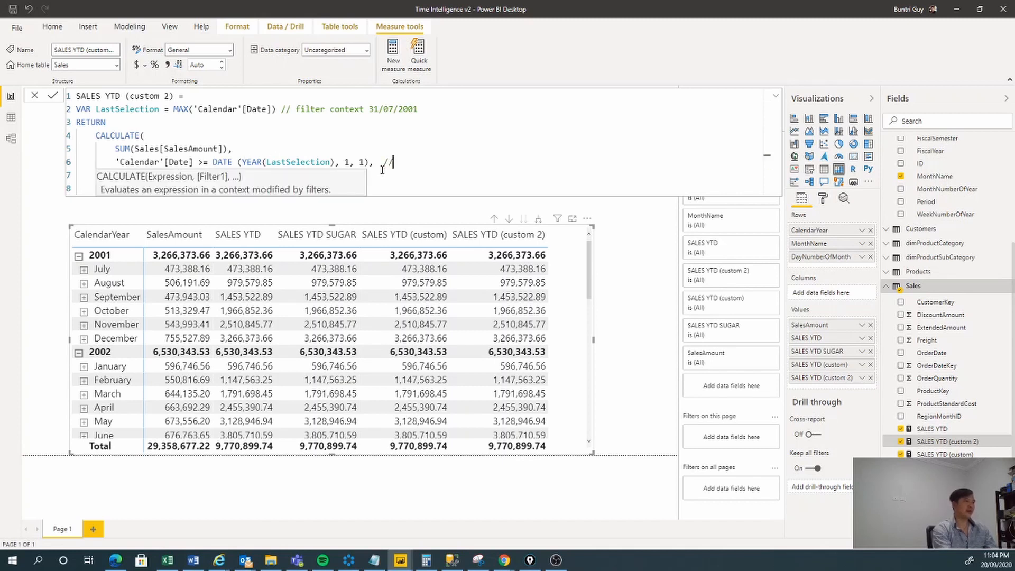
type("01/01/")
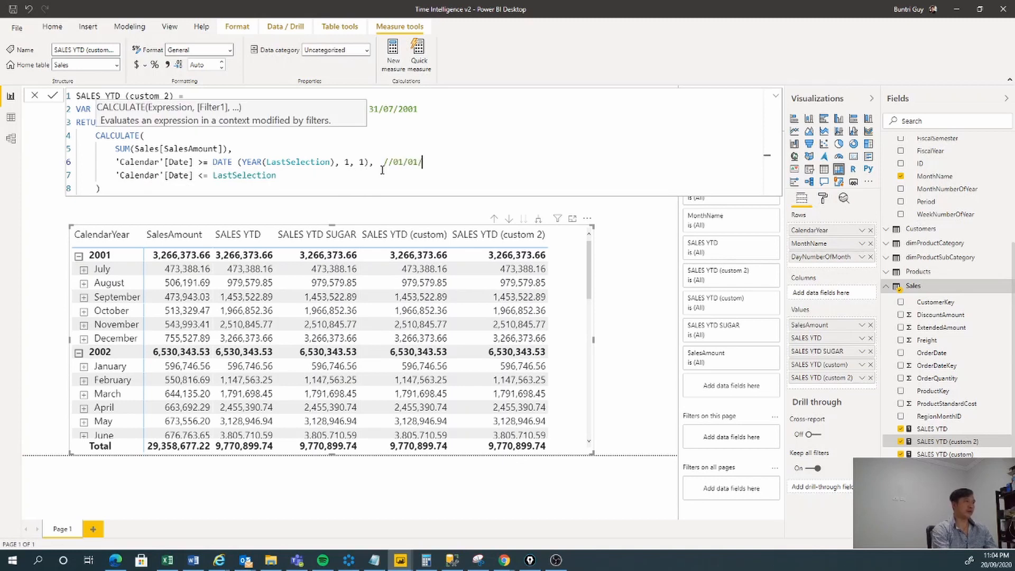
type("2001")
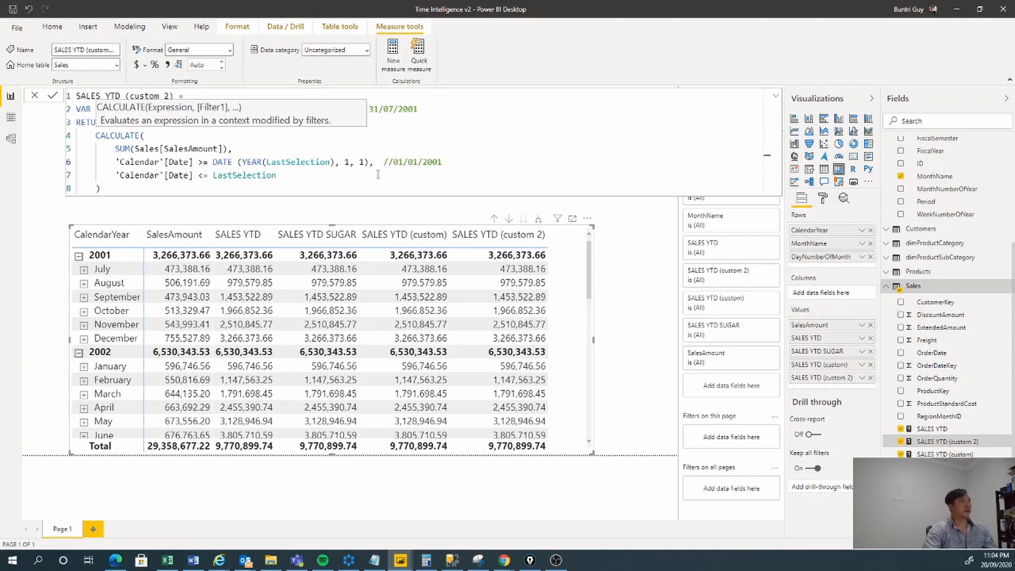
left_click(324, 176)
left_click(208, 121)
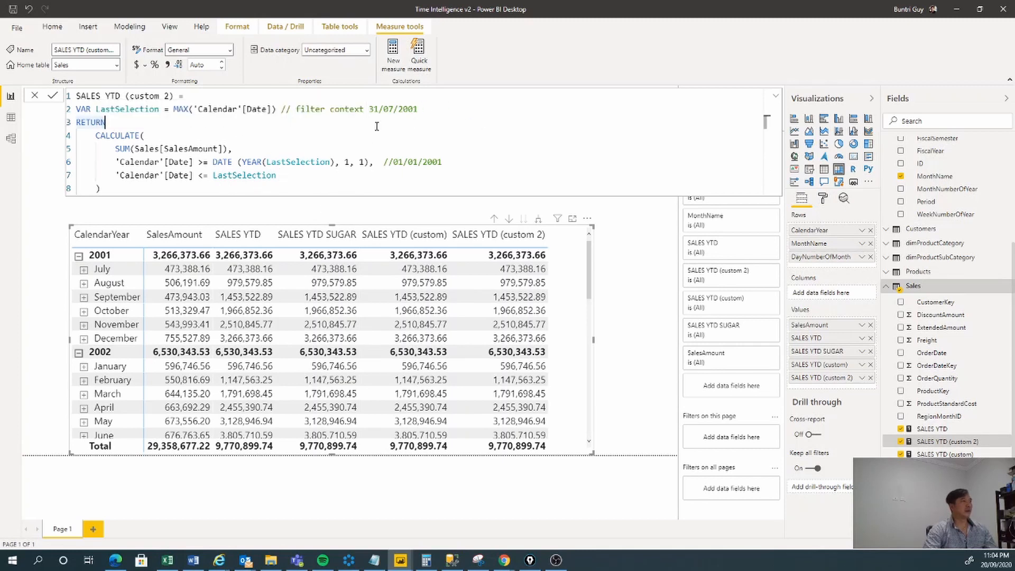
Copy 31/07/2001 from the LastSelection comment and add it as a // comment after the <= LastSelection filter.
left_click(373, 109)
left_click_drag(372, 109, 418, 110)
key("ctrl+c")
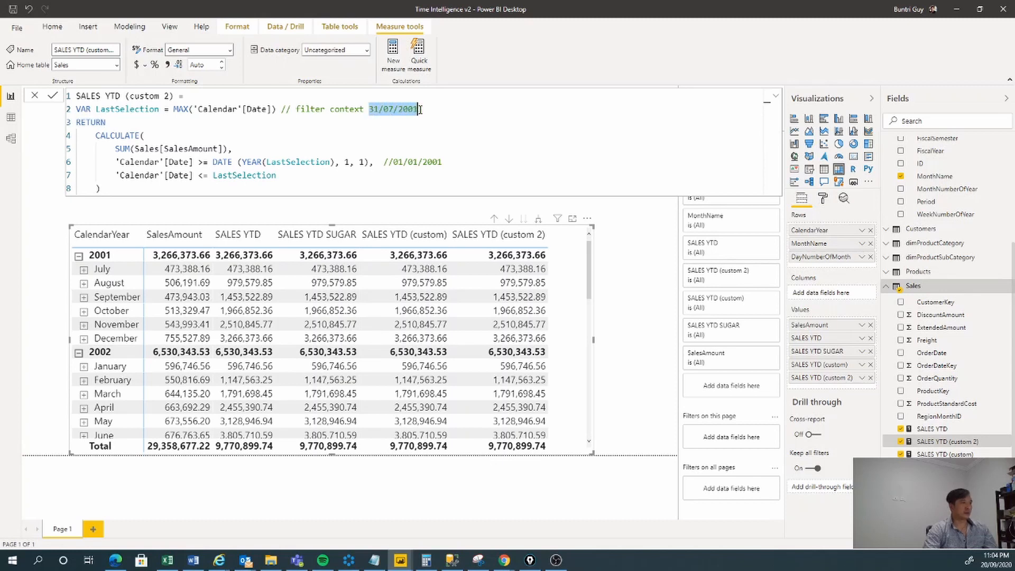
left_click(309, 175)
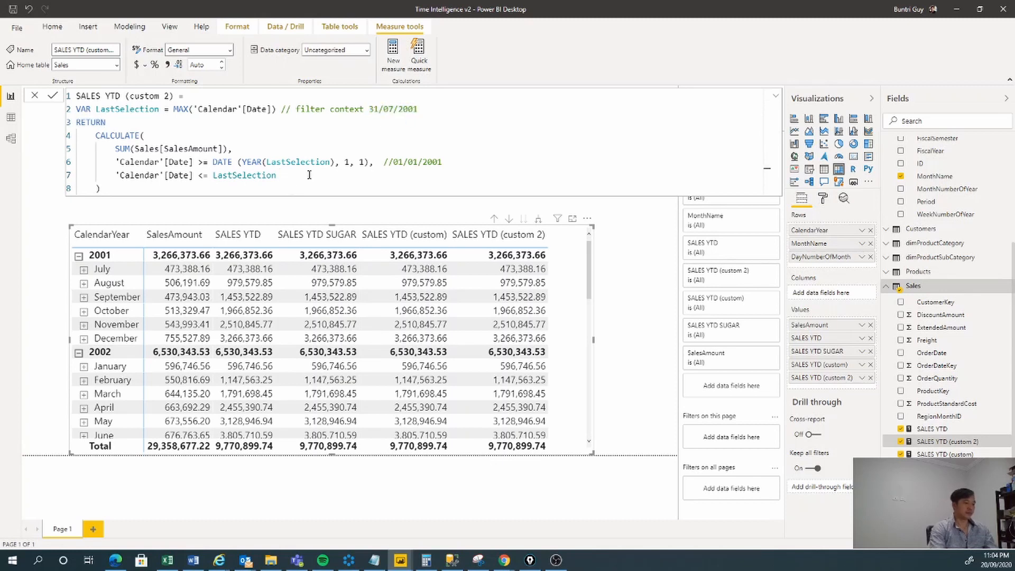
type("//")
key("ctrl+v")
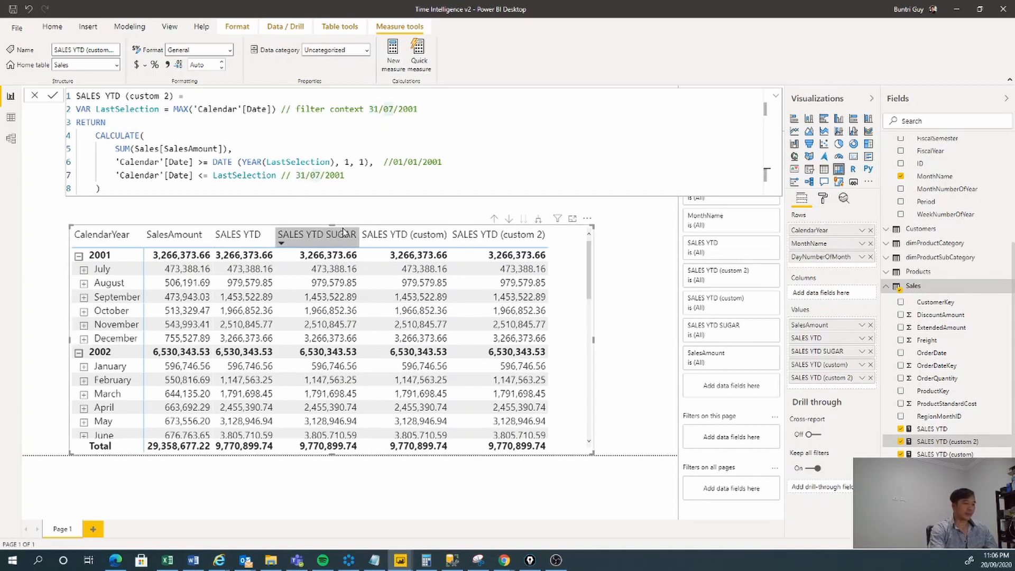
Change the month to 08 in both the upper-bound and LastSelection comments so they read 31/08/2001.
key("BackSpace")
type("8")
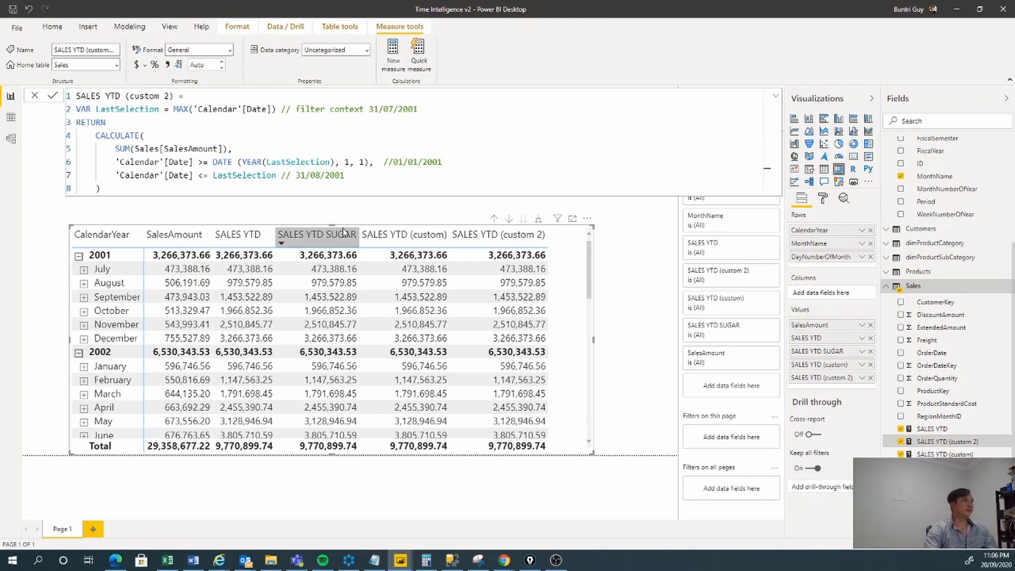
left_click(393, 109)
key("BackSpace")
type("8")
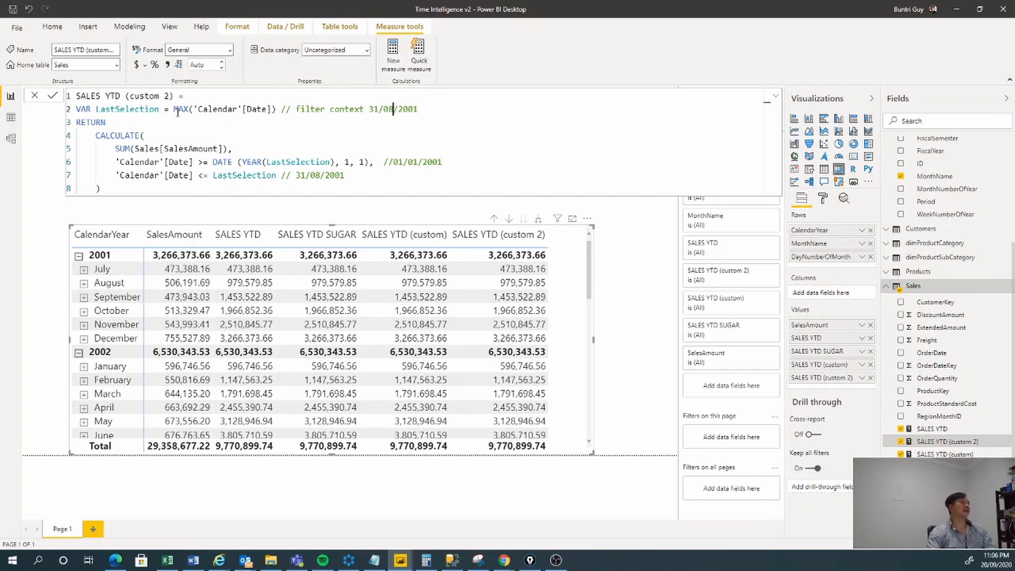
Expand July 2001 in the matrix, leave the formula, and remove SALES YTD (custom 2) from the matrix values.
left_click(85, 273)
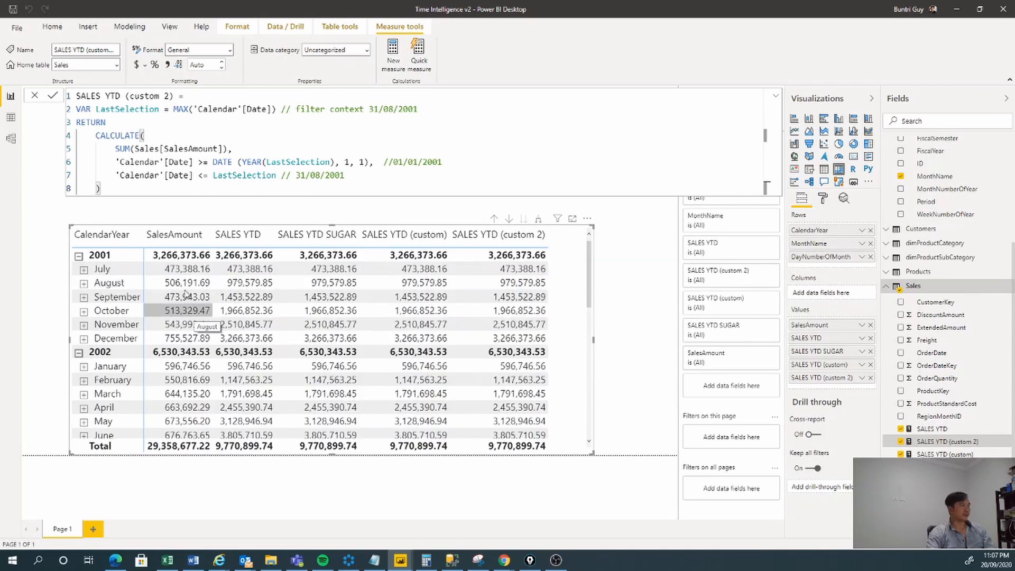
left_click(84, 269)
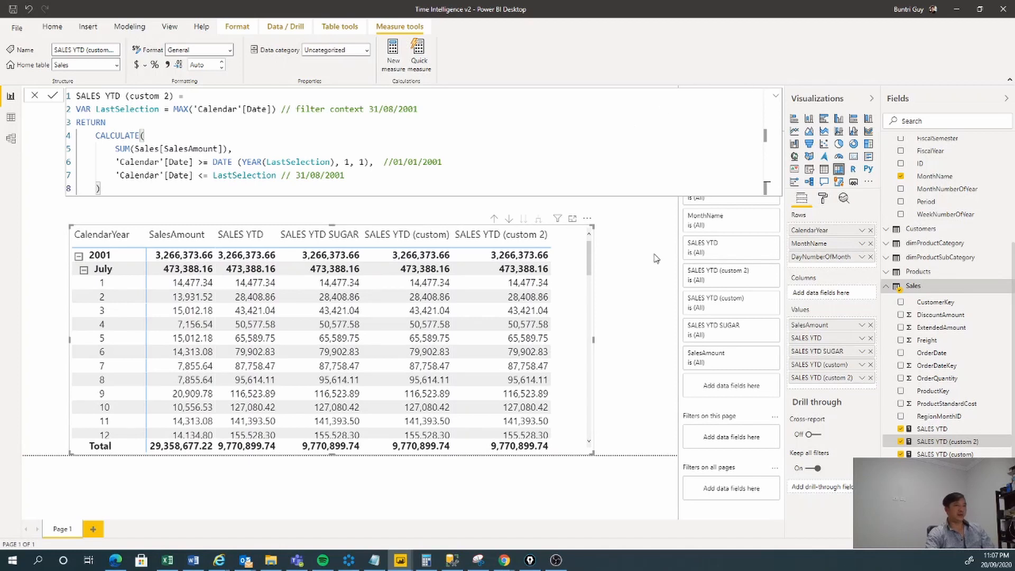
left_click(344, 207)
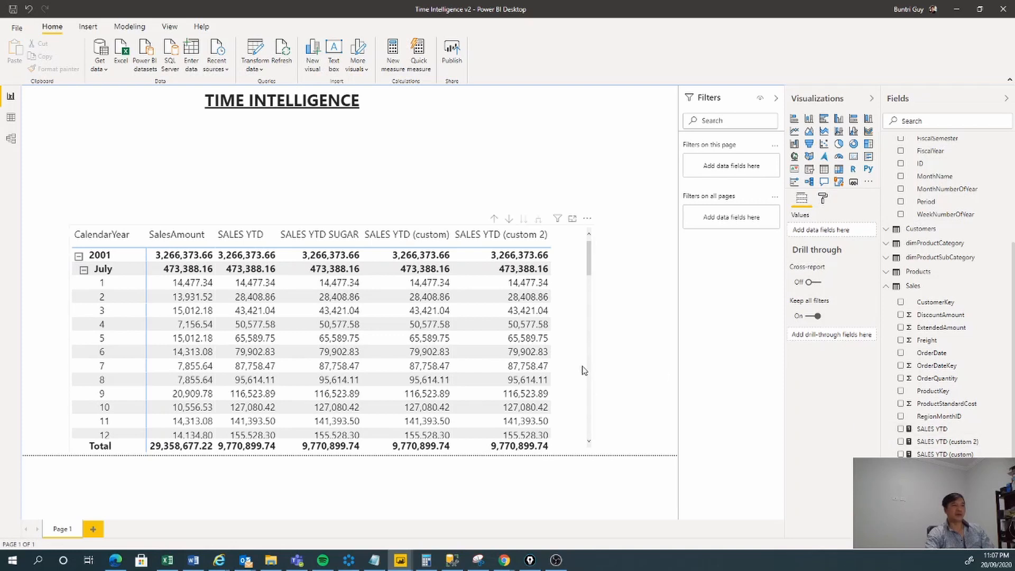
left_click(571, 265)
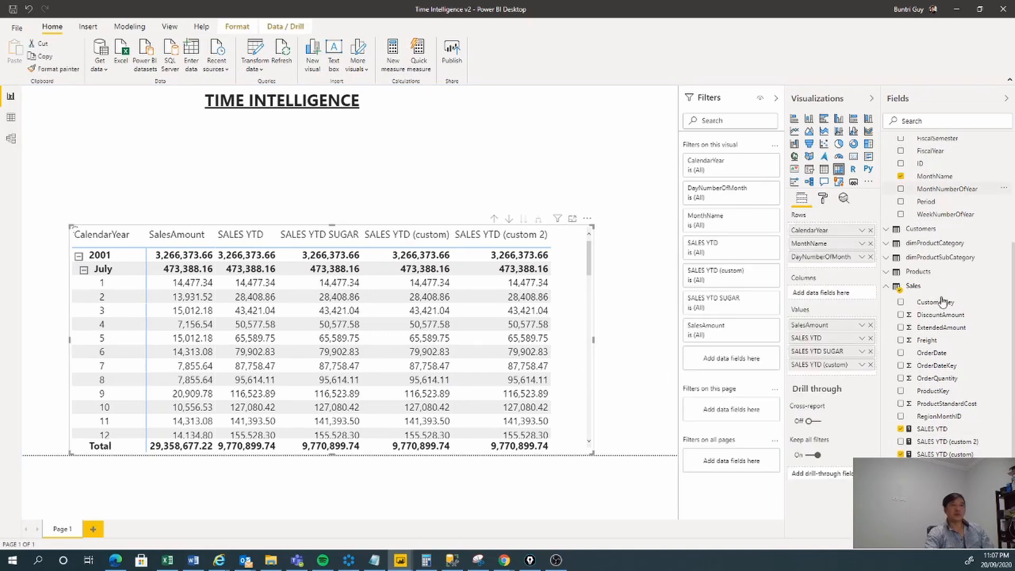
Create a new measure in the Sales table named SALES YTD (Custom 3) and begin its formula on a new line.
left_click(914, 287)
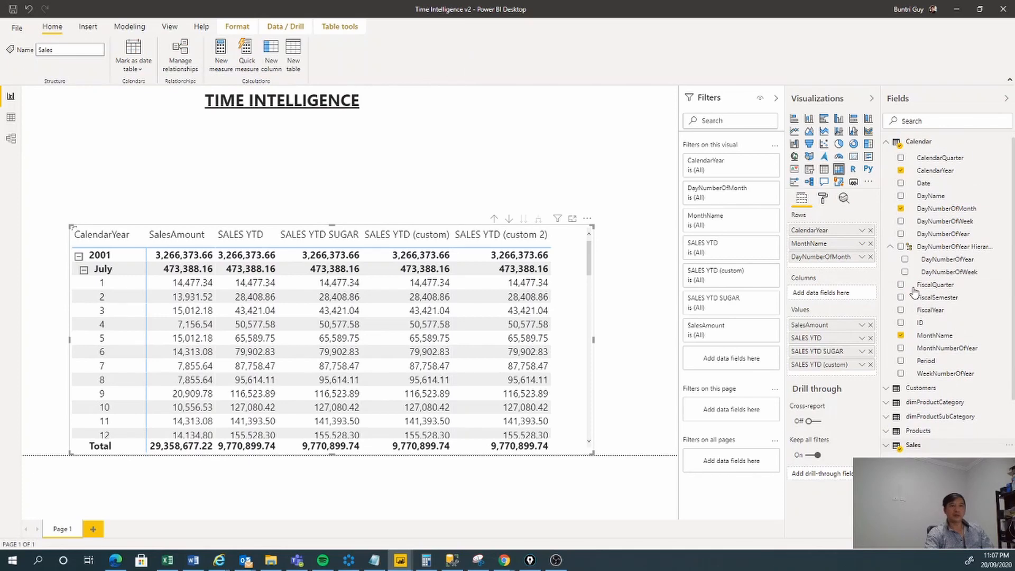
right_click(914, 450)
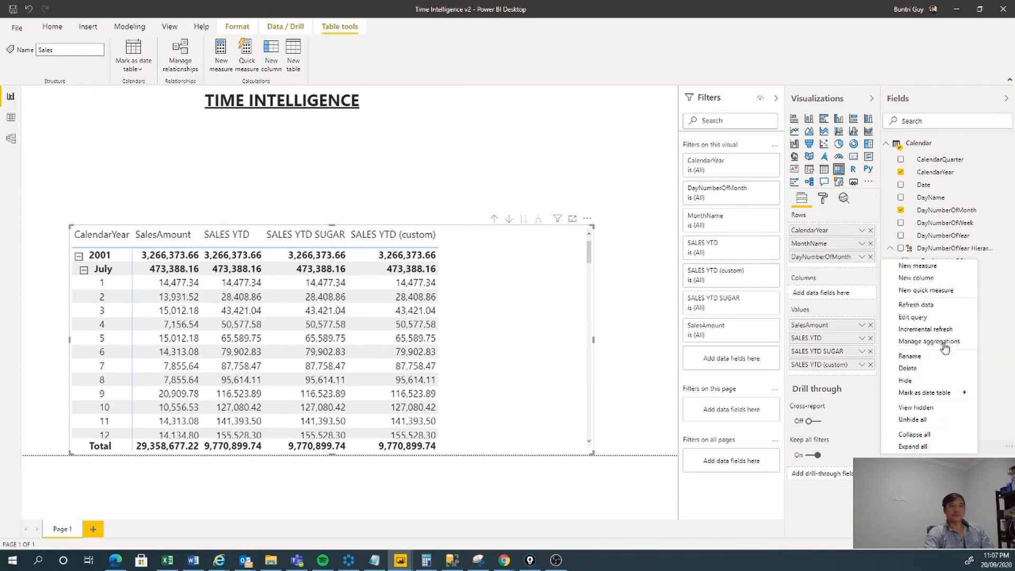
left_click(938, 267)
type("SALES")
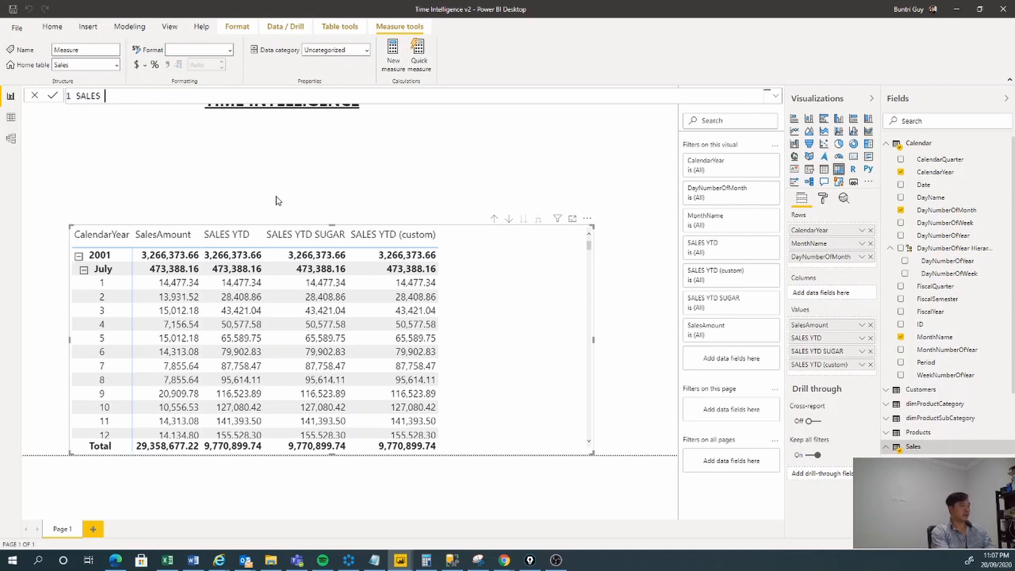
type(" YTD ")
type("(Customer")
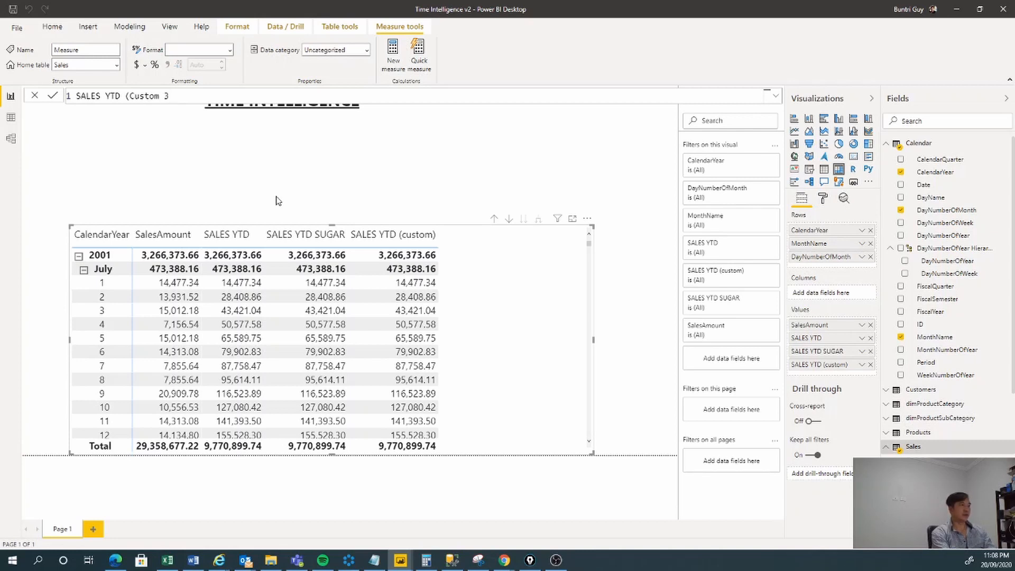
type(") =")
key("shift+Return")
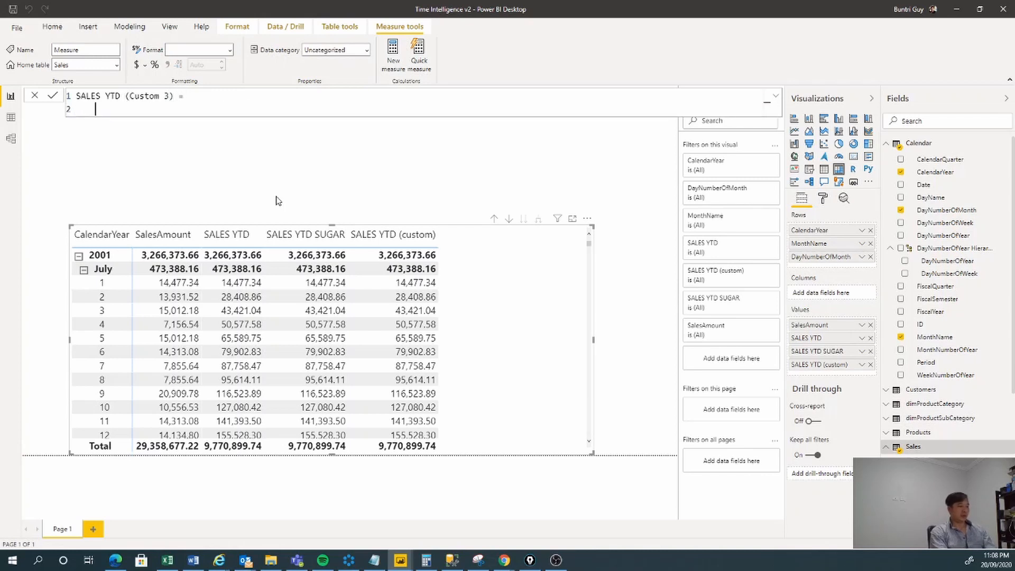
Start the measure's CALCULATE formula with SUM(Sales[SalesAmount]), as its expression on a separate line.
type("CALCULATE(")
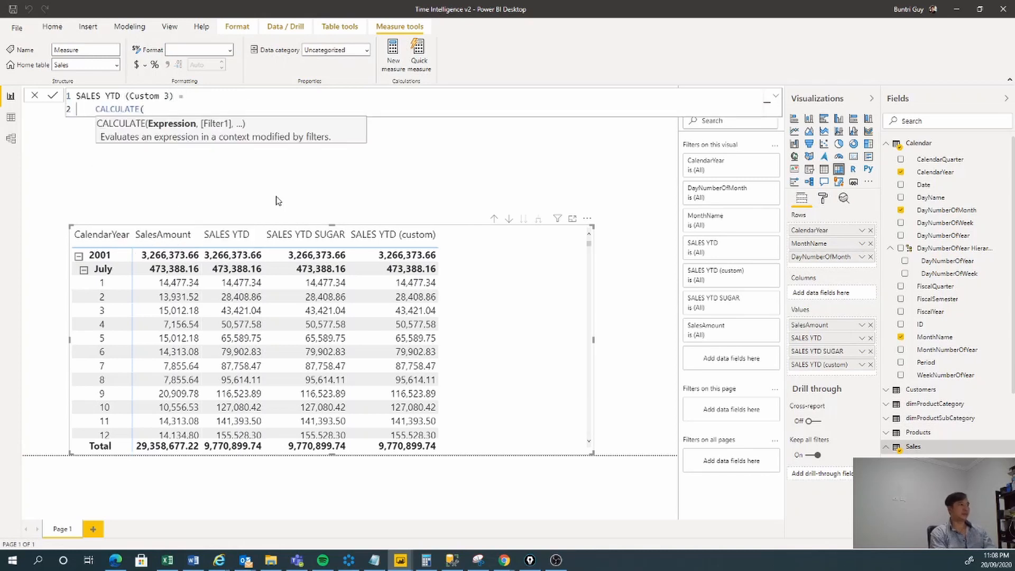
key("shift+Return")
type("SUM(sa")
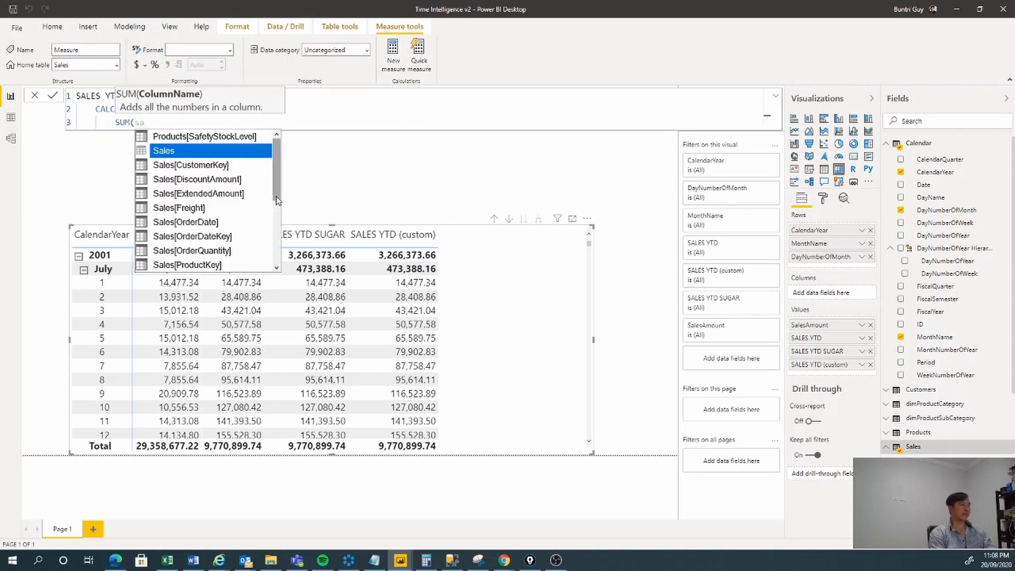
key("Down")
key("Down")
key("Down")
key("Down")
key("Down")
key("Down")
key("Down")
key("Down")
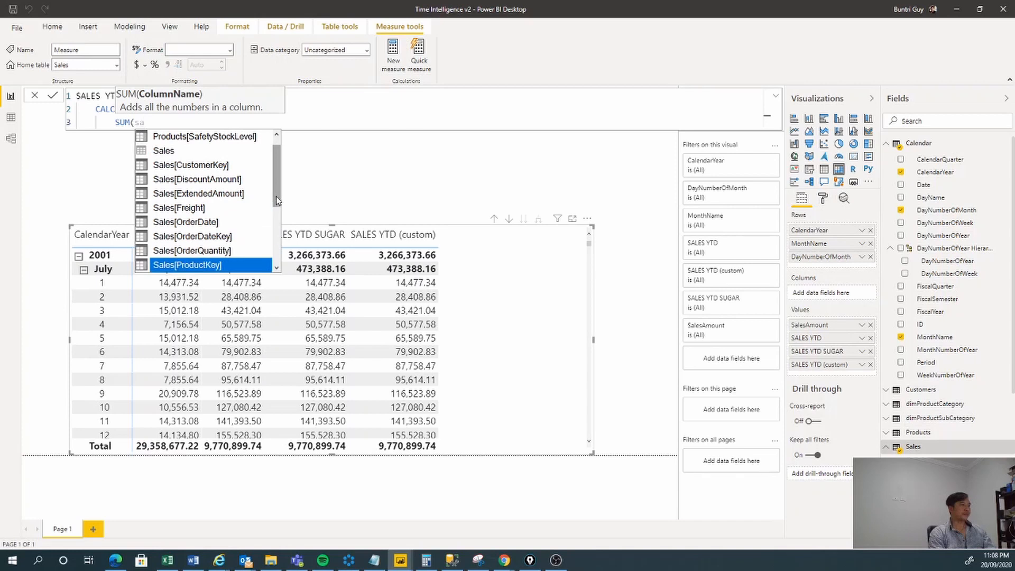
key("Down")
key("Down")
key("Down")
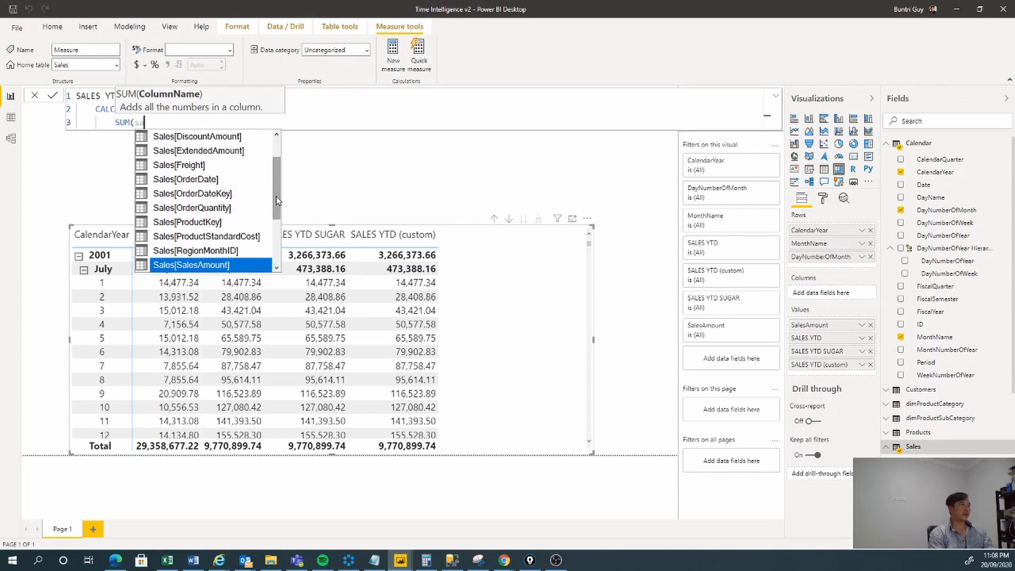
key("Tab")
type("),")
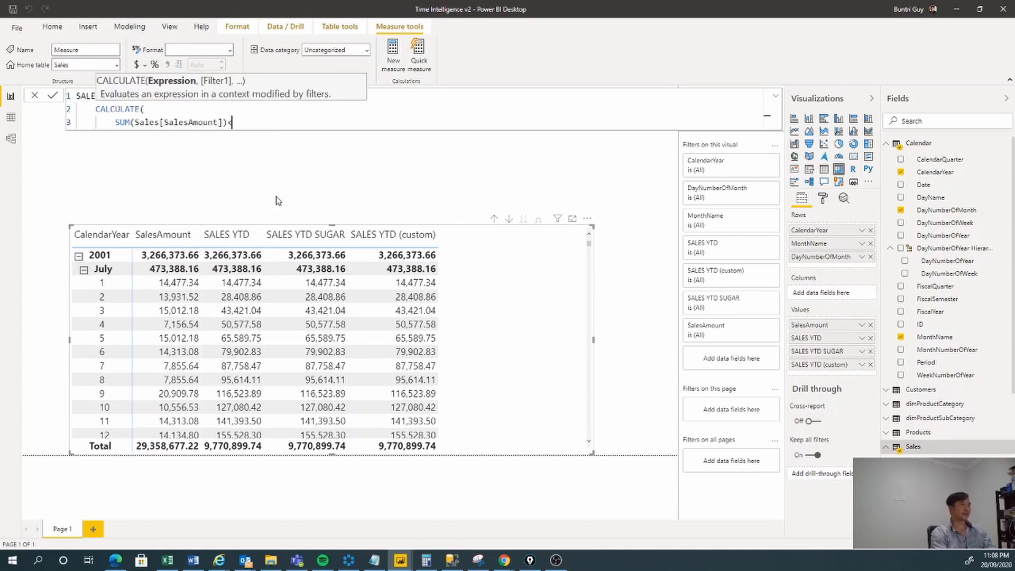
key("Return")
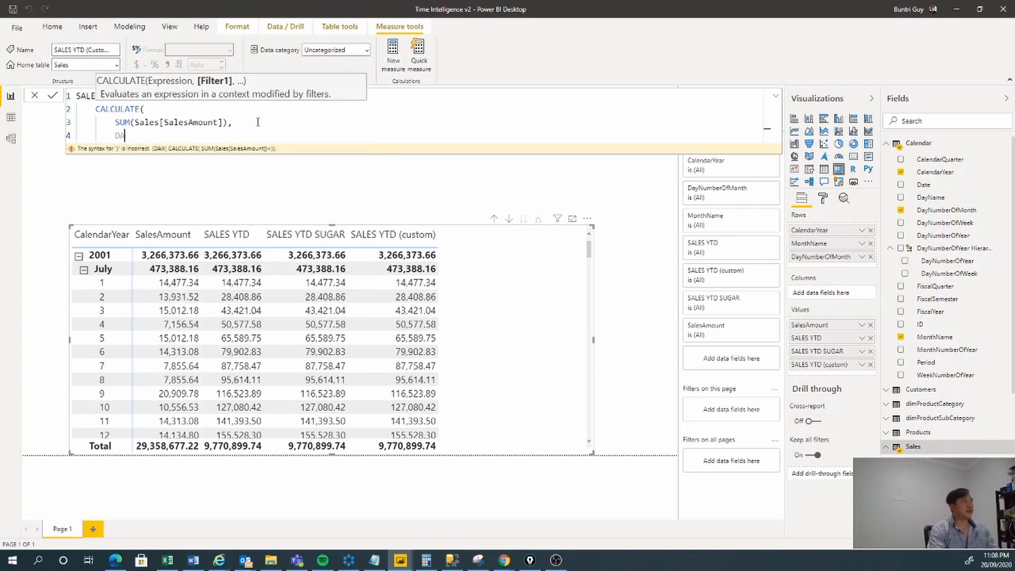
Insert the DATESBETWEEN function as the first filter argument of CALCULATE.
type("DATE")
key("Down")
key("Down")
key("Down")
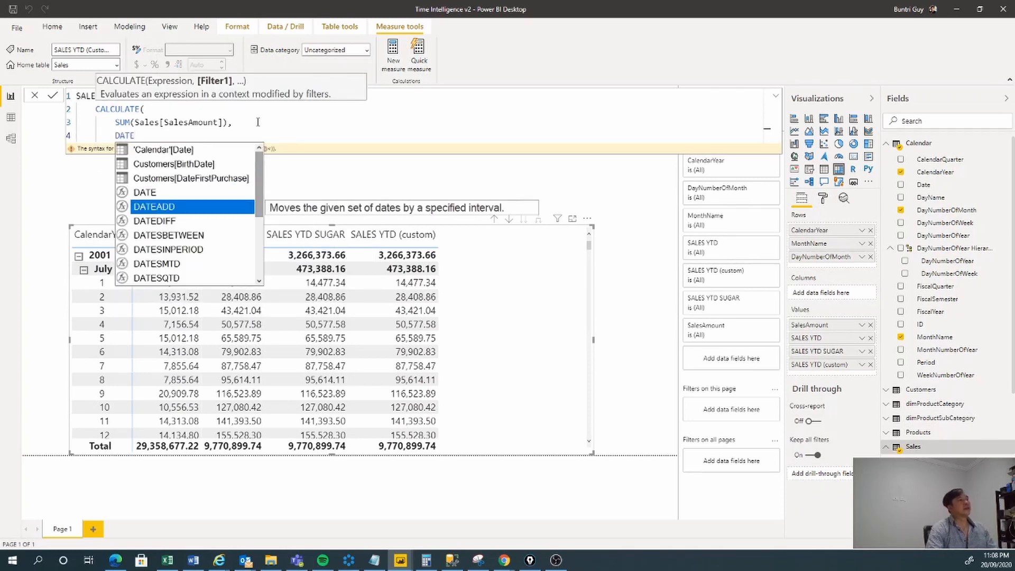
key("Tab")
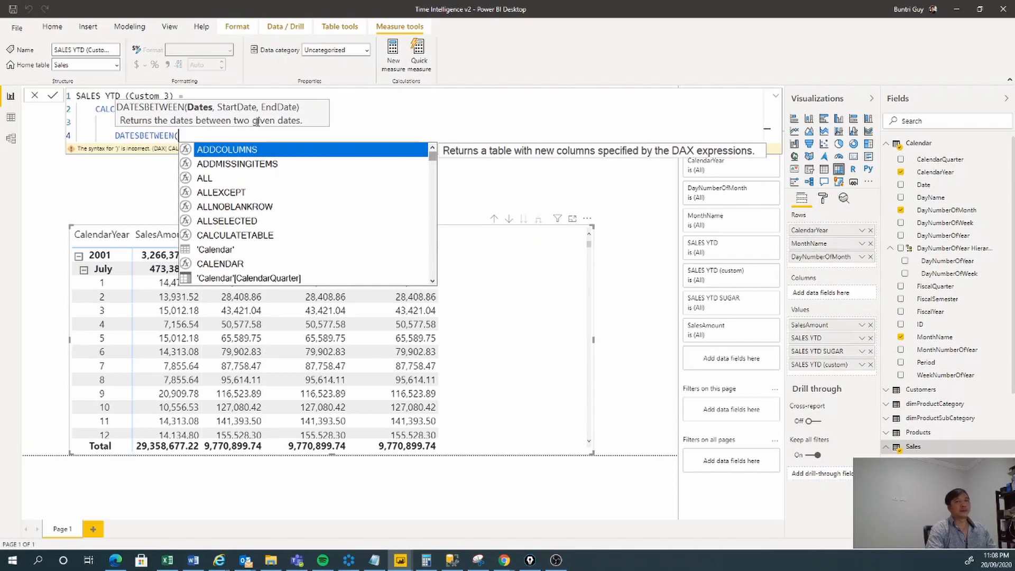
Supply 'Calendar'[Date], as the dates argument of DATESBETWEEN on its own line.
key("shift+Return")
type("c")
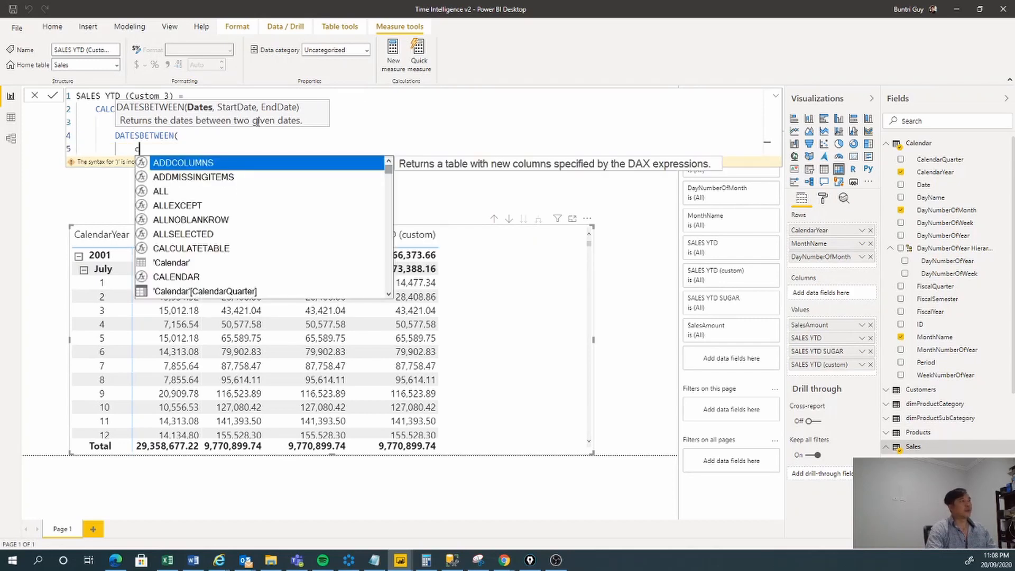
type("a")
key("Down")
key("Down")
key("Down")
key("Down")
key("Down")
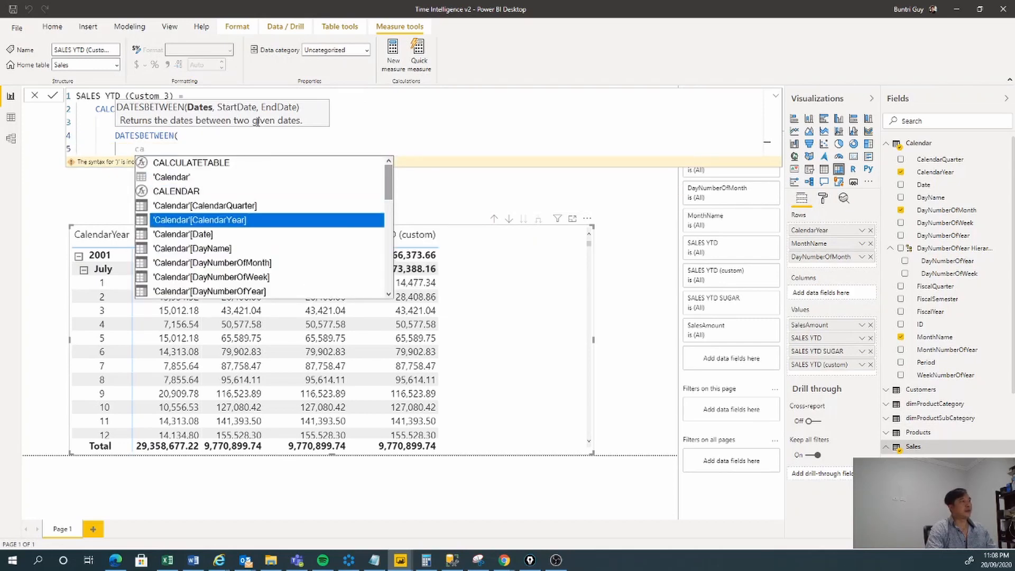
key("Tab")
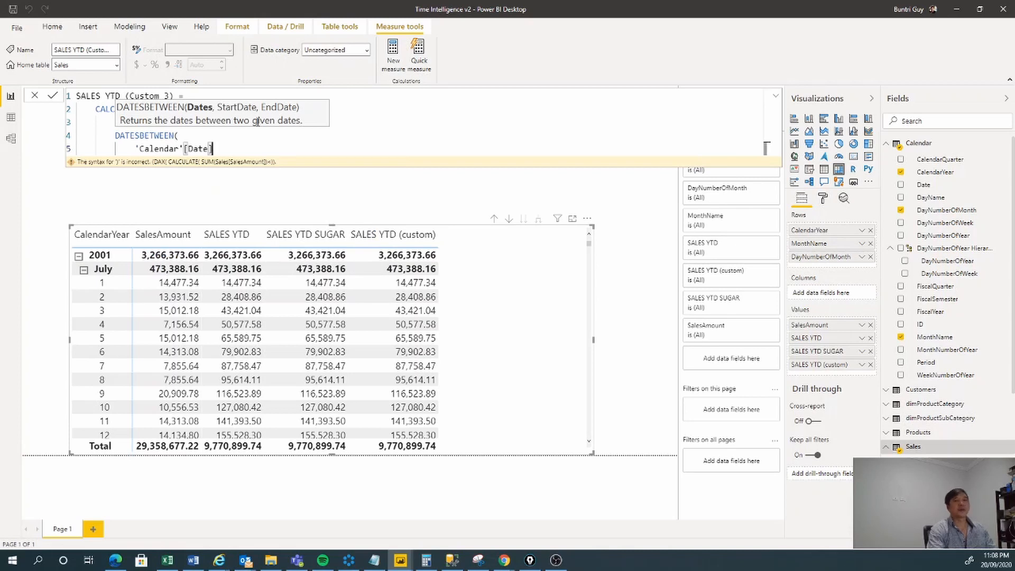
type(",")
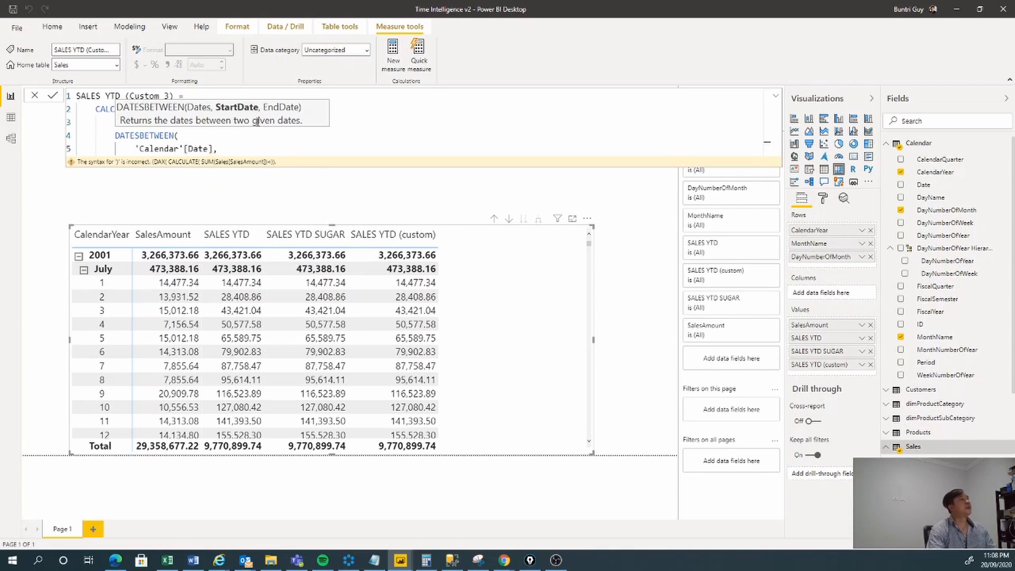
Declare a variable named LastSelection directly above the CALCULATE expression in the SALES YTD (Custom 3) measure.
key("Return")
type("DATE")
left_click(209, 94)
key("Return")
type("VAR ")
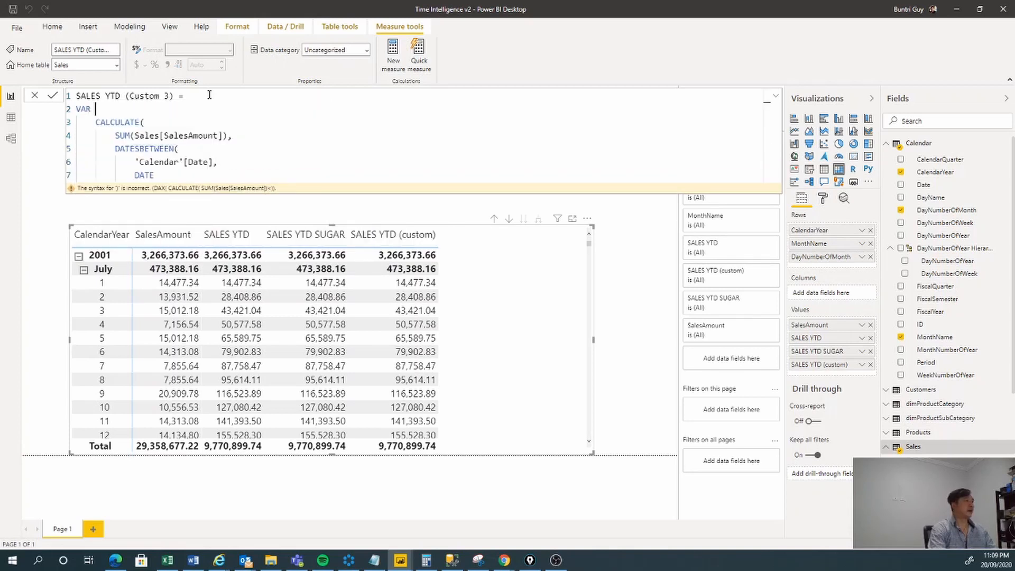
type("Last")
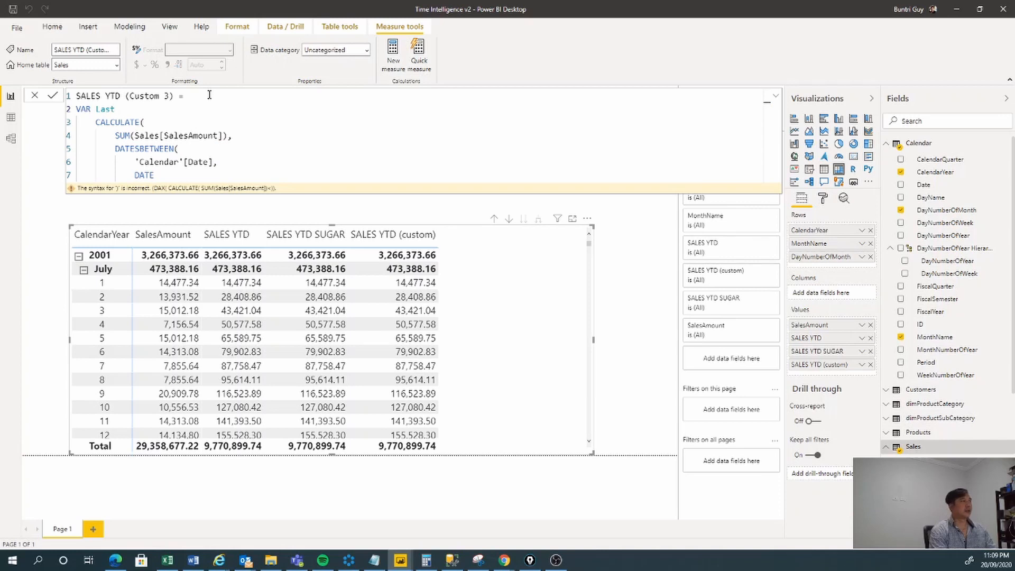
type("Selectio")
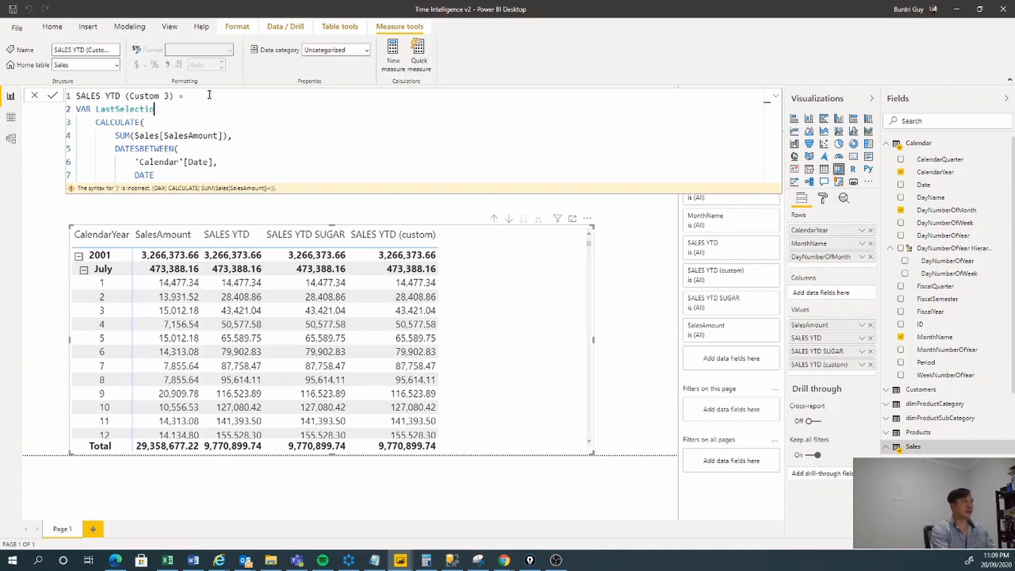
type("n = M")
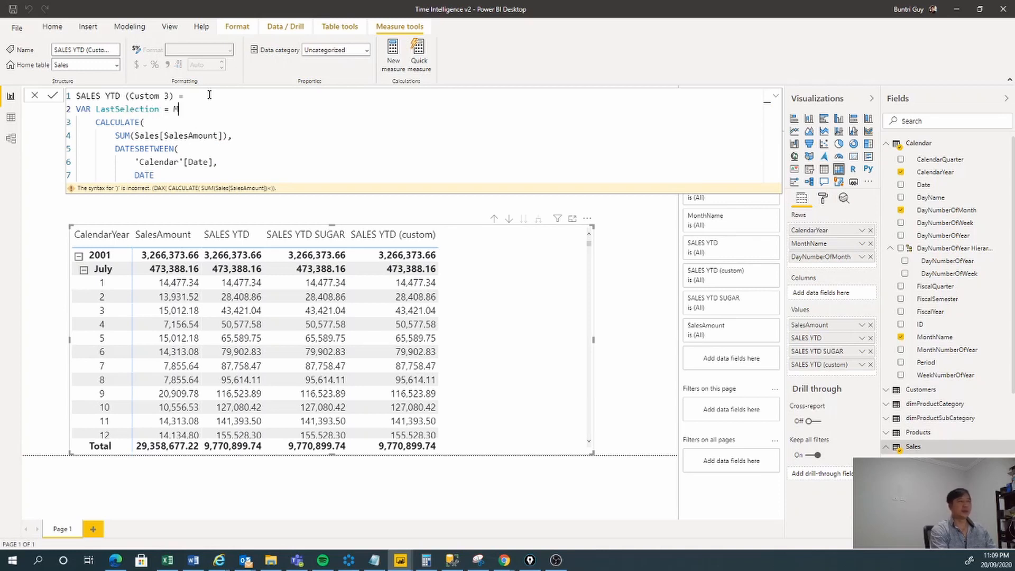
Assign MAX('Calendar'[Date]) to LastSelection and add RETURN on its own line before CALCULATE.
type("AX(CA")
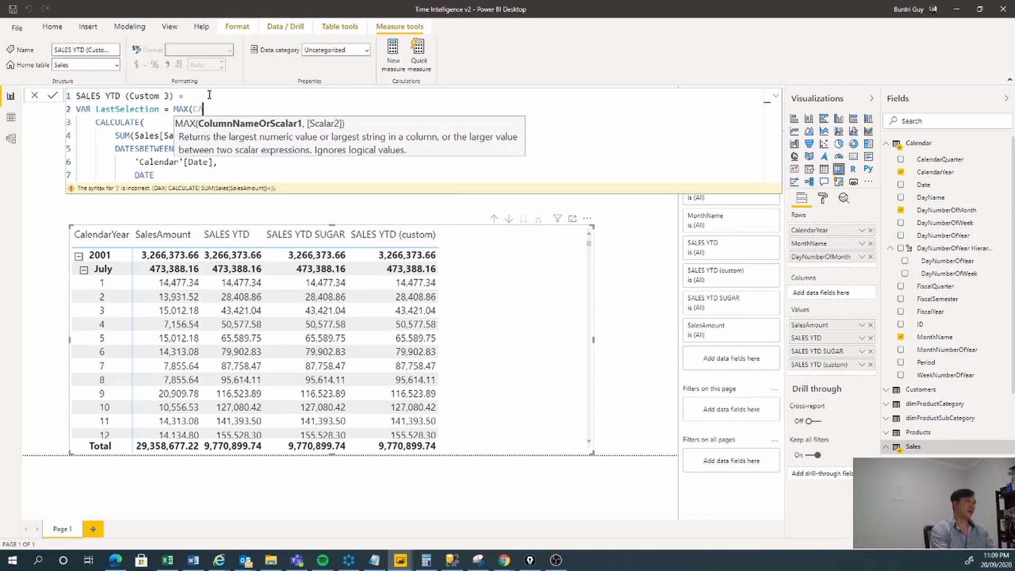
key("Down")
key("Down")
key("Down")
key("Down")
key("Down")
key("Down")
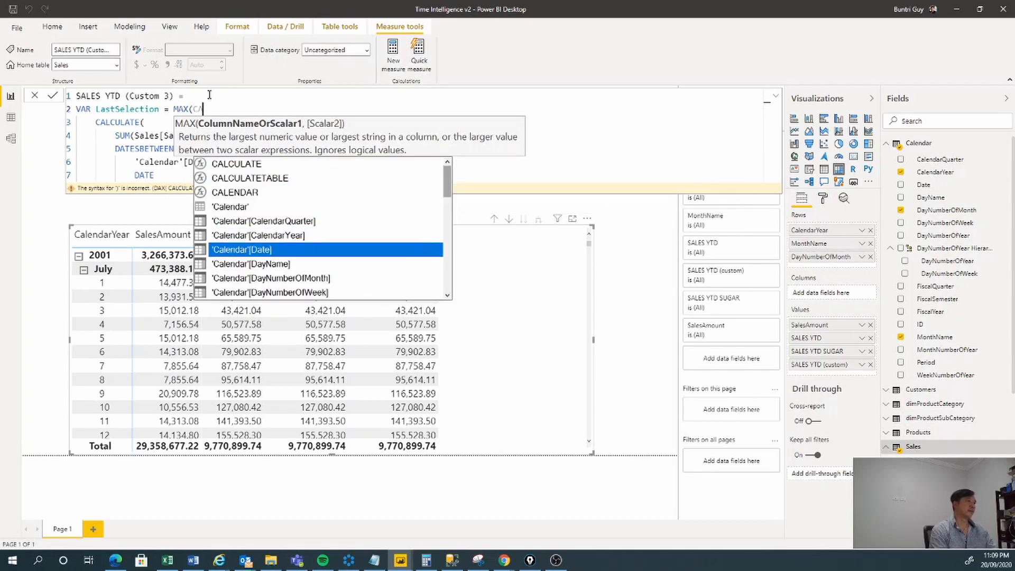
key("Tab")
type(")")
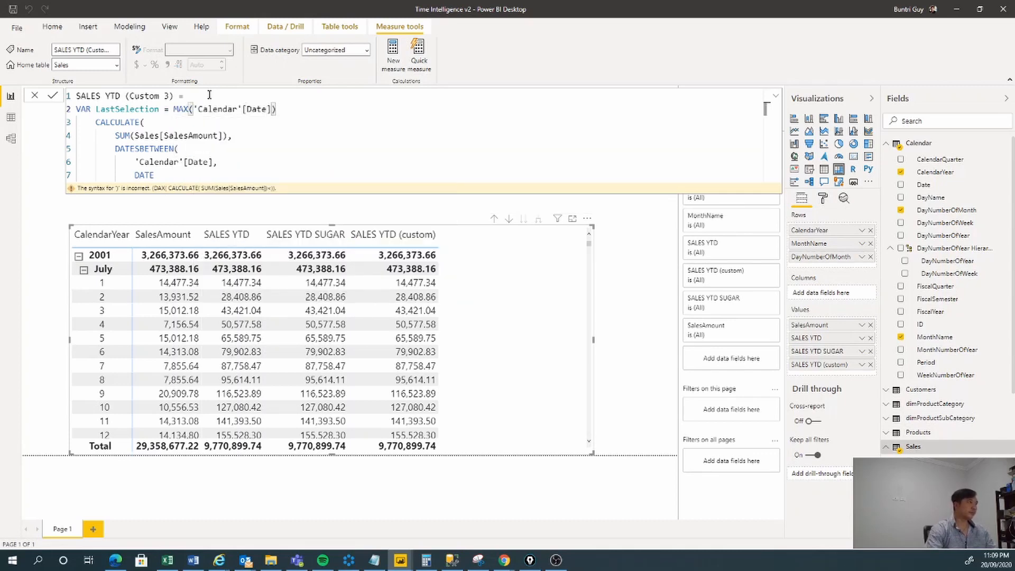
key("Return")
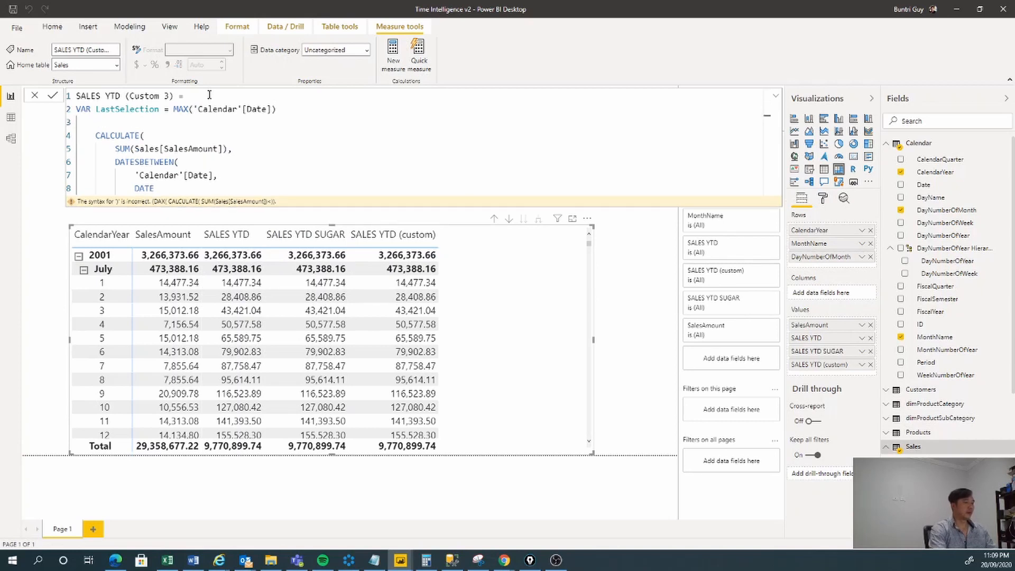
type("RETURN")
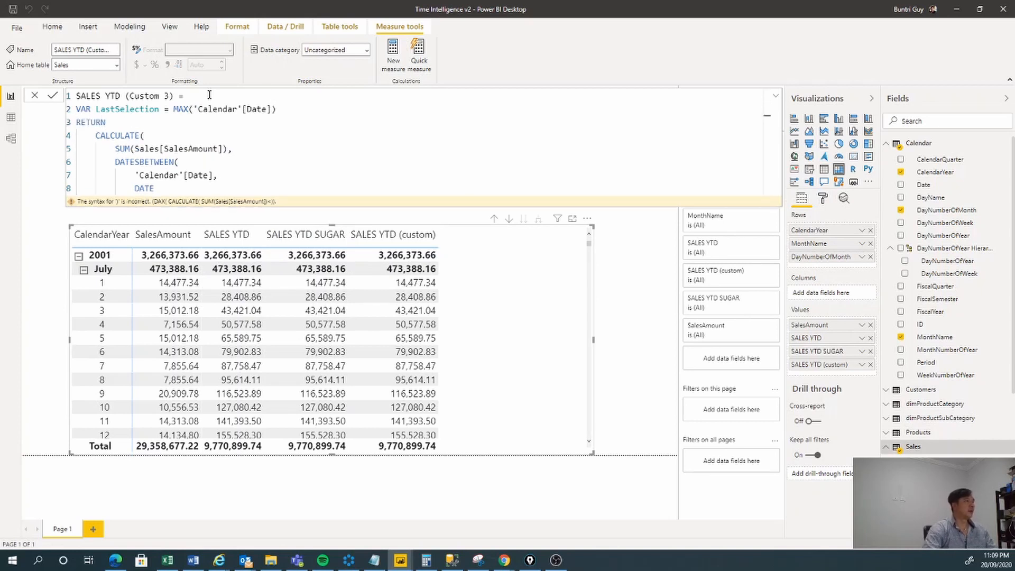
Replace the unfinished DATESBETWEEN start date with a DATE function whose year argument is YEAR(LastSelection).
left_click(186, 188)
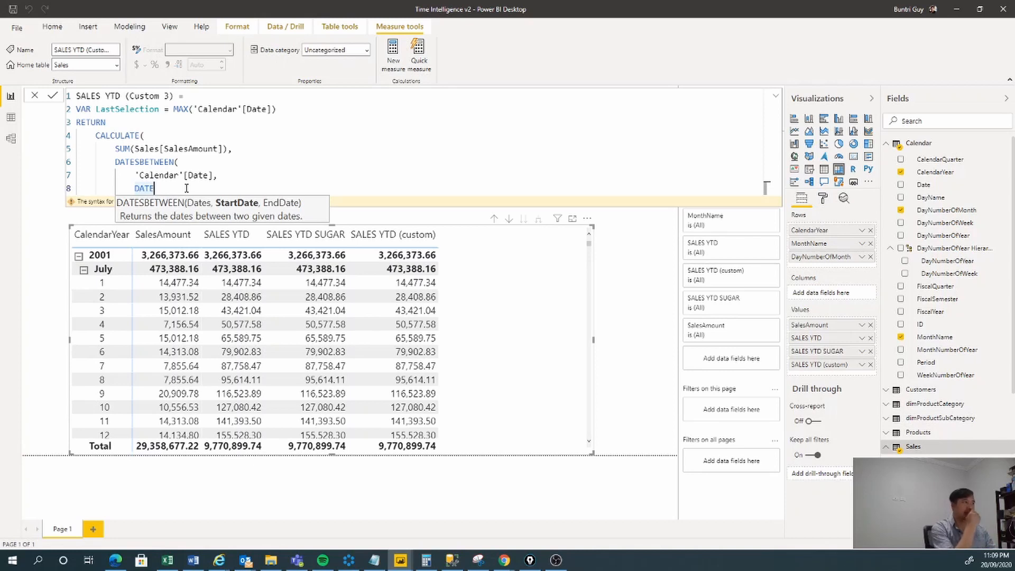
key("BackSpace")
key("BackSpace")
key("BackSpace")
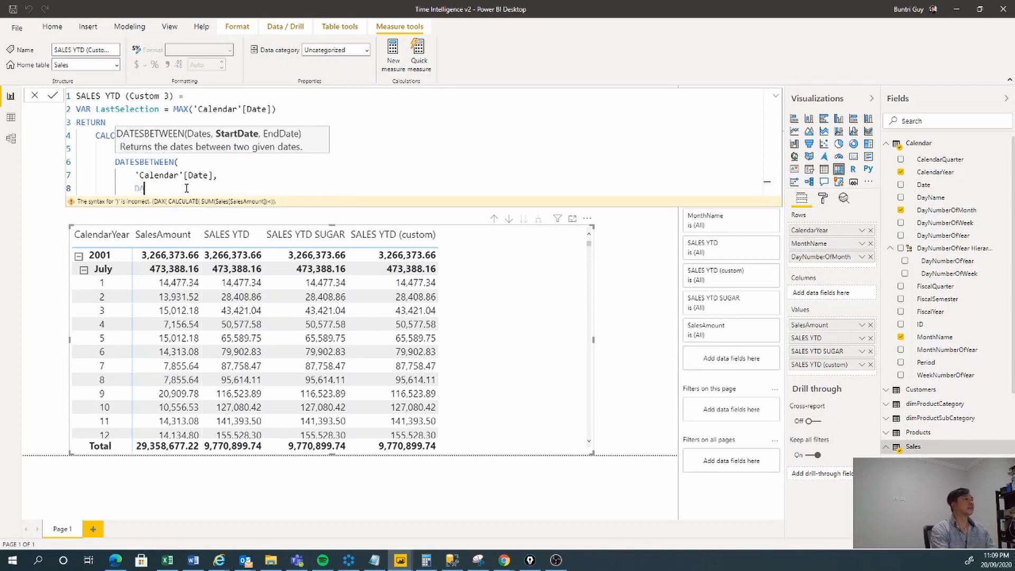
key("BackSpace")
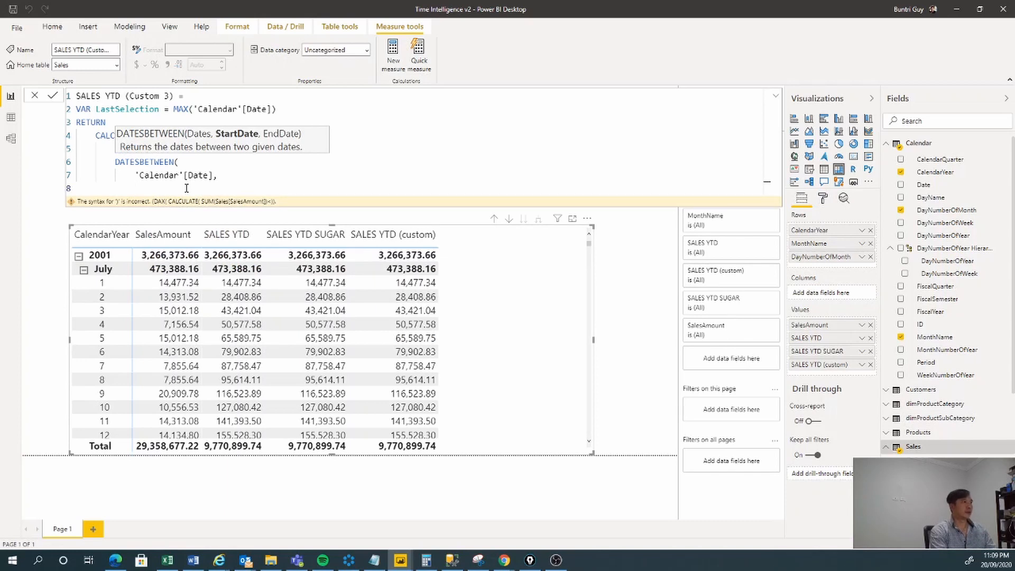
type("DATE(YE")
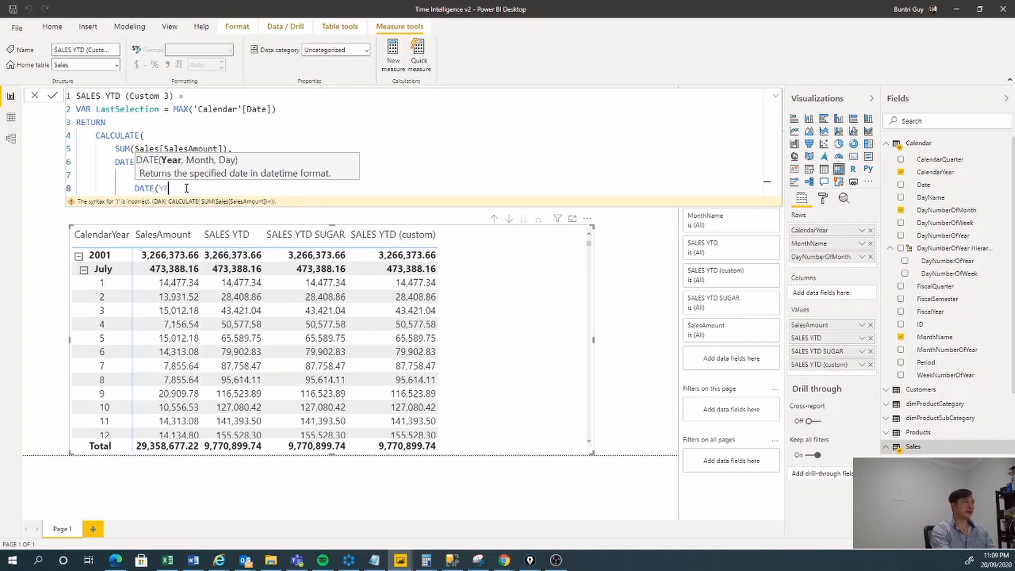
type("AR(")
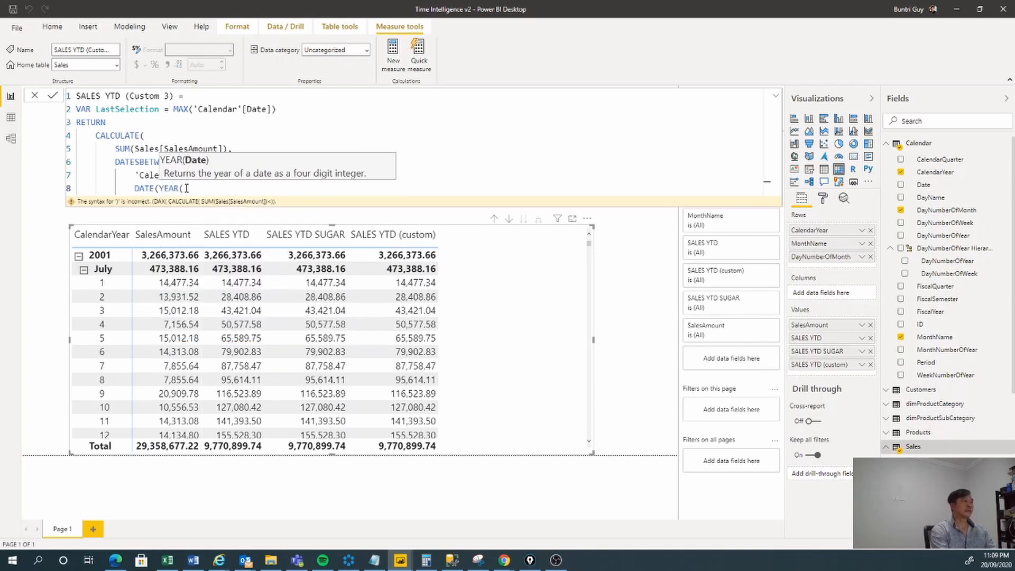
type("Las")
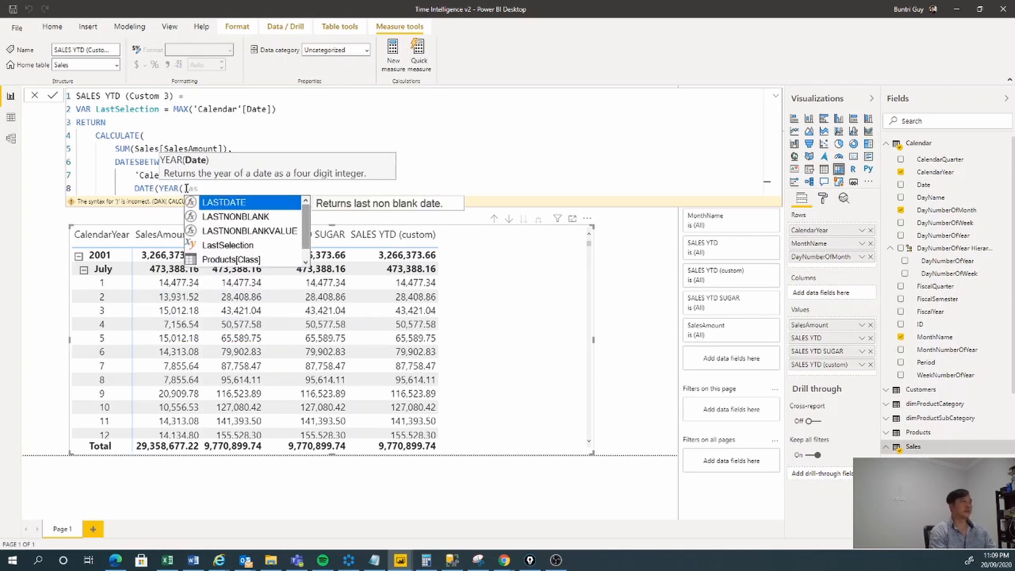
key("Down")
key("Down")
key("Down")
key("Tab")
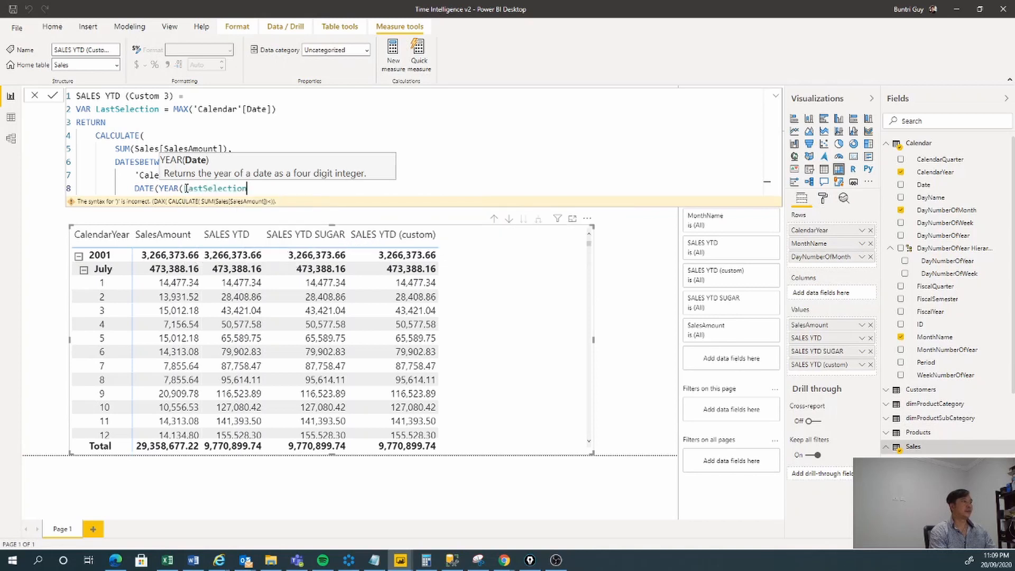
type(")")
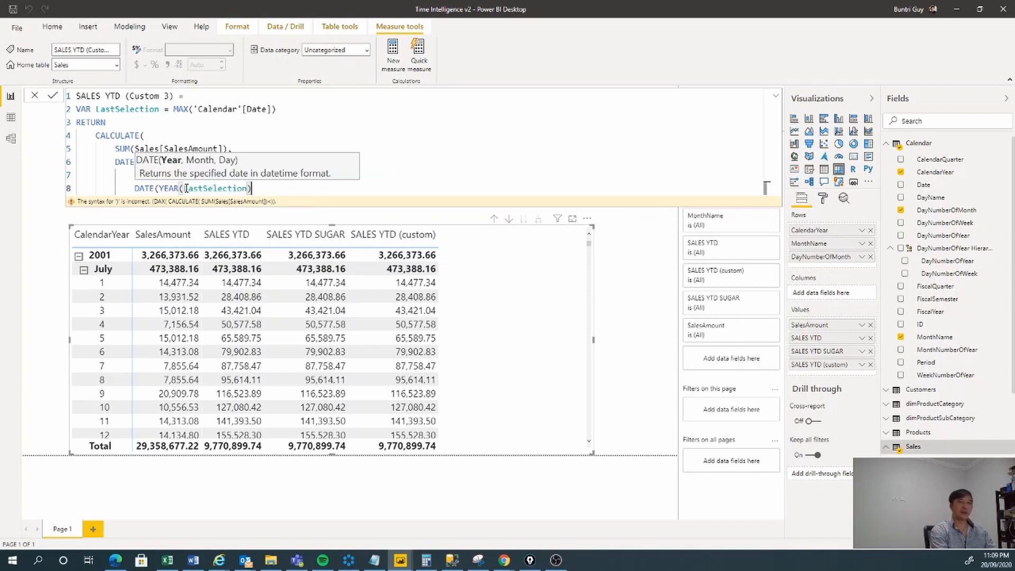
Complete the DATE function with month 1 and day 1, and add a comma and a new line for the end date.
type(", 1, 1")
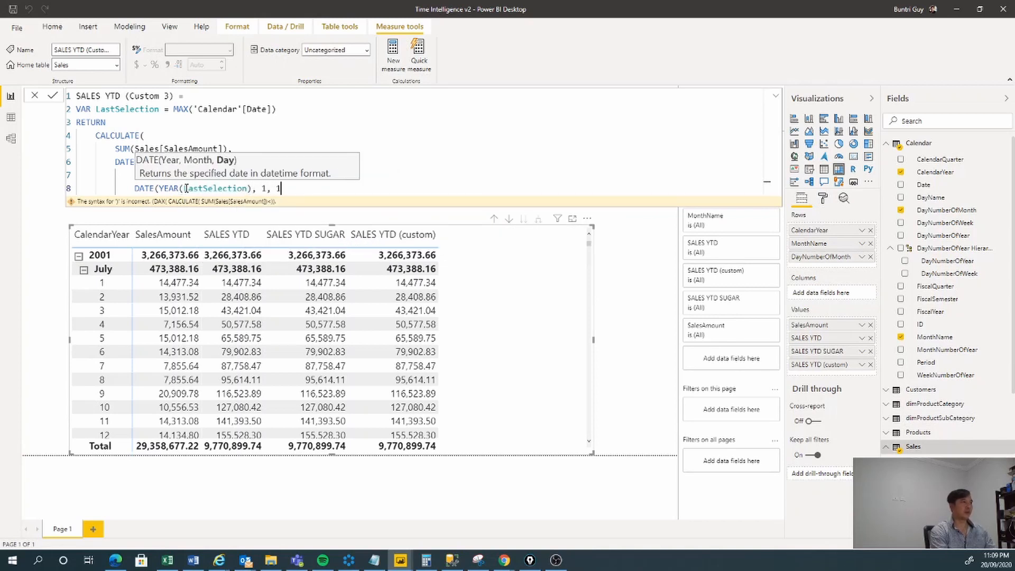
type(")")
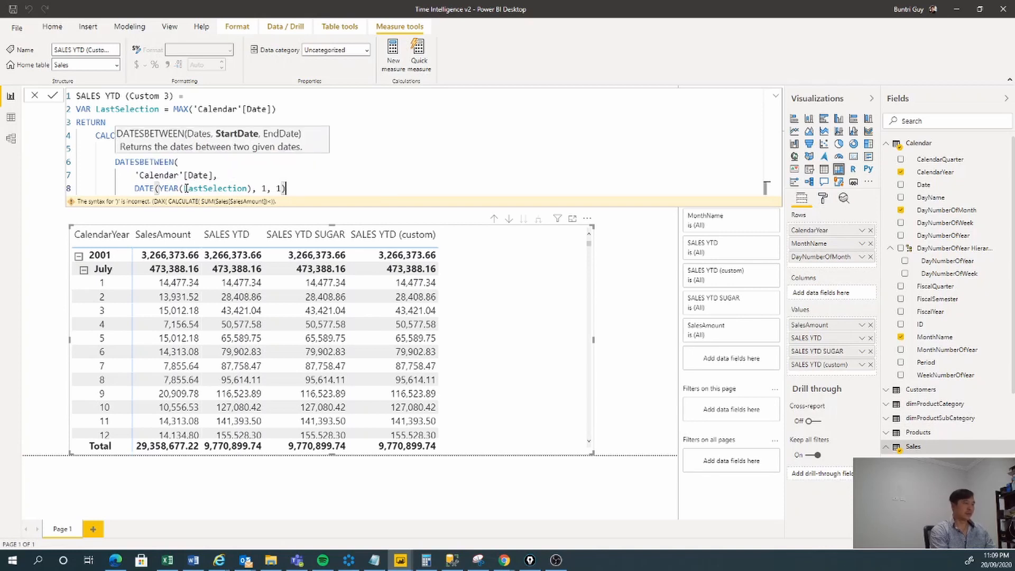
type(",")
key("Return")
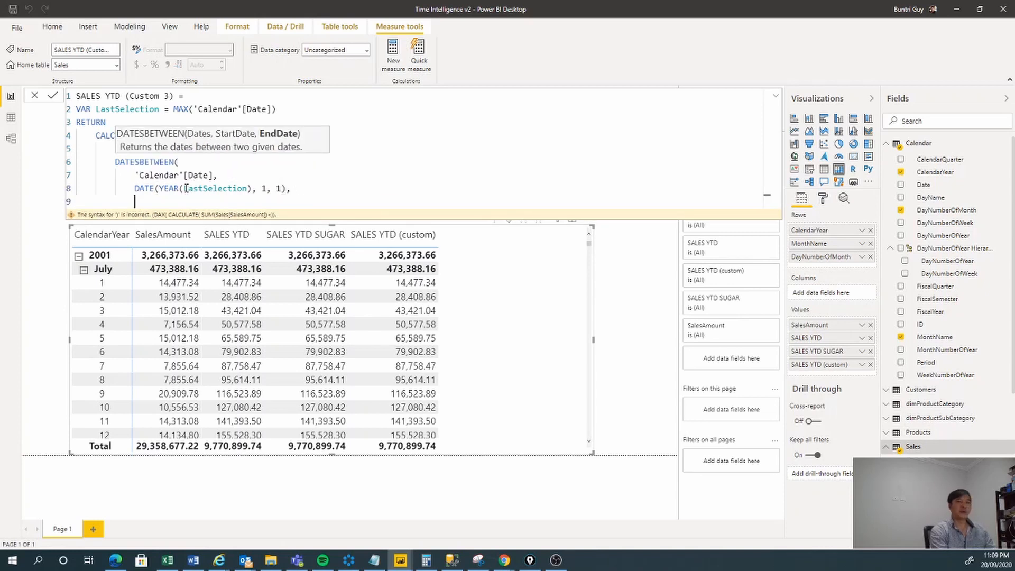
Supply the LastSelection variable as the end date argument of DATESBETWEEN.
type(":")
key("BackSpace")
key("BackSpace")
key("BackSpace")
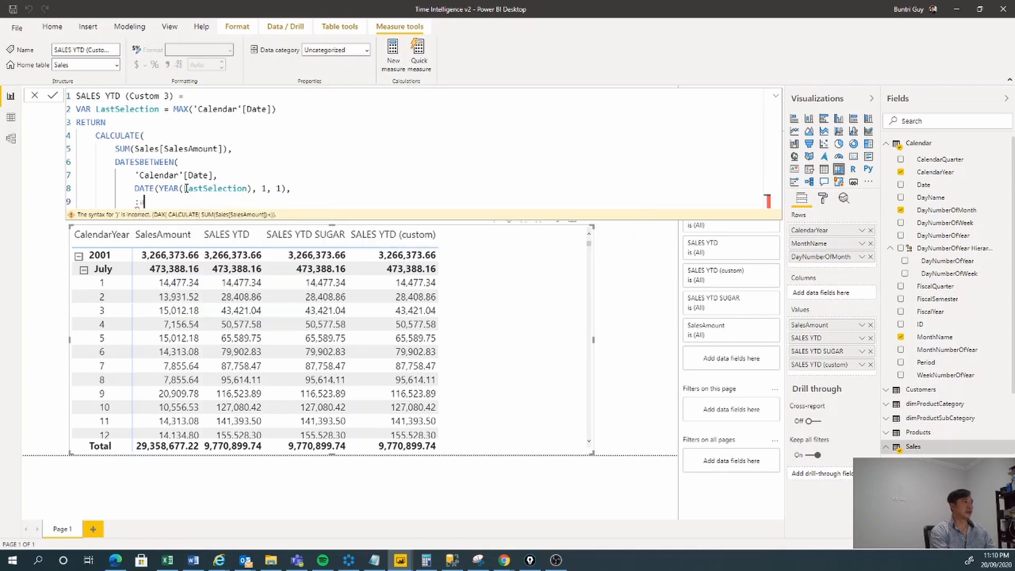
type("LA")
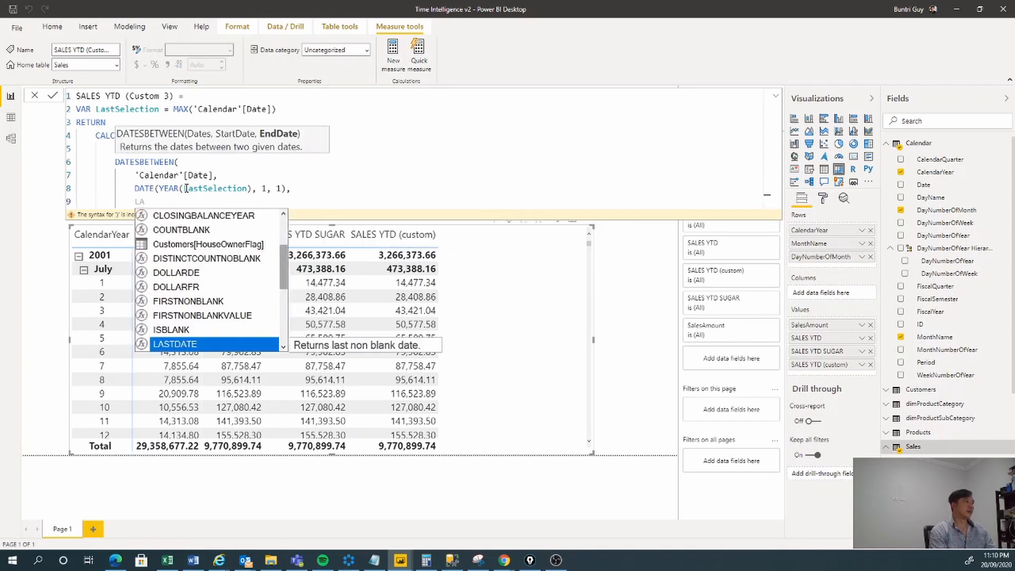
key("Up")
key("Up")
key("Up")
key("Up")
key("Down")
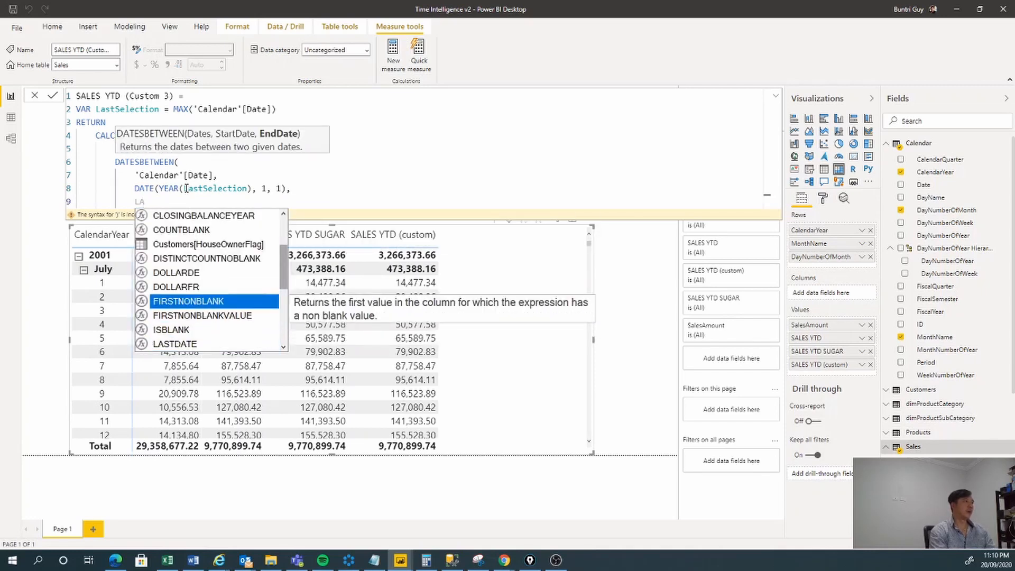
key("BackSpace")
key("BackSpace")
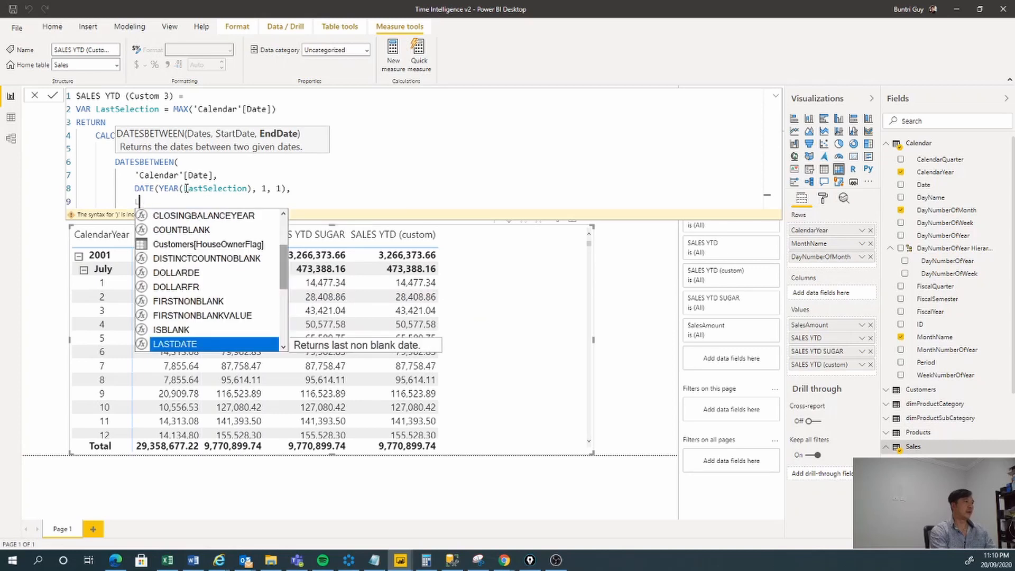
key("Down")
key("Down")
key("Down")
key("Tab")
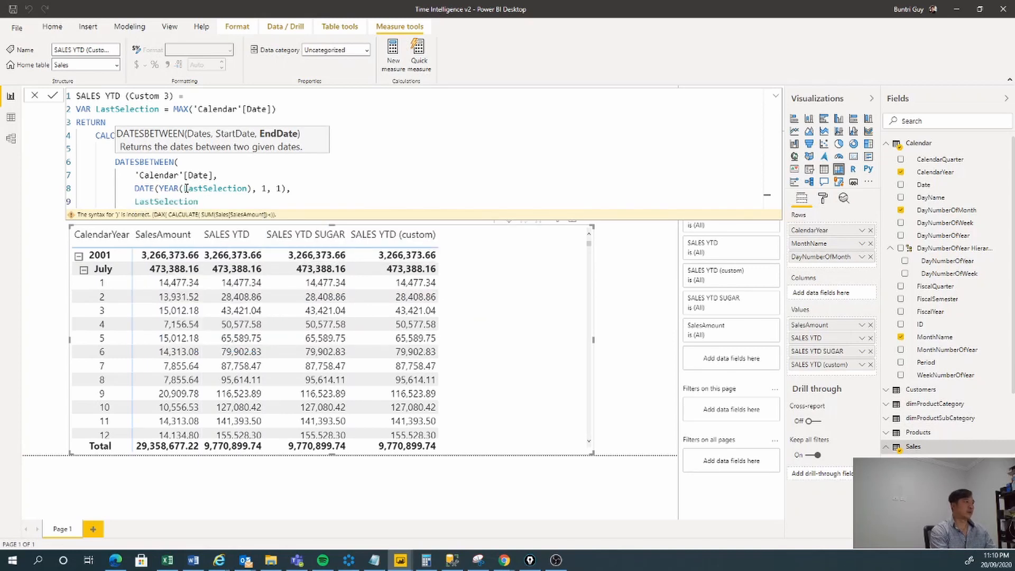
Close DATESBETWEEN and CALCULATE with parentheses on separate lines and commit the measure.
key("shift+Return")
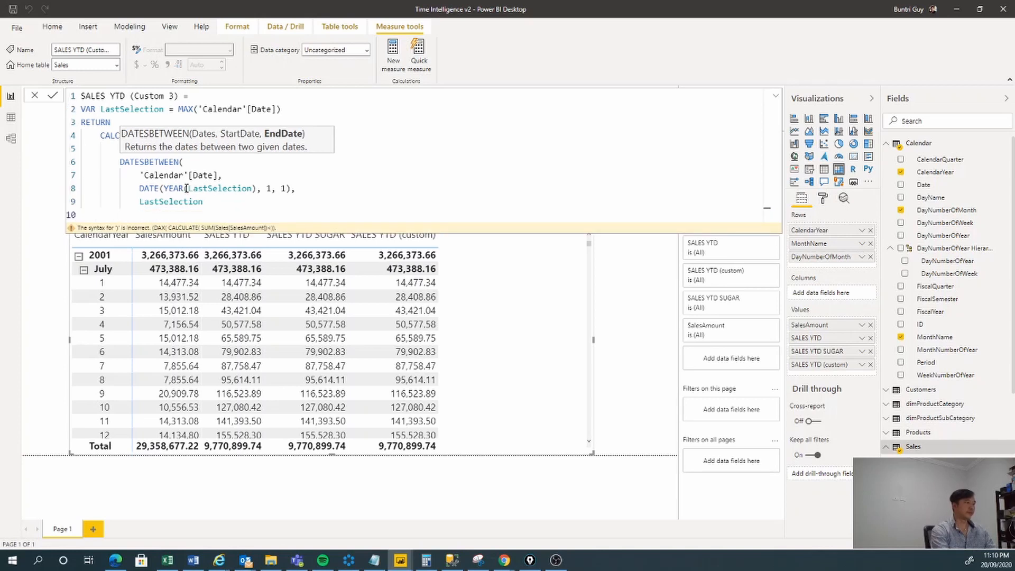
type(")")
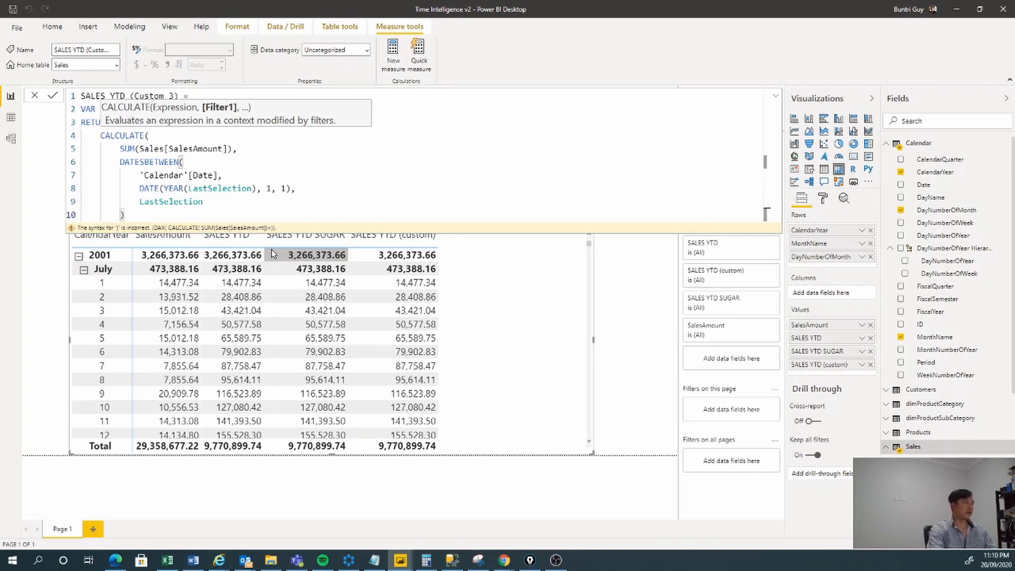
key("shift+Return")
type(")")
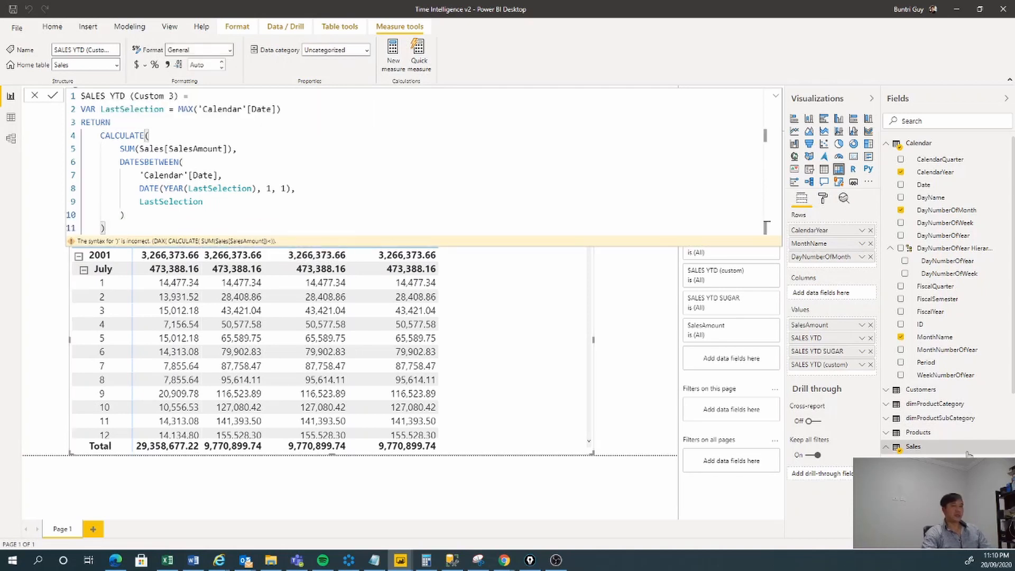
Add the SALES YTD (Custom 3) measure to the matrix values and leave the formula editor.
scroll(969, 453, "down", 4)
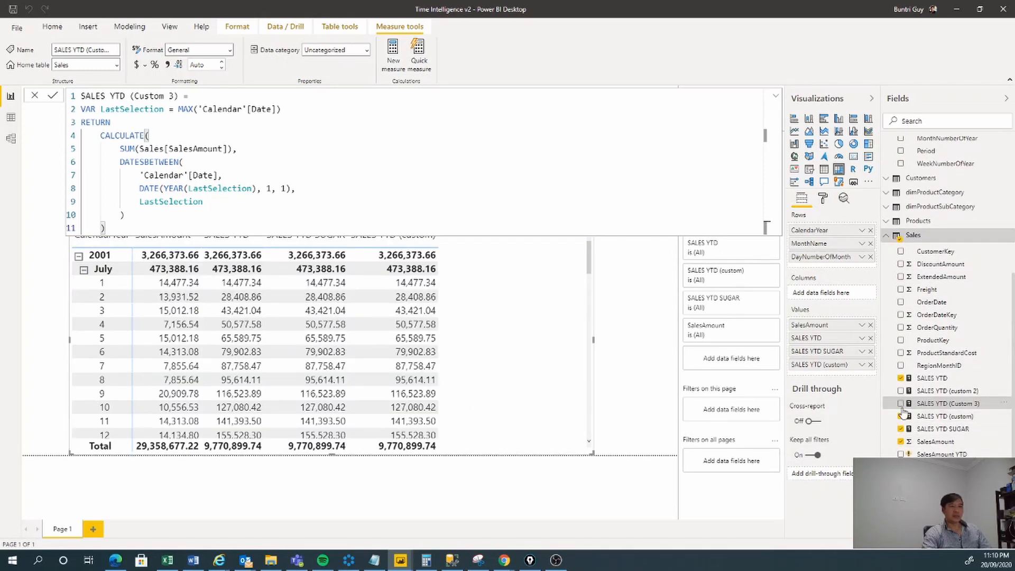
left_click(901, 404)
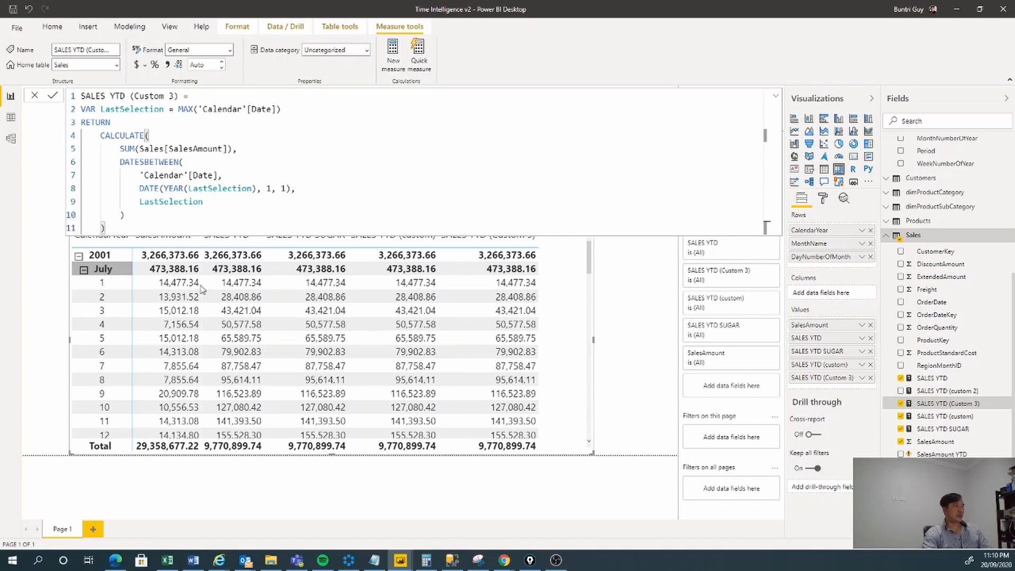
left_click(631, 338)
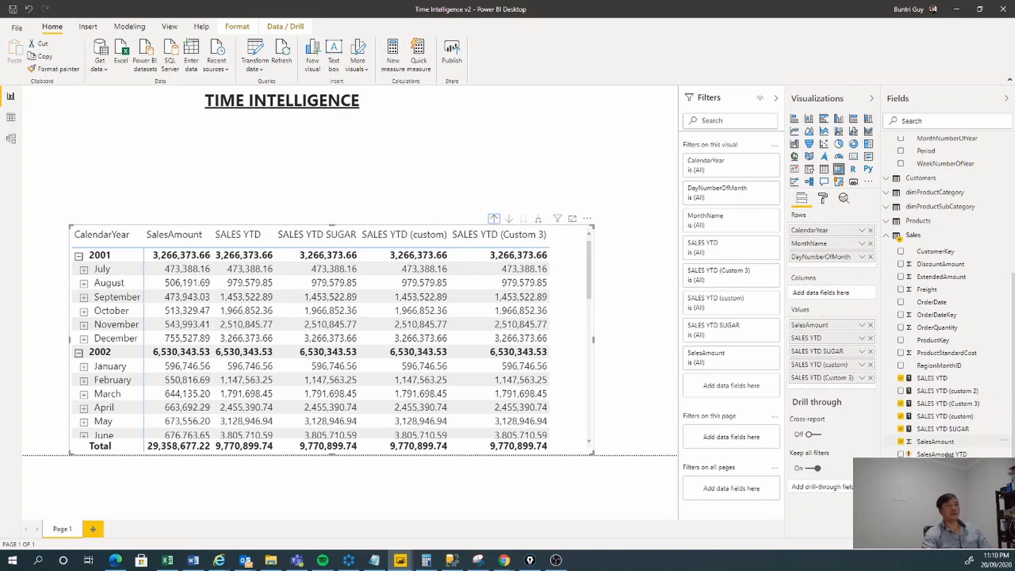
Display the SALES YTD (Custom 3) formula for review and switch to the Time intelligence functions page in Chrome.
left_click(964, 407)
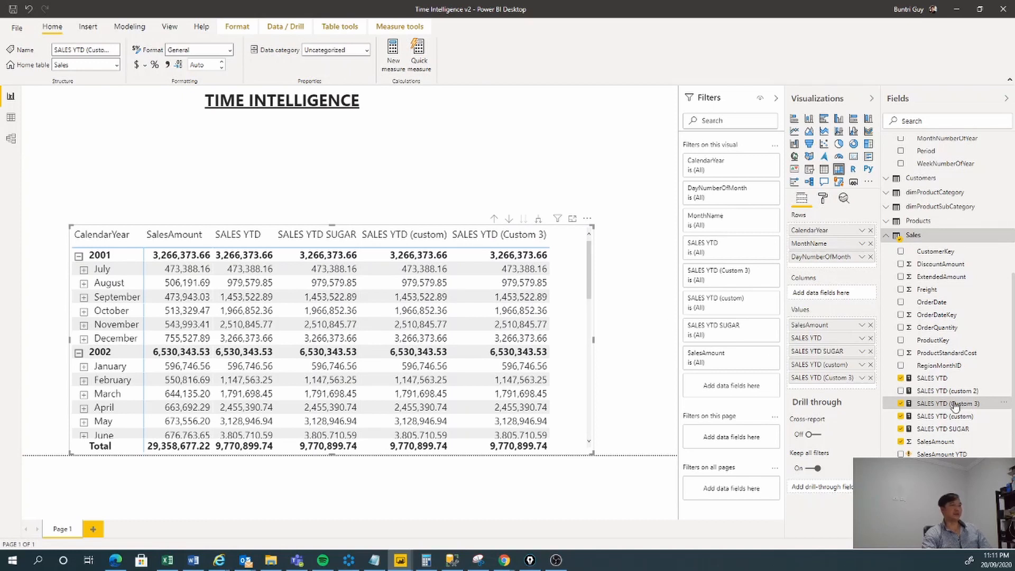
left_click(912, 403)
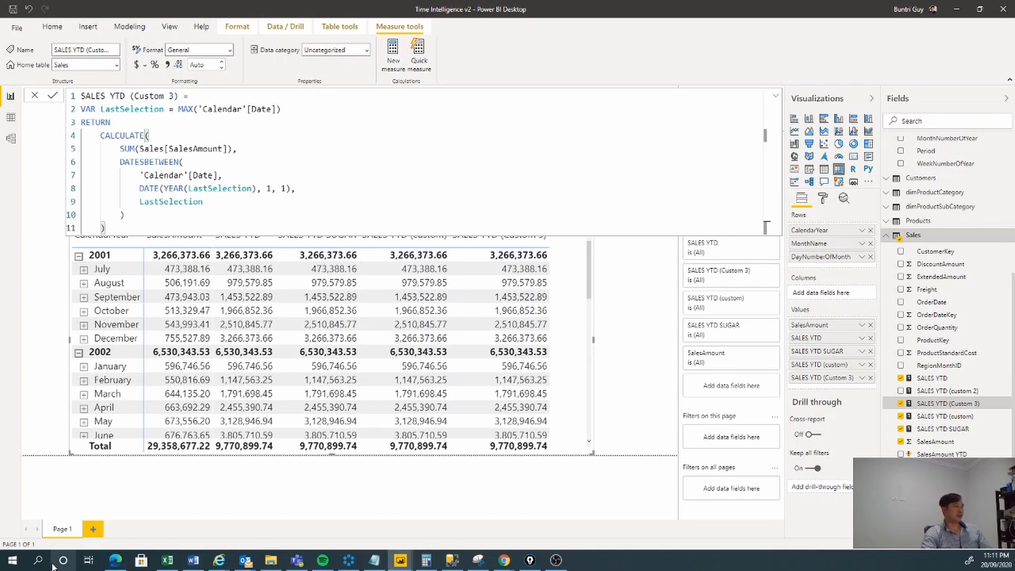
right_click(21, 563)
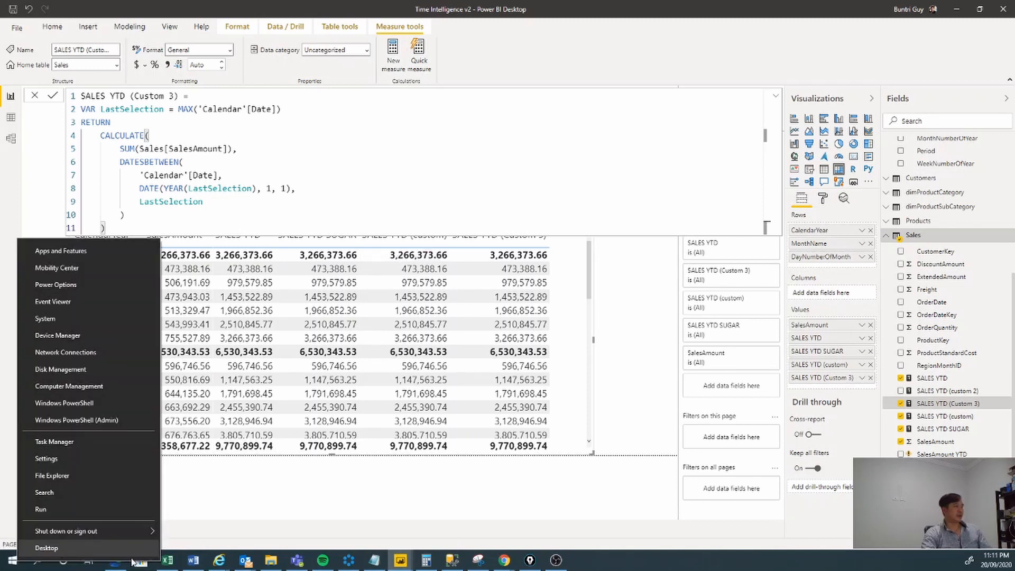
left_click(504, 560)
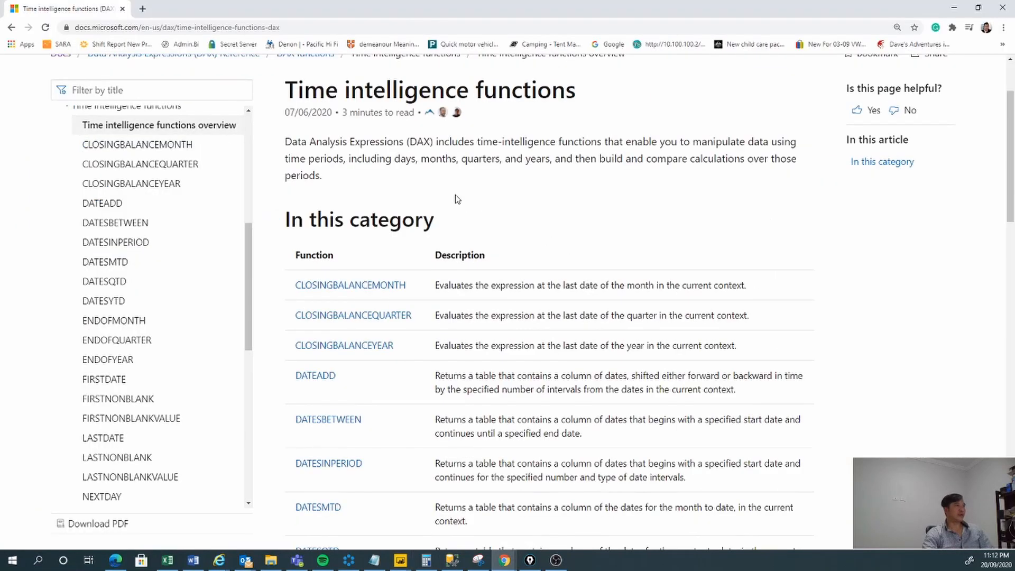
Examine the list of DAX time intelligence functions and their descriptions, from CLOSINGBALANCEMONTH through TOTALYTD.
scroll(534, 204, "down", 2)
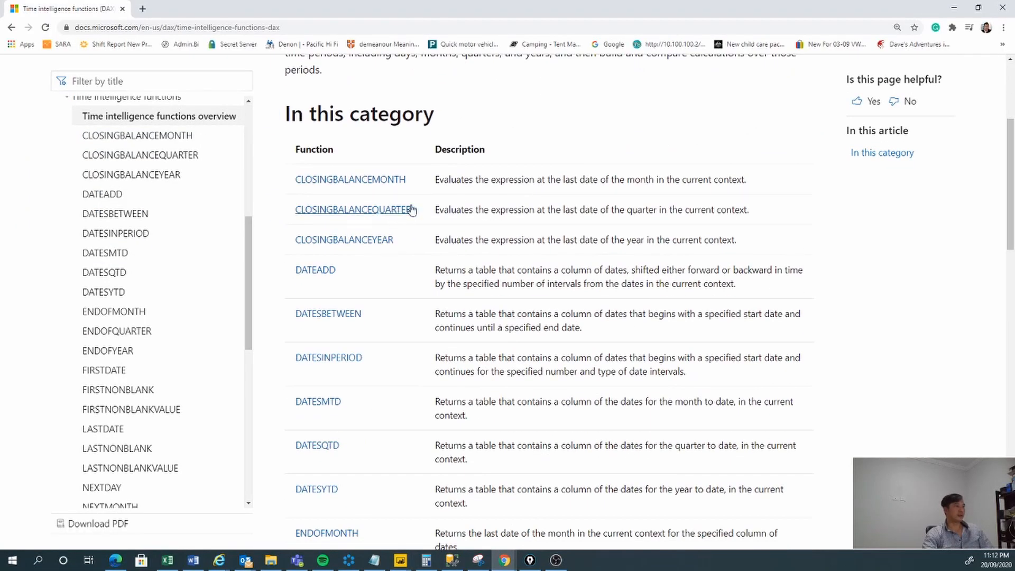
scroll(464, 207, "down", 1)
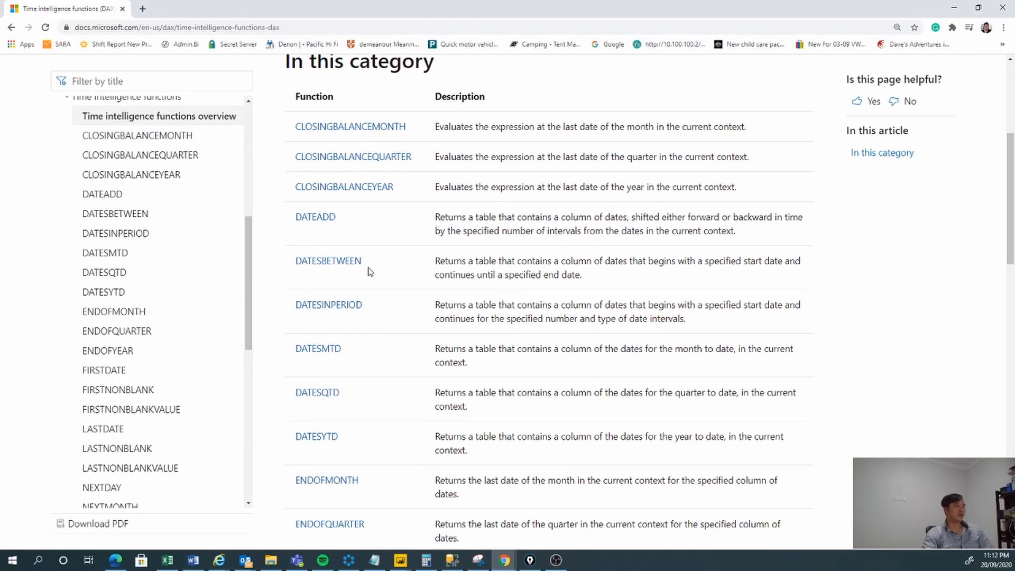
scroll(463, 266, "down", 2)
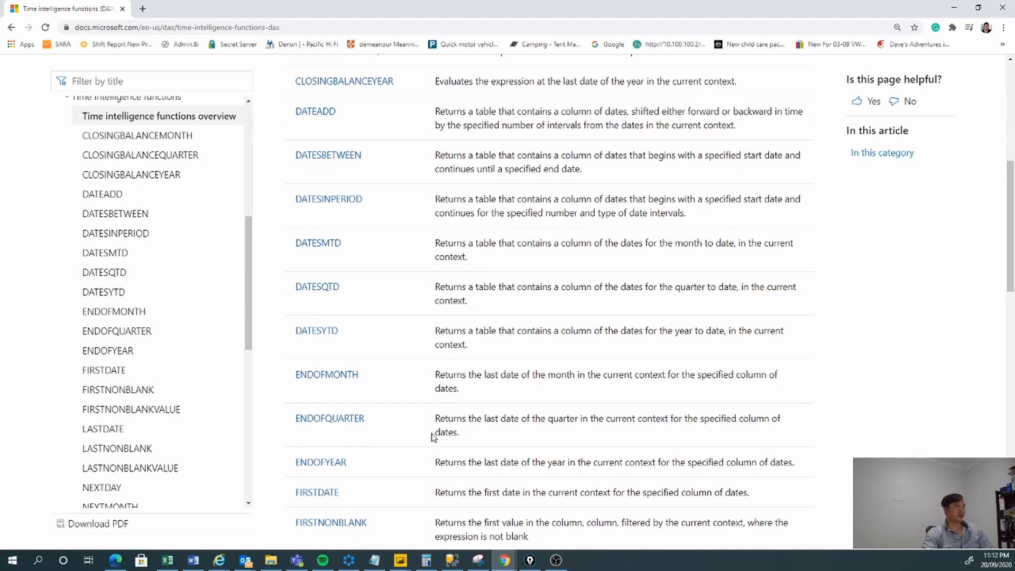
scroll(431, 433, "down", 3)
scroll(430, 436, "down", 13)
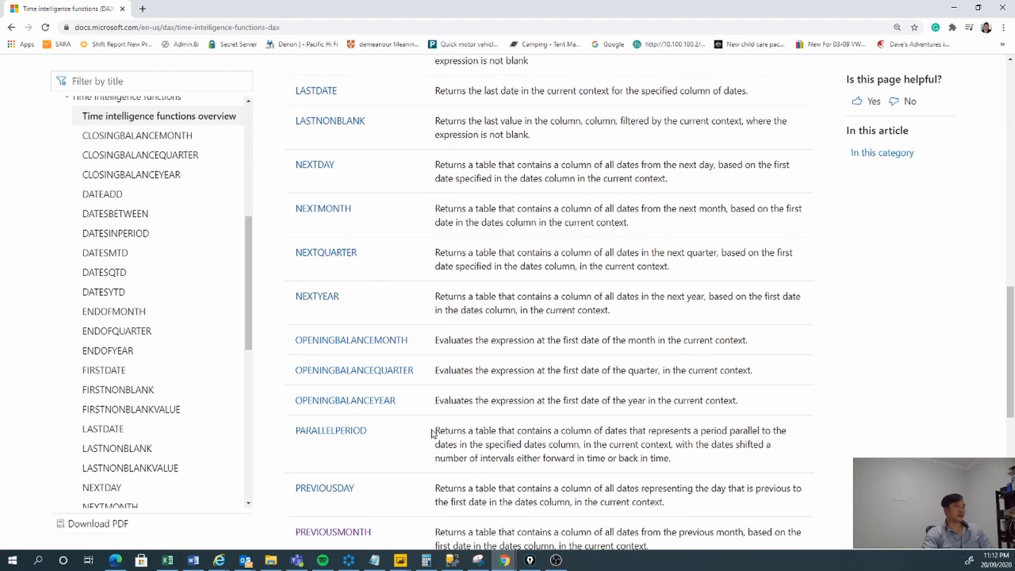
scroll(431, 434, "down", 2)
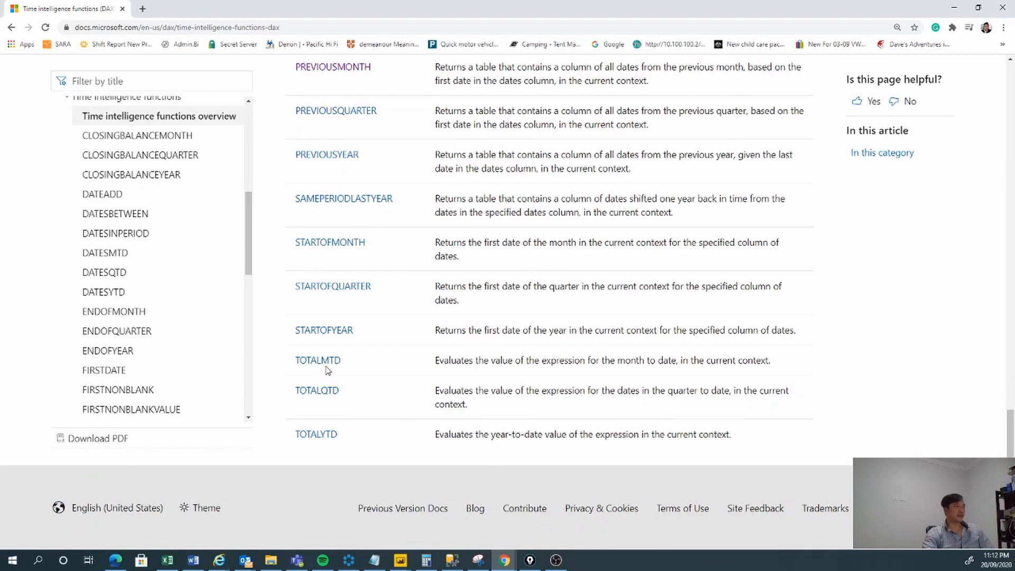
scroll(396, 433, "up", 16)
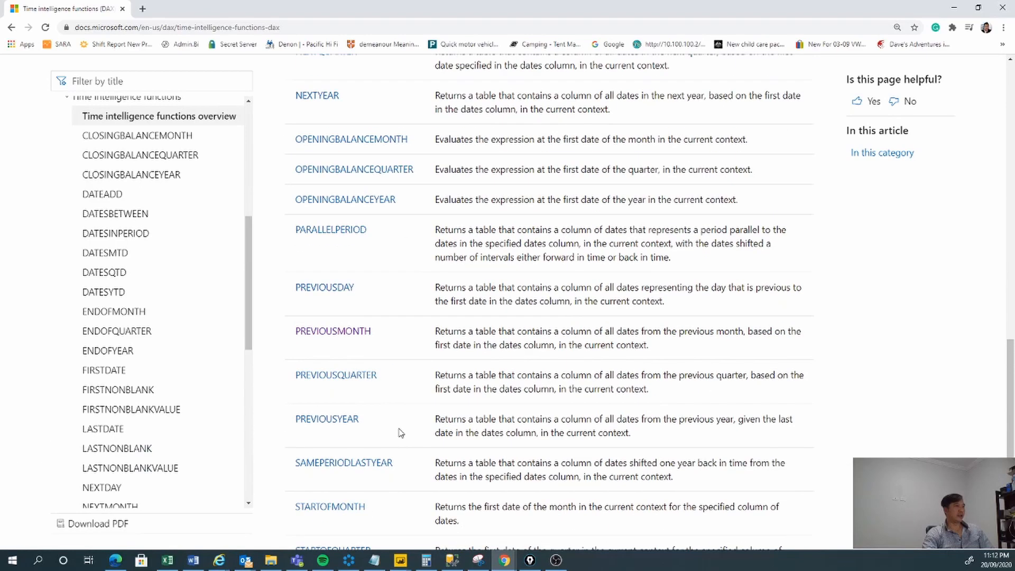
scroll(382, 415, "up", 5)
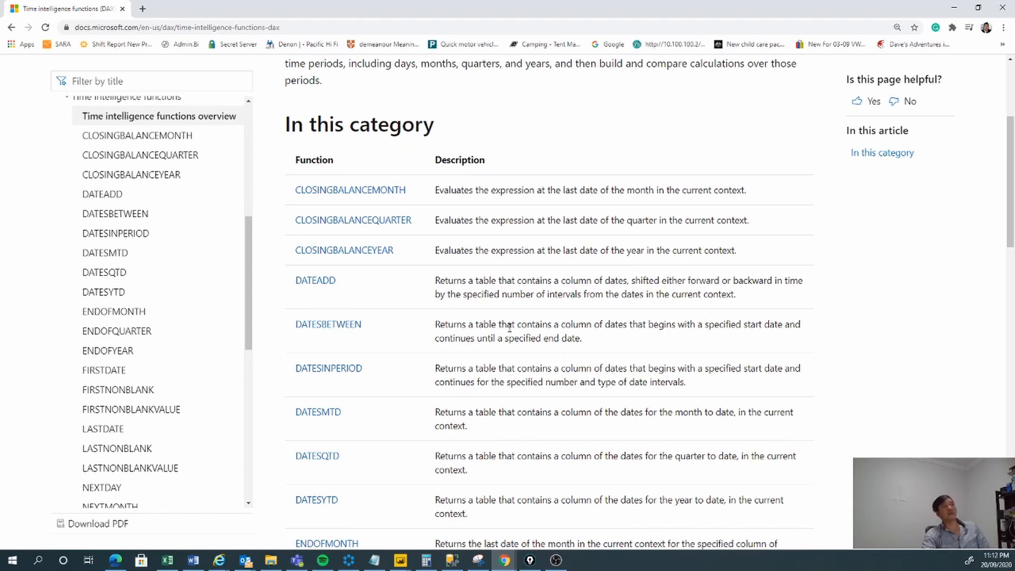
scroll(603, 346, "down", 4)
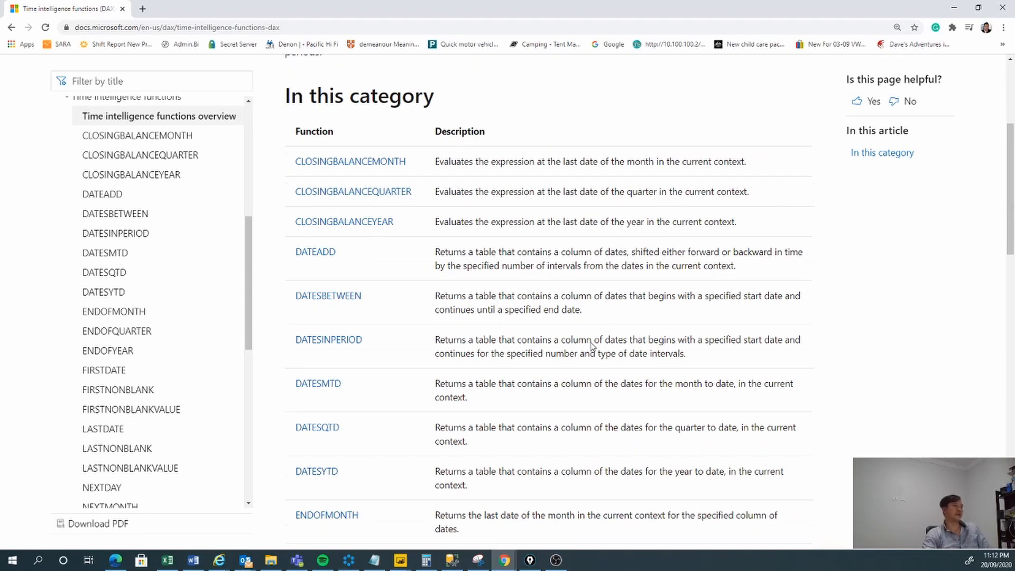
scroll(587, 342, "up", 4)
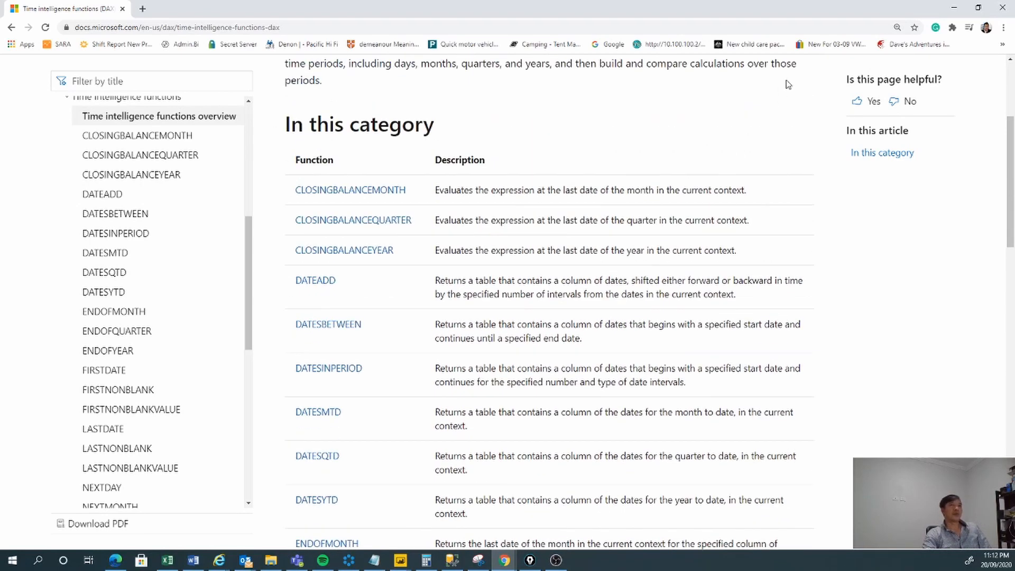
Switch back to Power BI Desktop and select the SALES YTD (custom) measure in the Sales table.
left_click(953, 12)
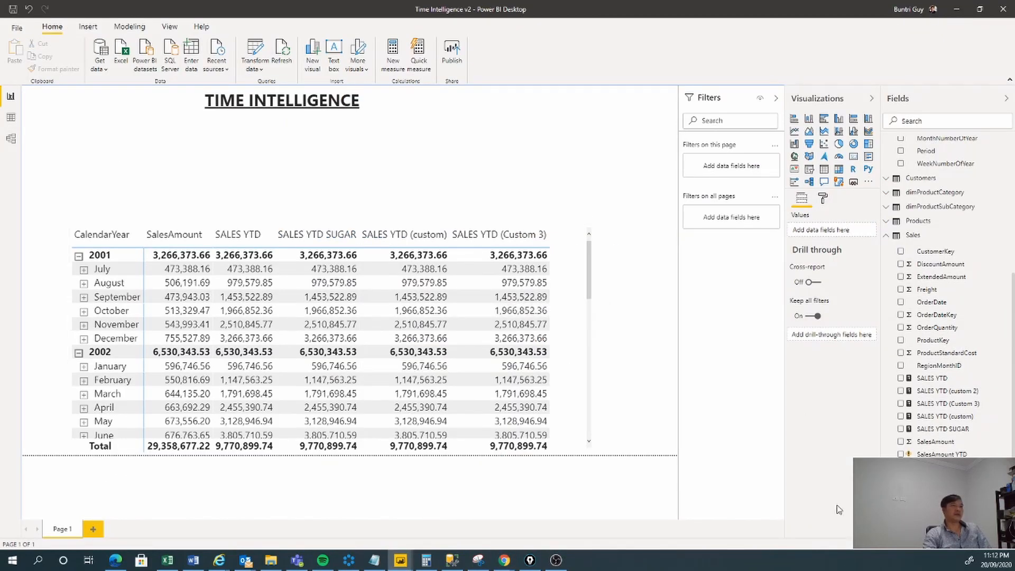
left_click(950, 418)
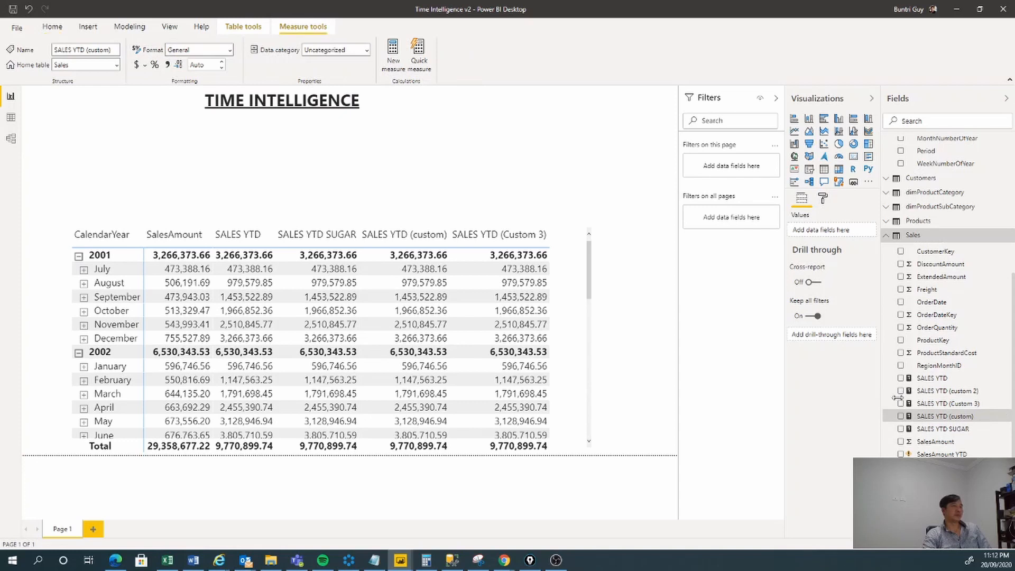